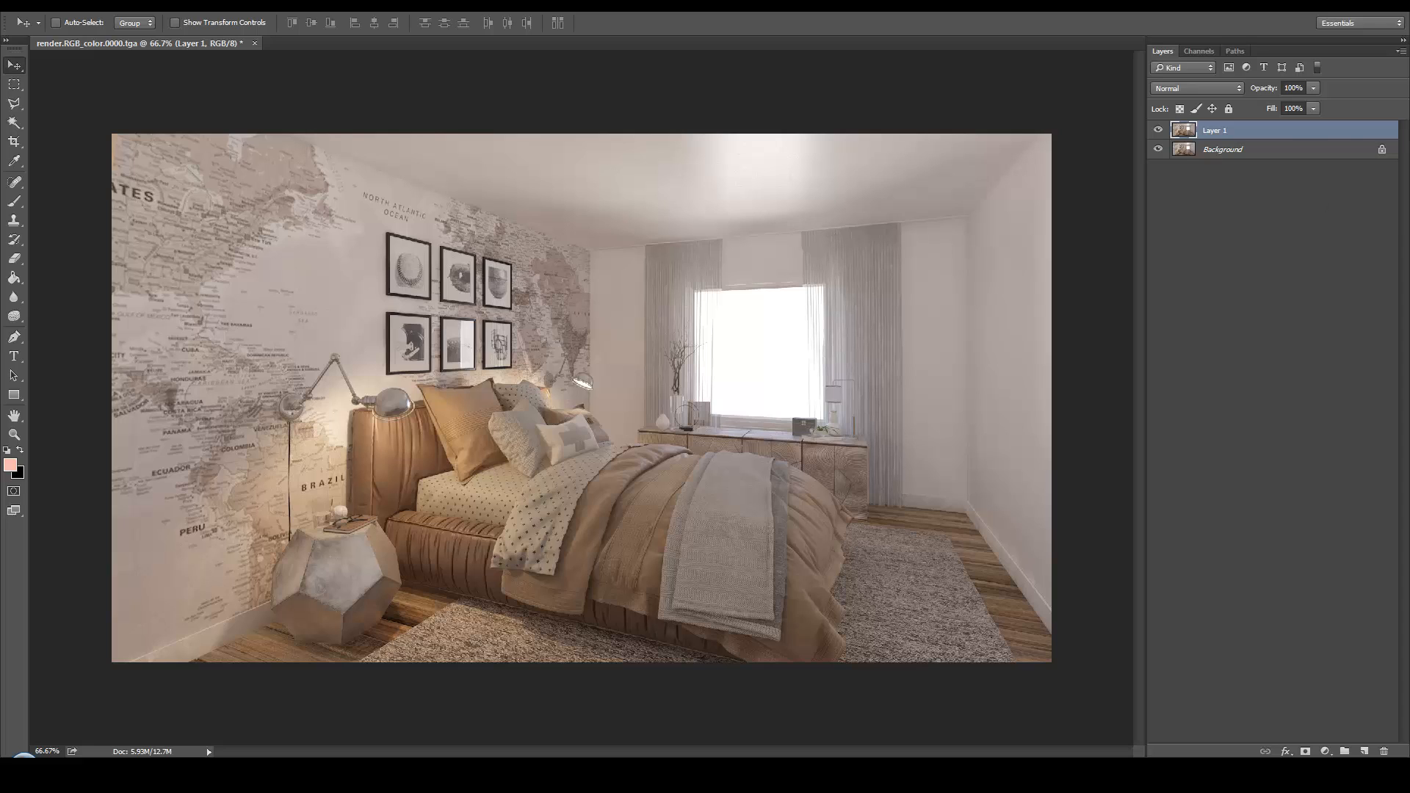
Convert Layer 1 to a smart object and add a Color Balance adjustment layer above it
right_click(1290, 130)
left_click(1178, 304)
left_click(1327, 750)
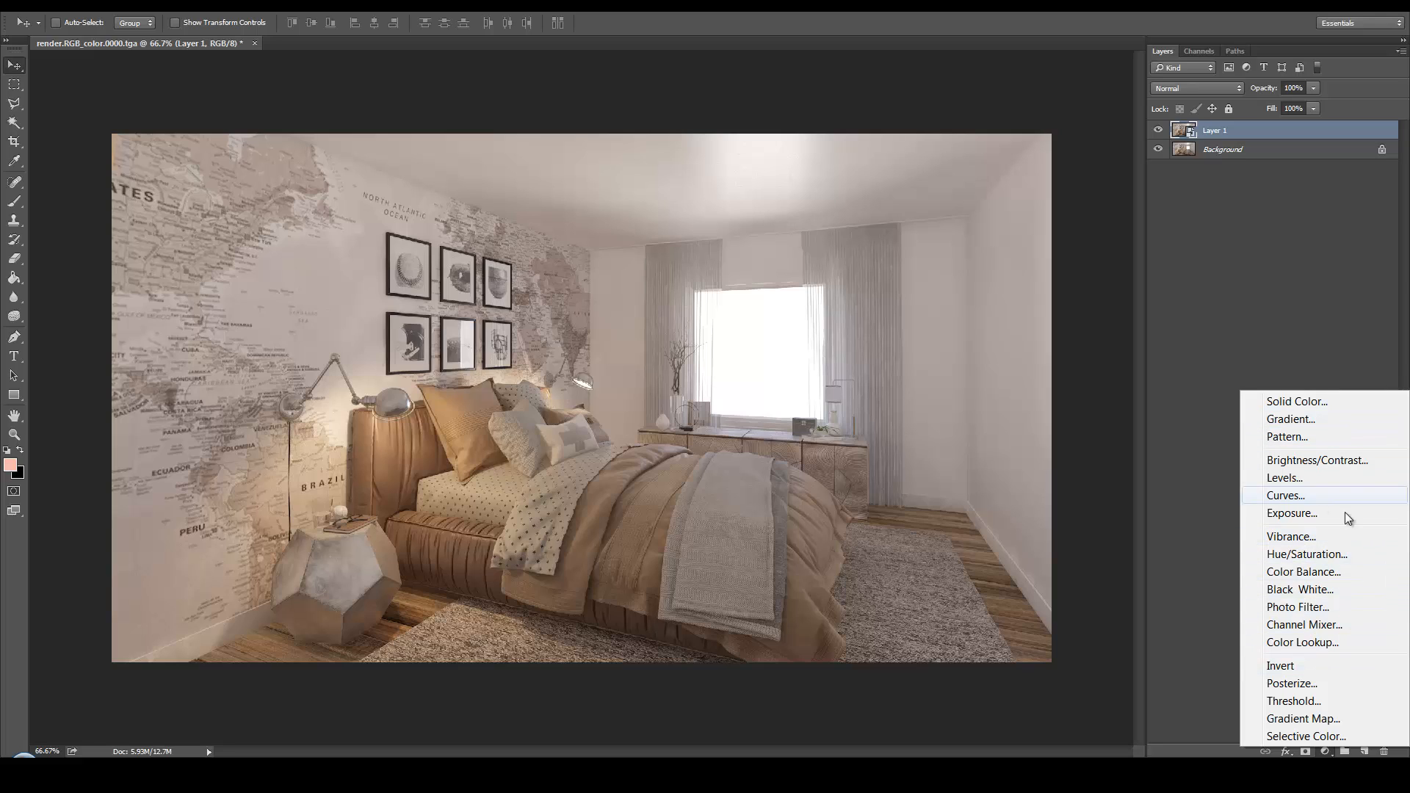
left_click(1303, 572)
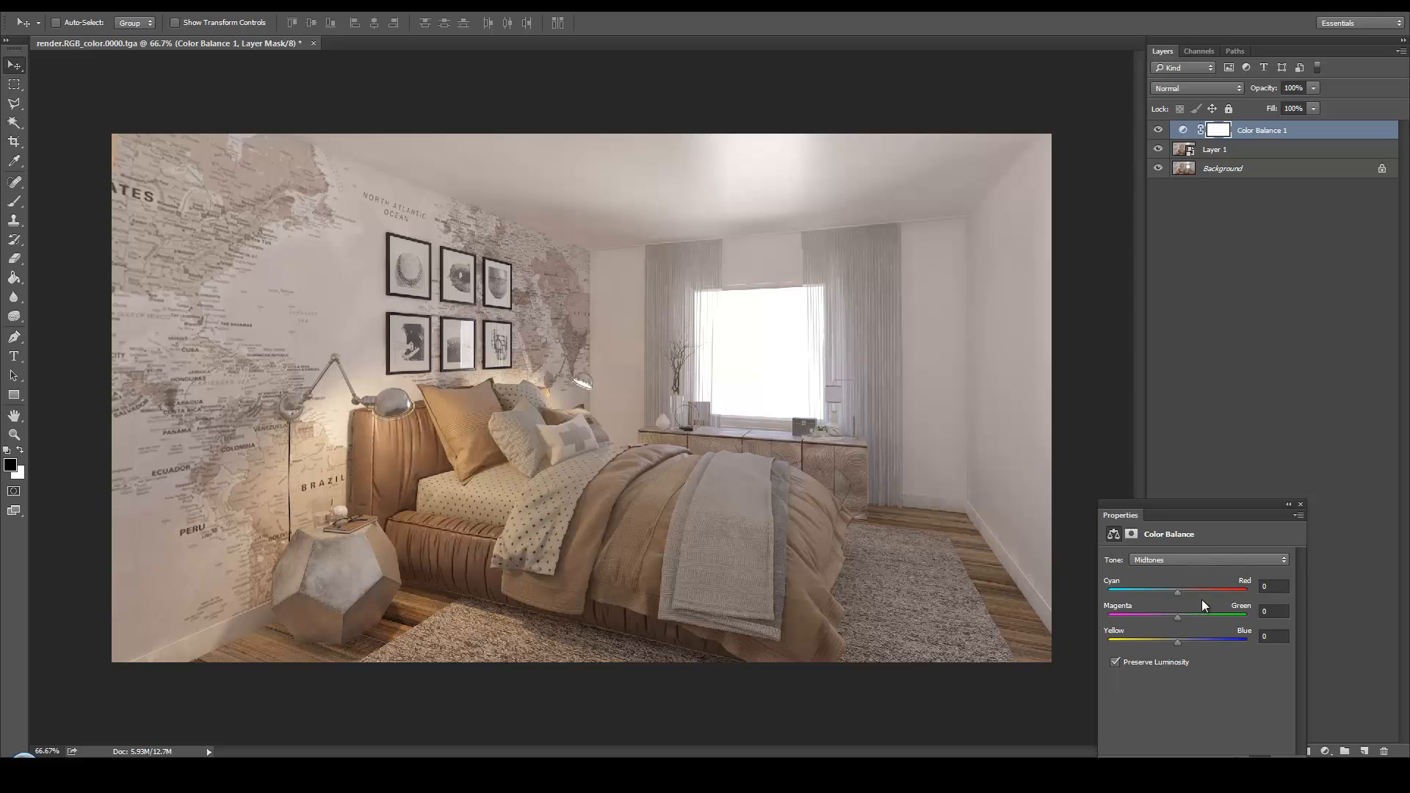
Set the Color Balance midtones to -12 on the Cyan-Red axis and compare the image with and without the adjustment
left_click(1178, 593)
left_click(1300, 506)
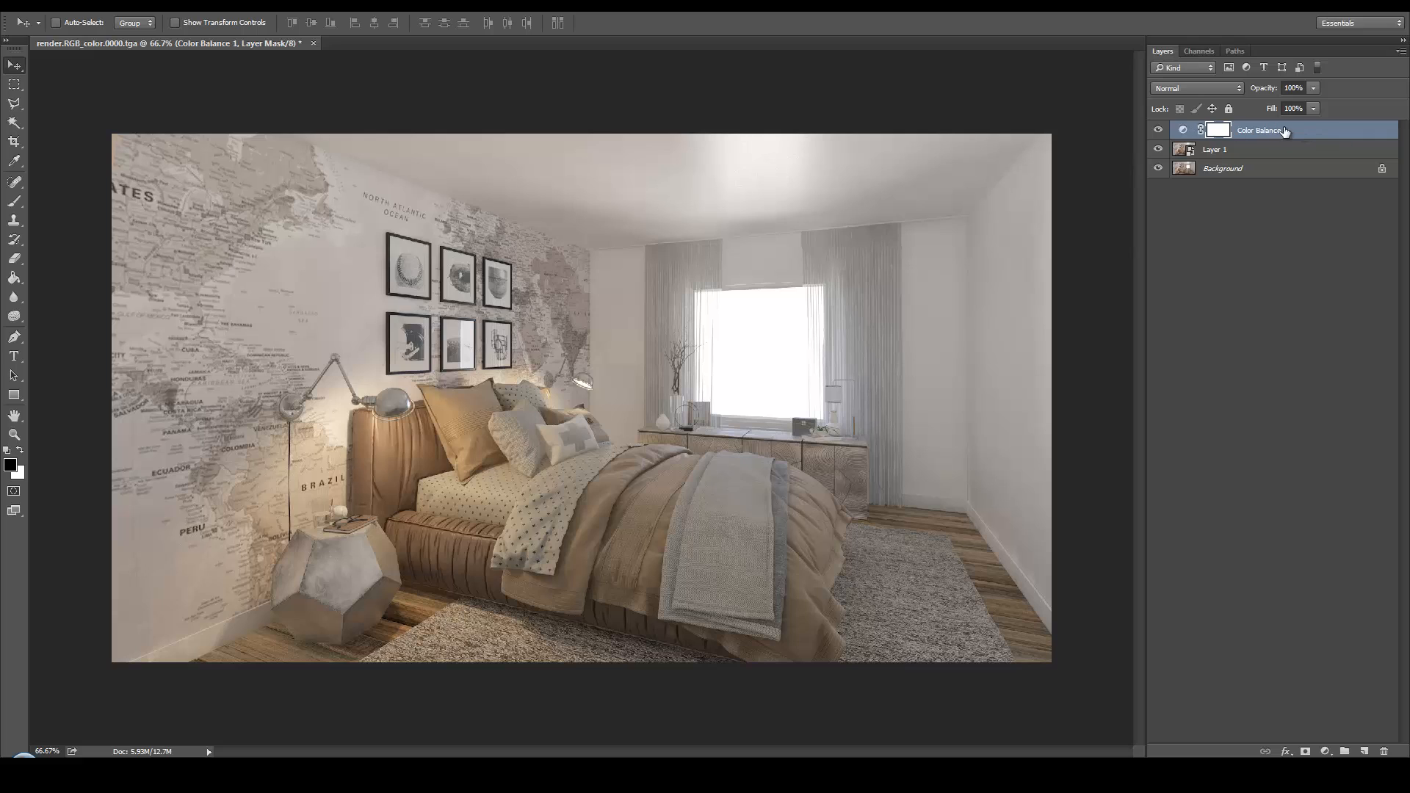
left_click(1157, 130)
left_click(1157, 130)
left_click(1158, 130)
left_click(1157, 130)
double_click(1182, 130)
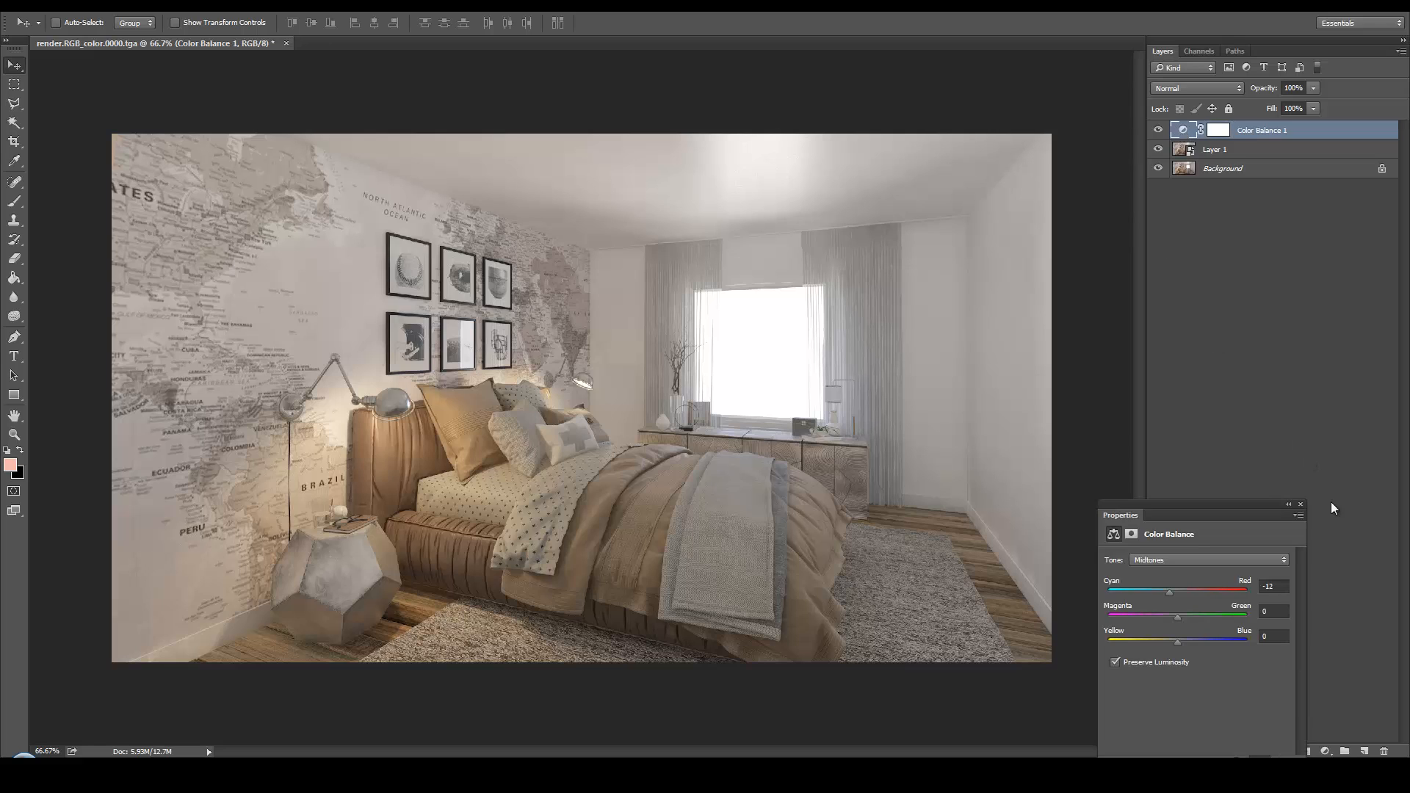
left_click(1298, 505)
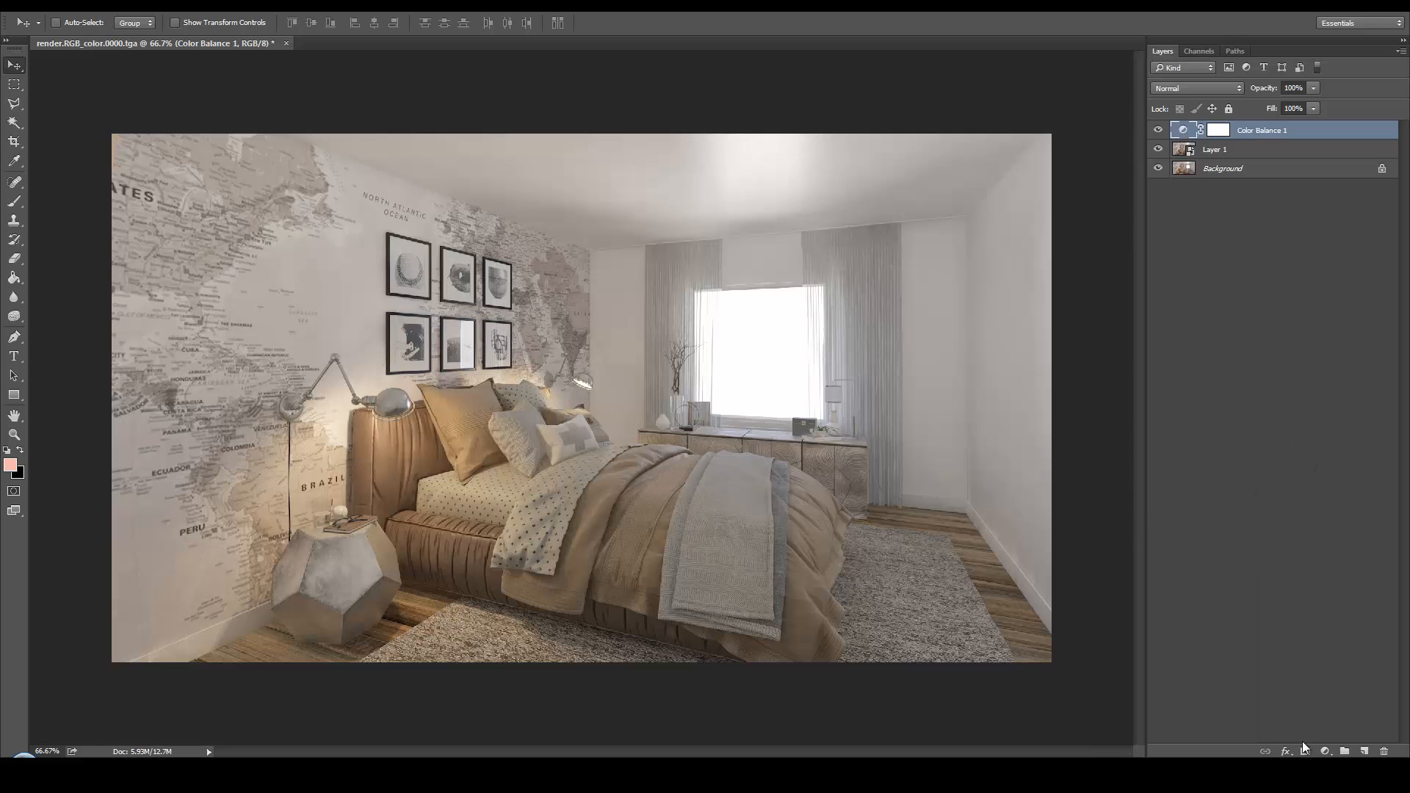
Add a Levels adjustment with input levels 10, 0.93 and 229, and compare the image with and without it
left_click(1326, 750)
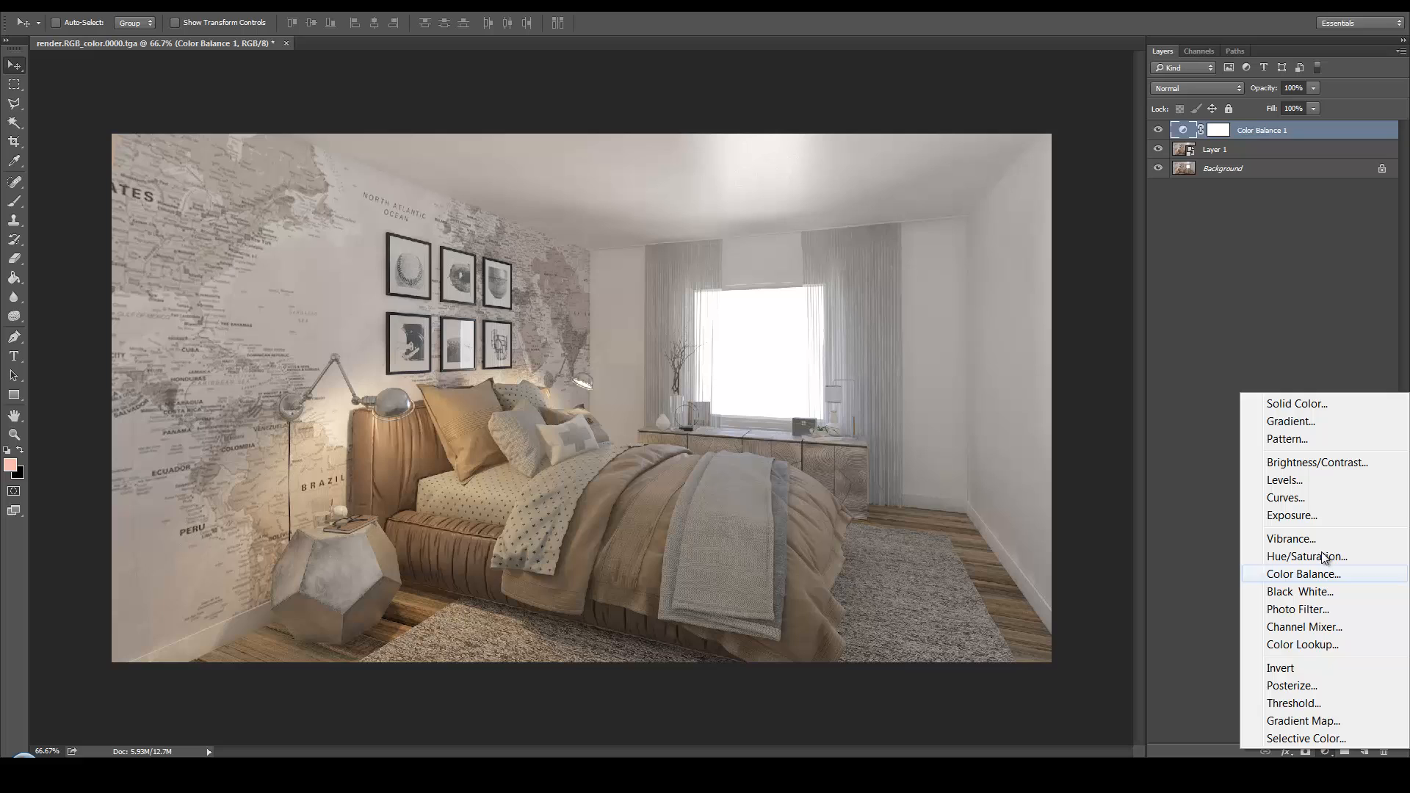
left_click(1307, 480)
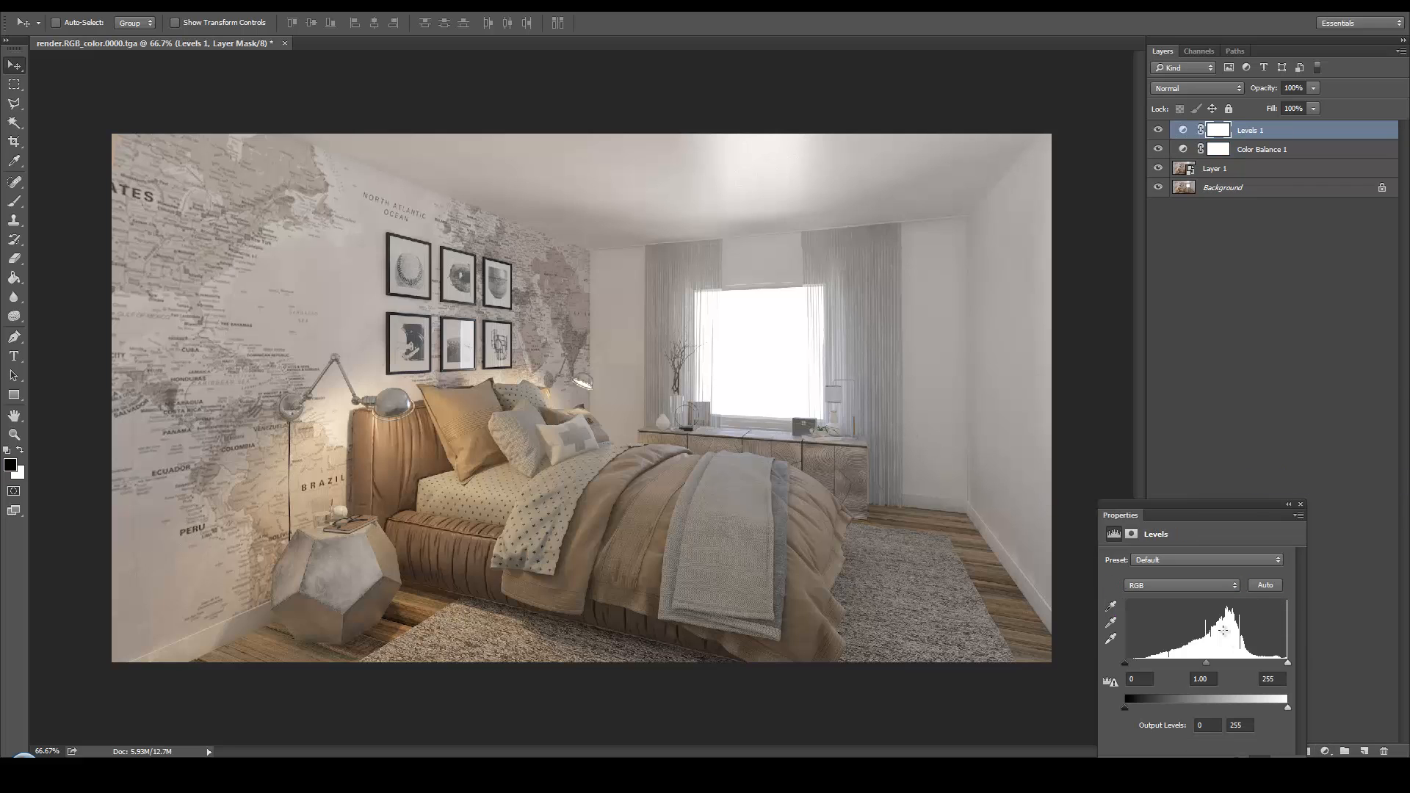
left_click_drag(1127, 663, 1134, 664)
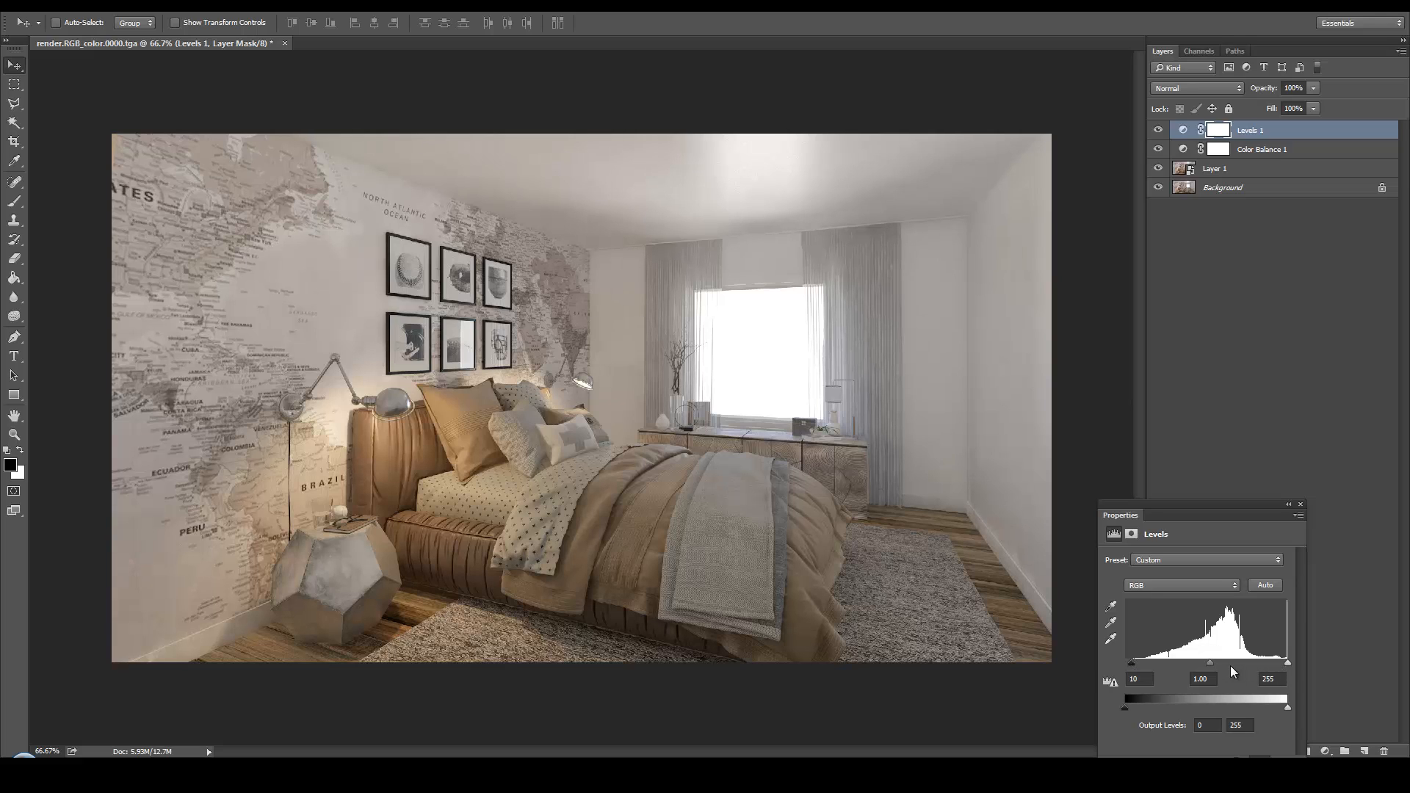
left_click_drag(1287, 663, 1274, 665)
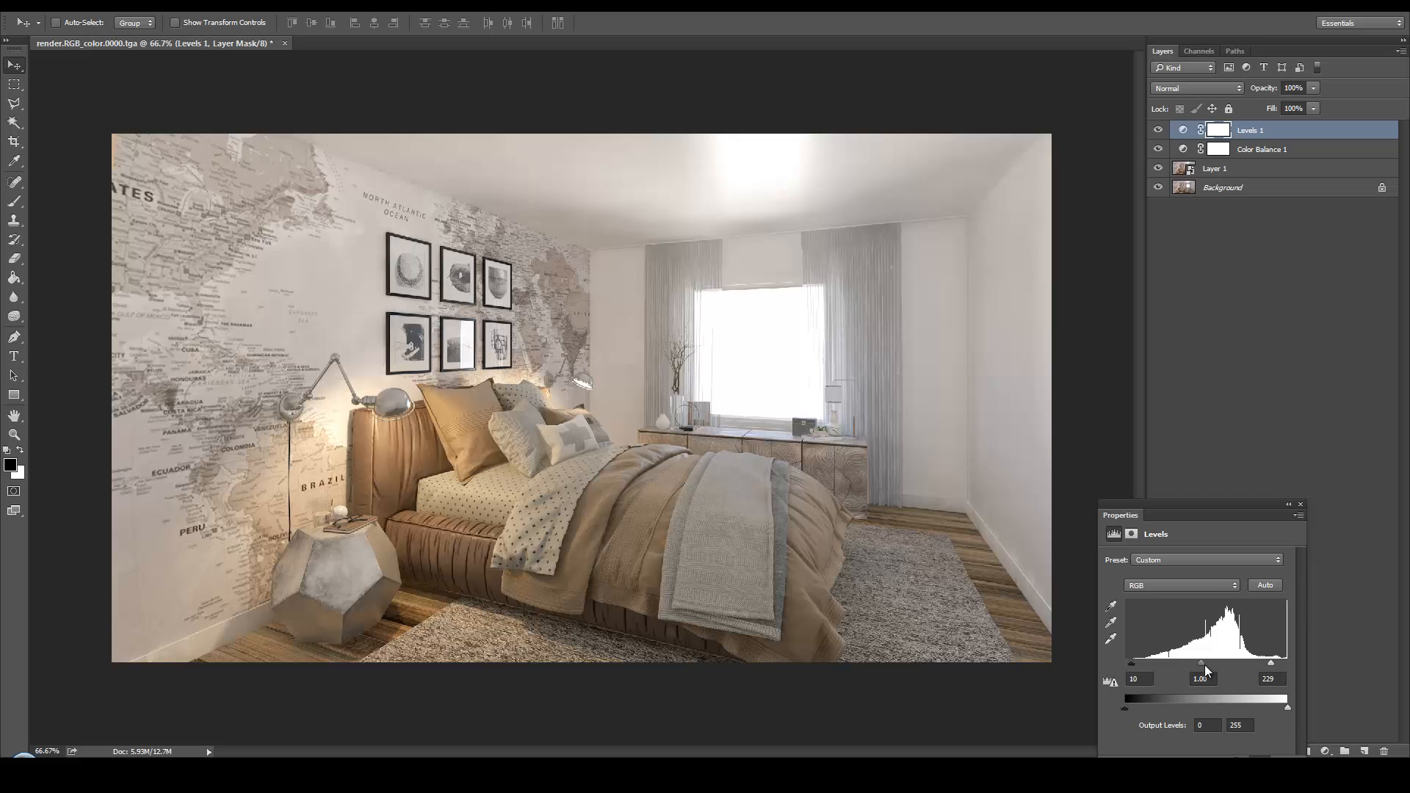
left_click_drag(1200, 665, 1209, 671)
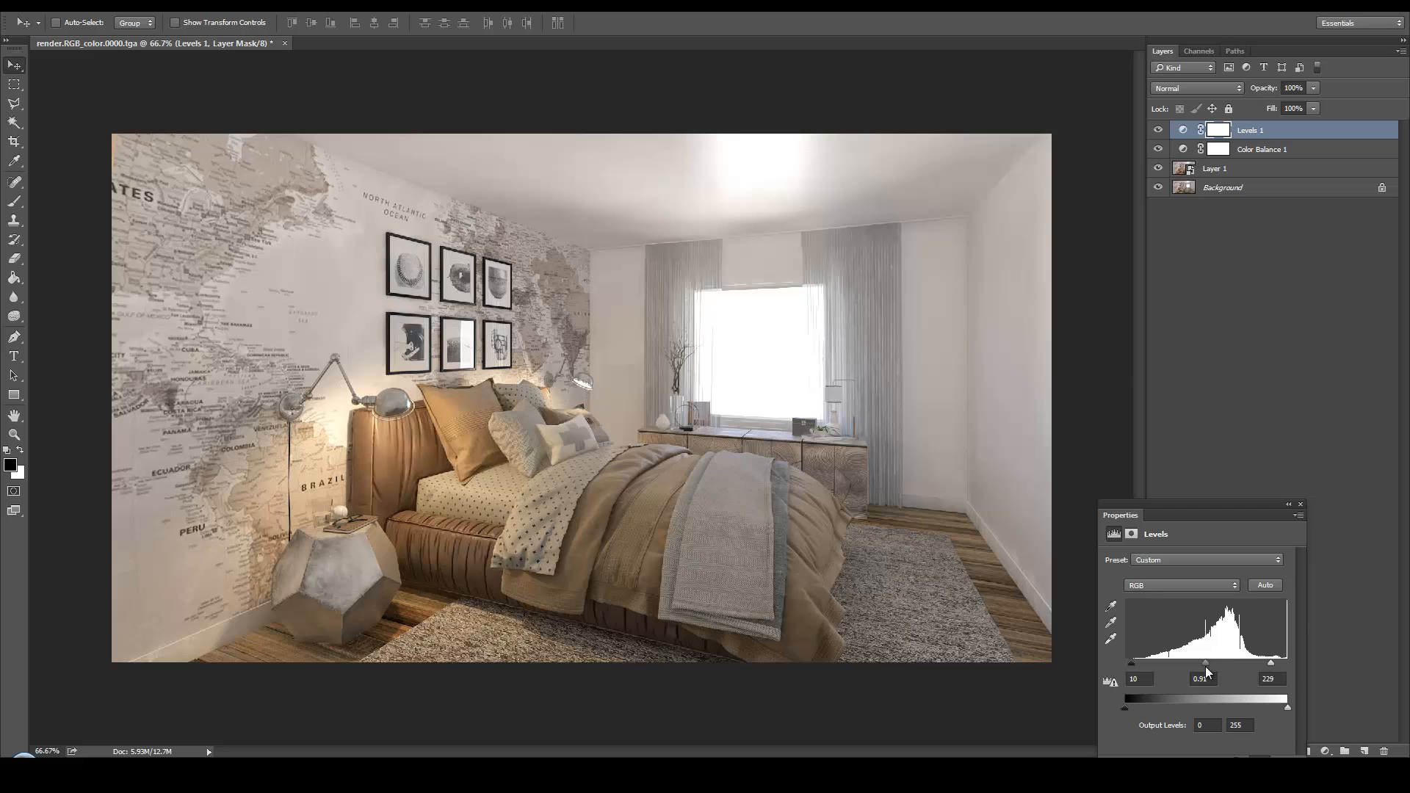
left_click(1158, 130)
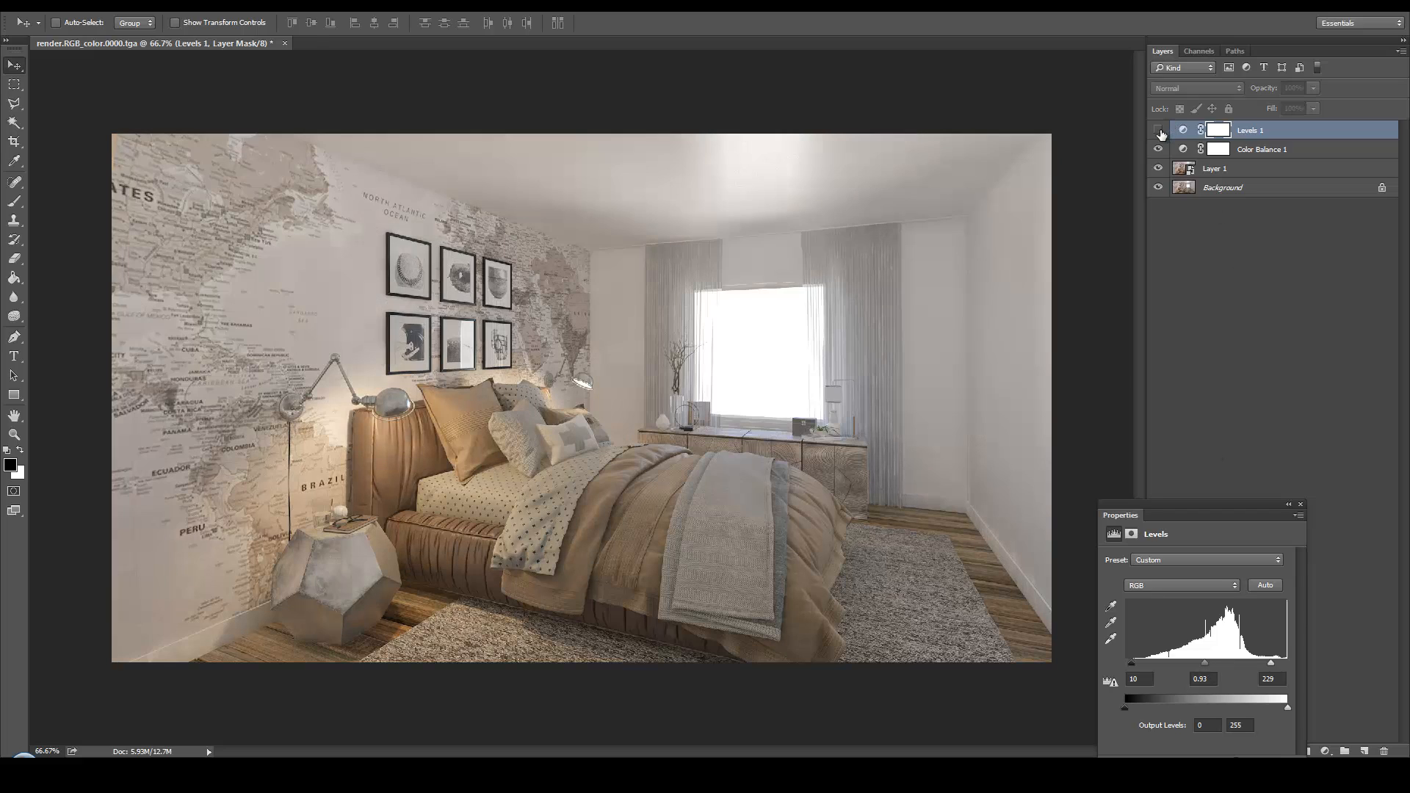
left_click(1159, 130)
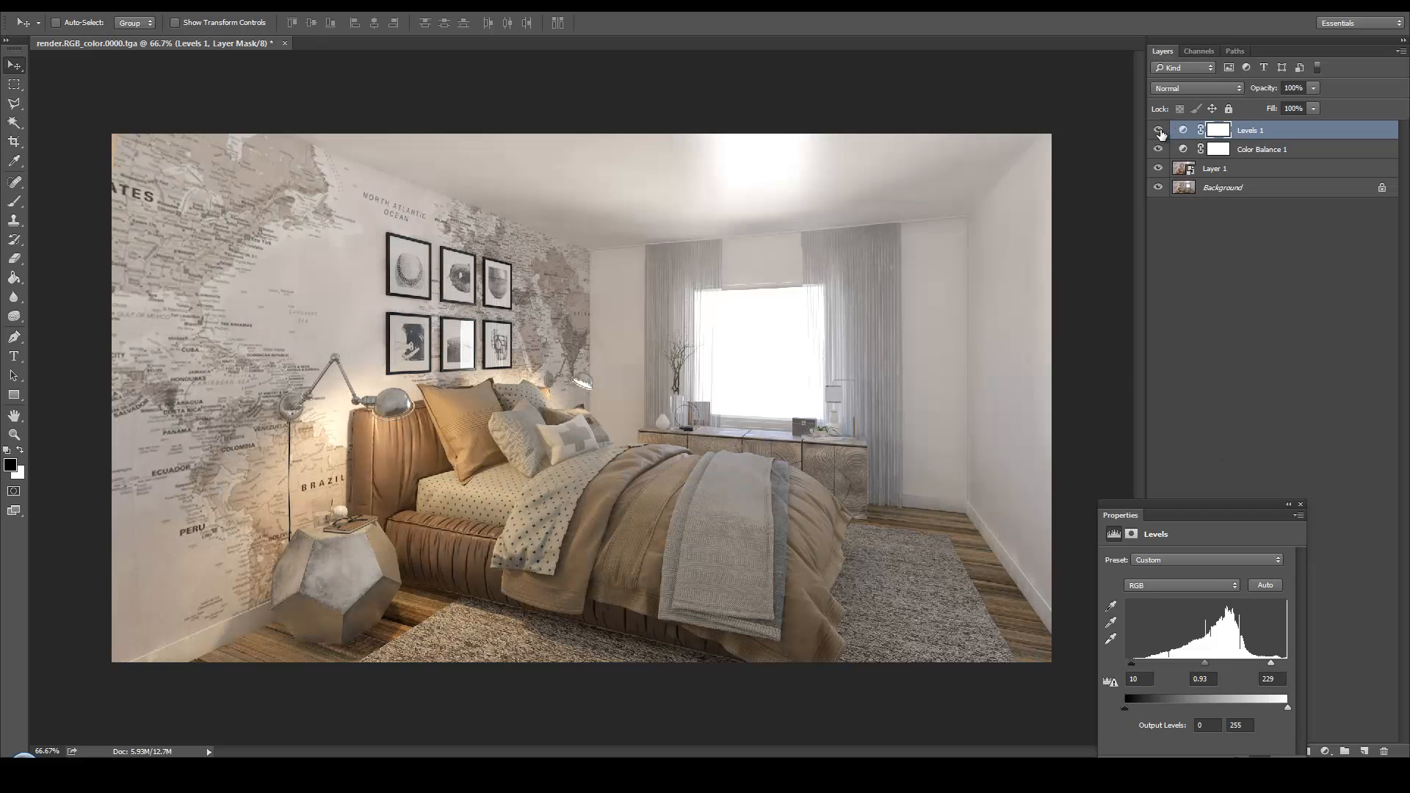
left_click(1301, 504)
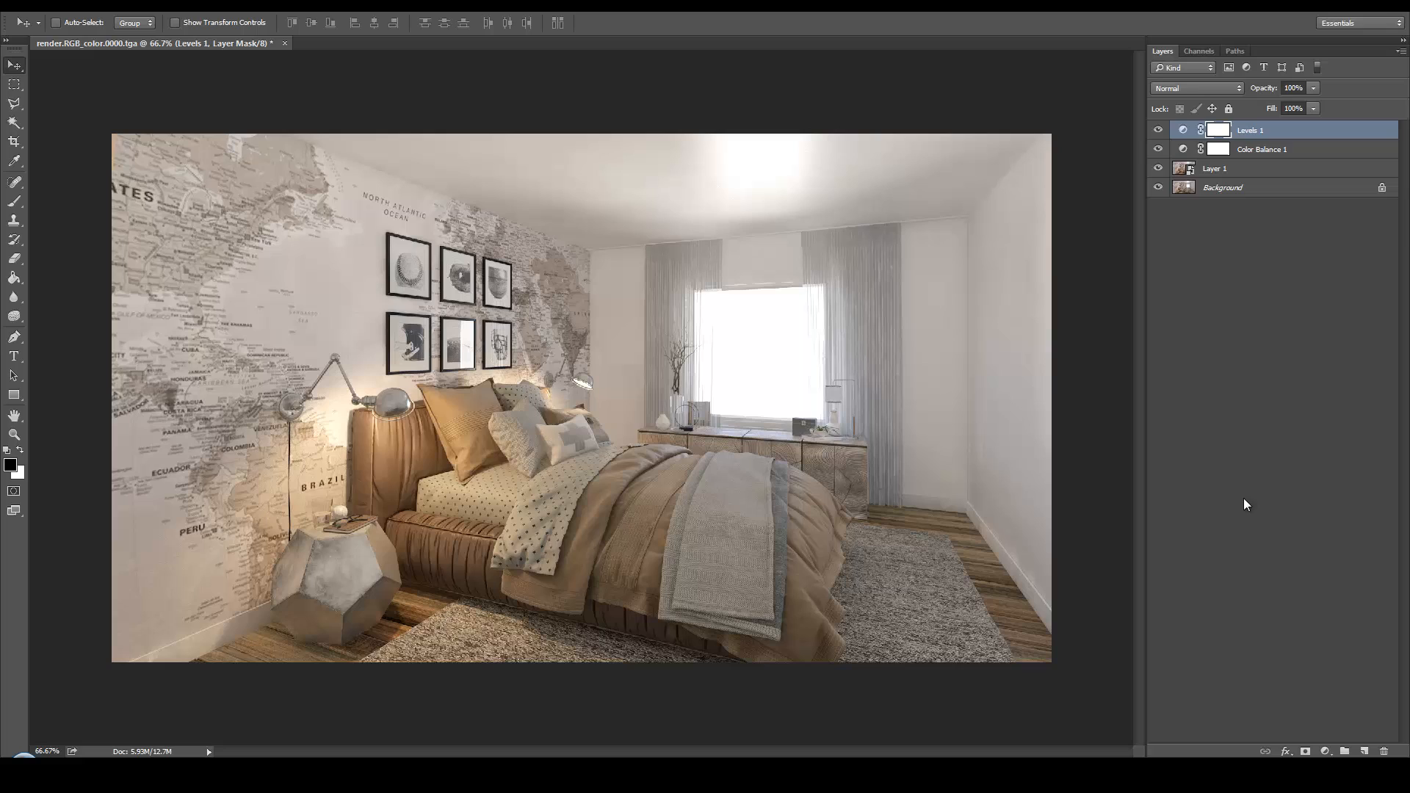
Add a Curves adjustment that slightly lifts the highlights with an anchor point in the shadows, and compare the result with the original Background
left_click(1325, 751)
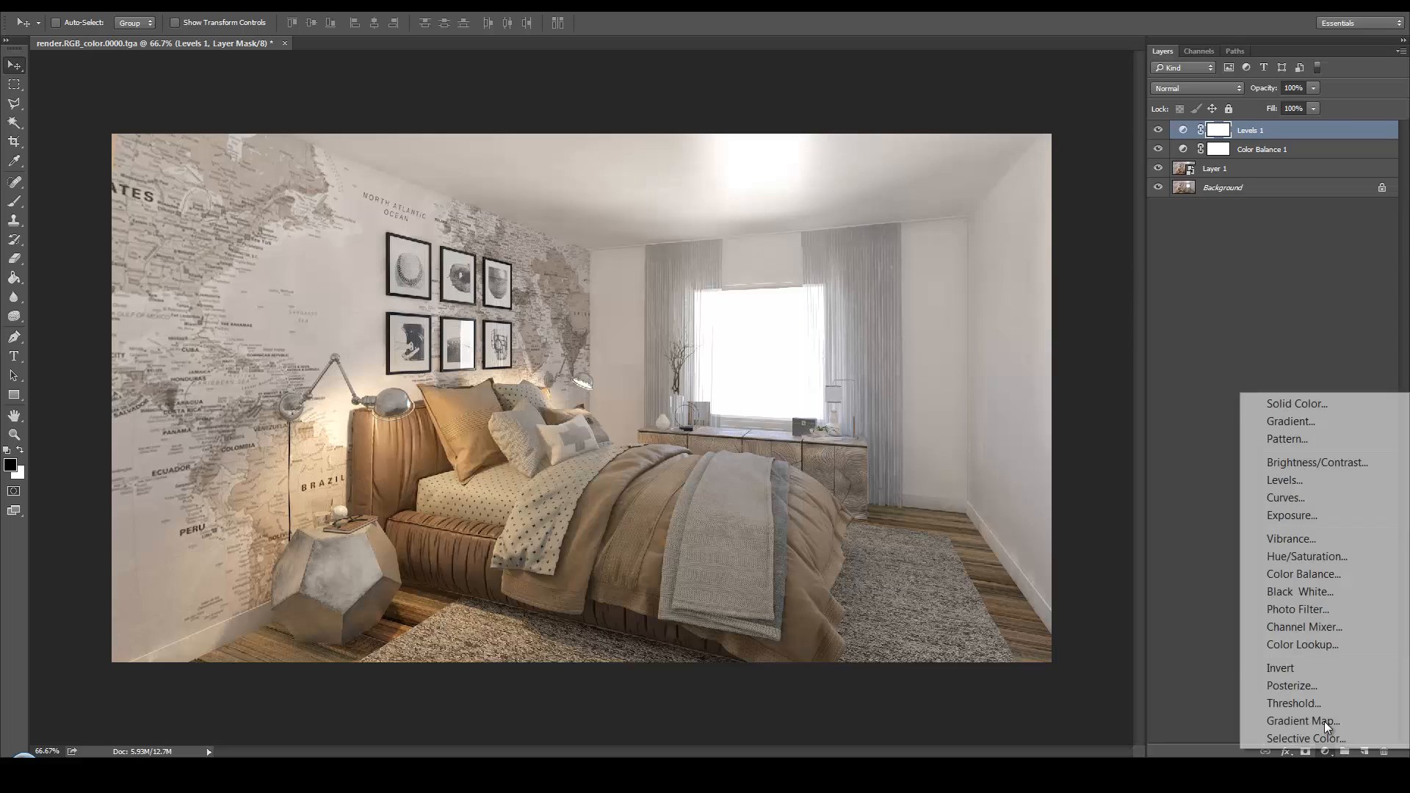
left_click(1320, 499)
left_click_drag(1246, 629, 1242, 626)
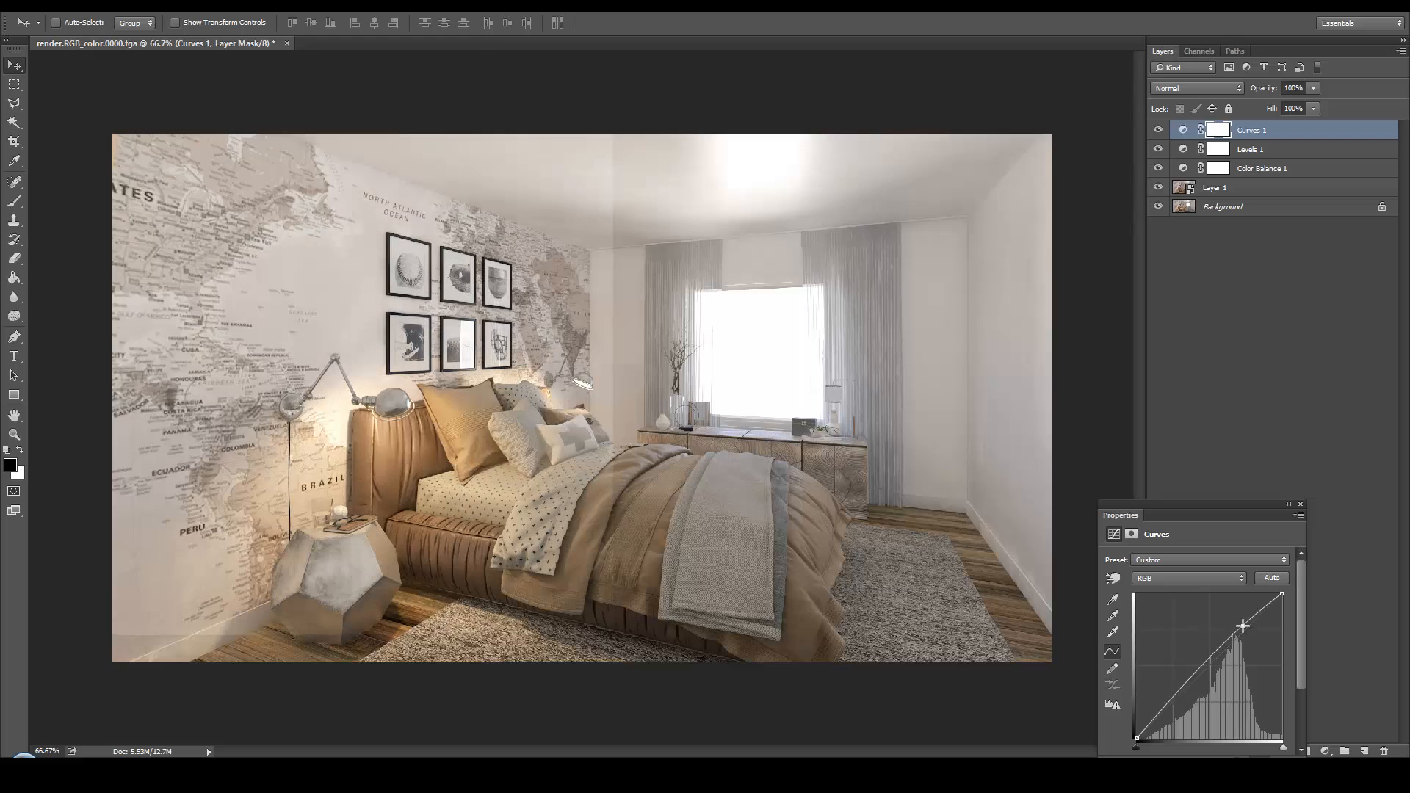
left_click(1176, 701)
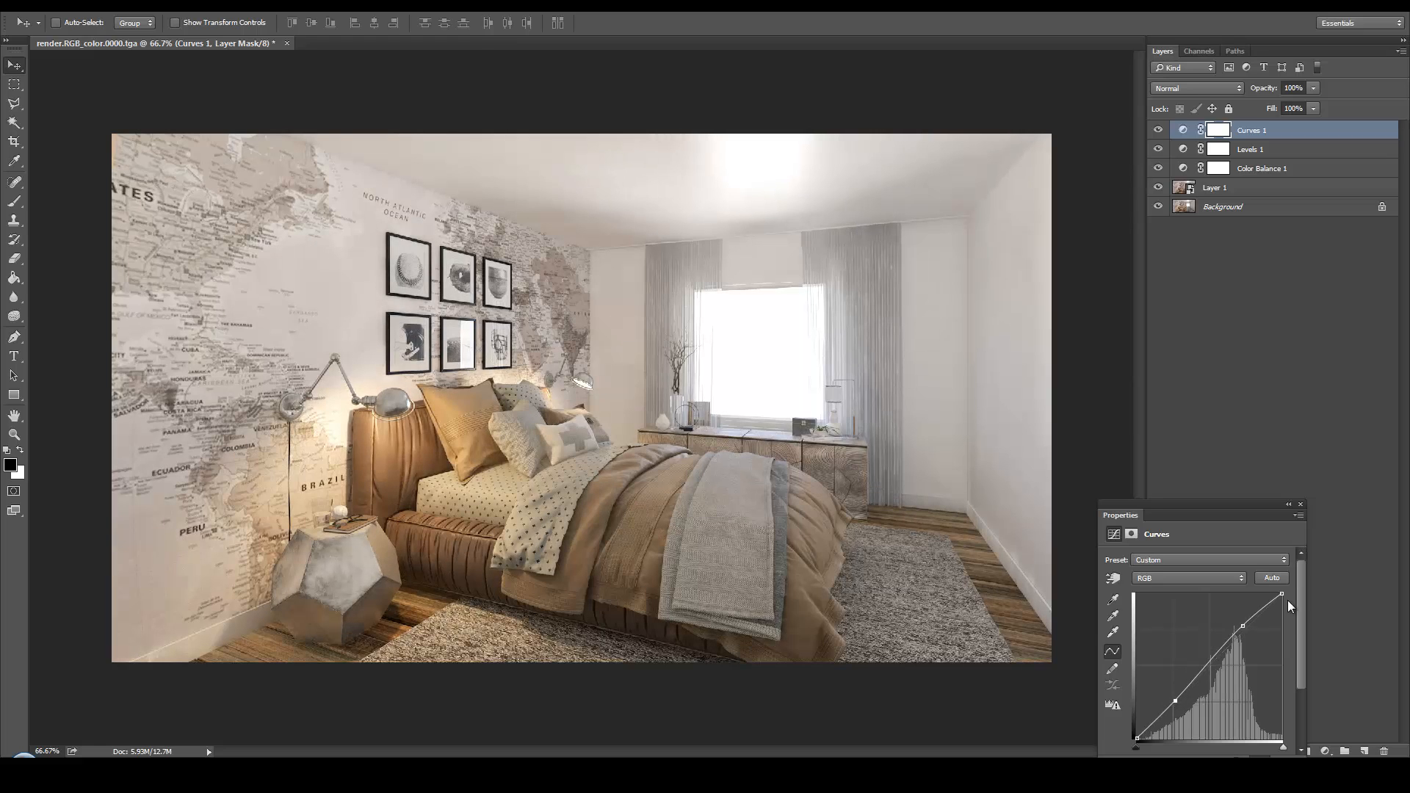
left_click(1158, 207, "alt")
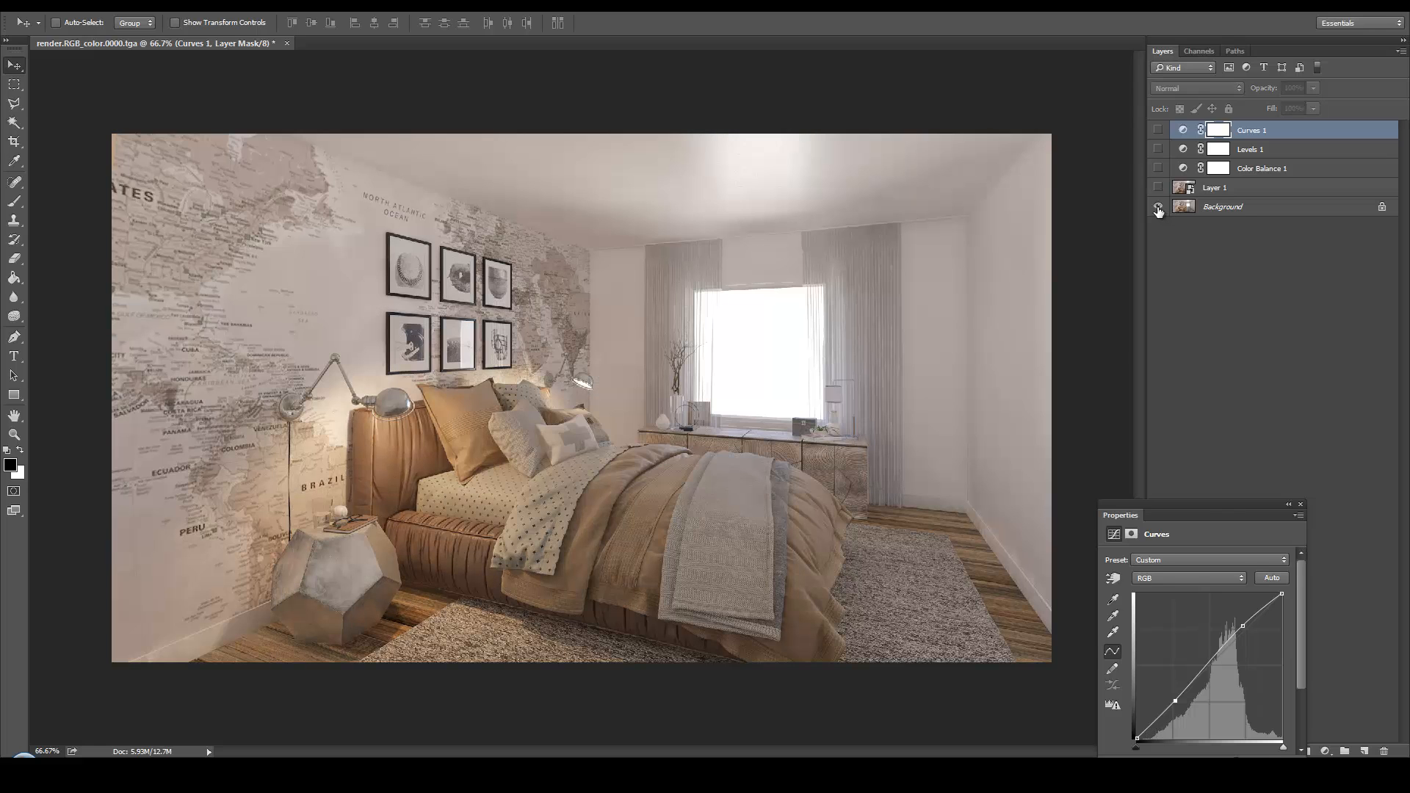
left_click(1158, 208, "alt")
left_click(1159, 208, "alt")
left_click(1158, 207, "alt")
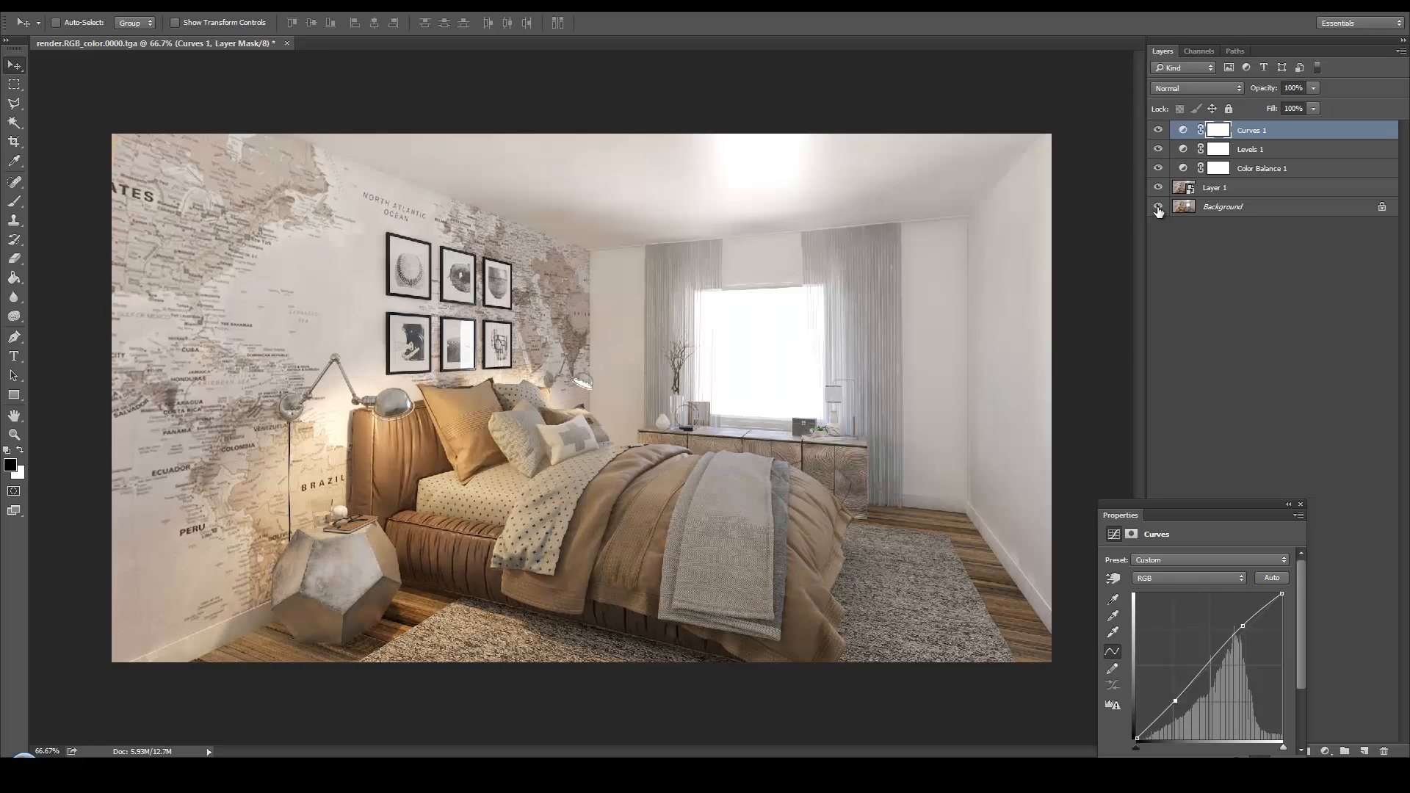
left_click(1300, 505)
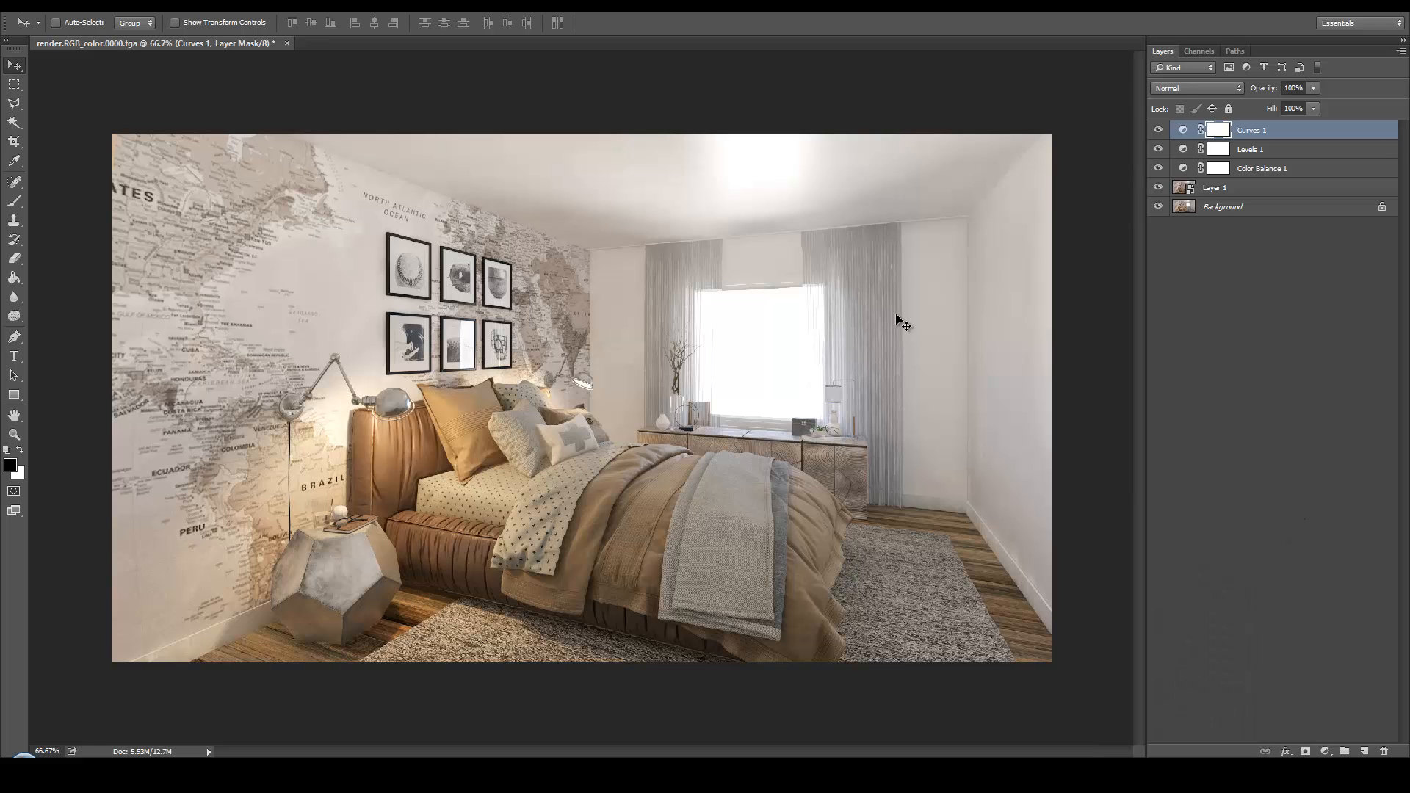
Place the rendermask file from the Render folder as a new layer on top of the adjustments
left_click(176, 775)
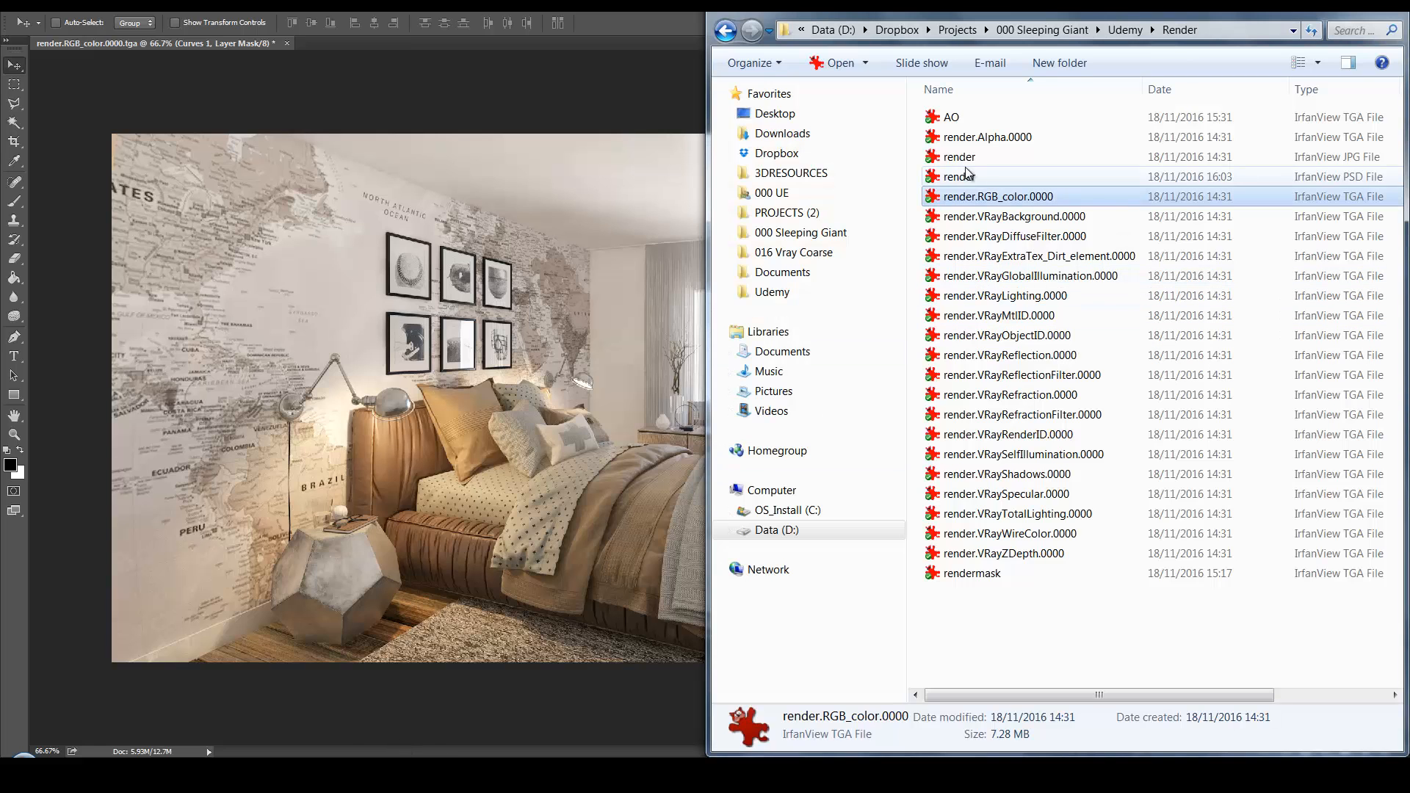
left_click(1022, 574)
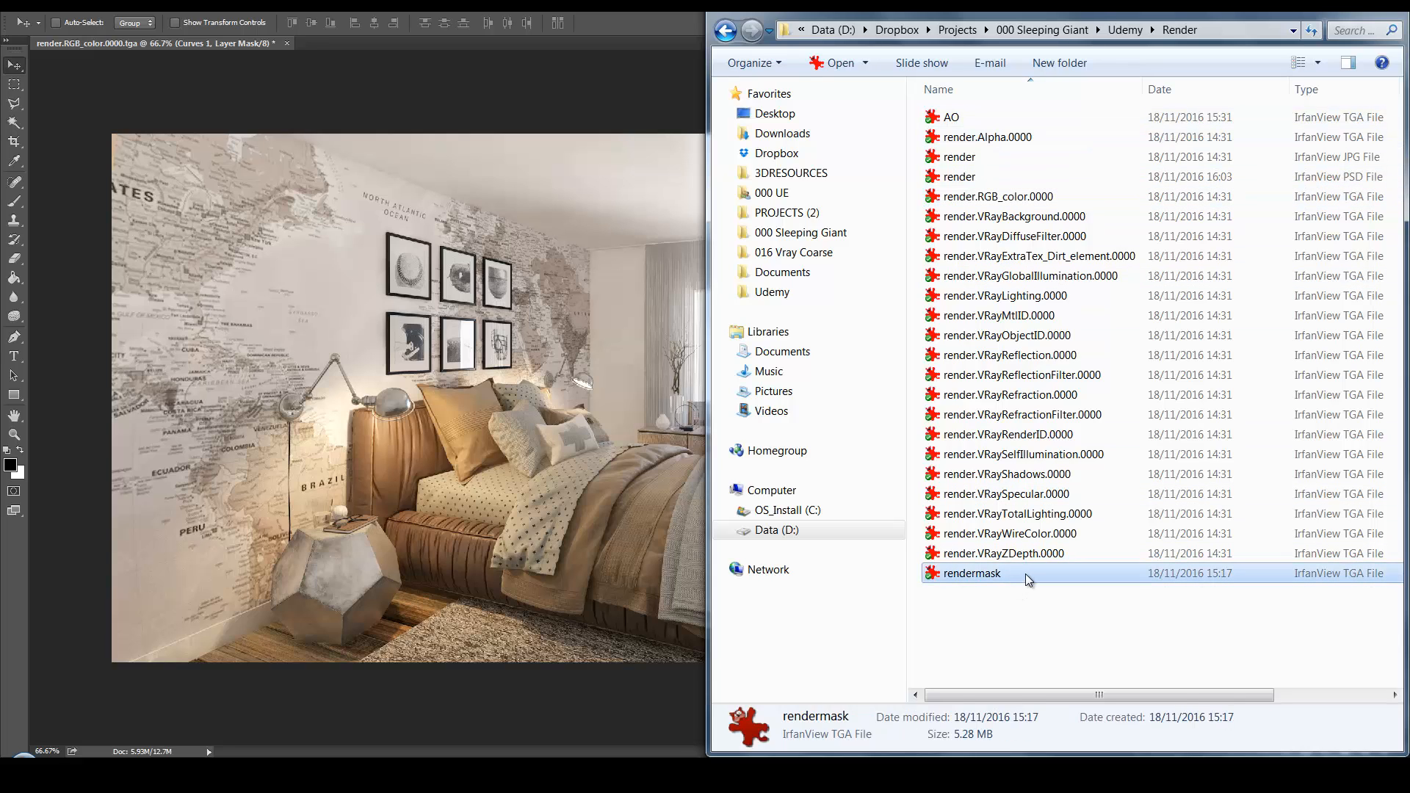
left_click(529, 435)
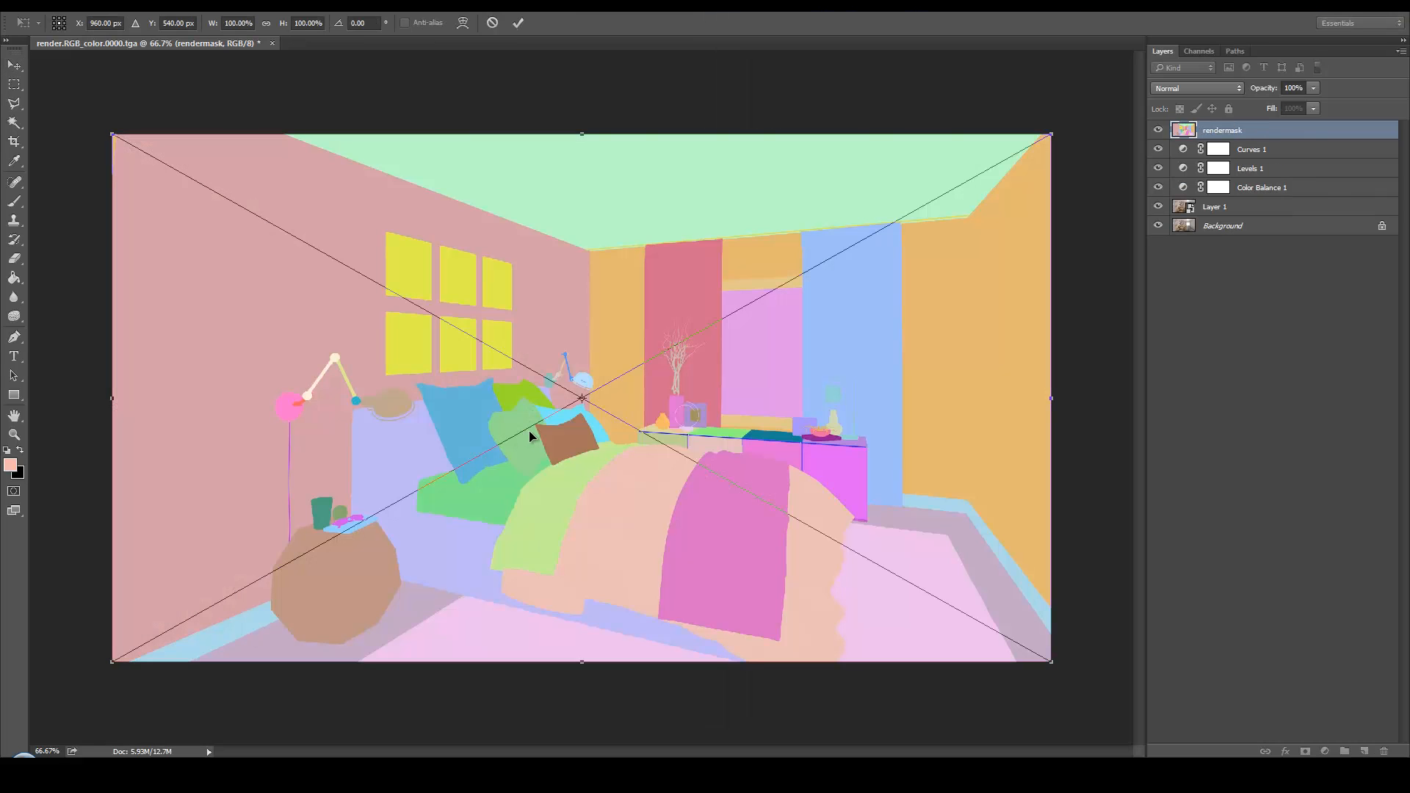
key("Return")
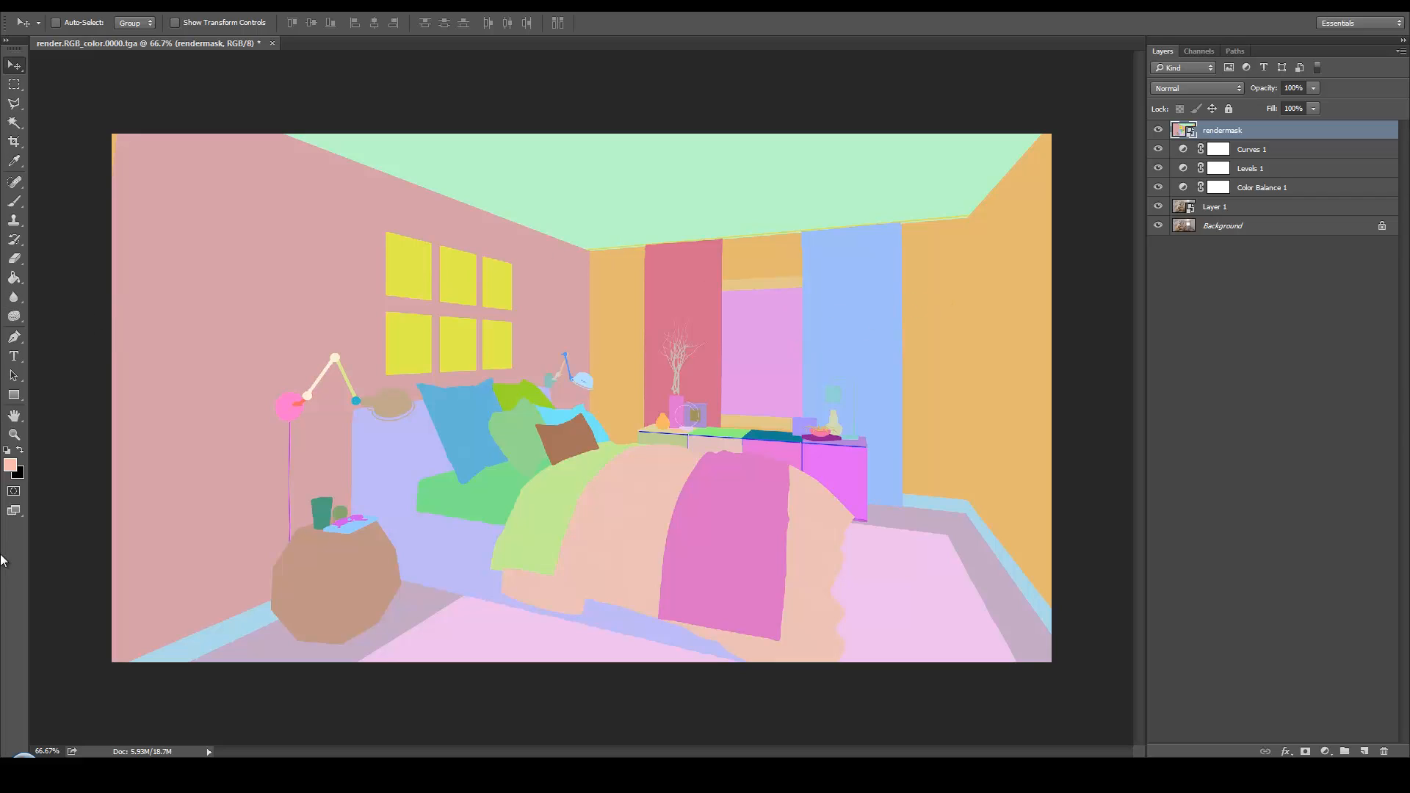
Select the map wall's pink area on the rendermask layer with the Magic Wand
left_click(16, 125)
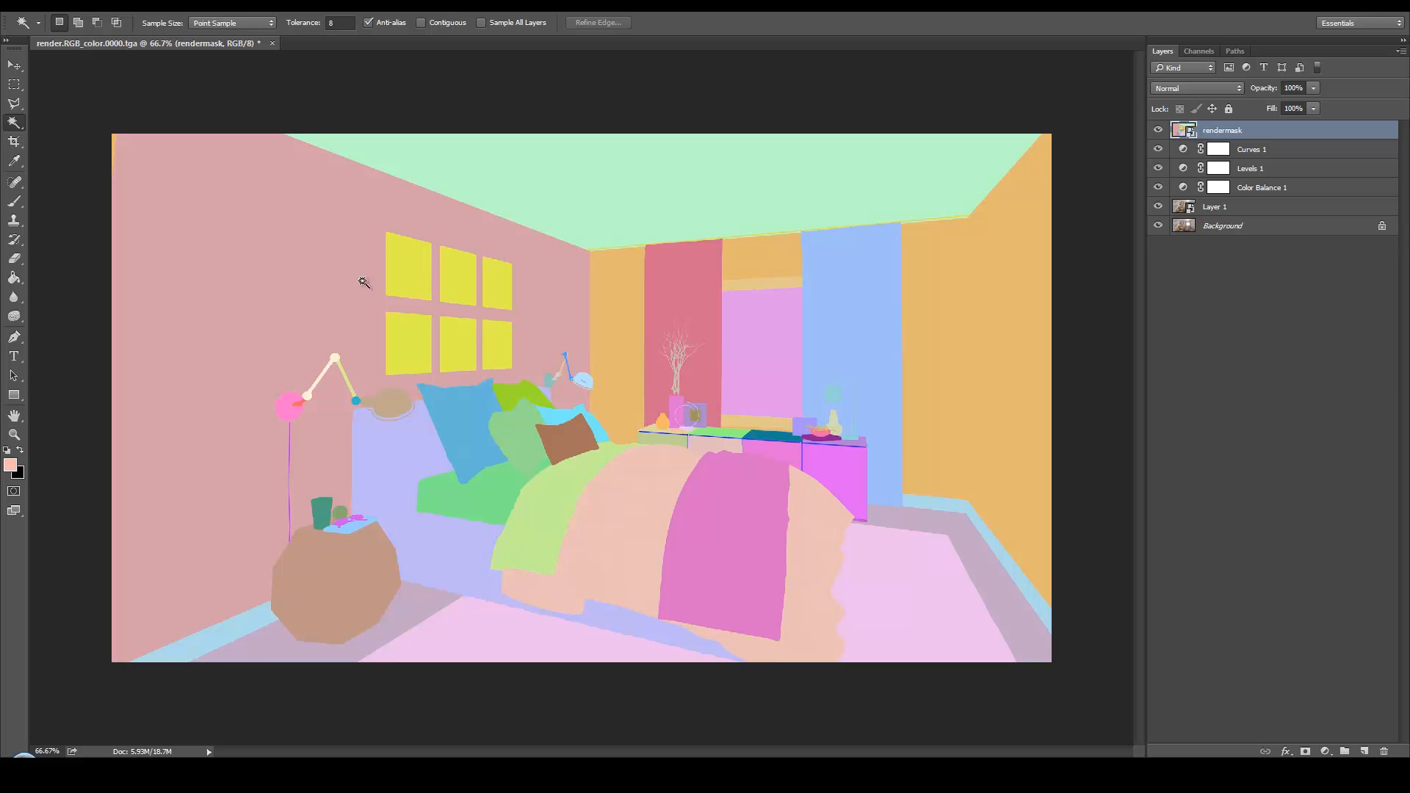
left_click(281, 305)
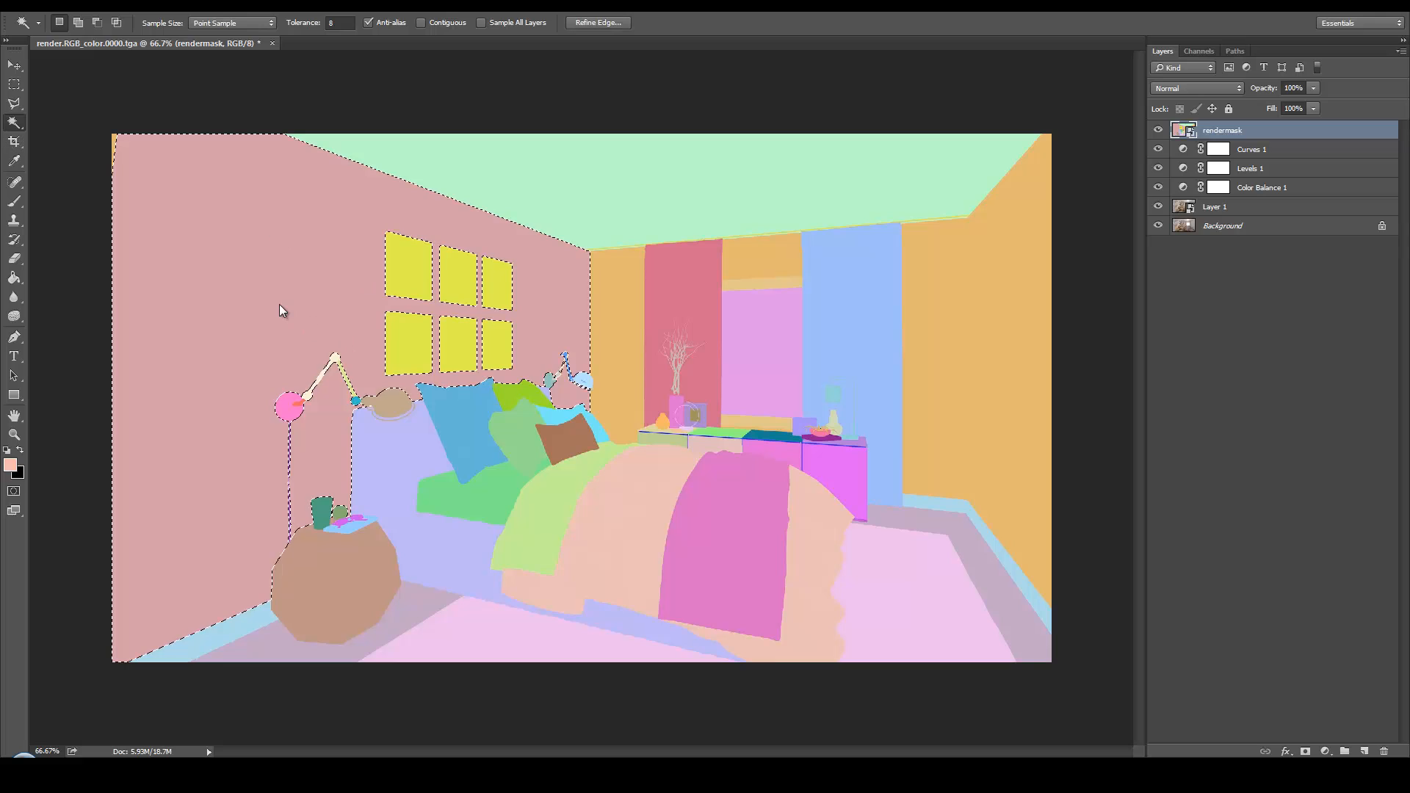
left_click(340, 23)
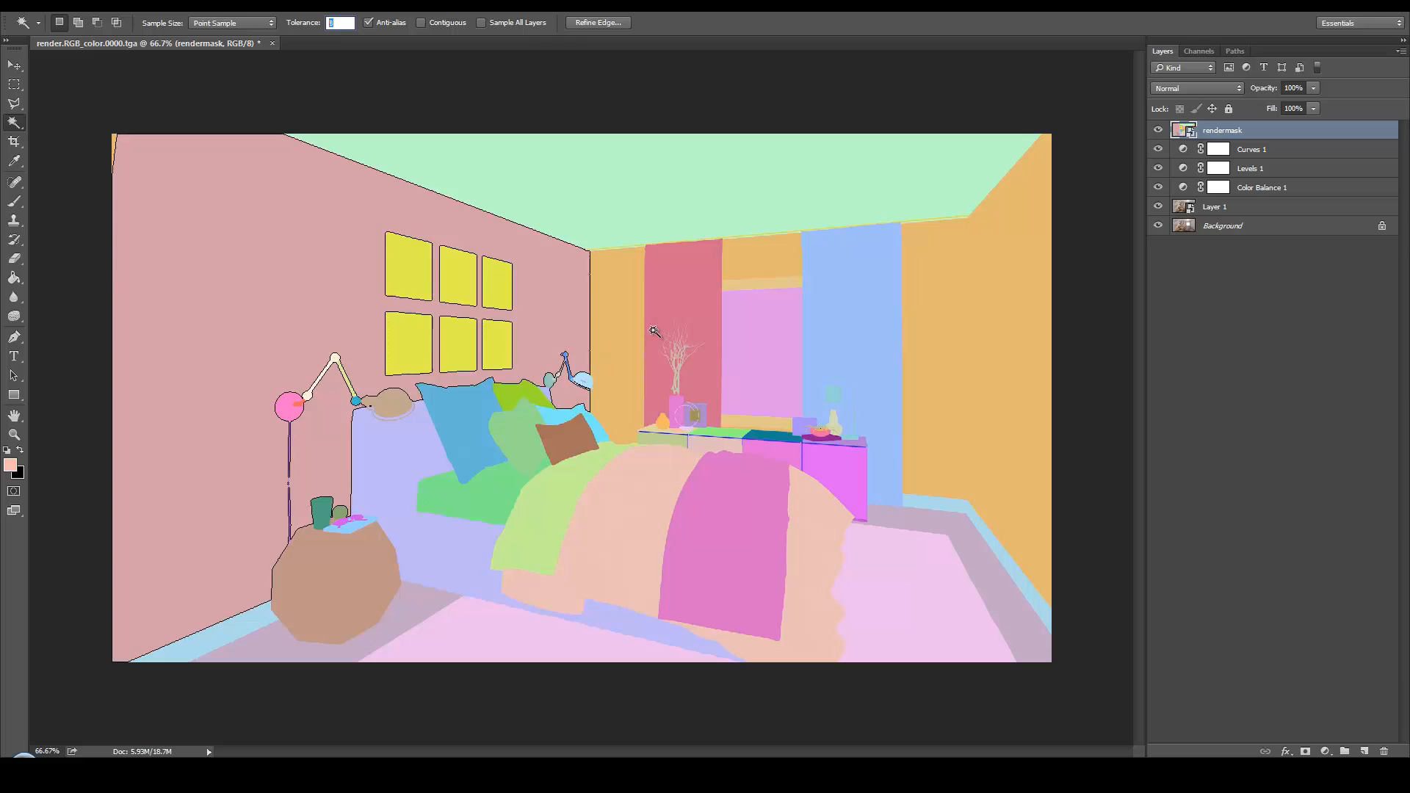
Hide the rendermask layer, clear the wall selection and return to the Move tool
left_click(1159, 131)
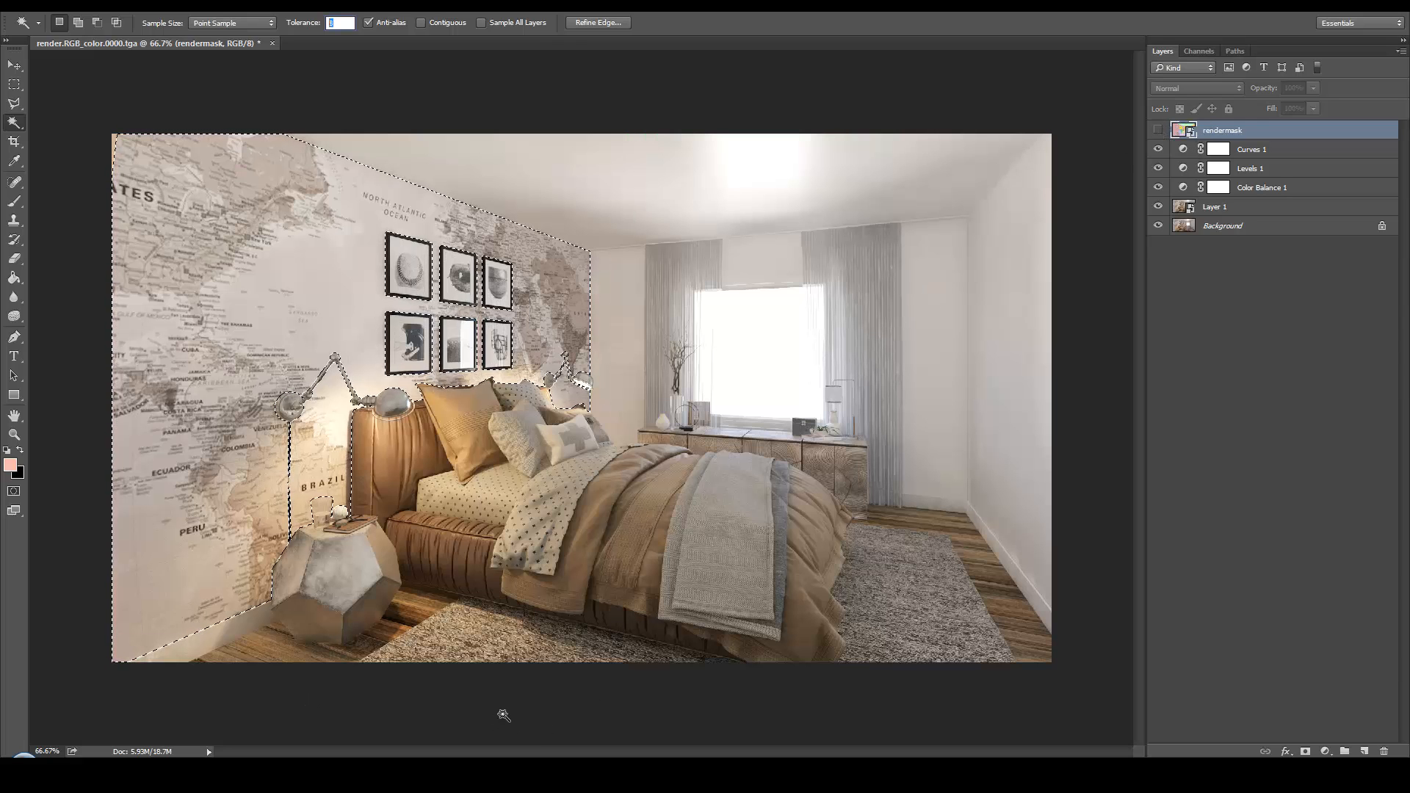
key("ctrl+d")
left_click(14, 66)
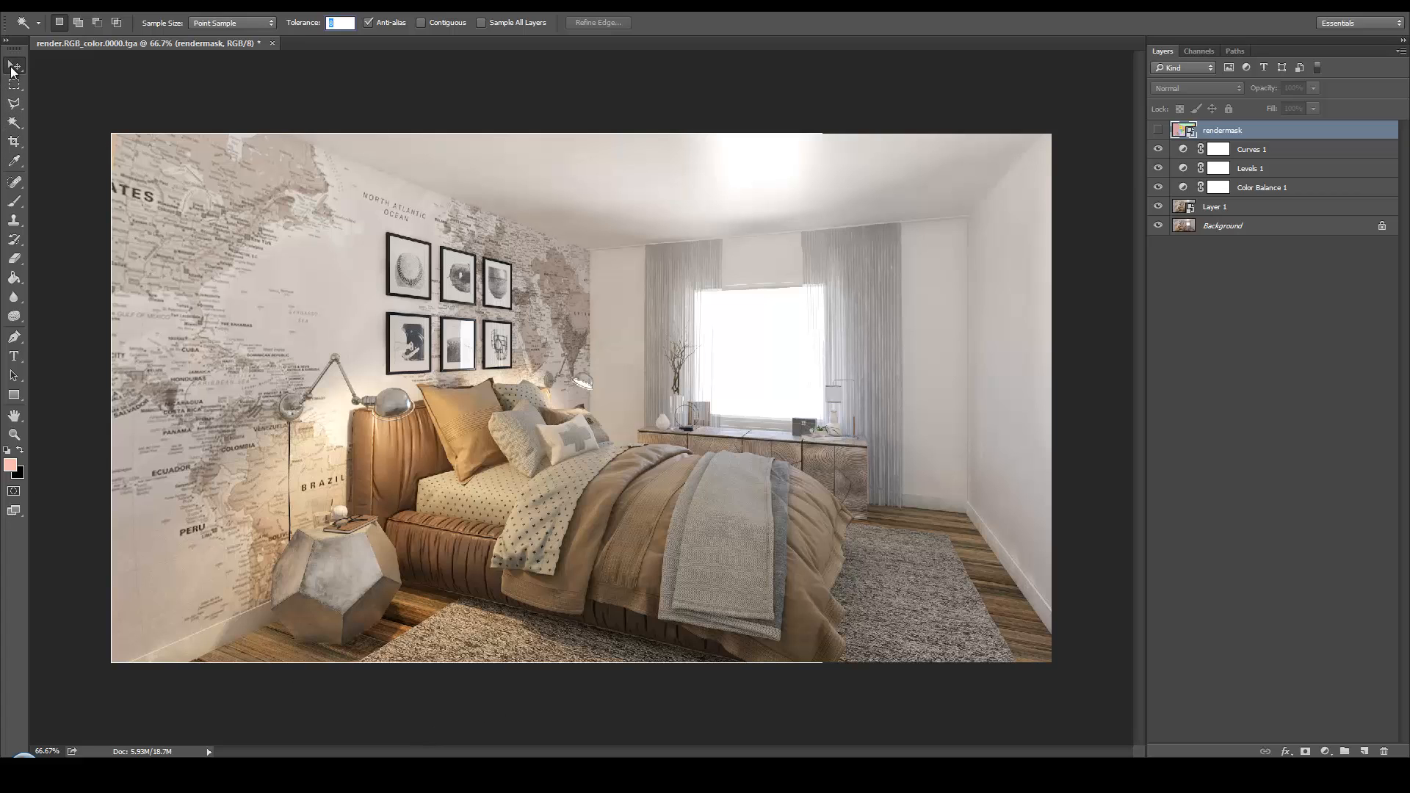
Place the render.VRayDiffuseFilter.0000 file from the Render folder as the top layer
left_click(110, 773)
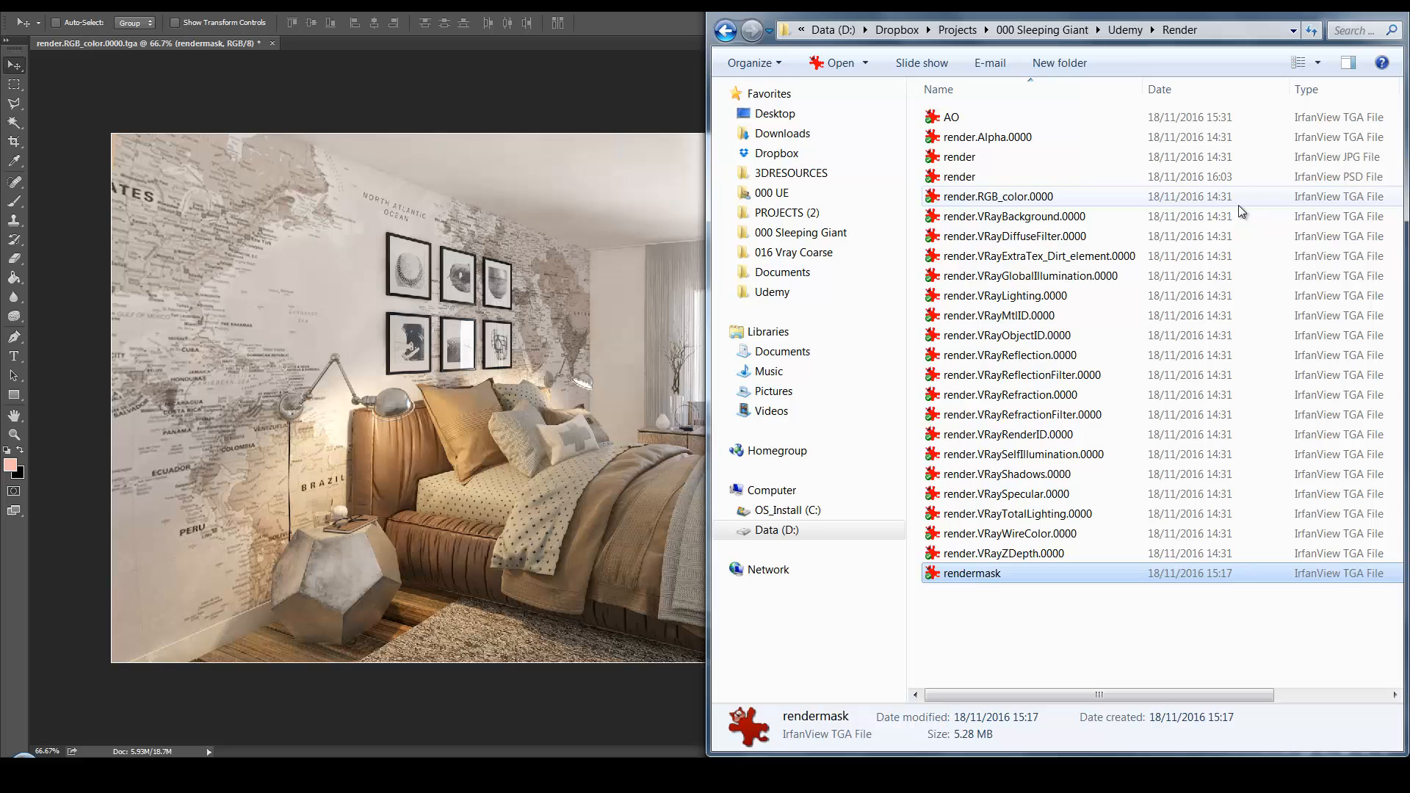
left_click(1102, 236)
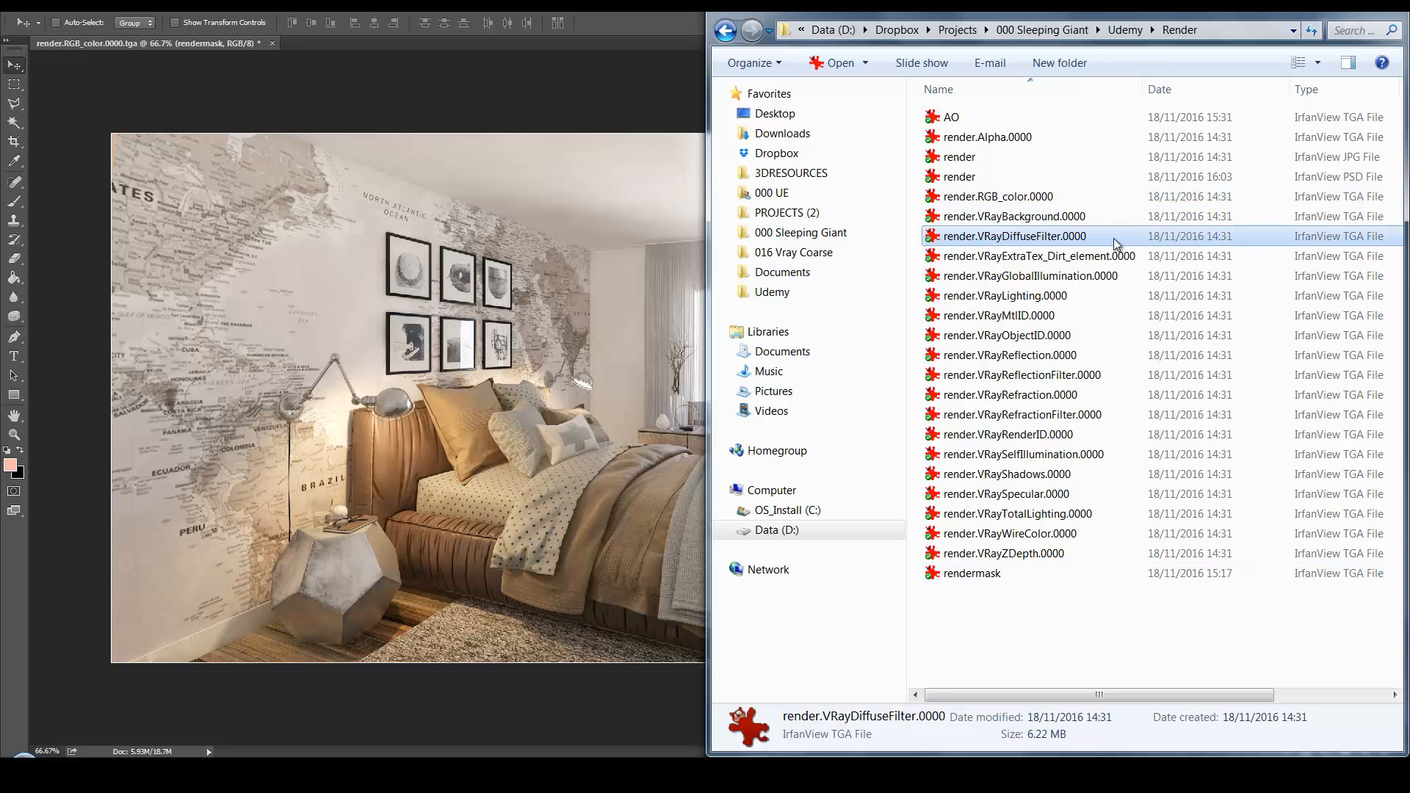
left_click_drag(1115, 244, 636, 335)
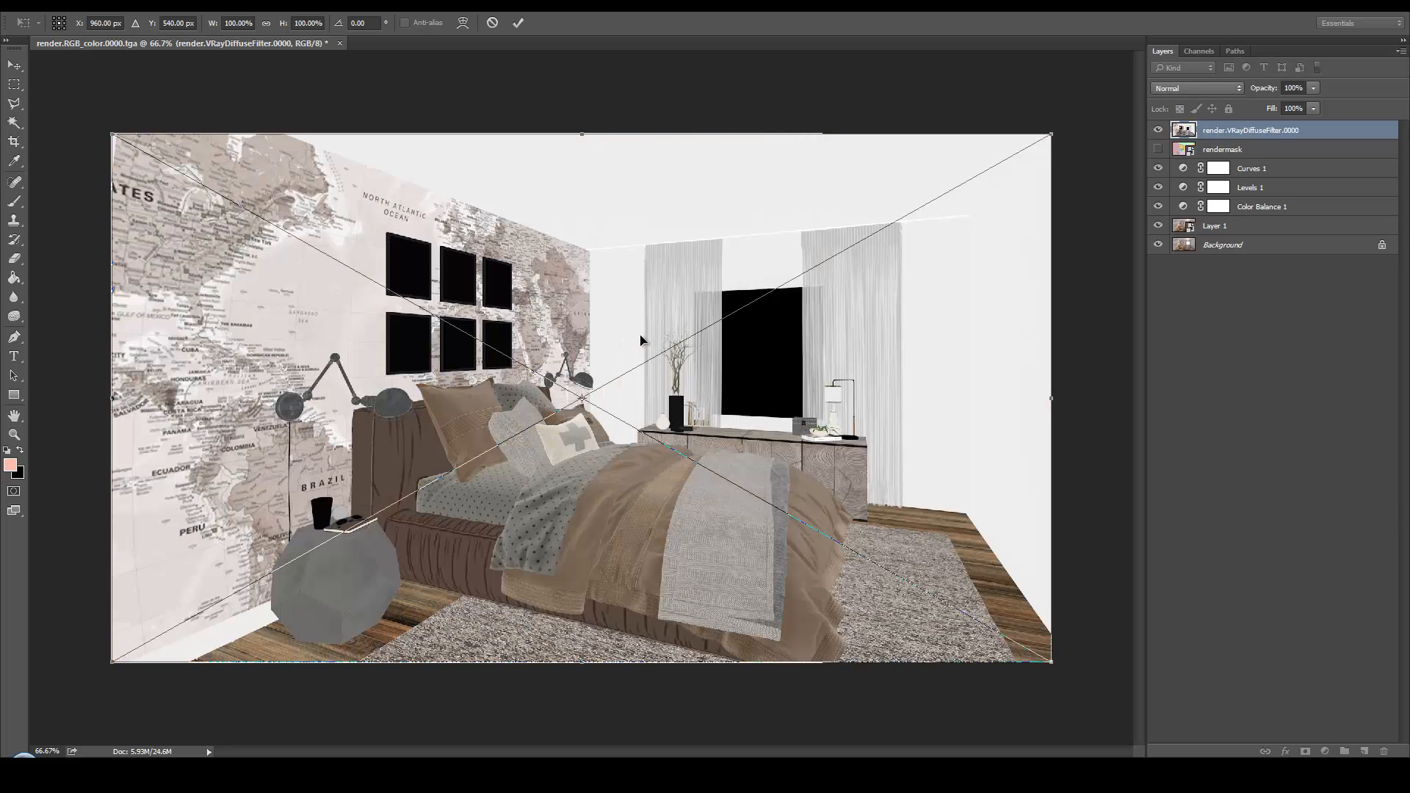
key("Return")
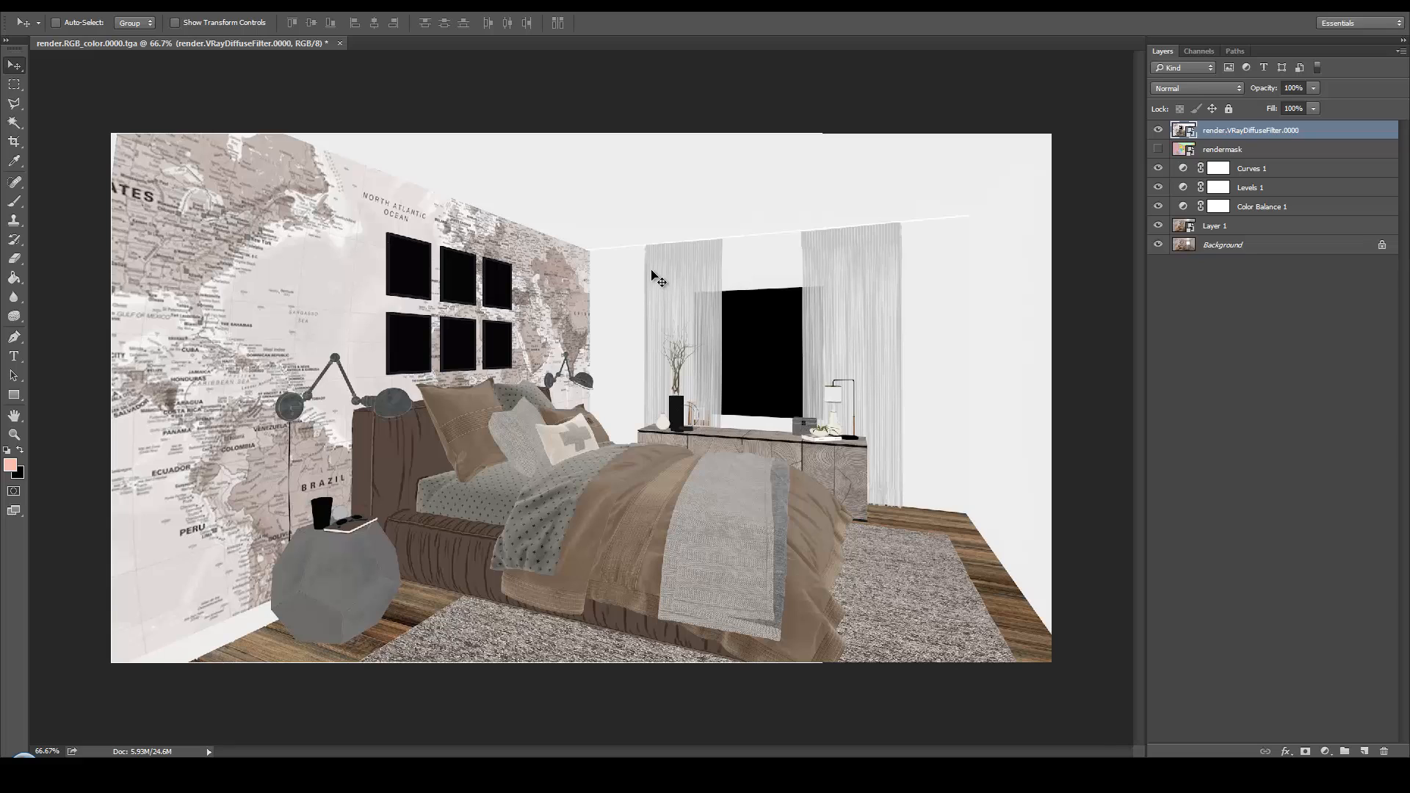
Set the diffuse filter layer to Soft Light at 50% opacity and compare the image with and without it
left_click(1191, 89)
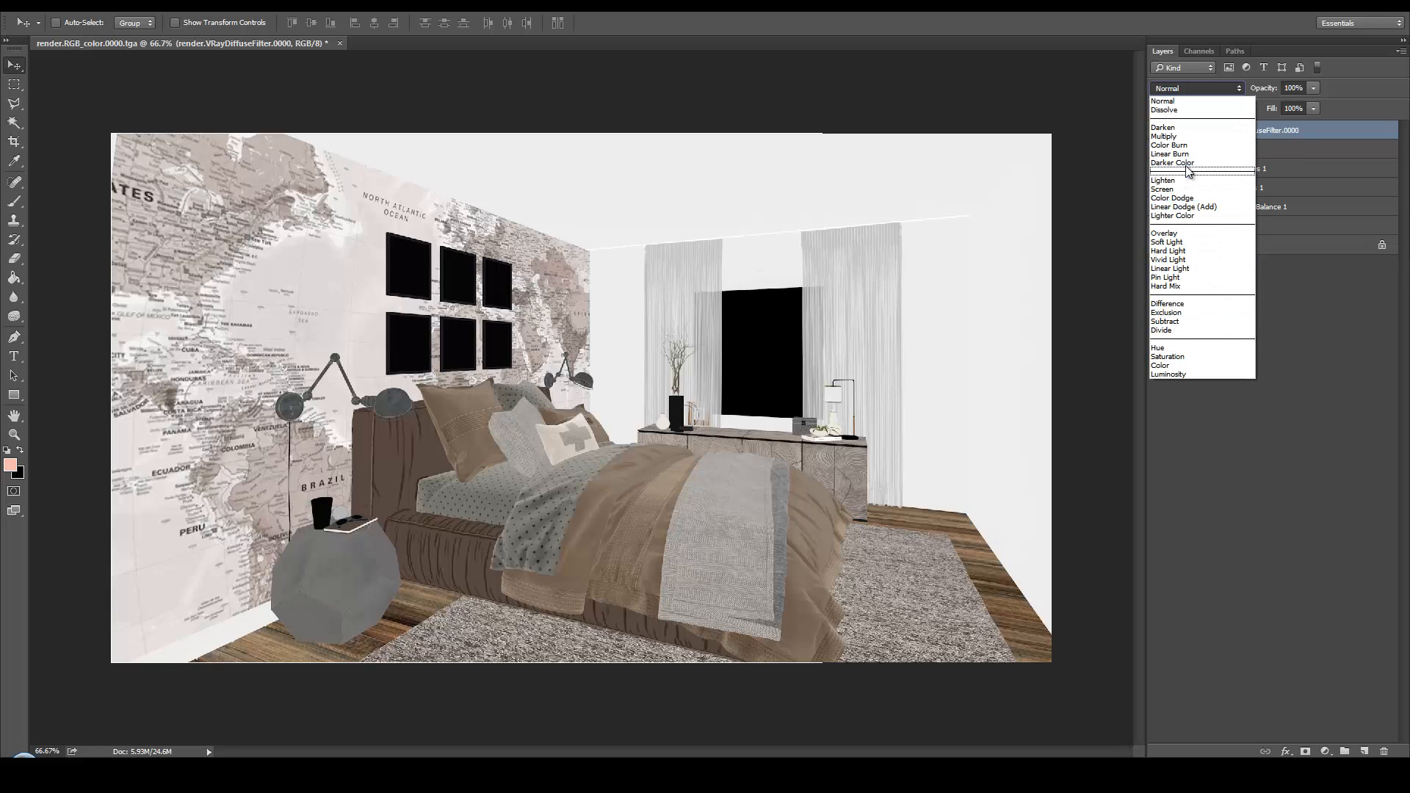
left_click(1193, 241)
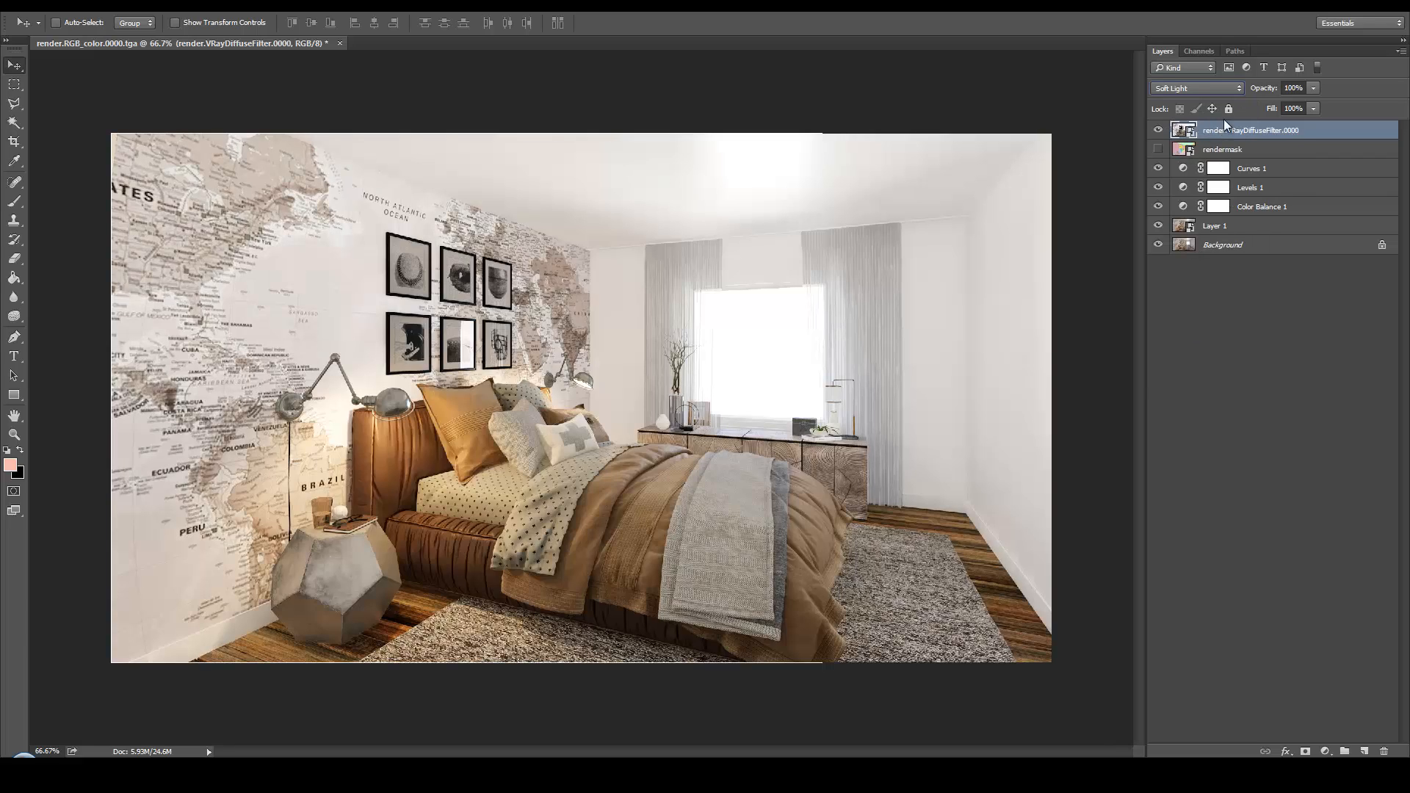
left_click(1312, 88)
left_click_drag(1285, 105, 1279, 104)
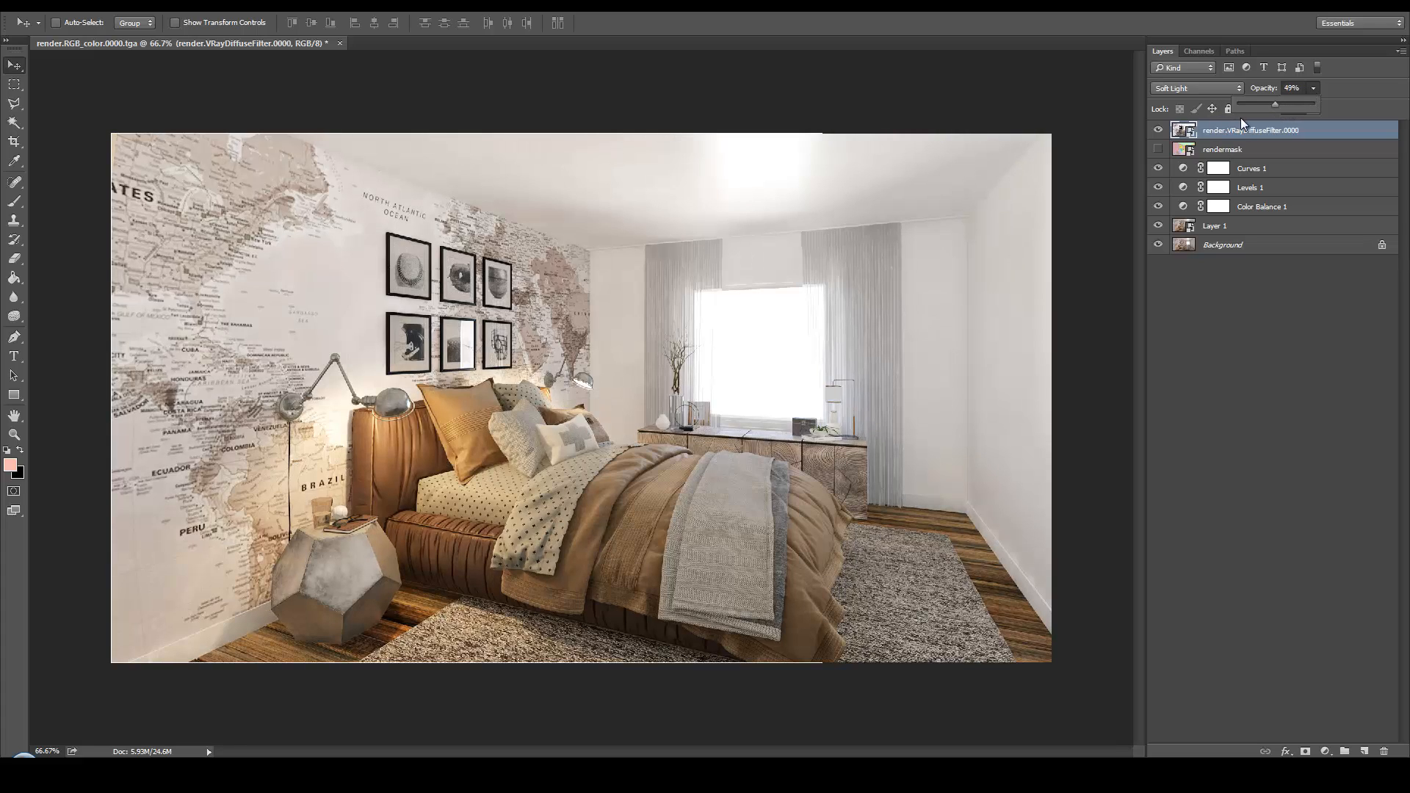
left_click(1159, 130)
left_click(1159, 130)
left_click(1159, 130)
left_click(1159, 130)
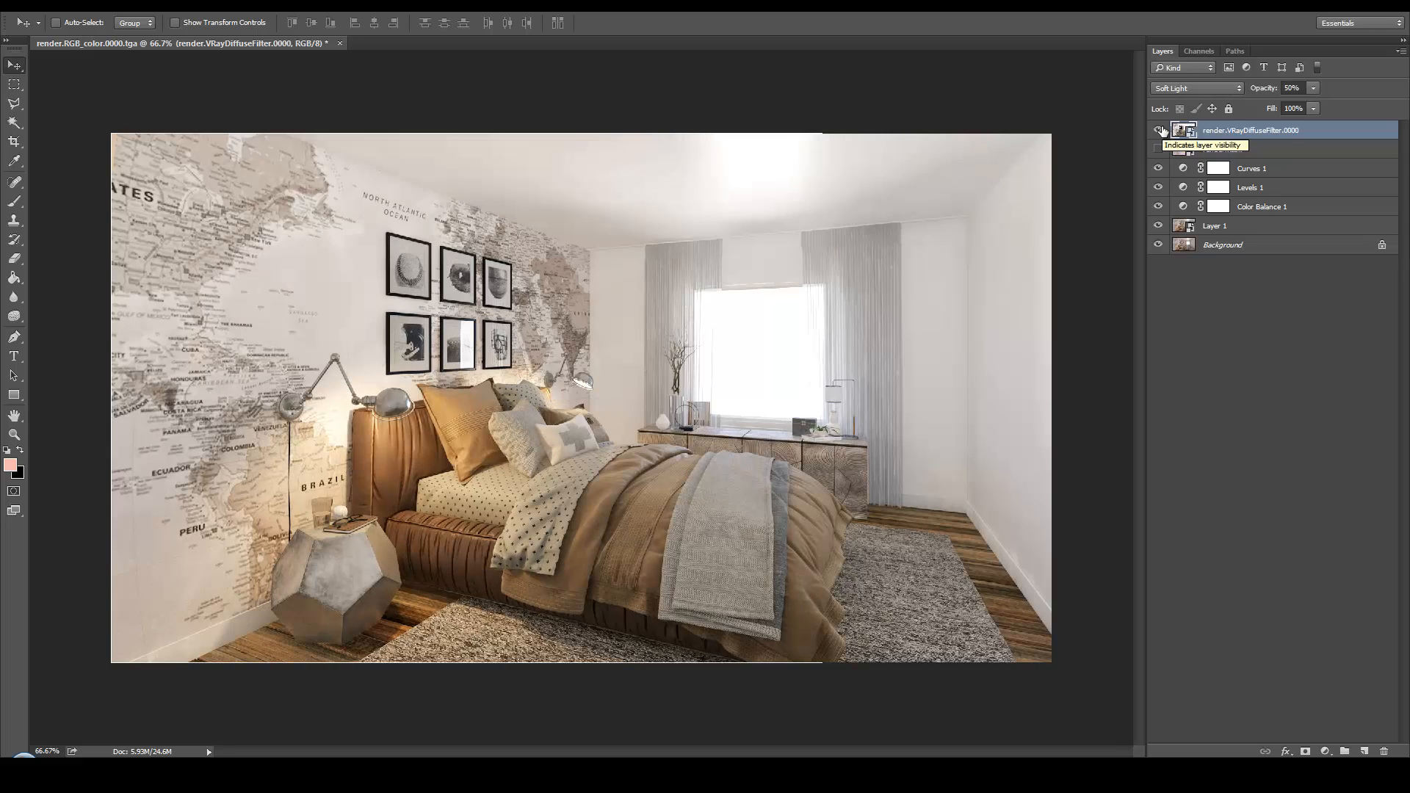
Add a white layer mask to the diffuse filter layer and ready the Brush tool with black as the foreground colour
left_click(1159, 130)
left_click(1159, 130)
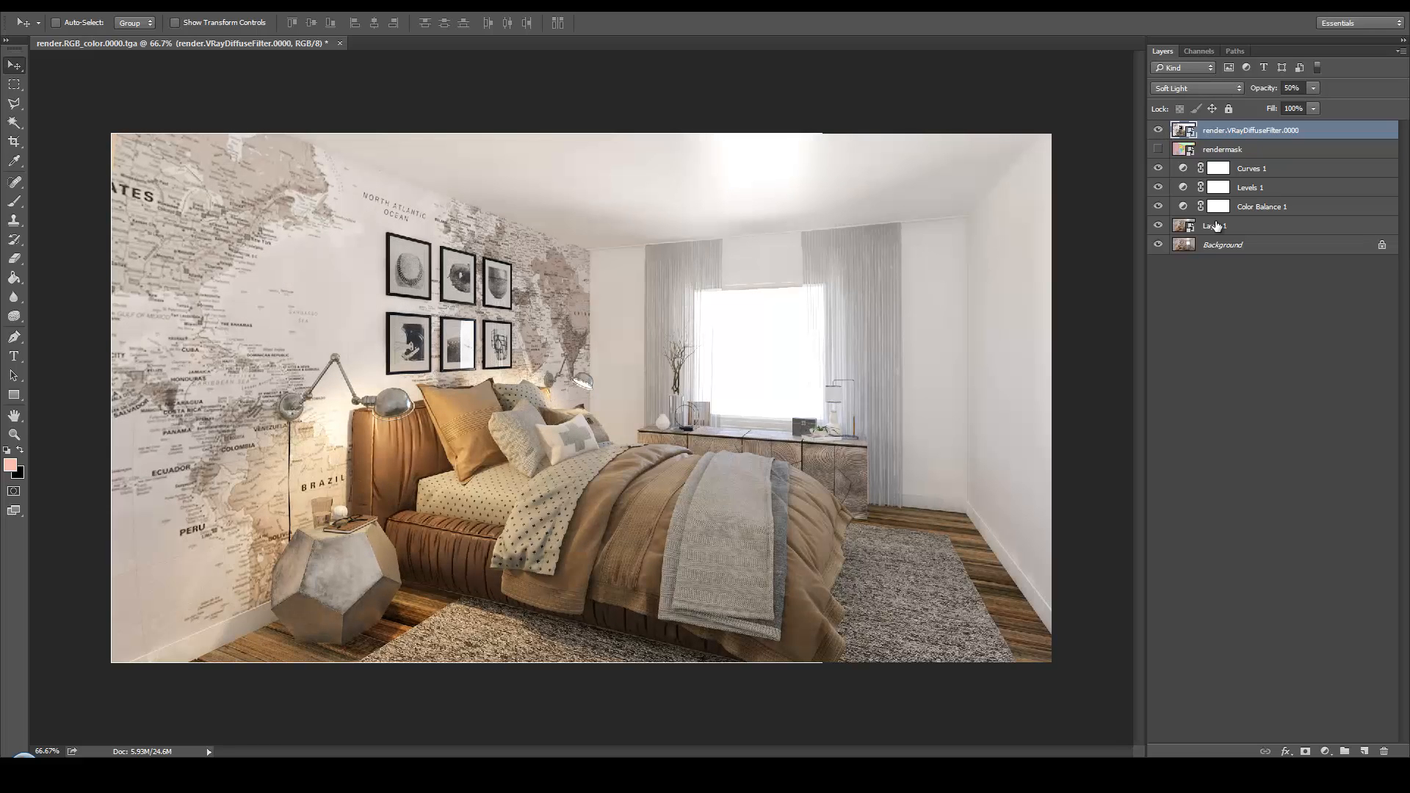
left_click(1304, 752)
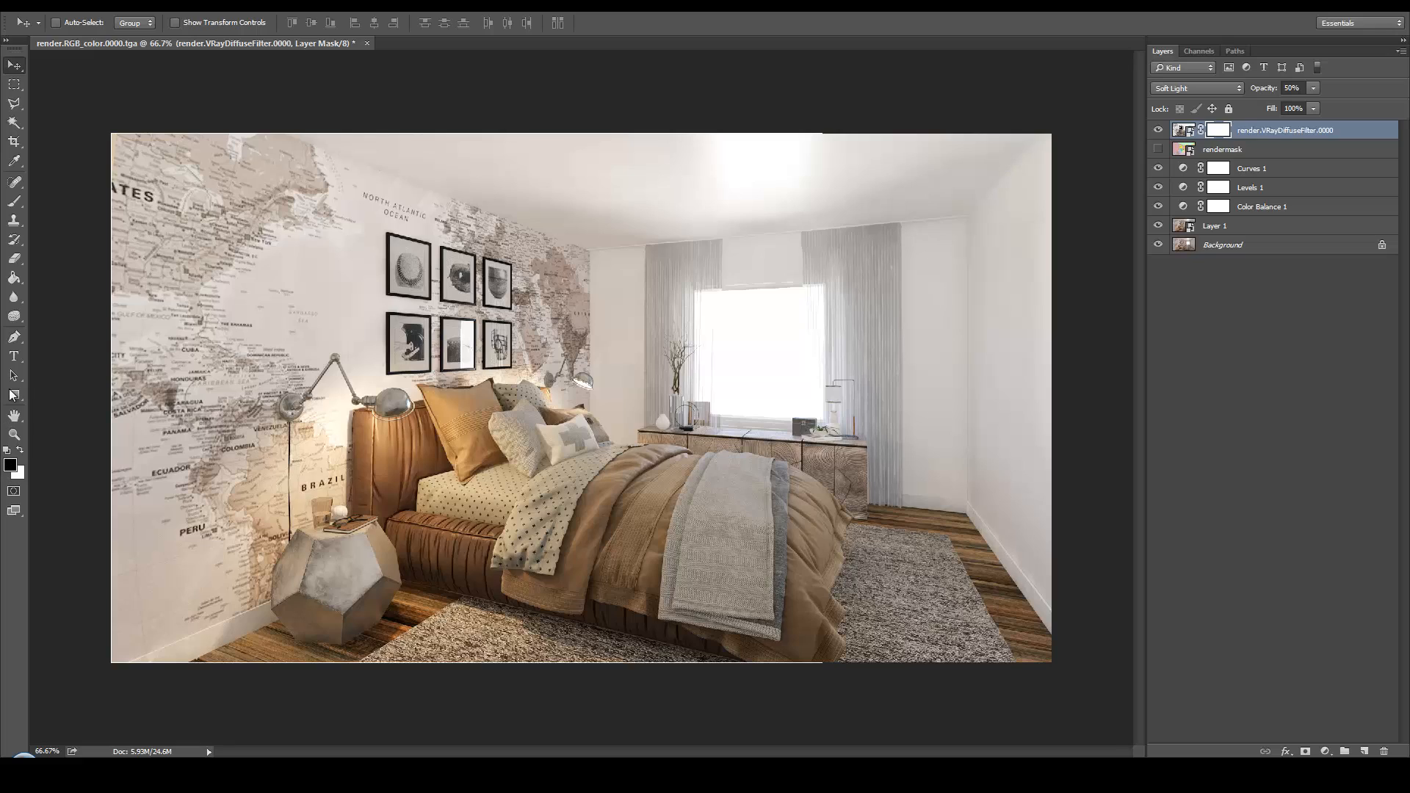
left_click(14, 201)
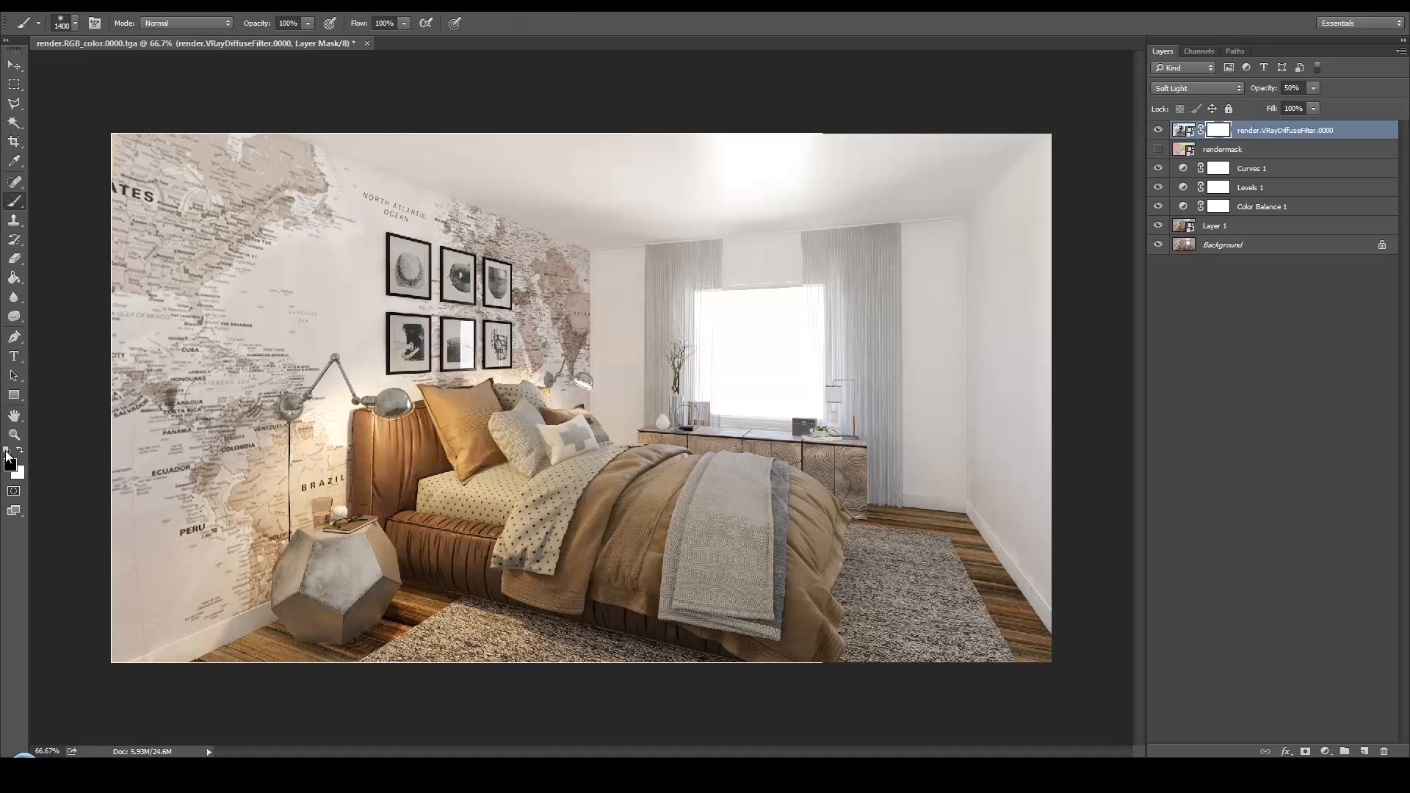
left_click(6, 452)
left_click(17, 451)
Choose the soft round brush with 0% hardness and set its size to 266 px
right_click(658, 357)
left_click(681, 487)
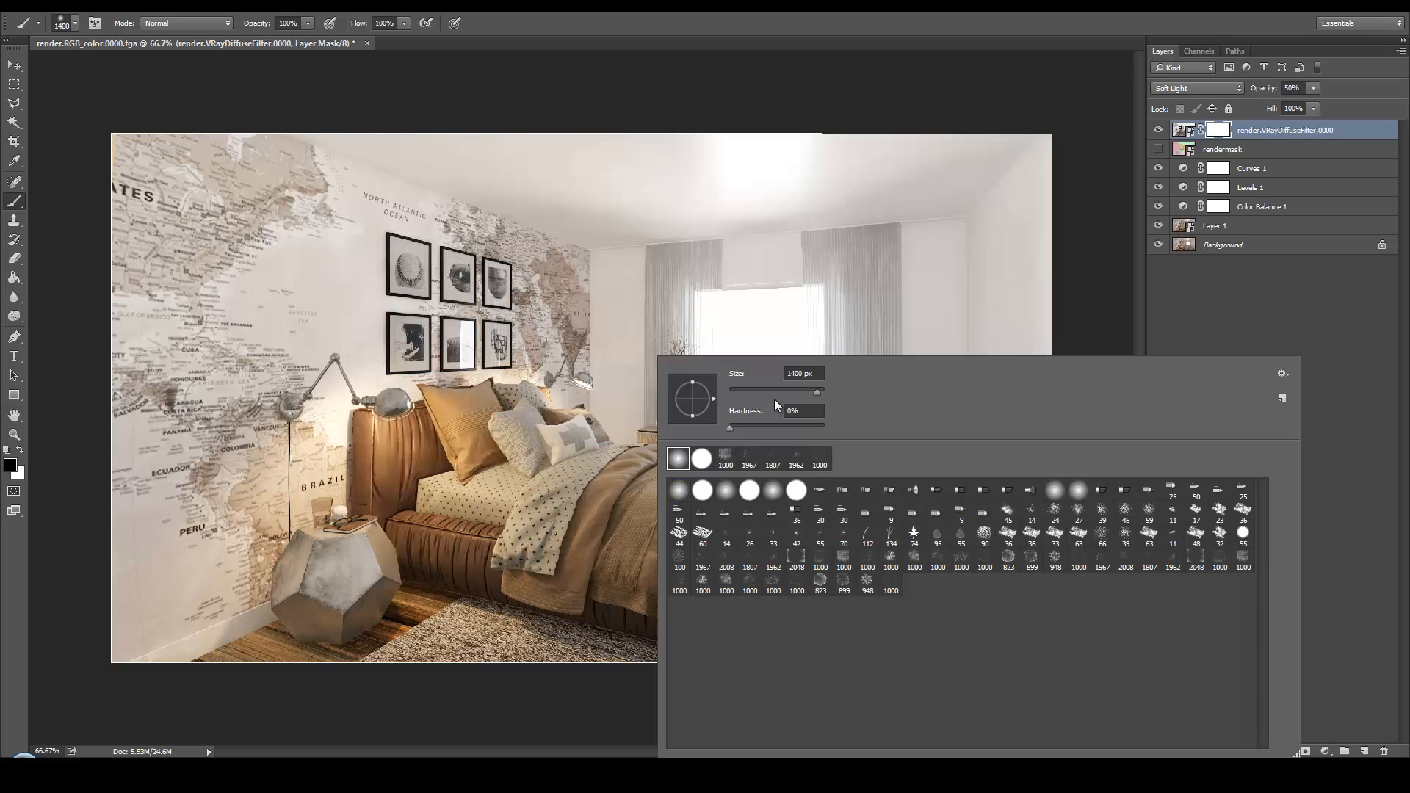
left_click(773, 390)
left_click_drag(768, 395, 805, 397)
Paint black on the diffuse filter mask over the right wall and the floor at both sides, and compare with the layer hidden
left_click(975, 278)
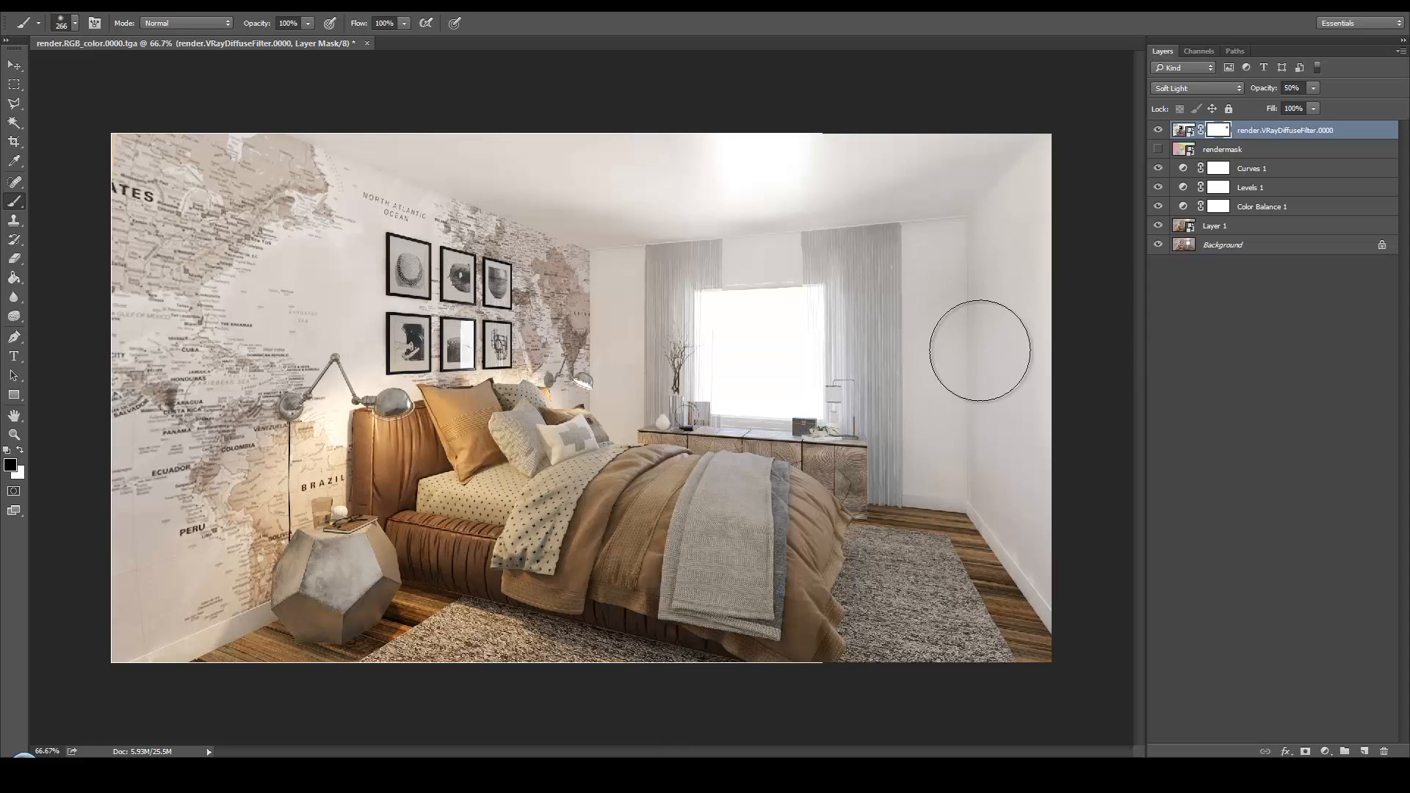
left_click_drag(967, 268, 992, 488)
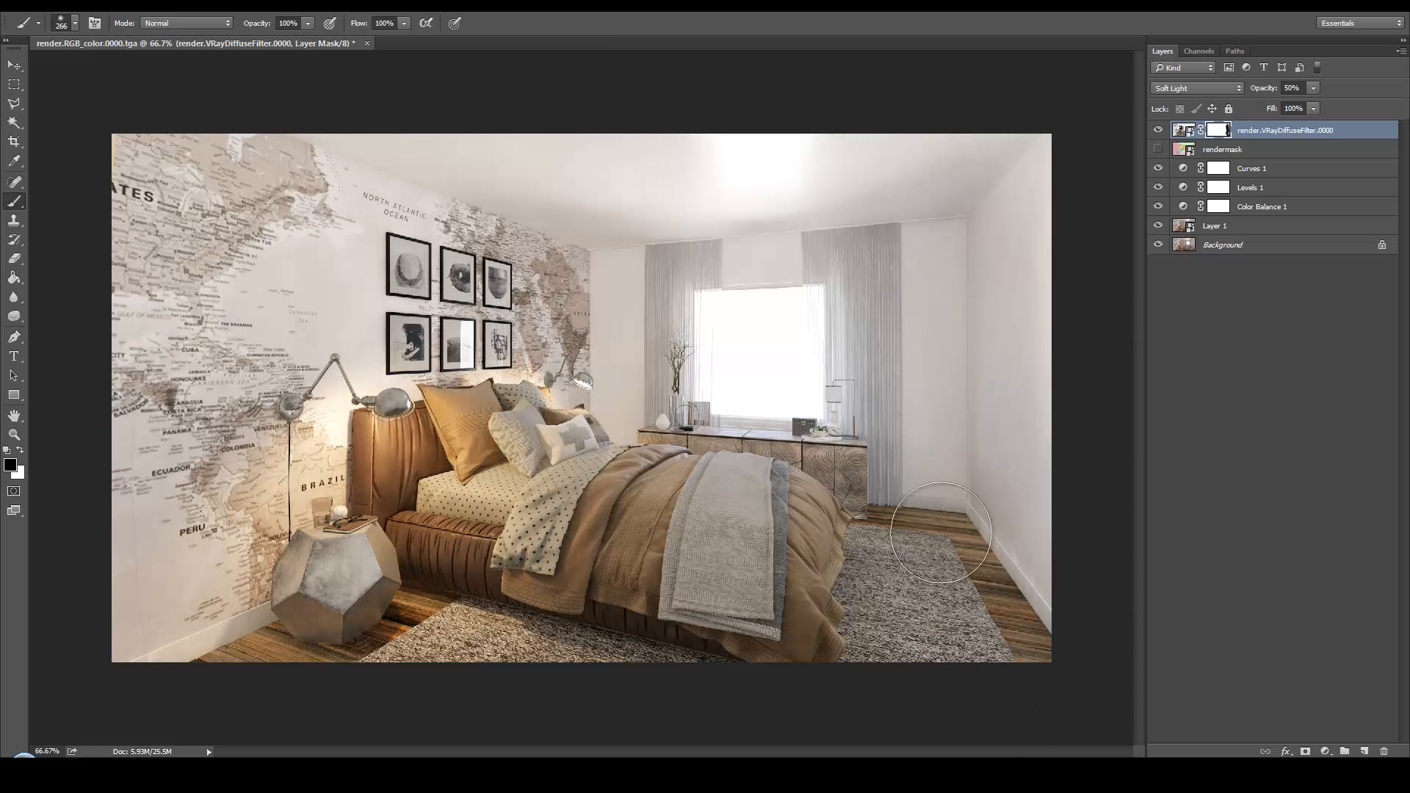
left_click_drag(941, 533, 916, 523)
mouse_move(384, 645)
left_mouse_down()
mouse_move(348, 655)
mouse_move(384, 616)
left_mouse_up()
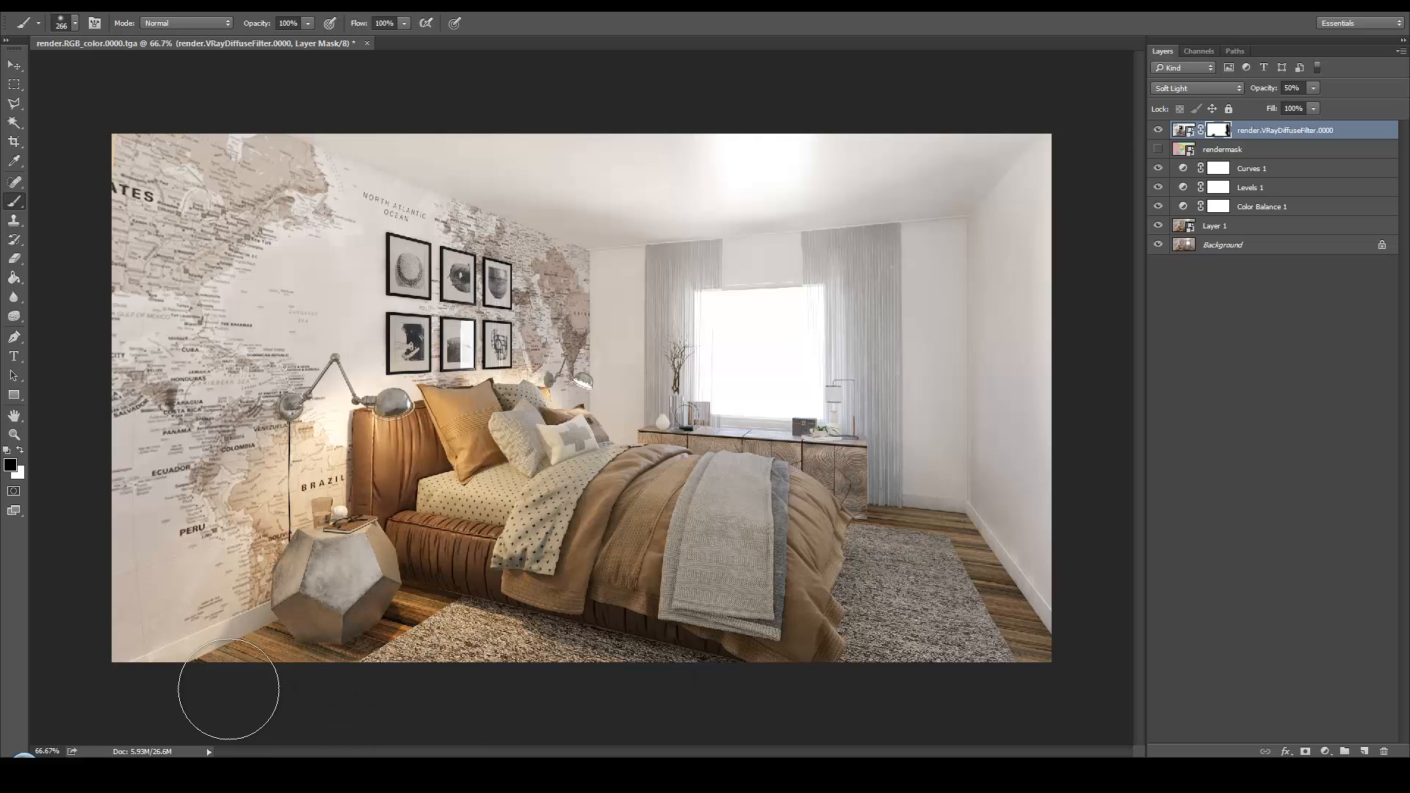
left_click(1157, 132)
left_click(1157, 133)
left_click(1157, 133)
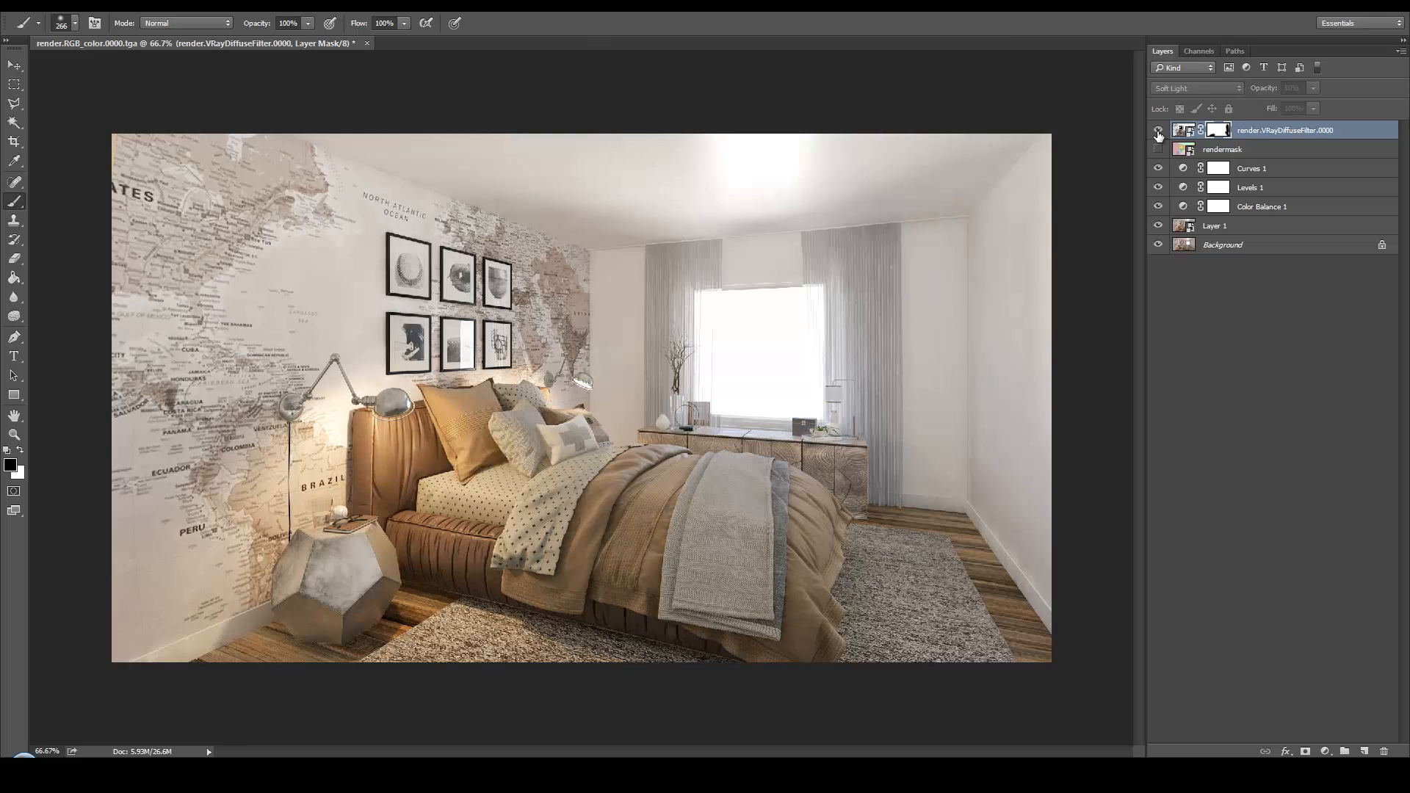
left_click(1157, 132)
left_click(1158, 132)
left_click(1157, 132)
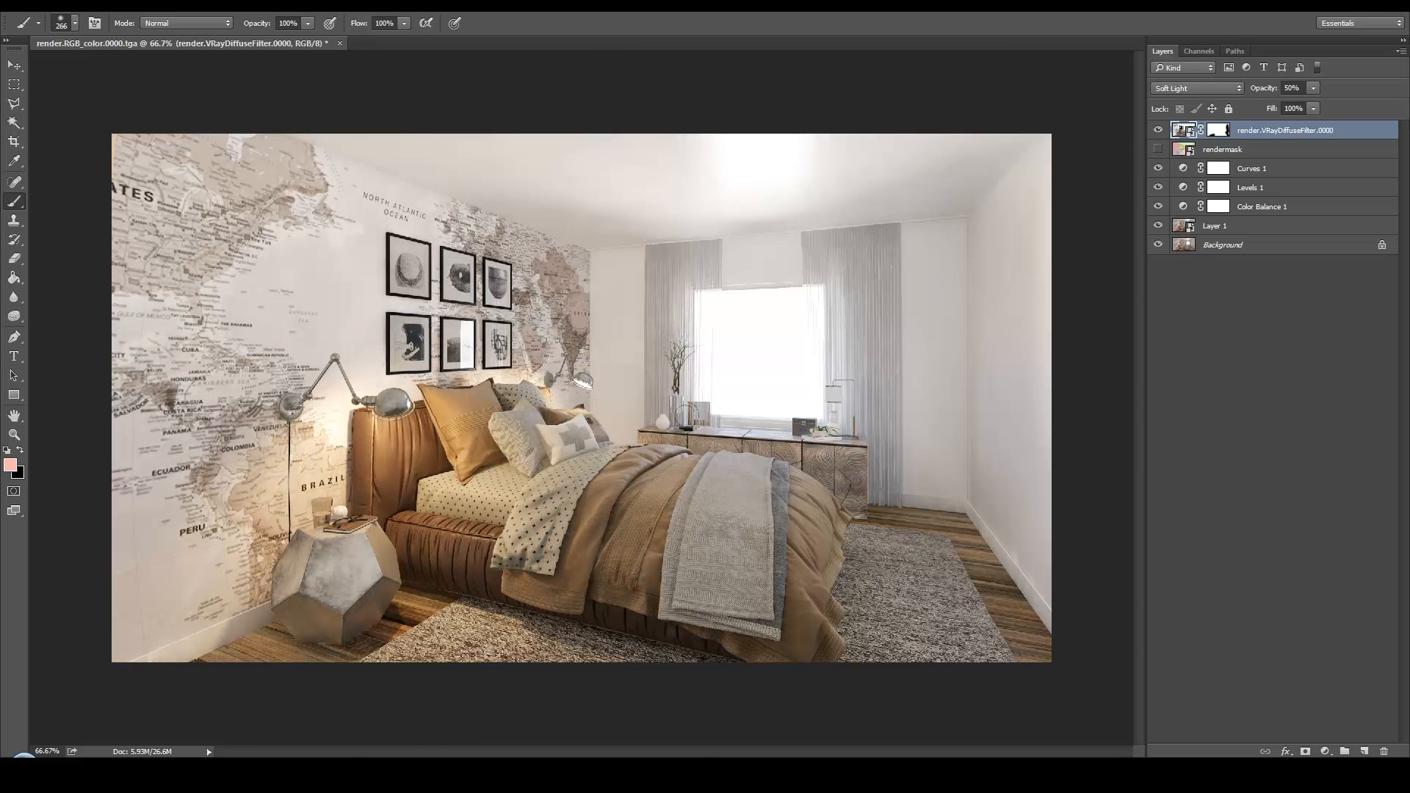
Place the AO file from the Render folder as the top layer
key("alt+Tab")
left_click(1001, 116)
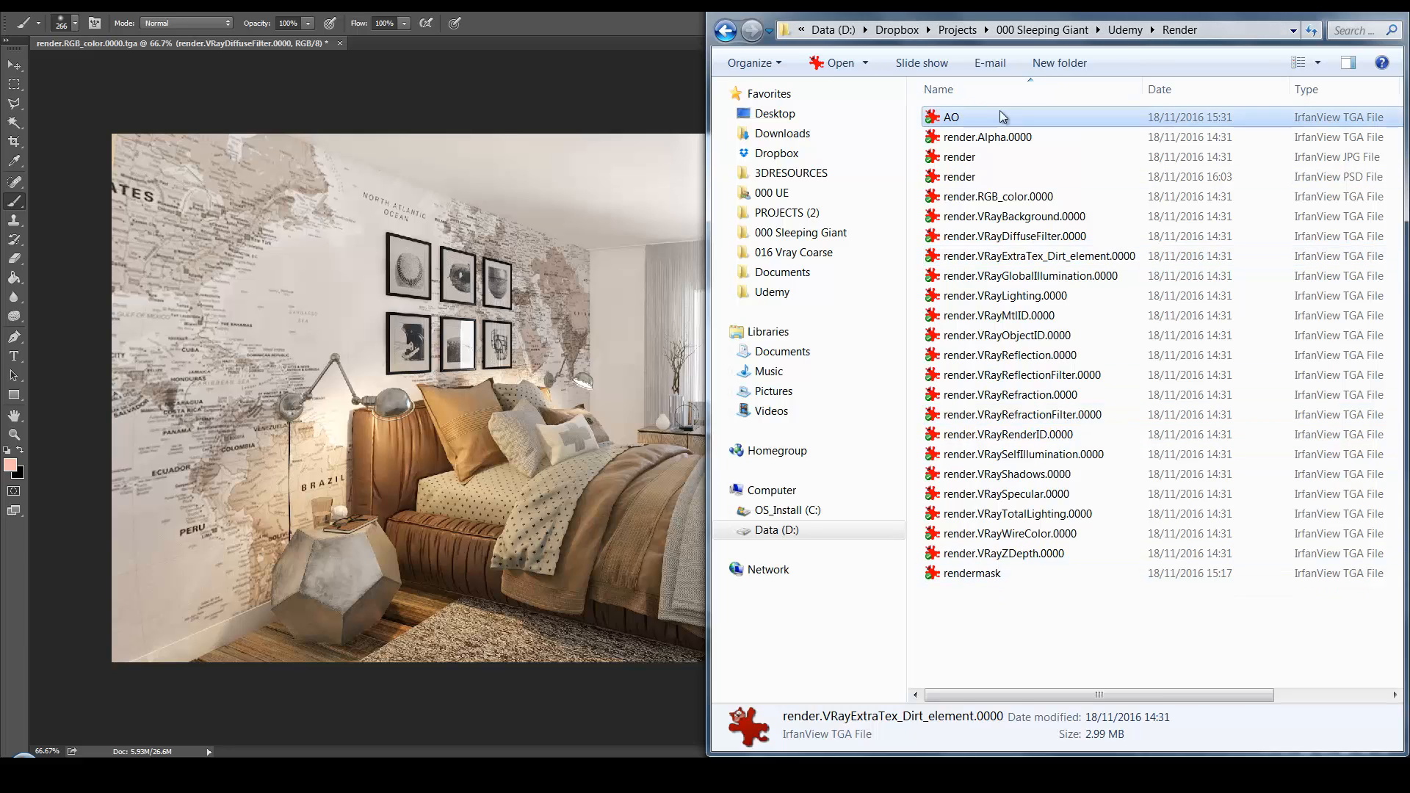
left_click_drag(1012, 120, 519, 324)
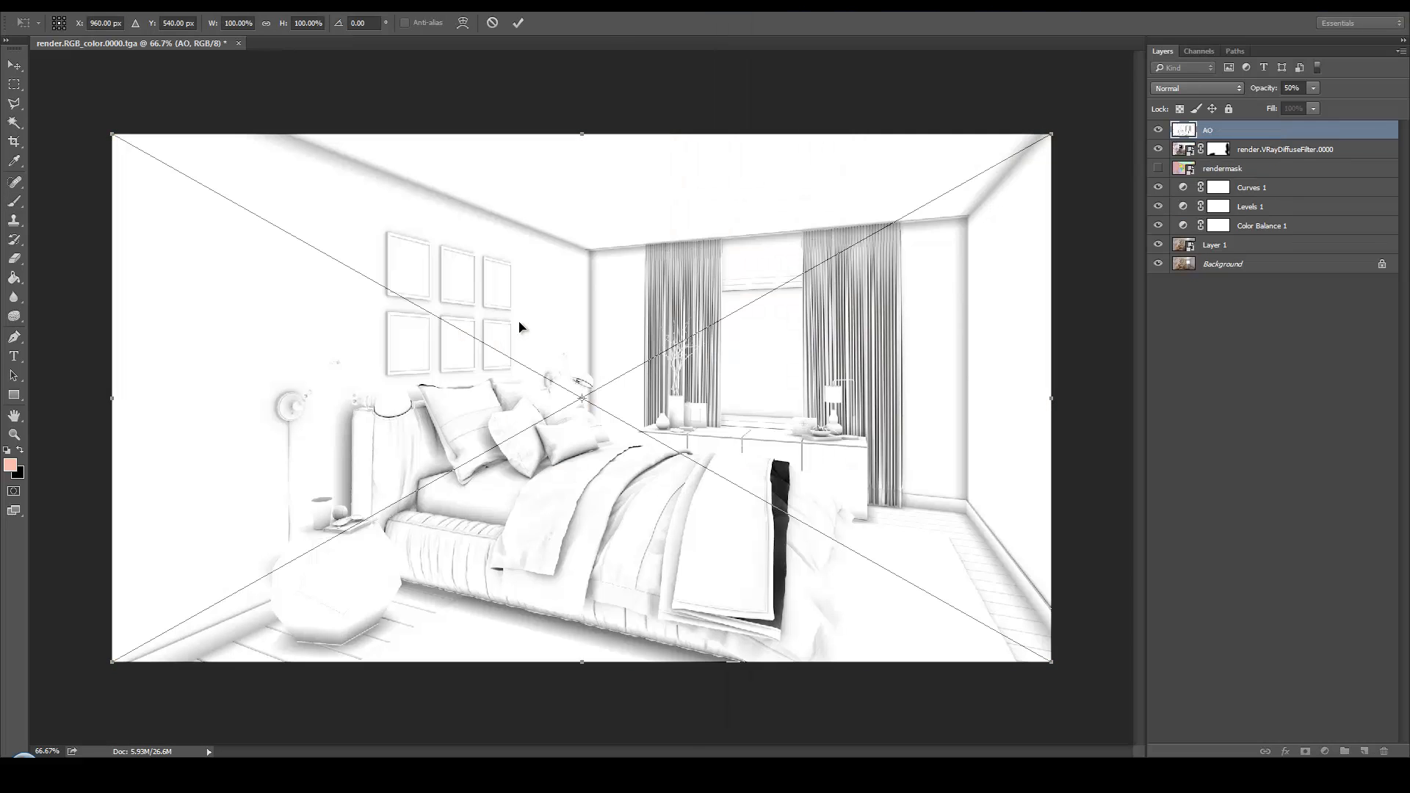
key("Return")
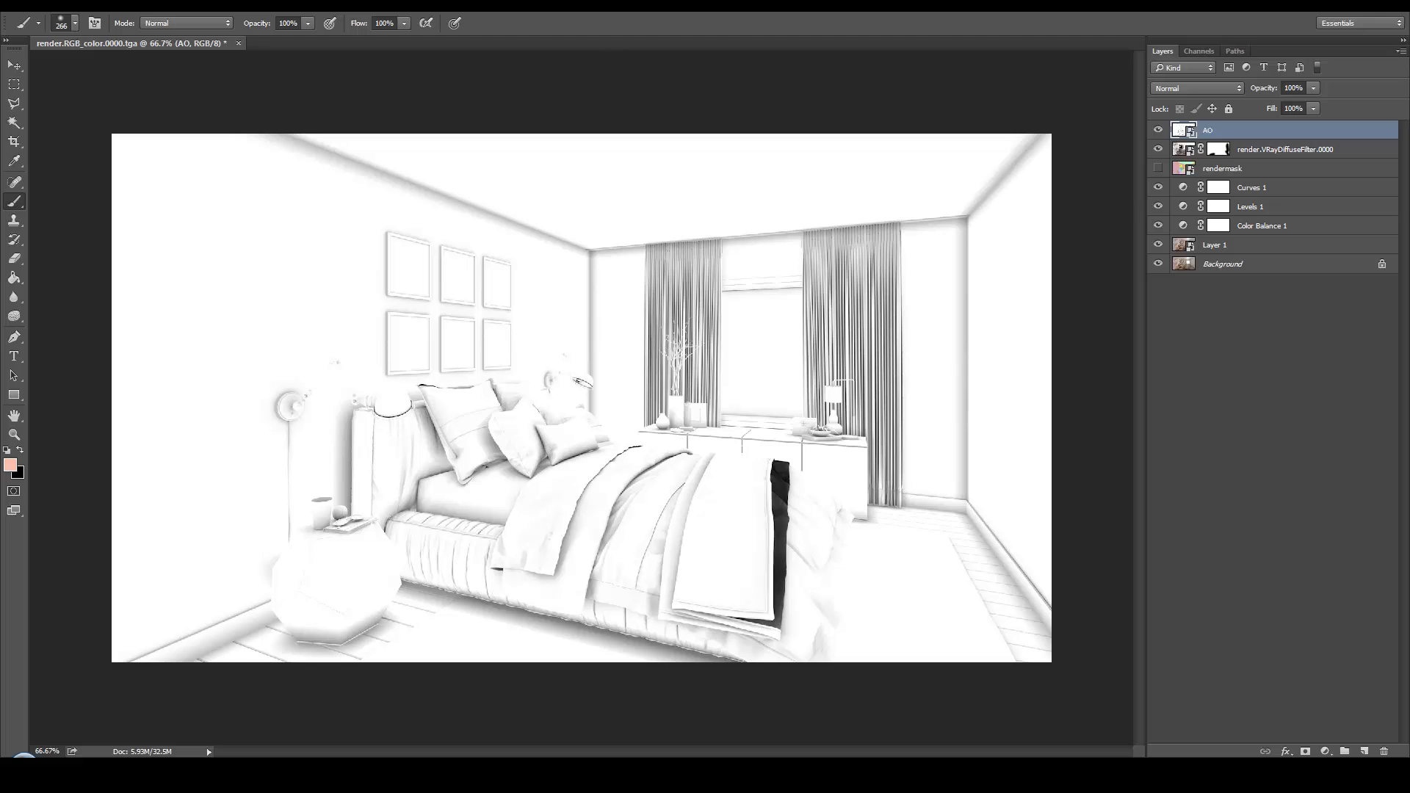
Set the AO layer to Multiply at 30% opacity and compare the image with and without it
left_click(1227, 88)
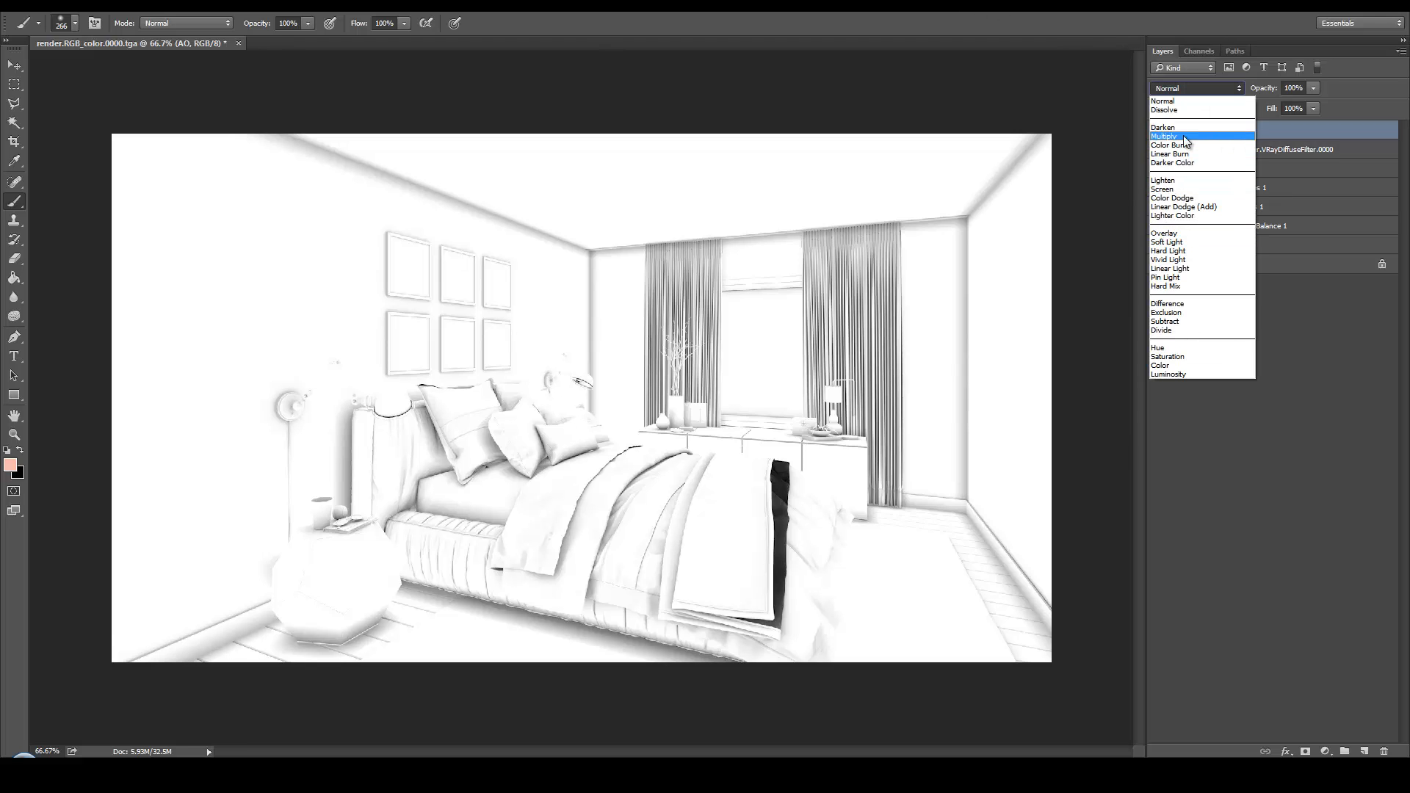
left_click(1185, 142)
left_click(1311, 88)
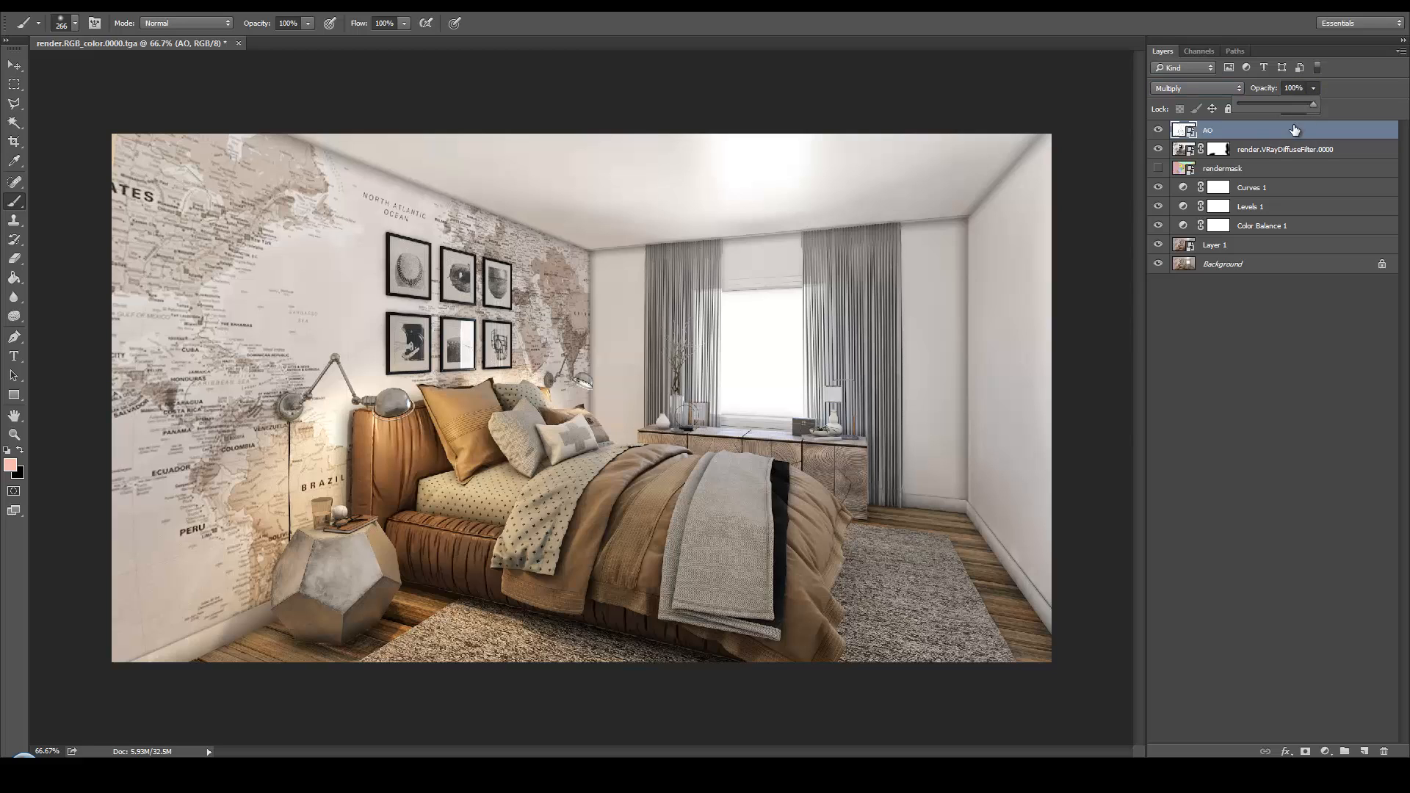
left_click_drag(1272, 107, 1262, 103)
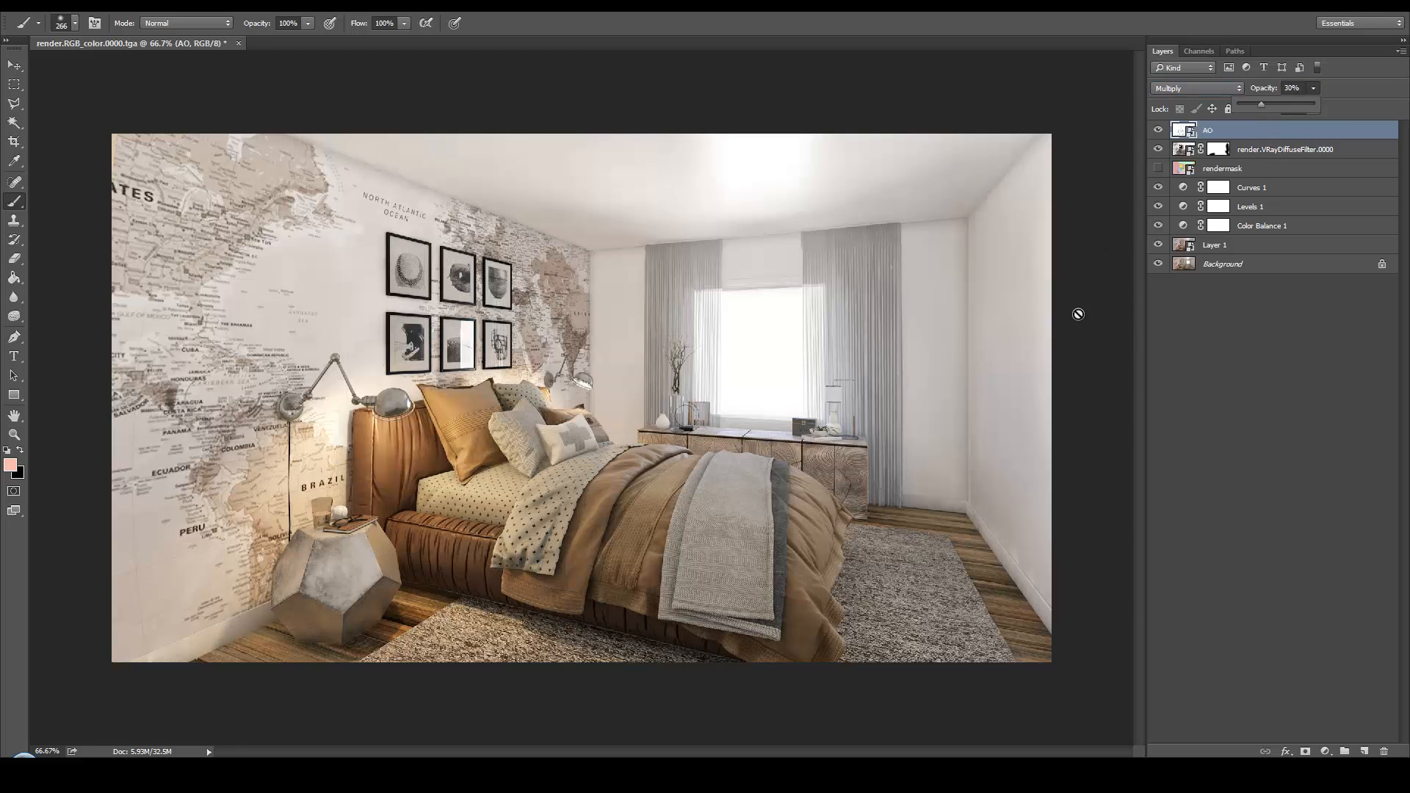
left_click(1159, 132)
left_click(1159, 131)
left_click(1159, 131)
left_click(1159, 132)
Mask the AO layer and paint black over the right wall, ceiling edges, lower-left floor, curtains and the blanket's dark edge
left_click(1306, 751)
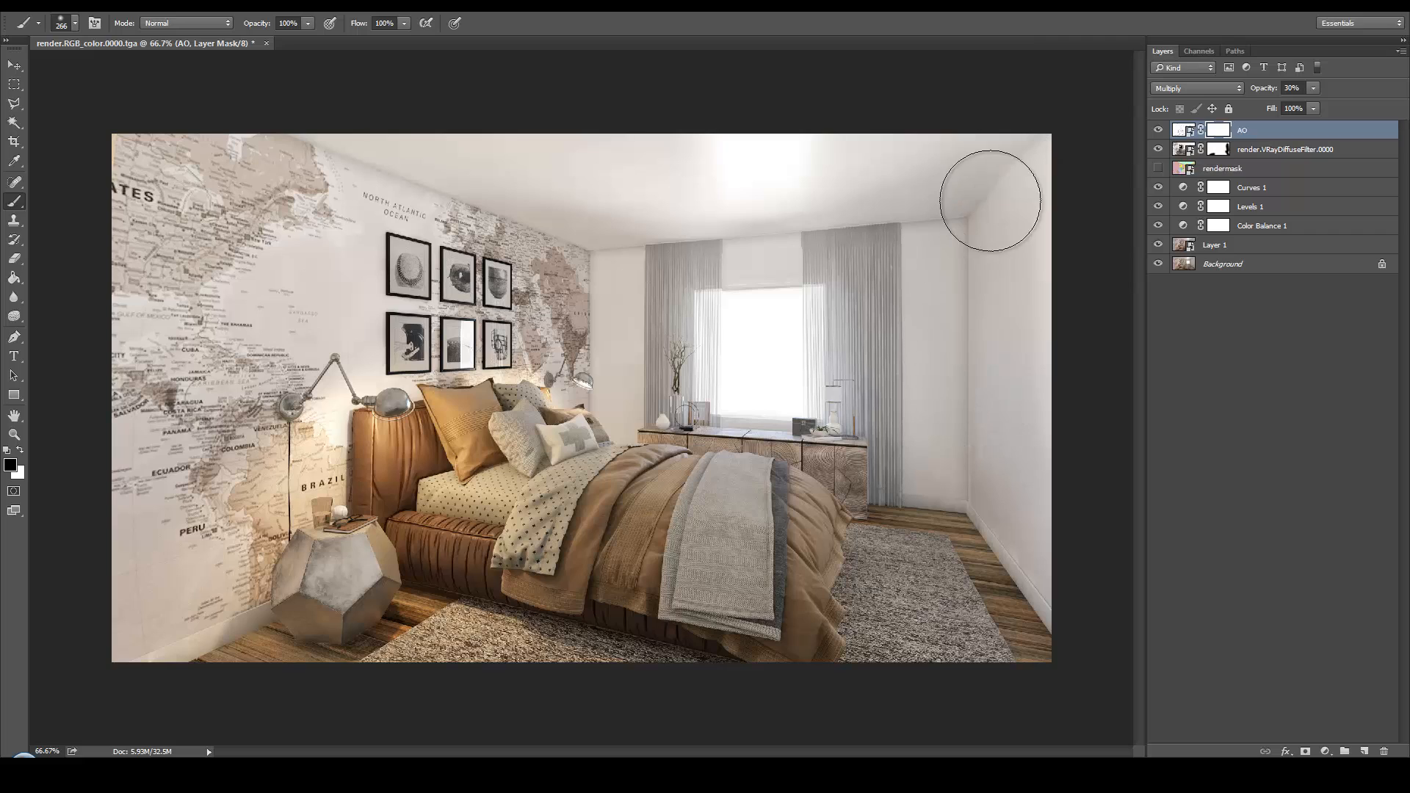
mouse_move(935, 227)
left_mouse_down()
mouse_move(966, 485)
mouse_move(1002, 506)
left_mouse_up()
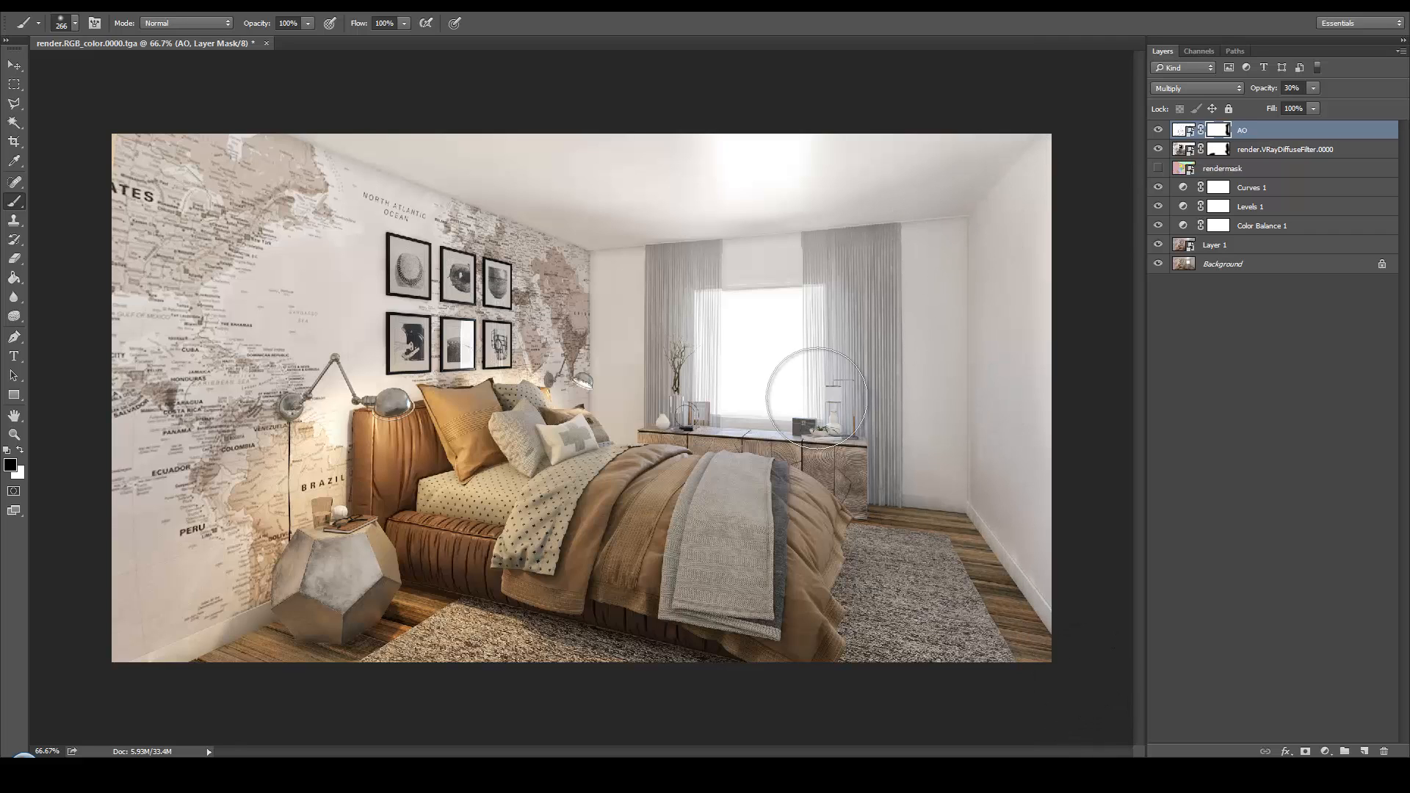
left_click_drag(629, 224, 535, 192)
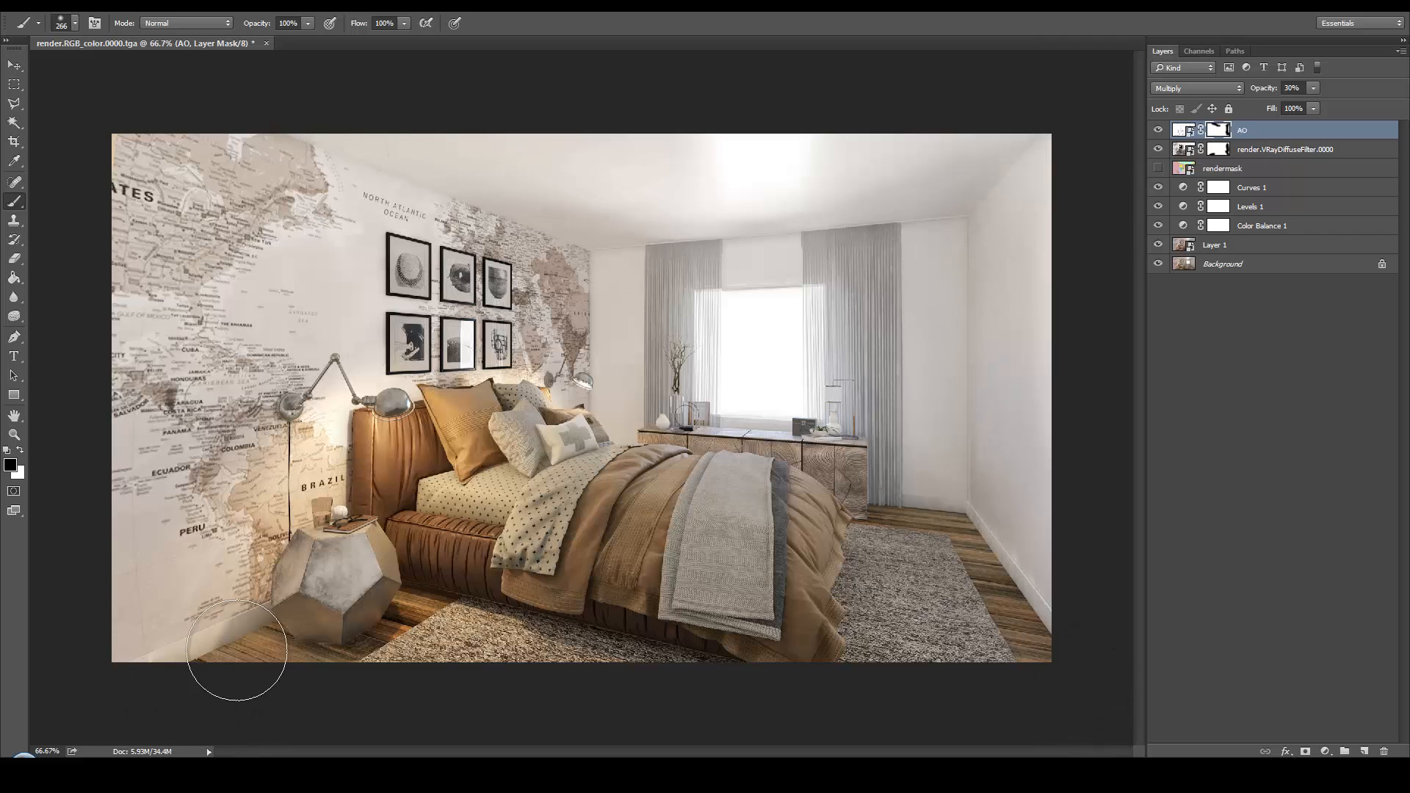
left_click_drag(237, 650, 183, 682)
left_click_drag(732, 241, 621, 249)
mouse_move(1063, 170)
left_mouse_down()
mouse_move(873, 222)
mouse_move(868, 485)
left_mouse_up()
left_click_drag(674, 249, 667, 389)
left_click_drag(768, 509, 777, 573)
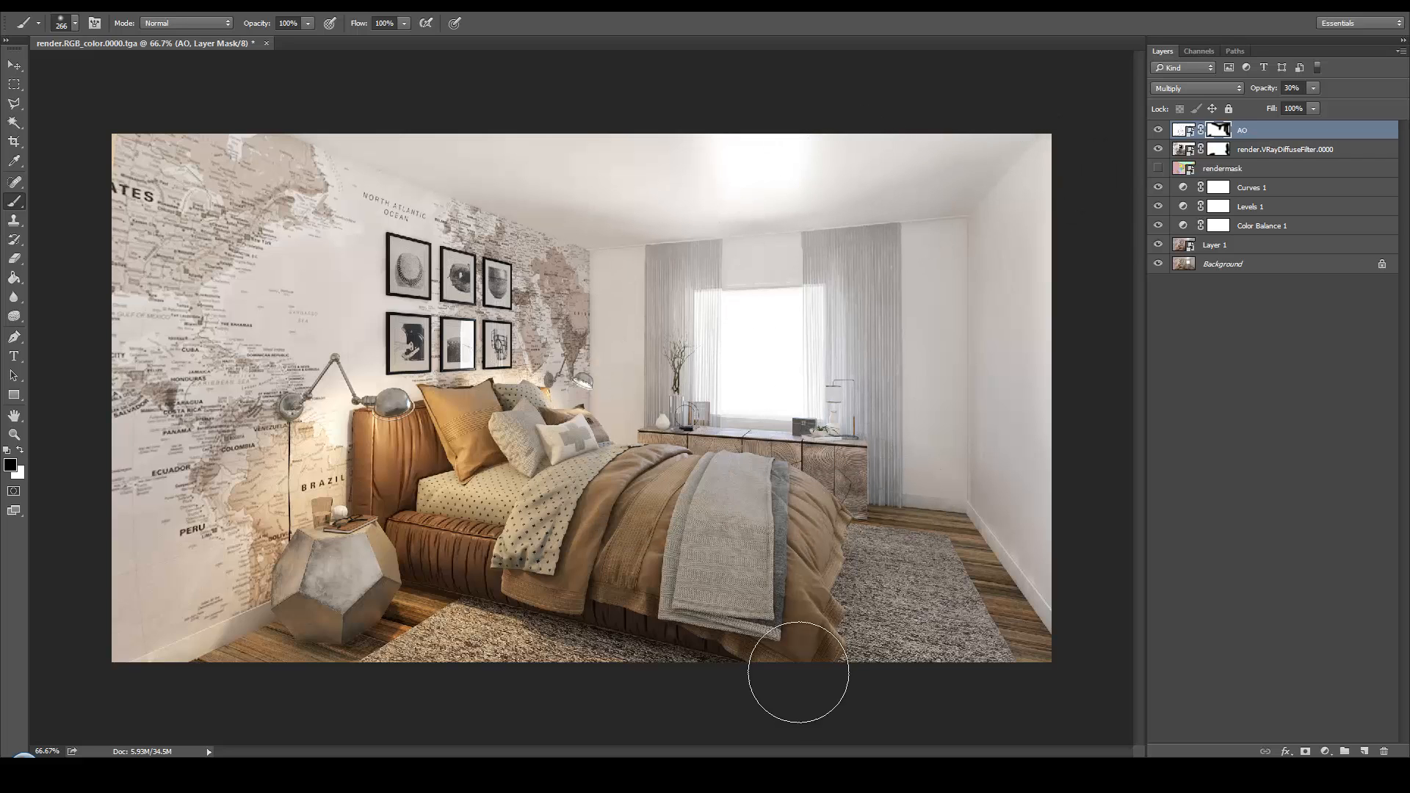
Compare the image with the masked AO layer shown and hidden
left_click(1159, 131)
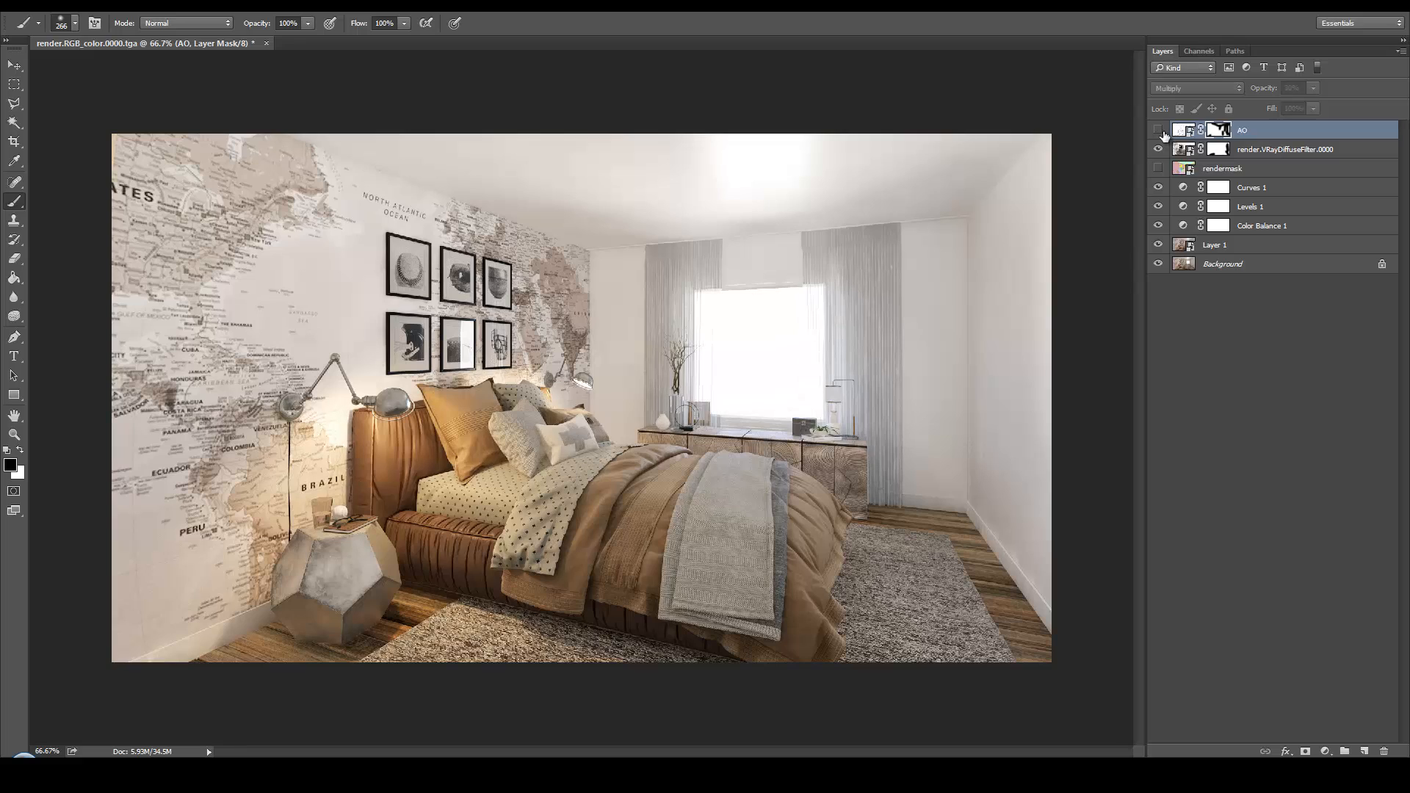
left_click(1159, 131)
left_click(1159, 130)
left_click(1159, 130)
left_click(1158, 131)
left_click(1159, 131)
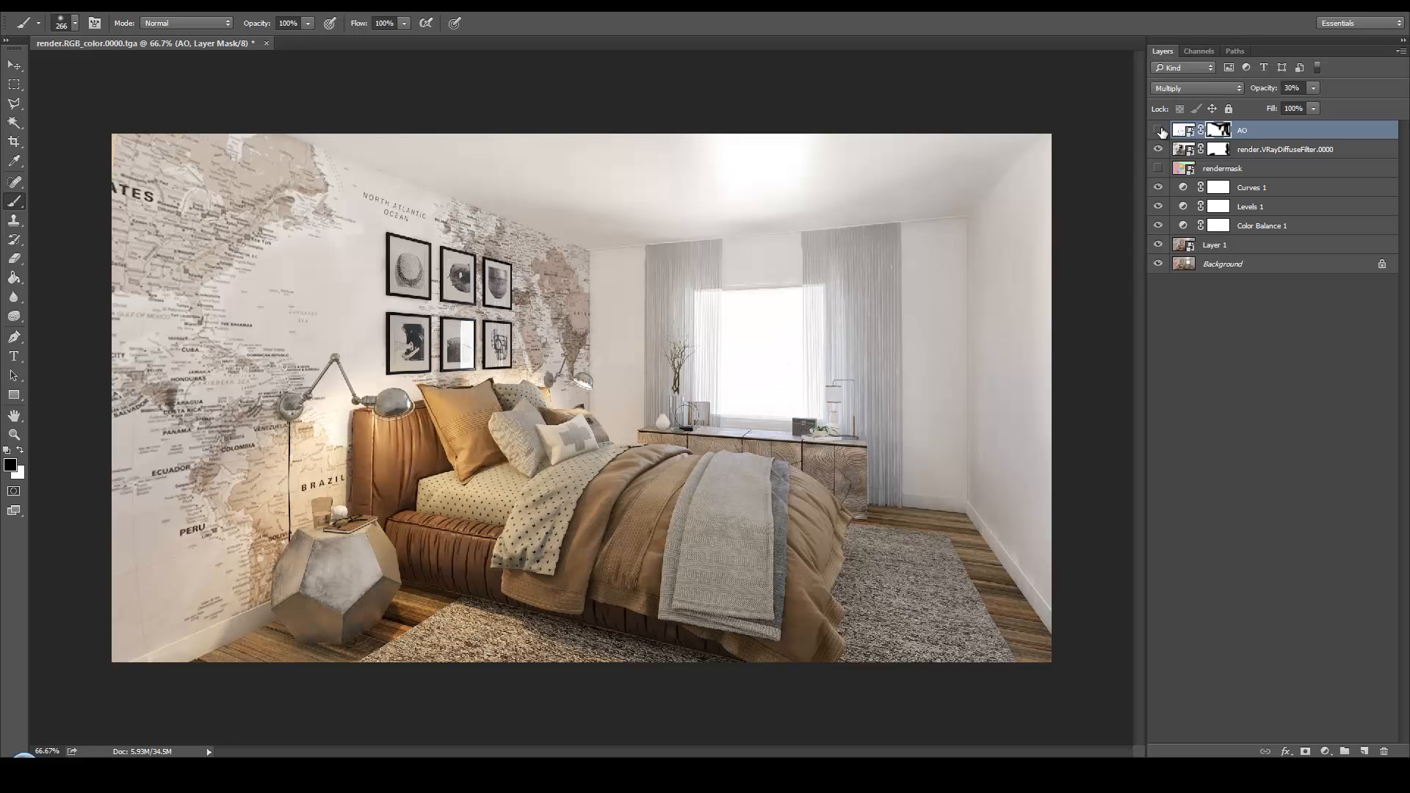
left_click(1158, 131)
left_click(1159, 131)
Place the render.VRayLighting.0000 file from the Render folder as the top layer
key("alt+Tab")
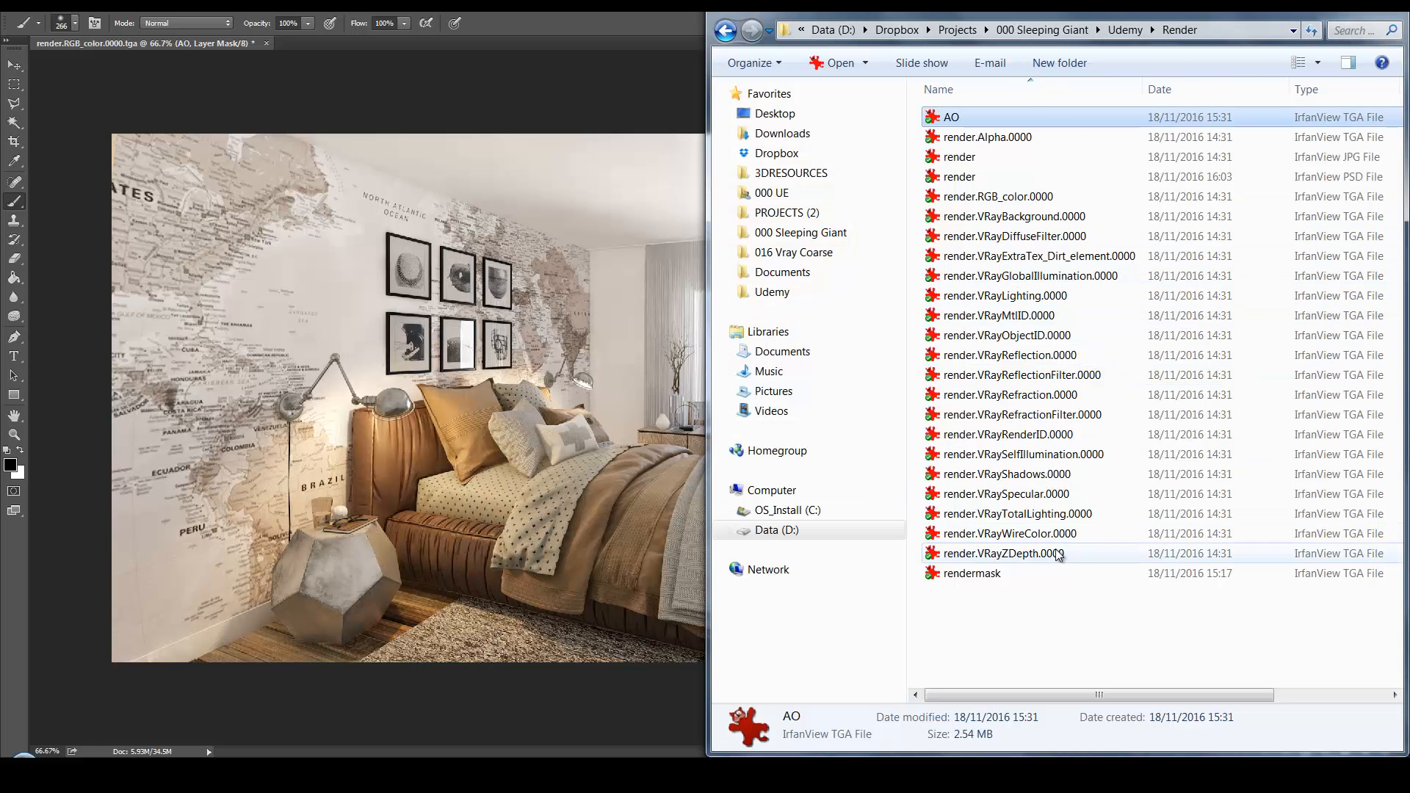
left_click(1043, 296)
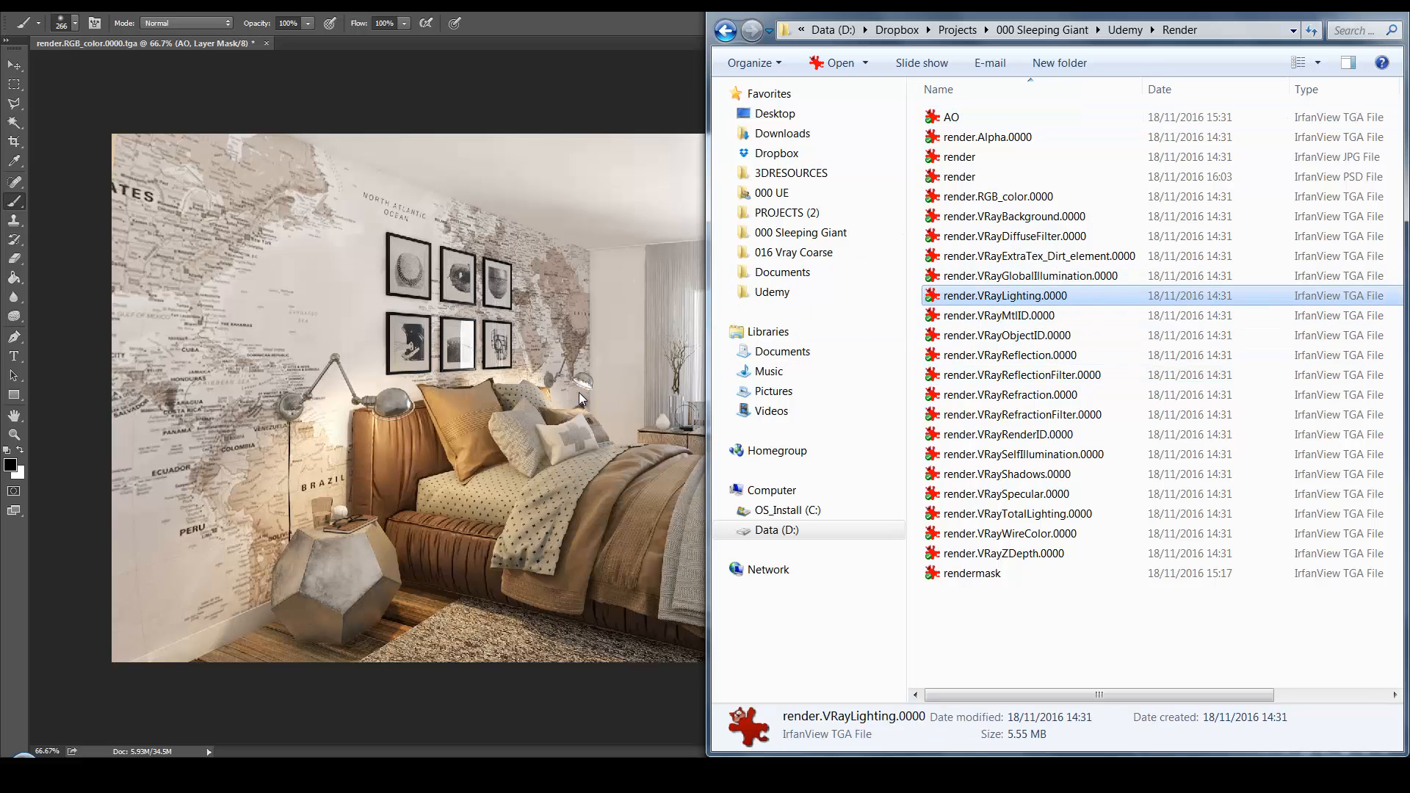
key("alt+Tab")
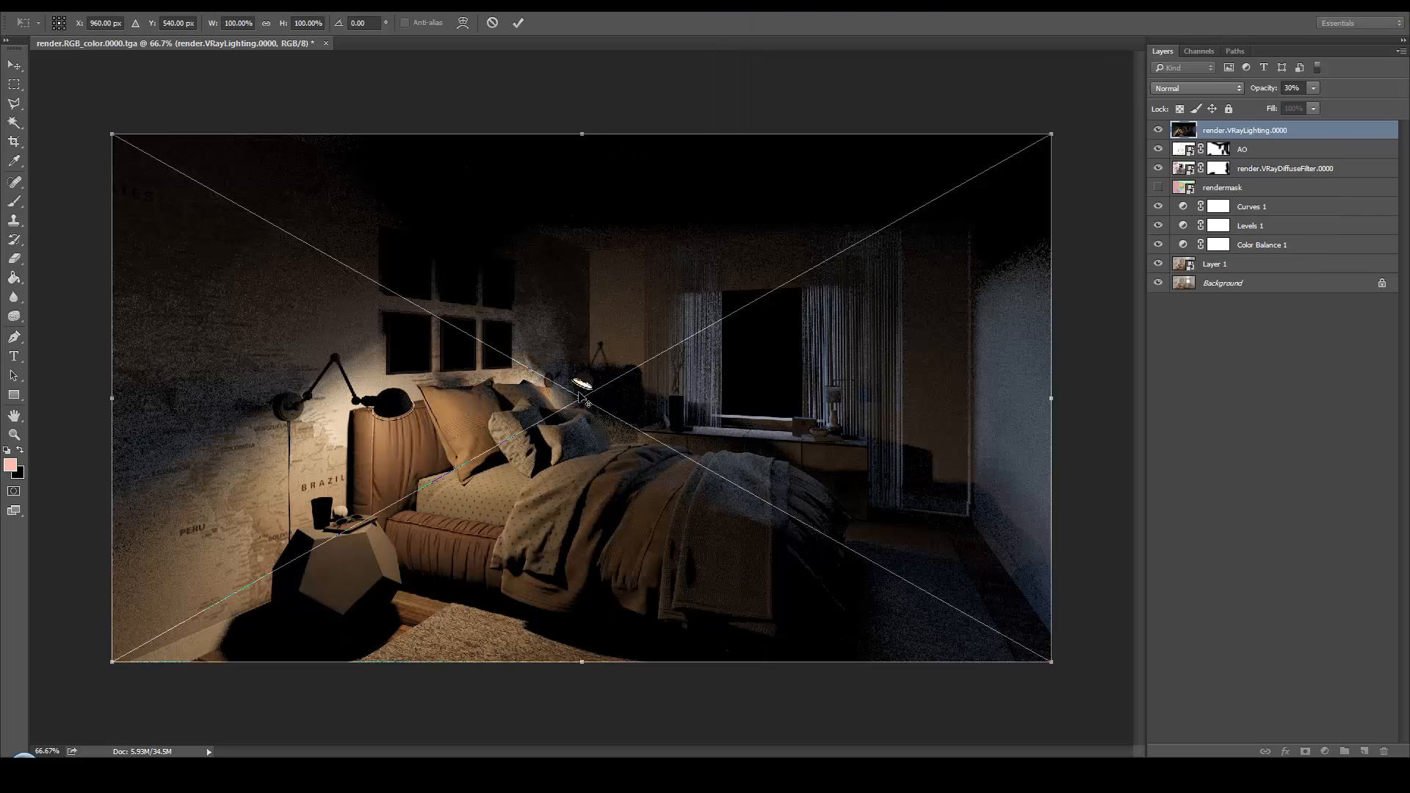
key("Return")
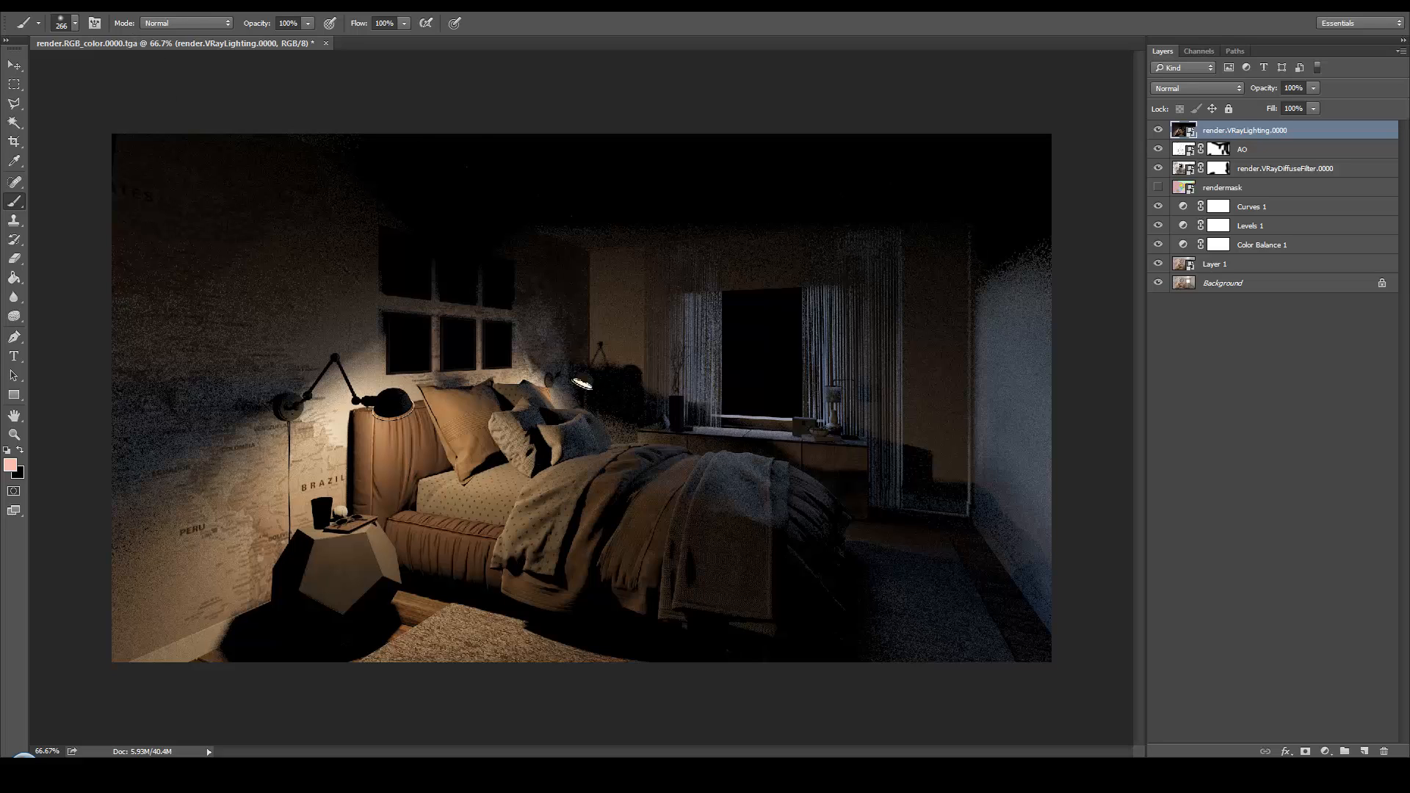
Apply Reduce Noise to the lighting layer with strength 10, preserve details 0%, reduce color noise 45% and sharpen details 25%
left_click(227, 12)
mouse_move(352, 256)
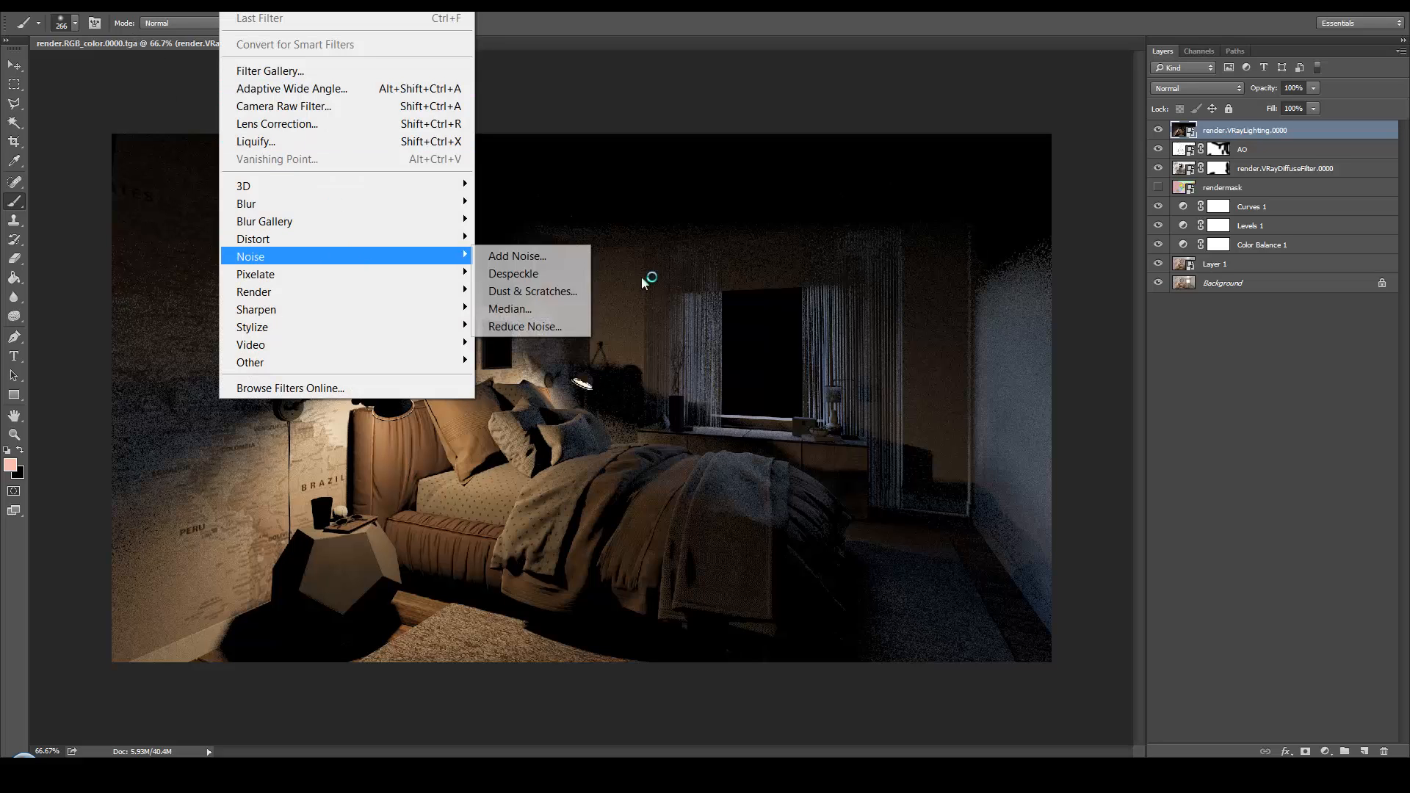
left_click(523, 326)
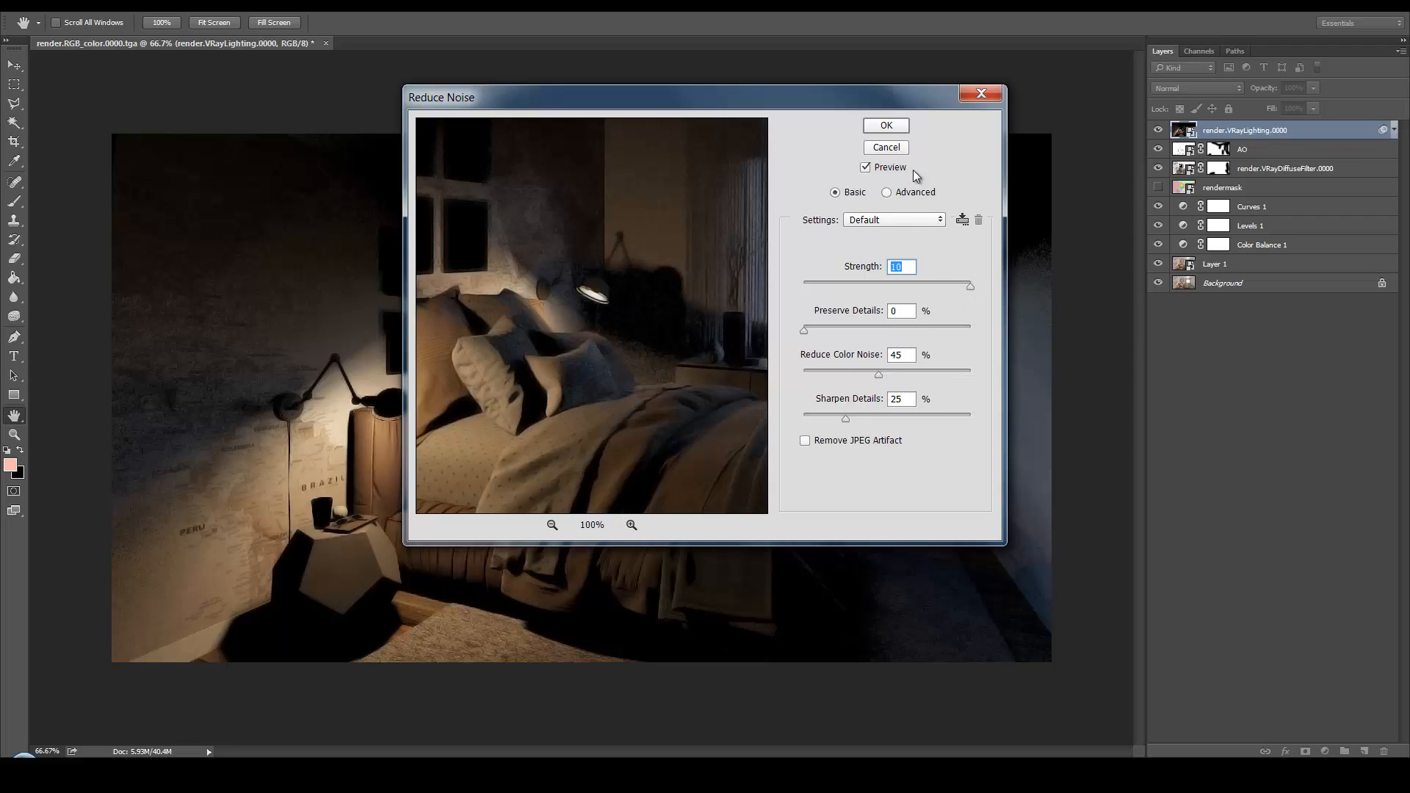
left_click(886, 126)
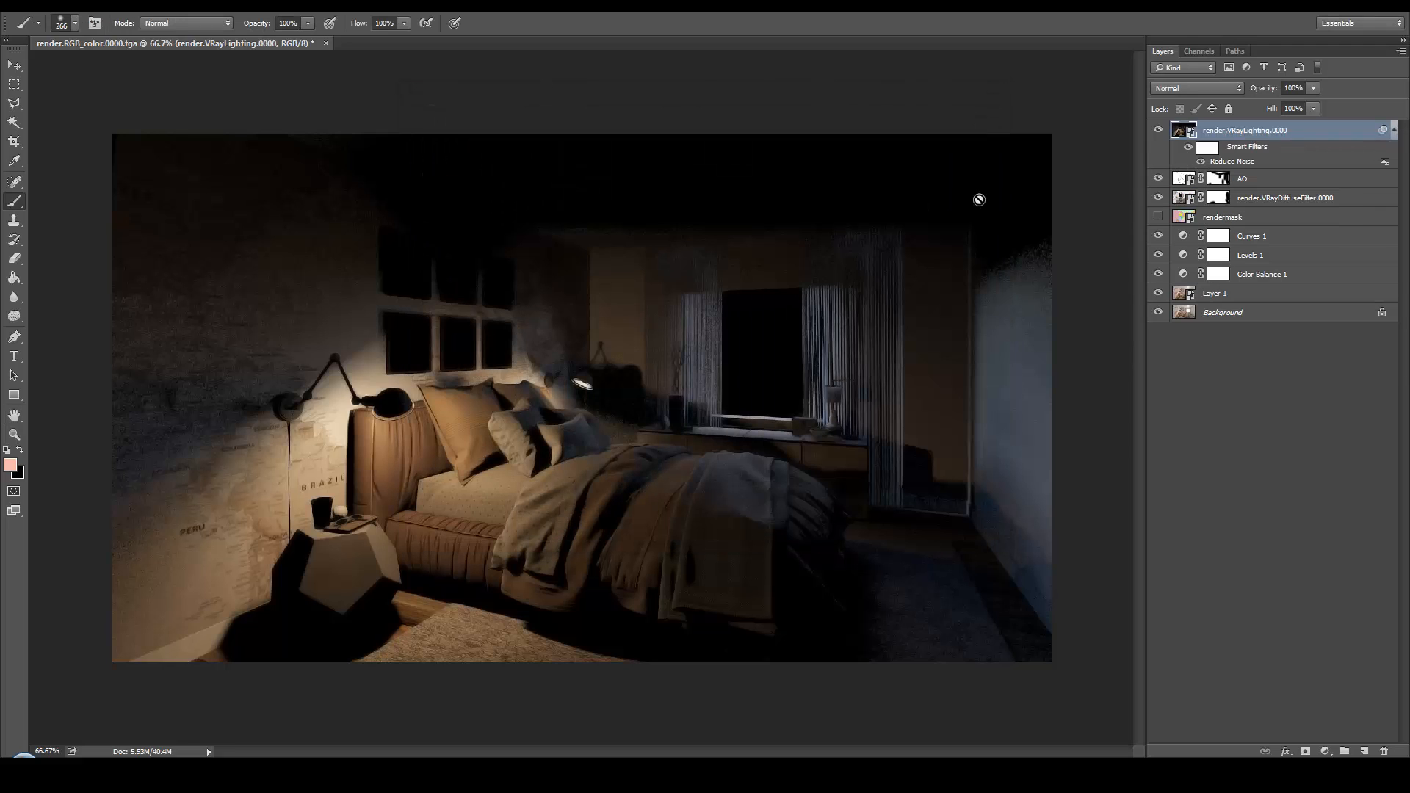
left_click(1160, 130)
left_click(1159, 130)
Set the lighting layer to Soft Light at 10% opacity and compare the image with and without it
left_click(1197, 88)
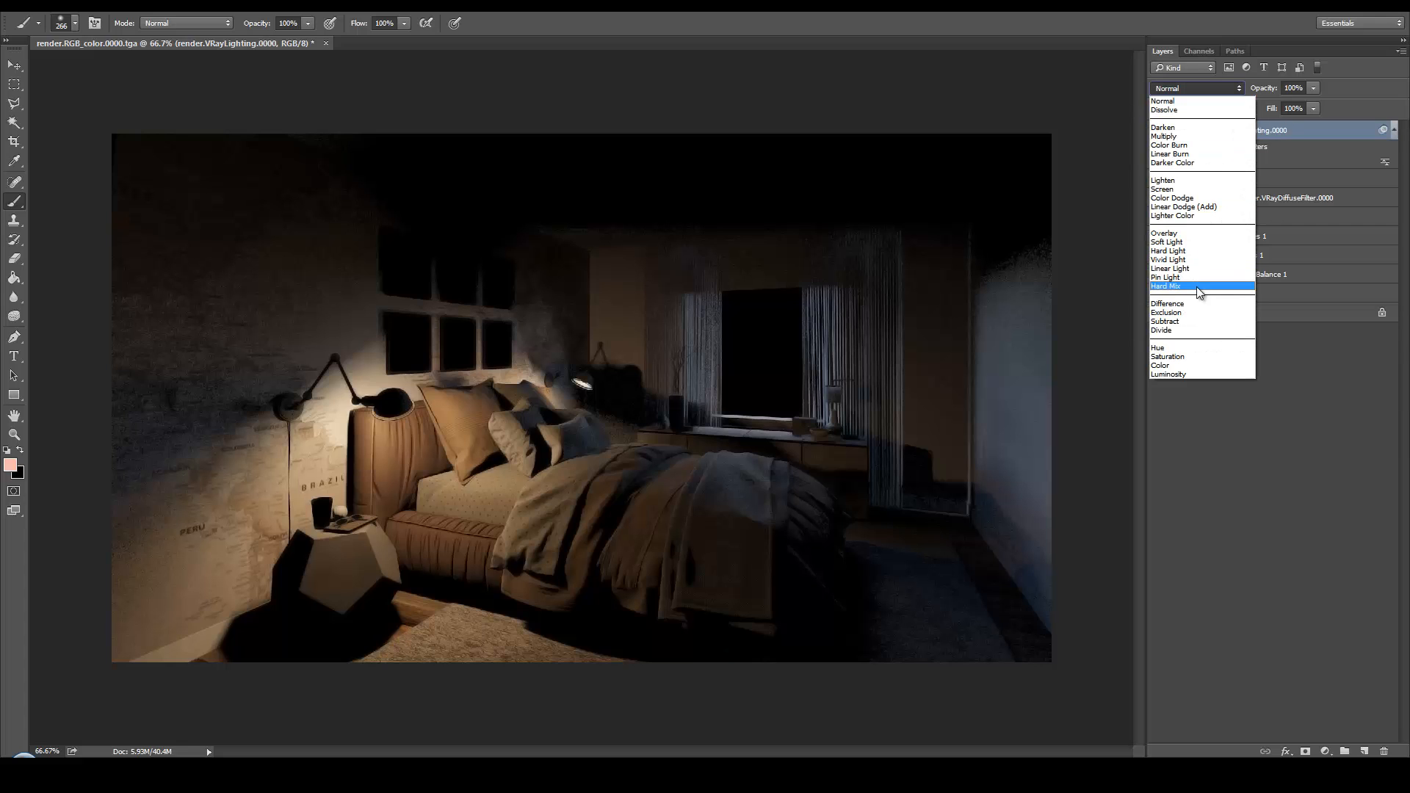
left_click(1197, 243)
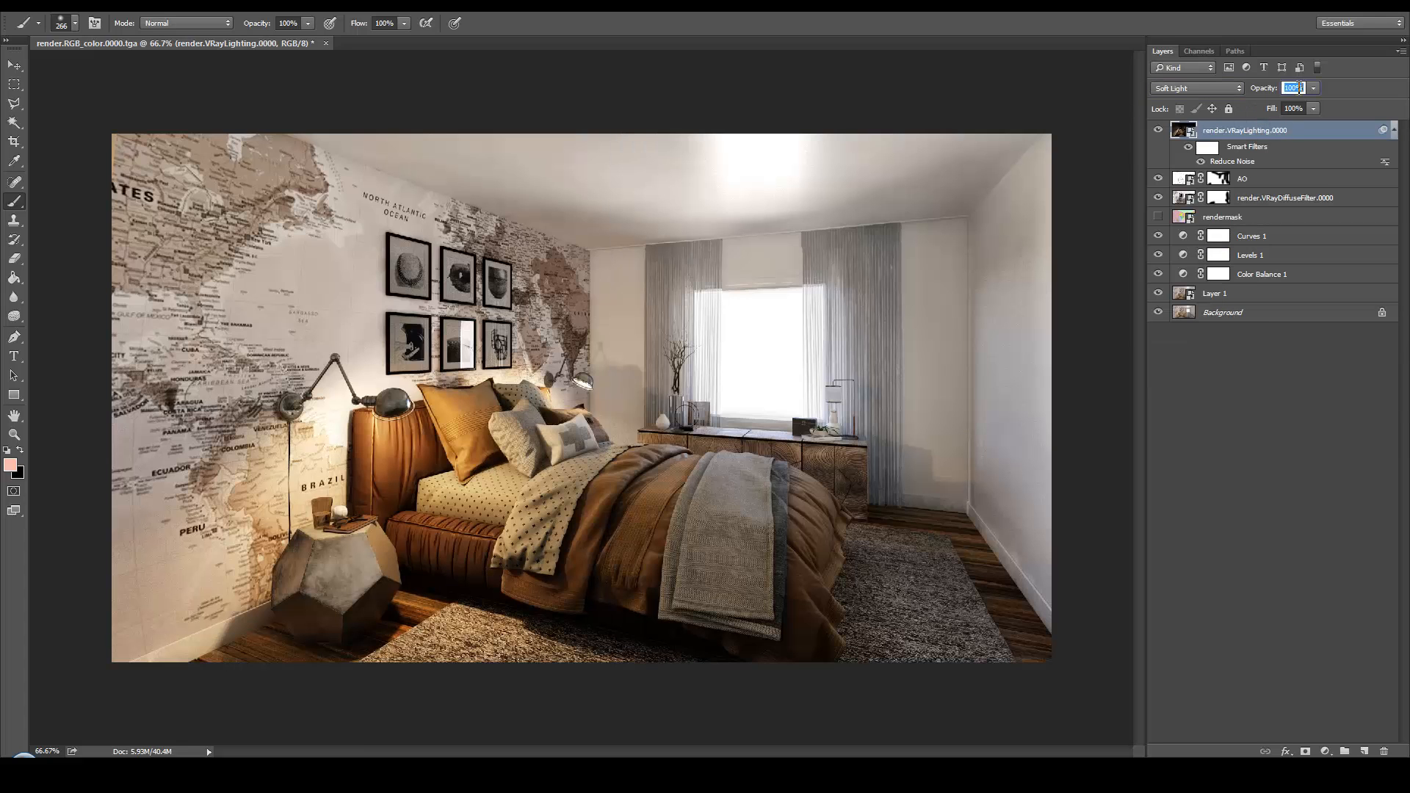
type("10%")
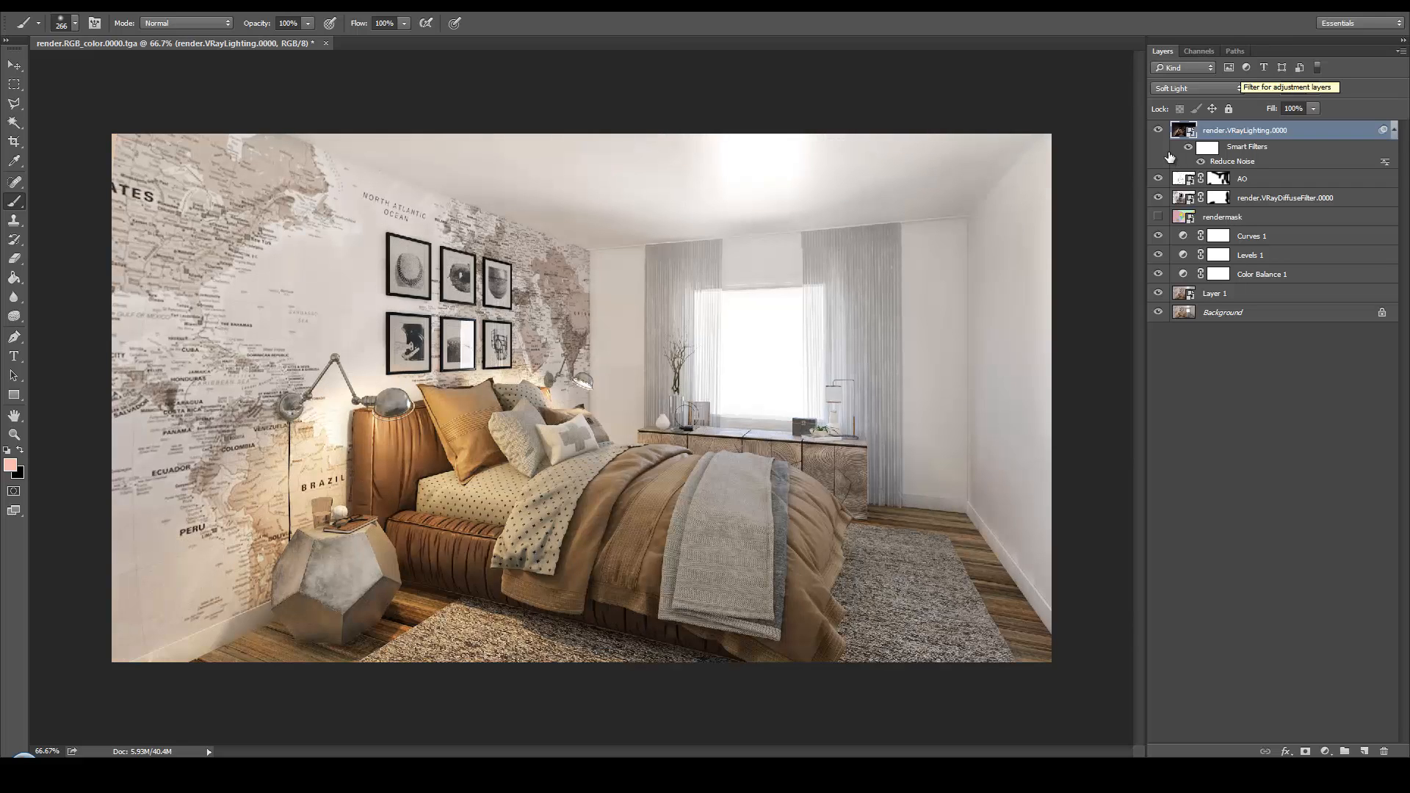
left_click(1157, 130)
left_click(1157, 130)
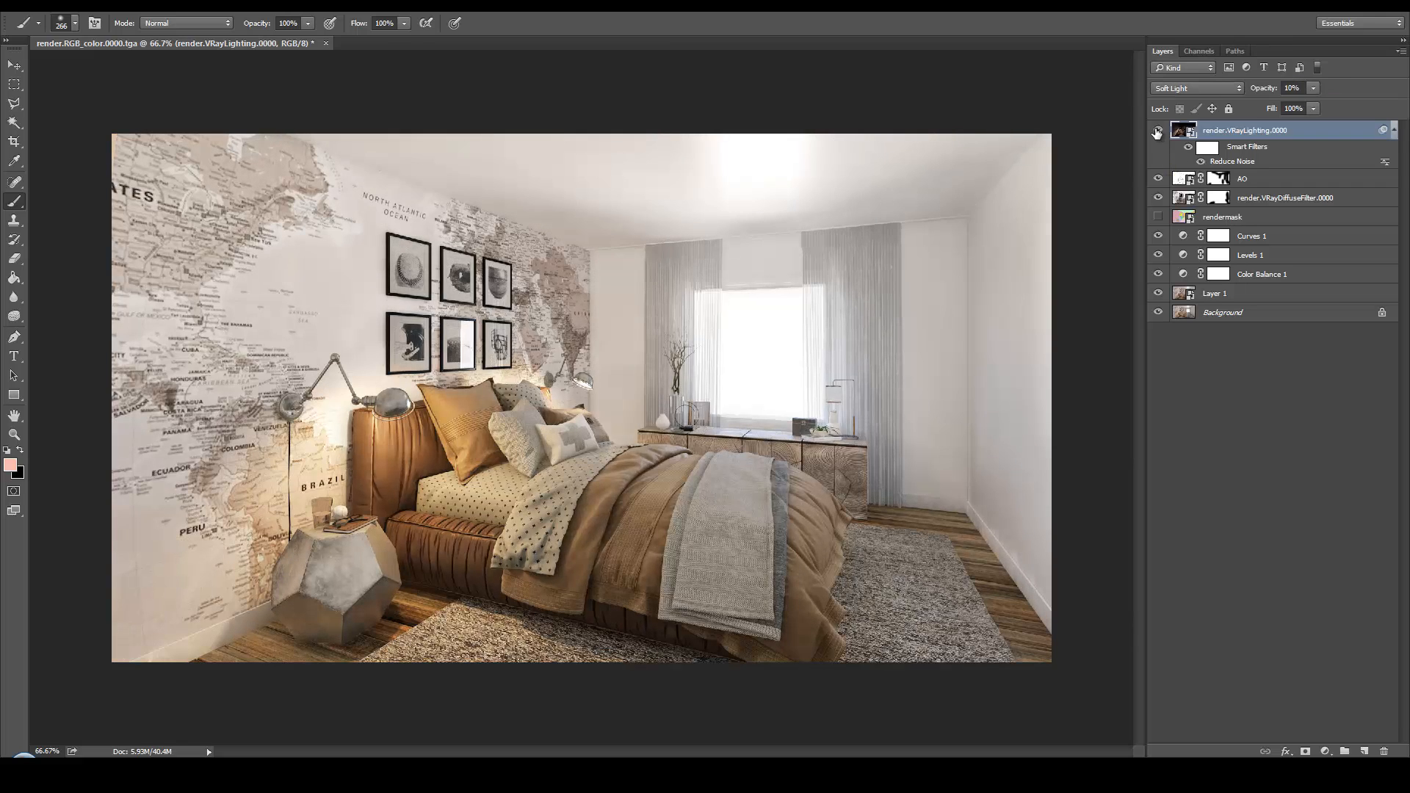
left_click(1158, 130)
left_click(1157, 130)
left_click(1157, 130)
left_click(1157, 130)
Place the render.VRayReflection.0000 file from the Render folder as the top layer
key("alt+Tab")
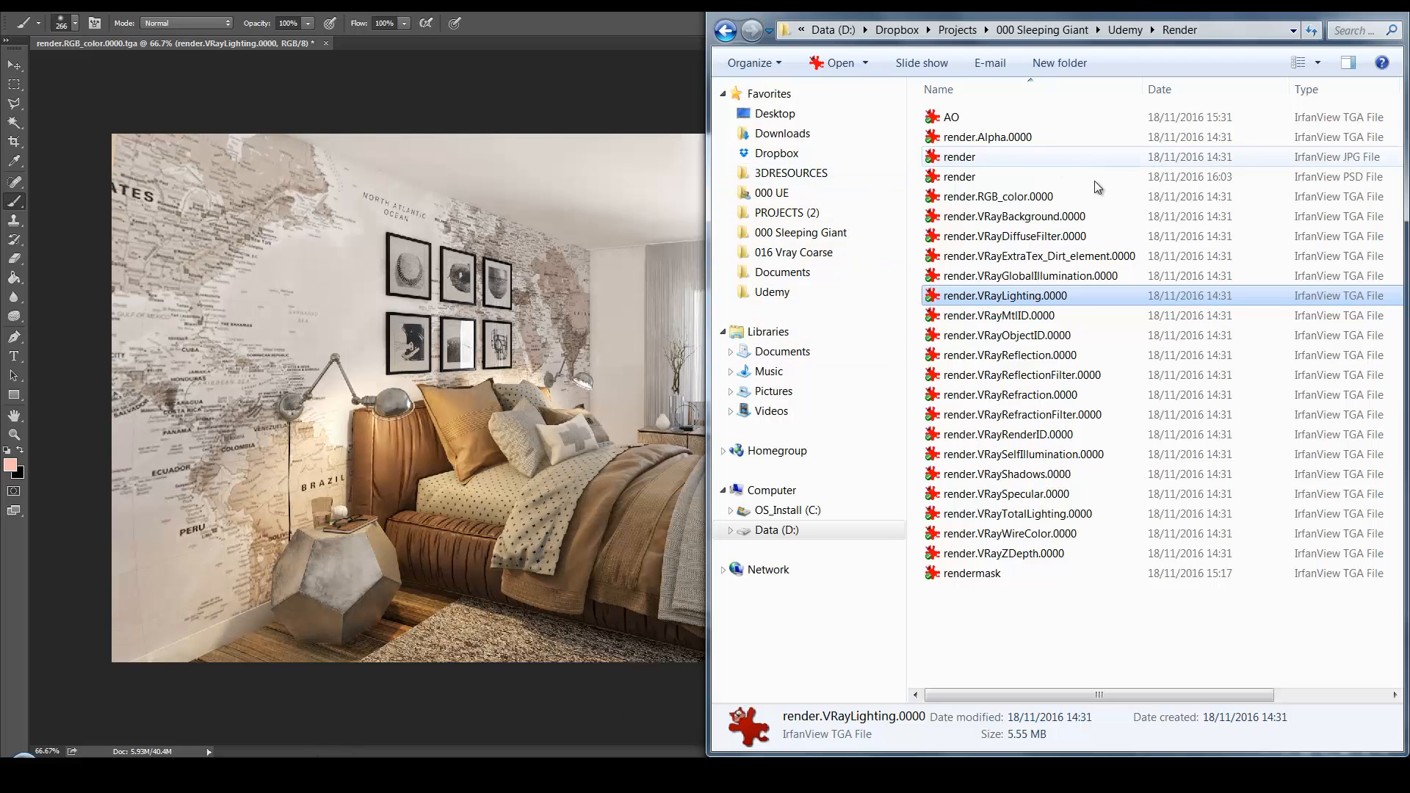
left_click_drag(1039, 357, 535, 443)
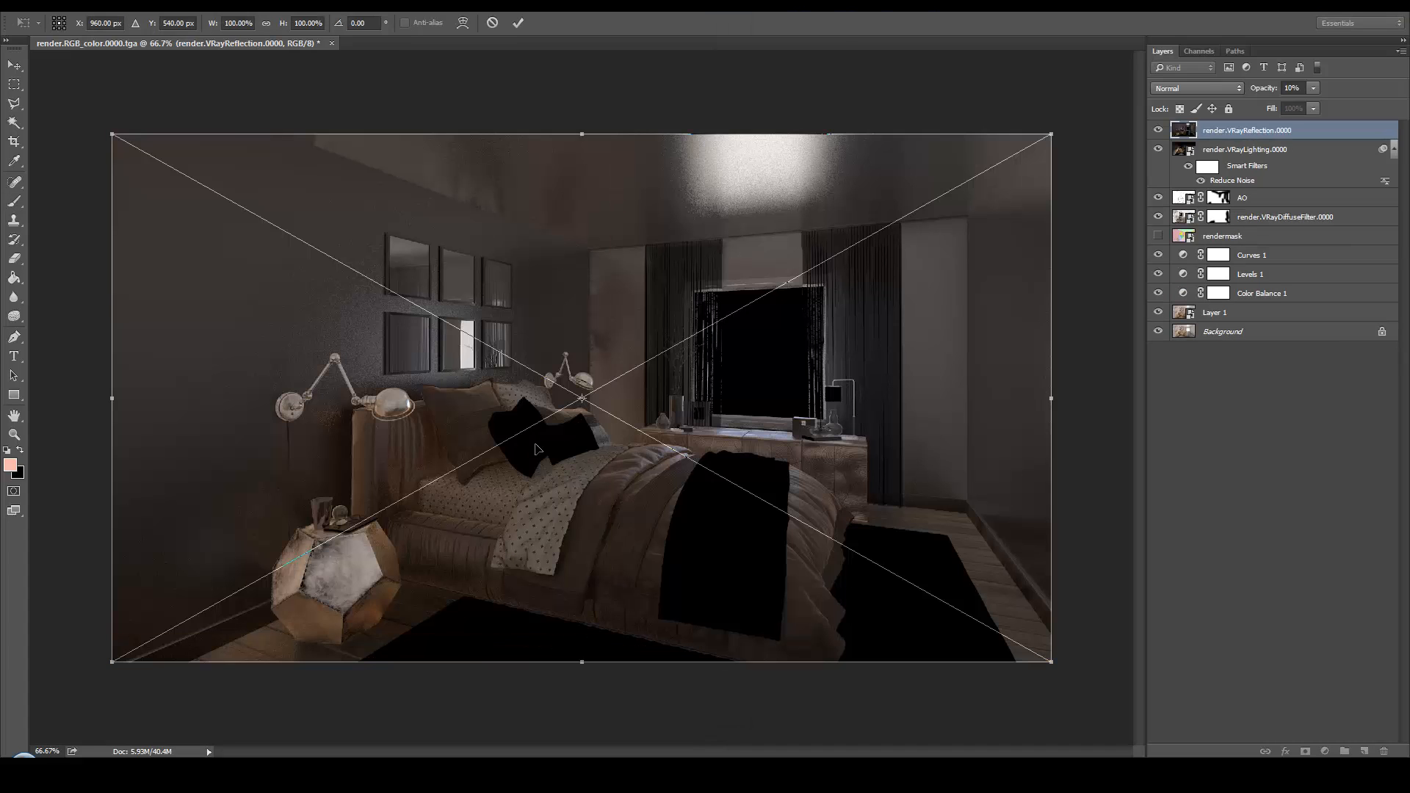
key("Return")
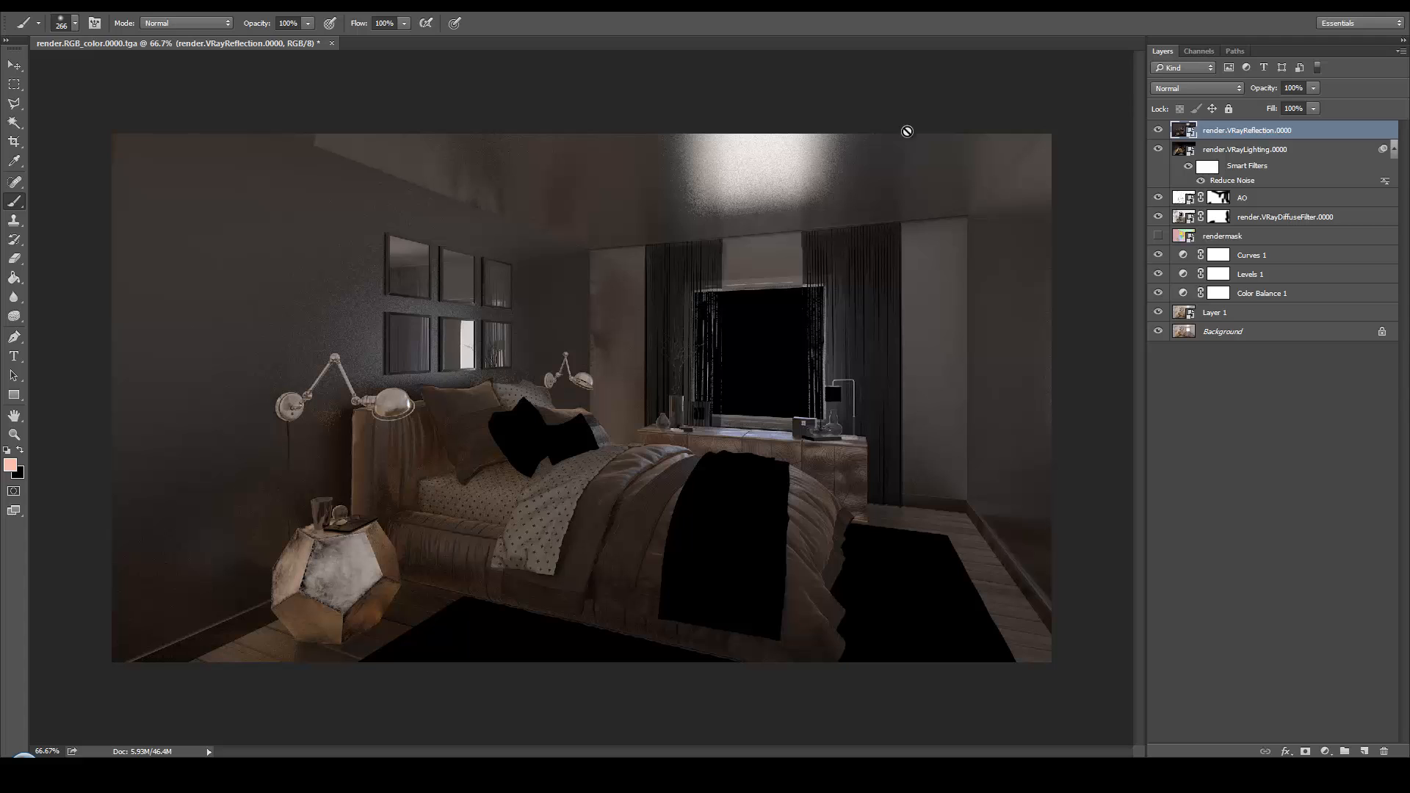
Set the reflection layer to Soft Light at 54% opacity and compare the image with and without it
left_click(1225, 88)
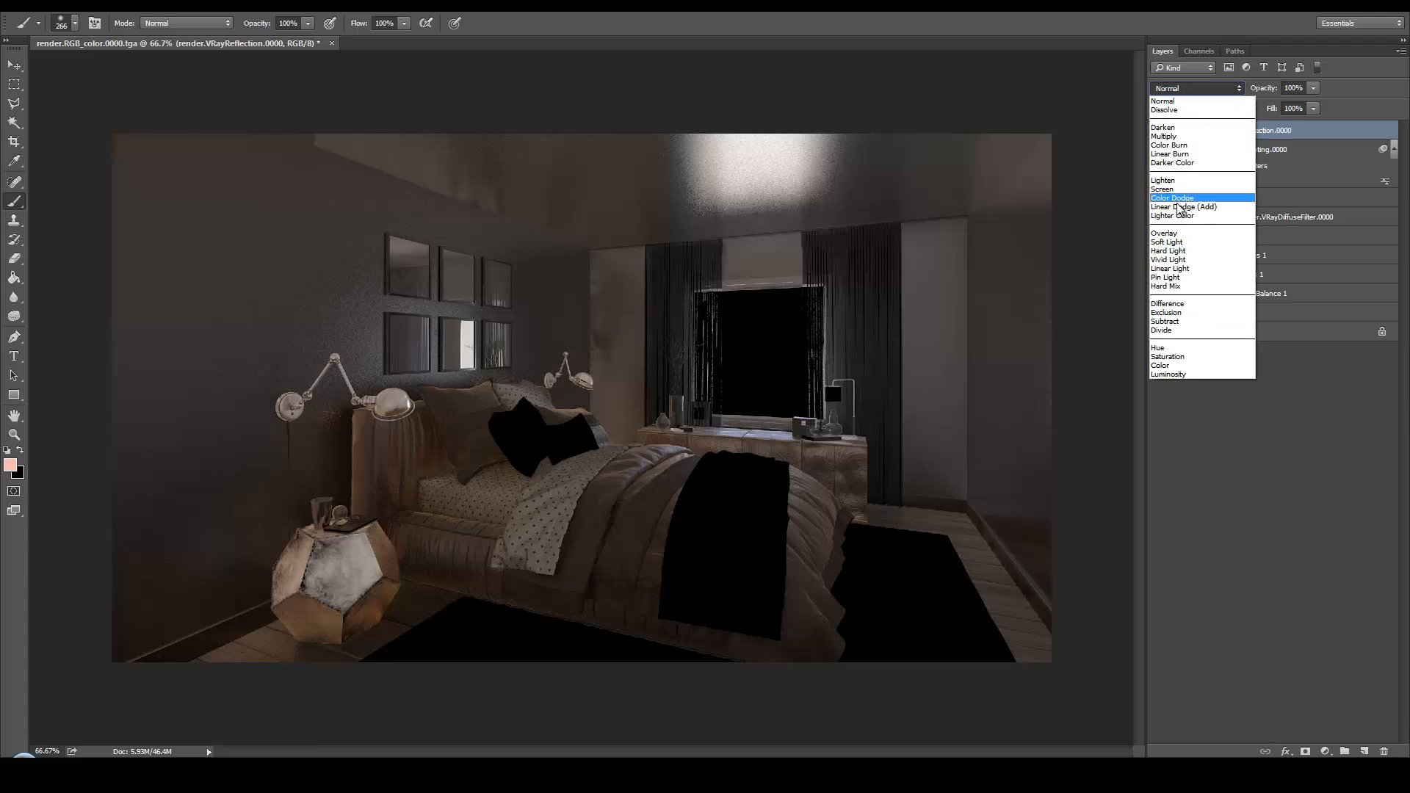
left_click(1168, 242)
left_click(1313, 88)
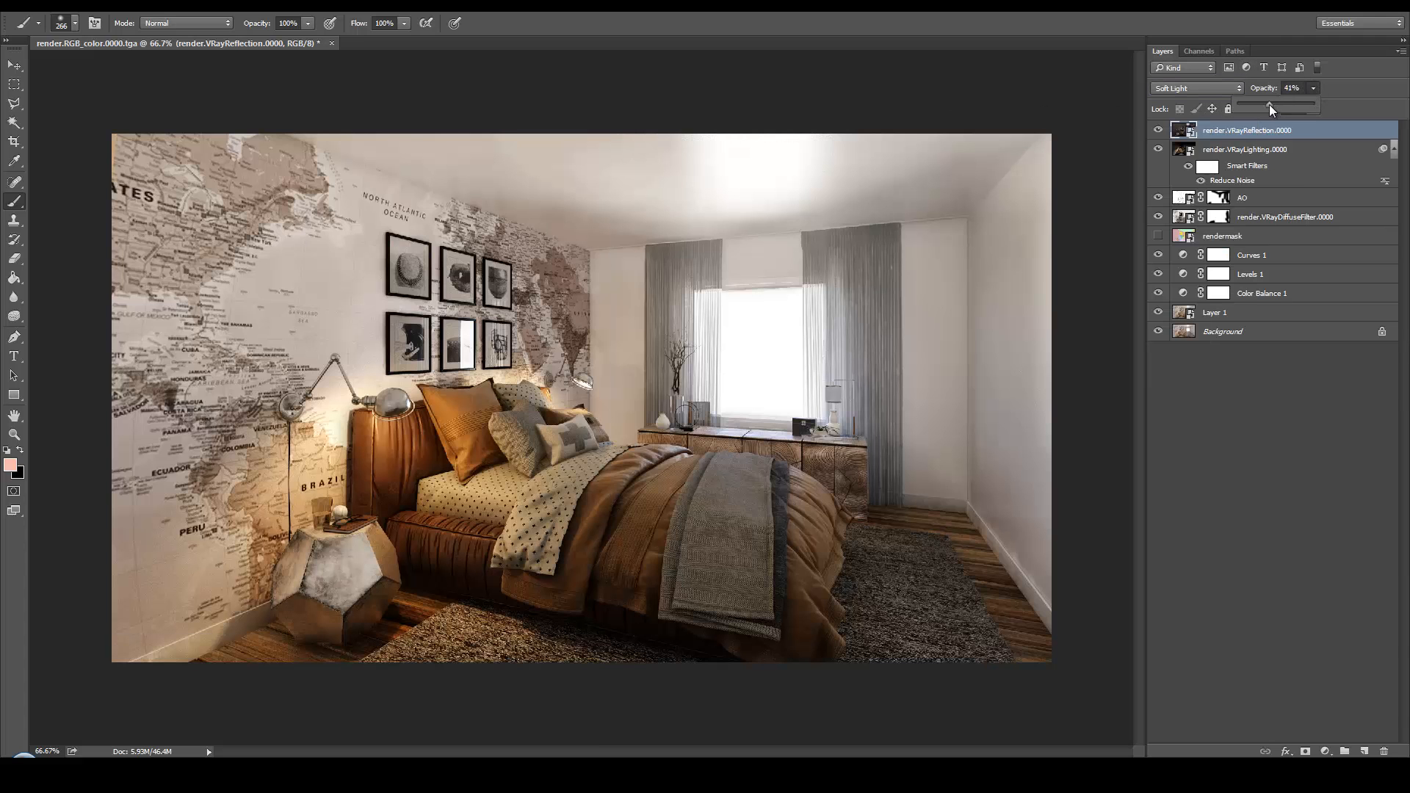
left_click_drag(1269, 104, 1280, 107)
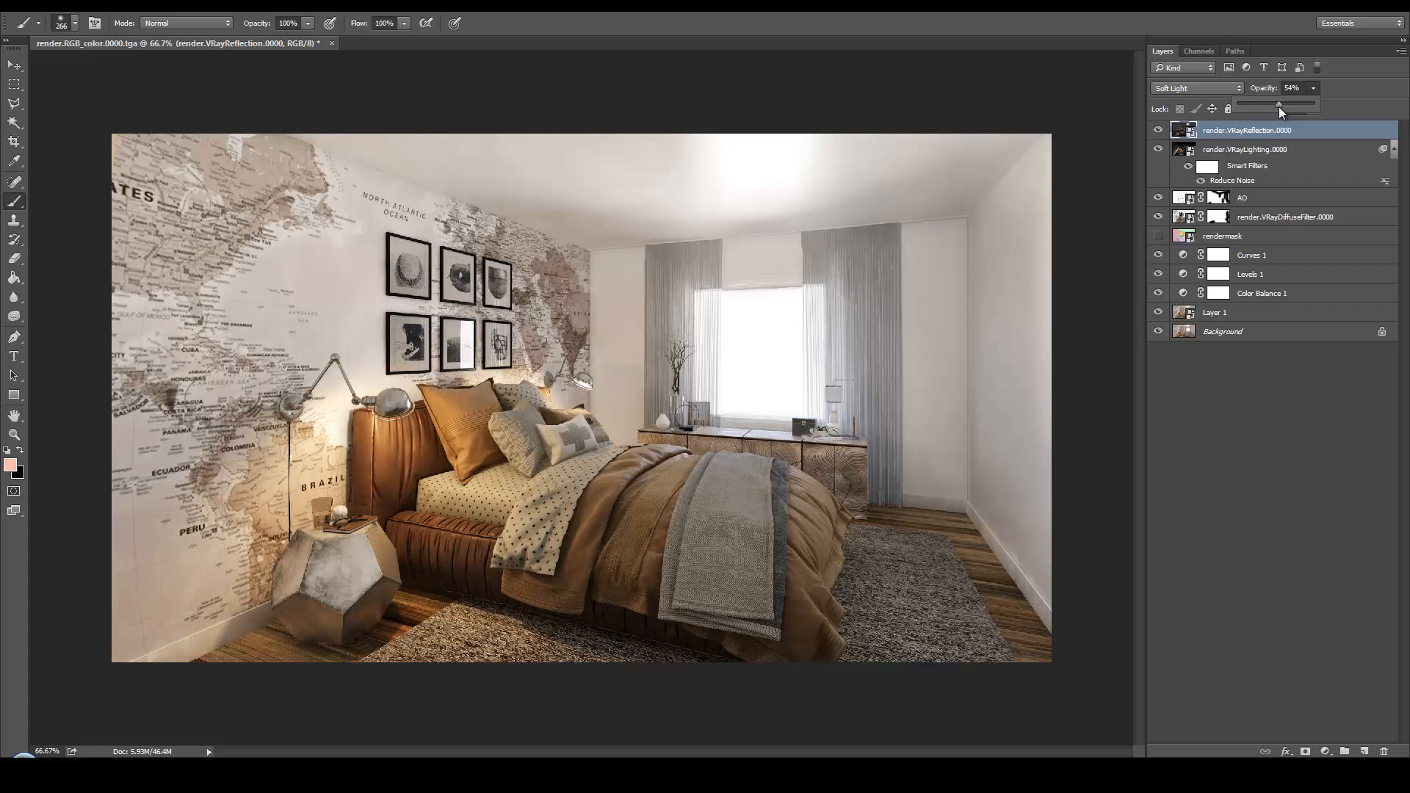
left_click(1158, 130)
left_click(1158, 131)
left_click(1158, 131)
left_click(1157, 130)
left_click(1158, 131)
left_click(1158, 131)
Add a layer mask to the reflection layer and paint black with an enlarged brush over the bed and rug
left_click(1305, 752)
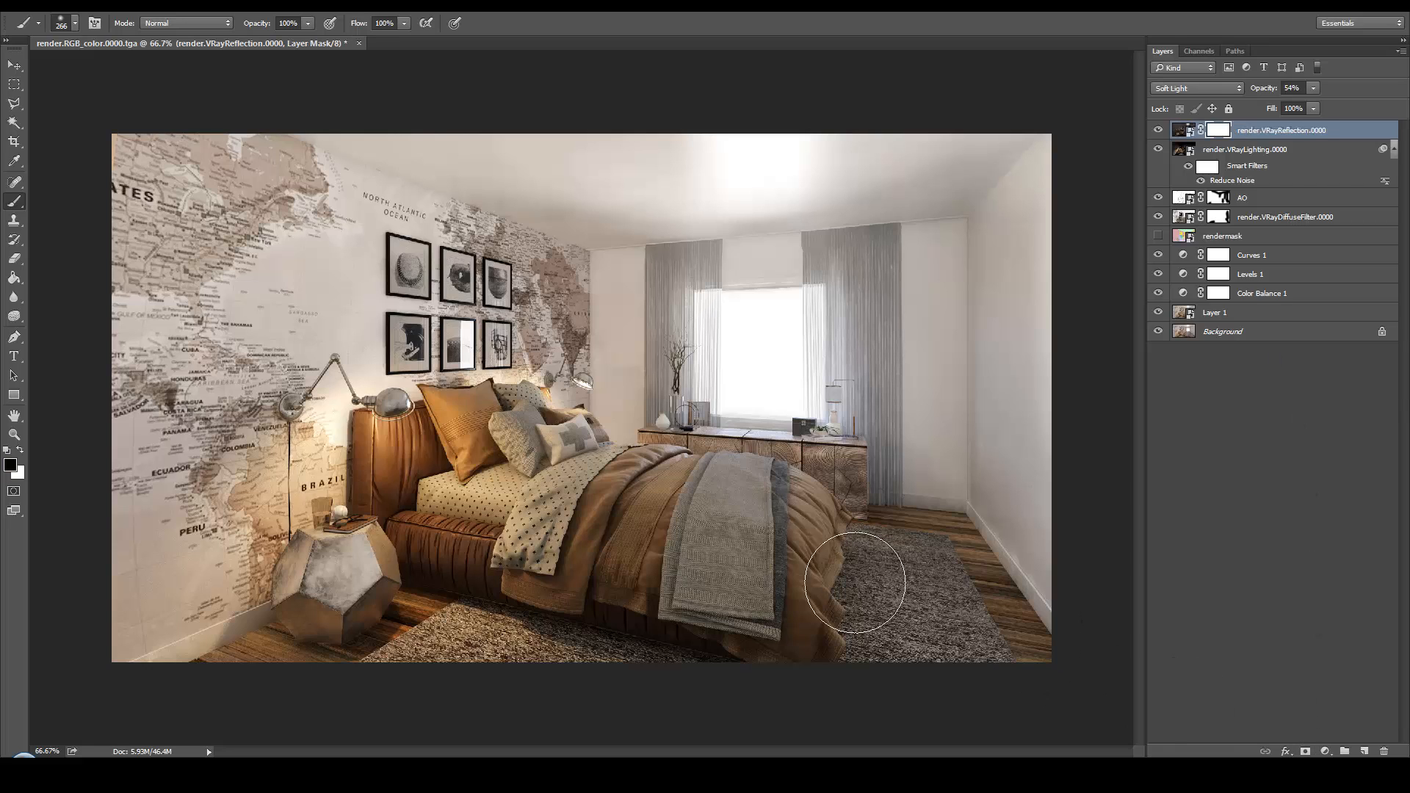
key("d")
key("x")
key("]")
key("]")
key("]")
key("]")
key("]")
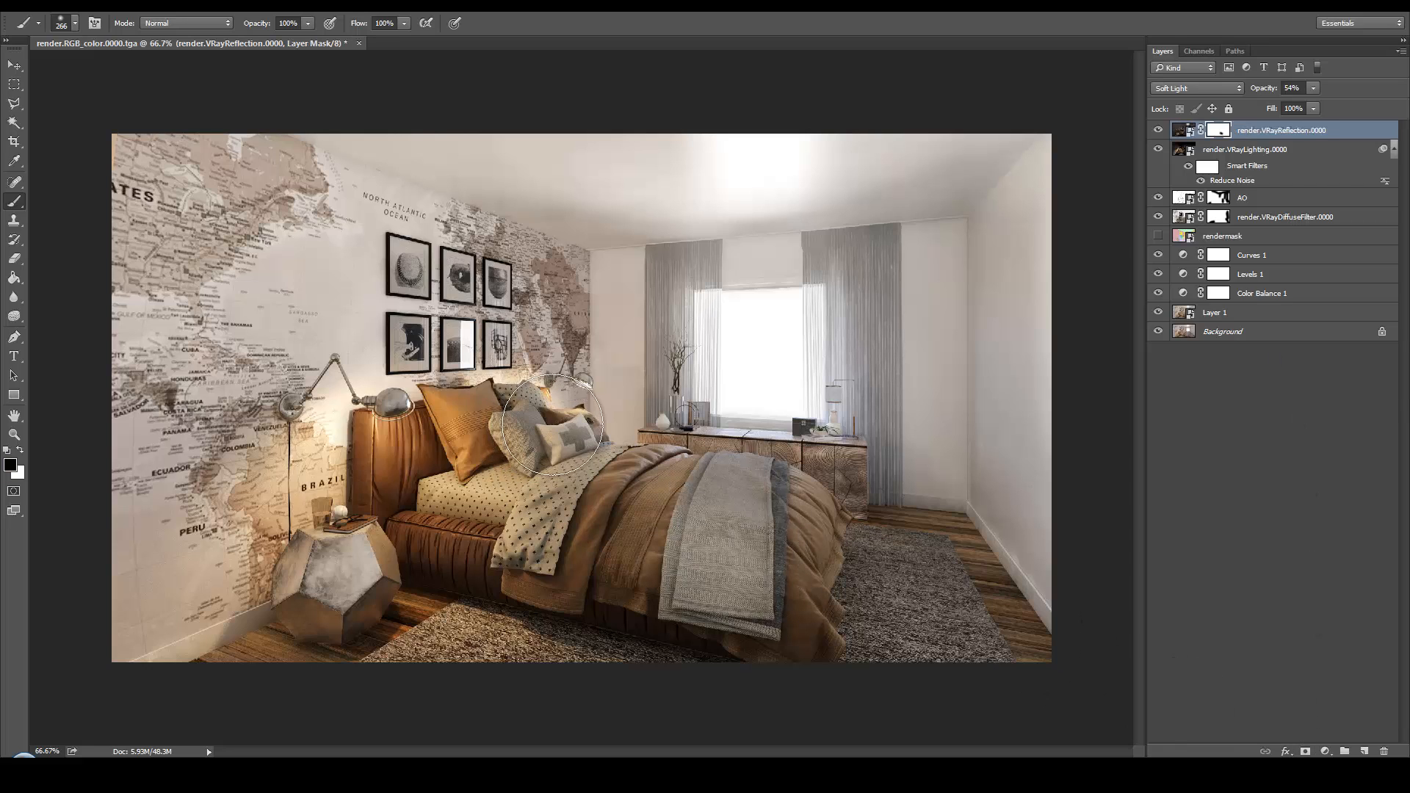
mouse_move(574, 520)
left_mouse_down()
mouse_move(717, 540)
mouse_move(797, 594)
mouse_move(918, 602)
mouse_move(979, 628)
left_mouse_up()
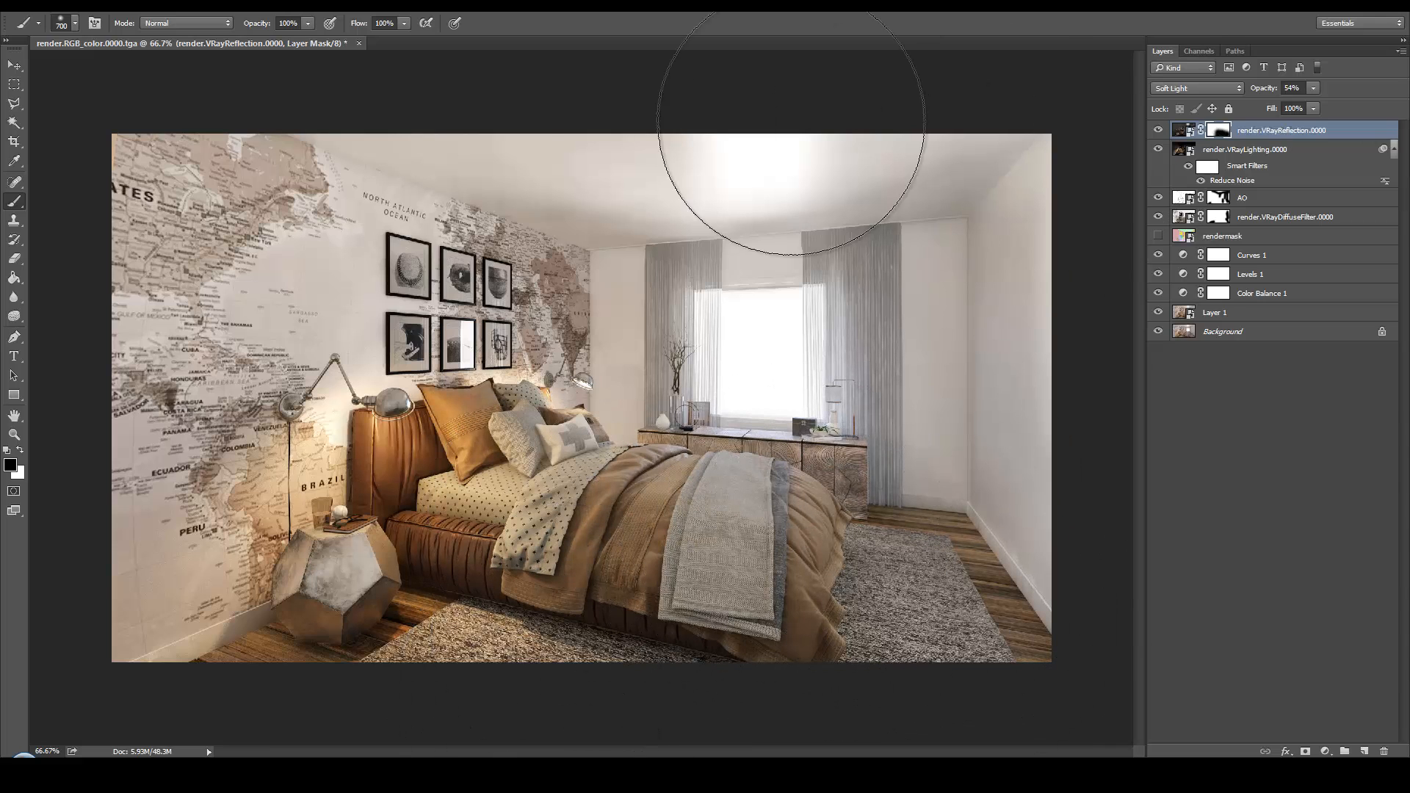
Mask the reflection layer over both window curtains with a 400 px black brush, checking the image with and without the layer
key("bracketleft")
key("bracketleft")
key("bracketleft")
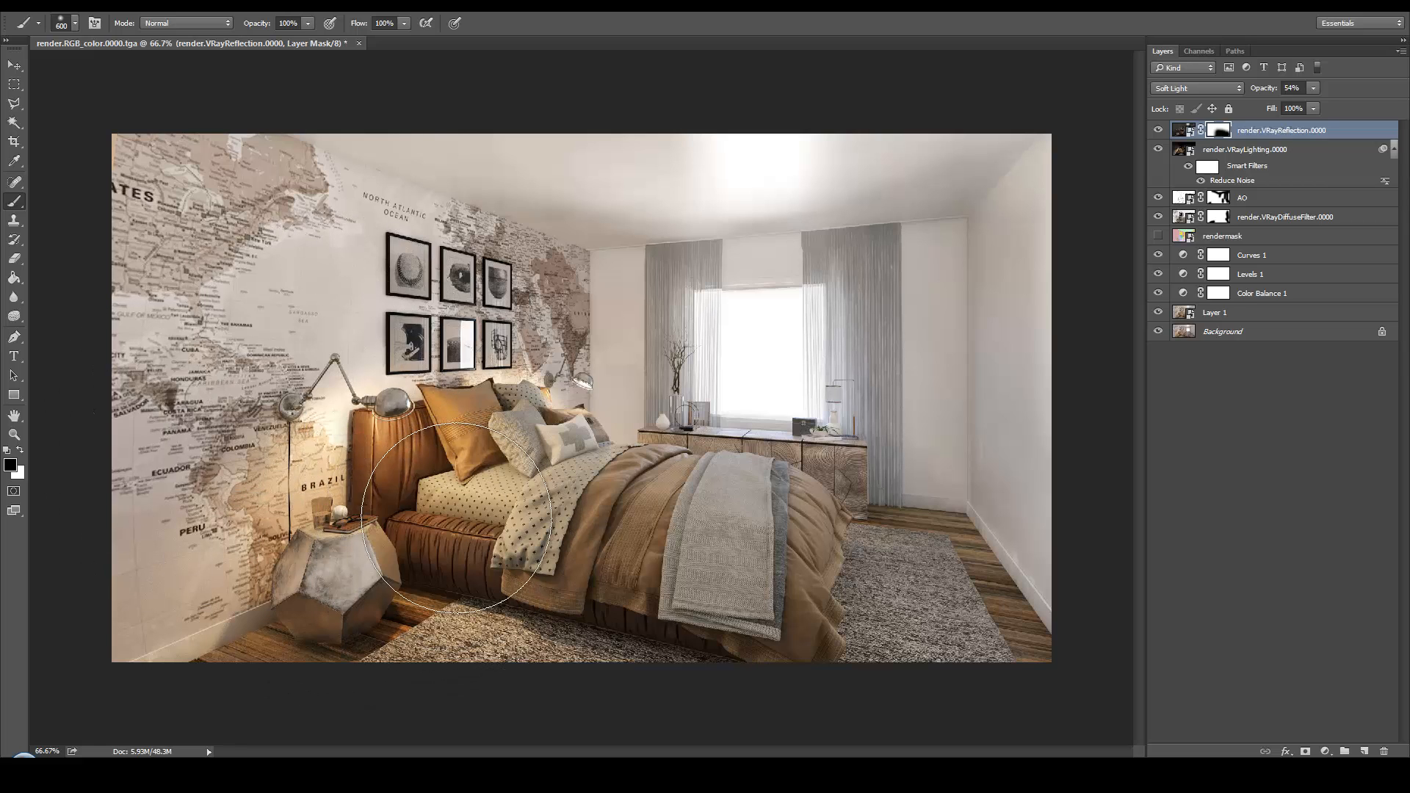
left_click(1159, 132)
left_click(1161, 131)
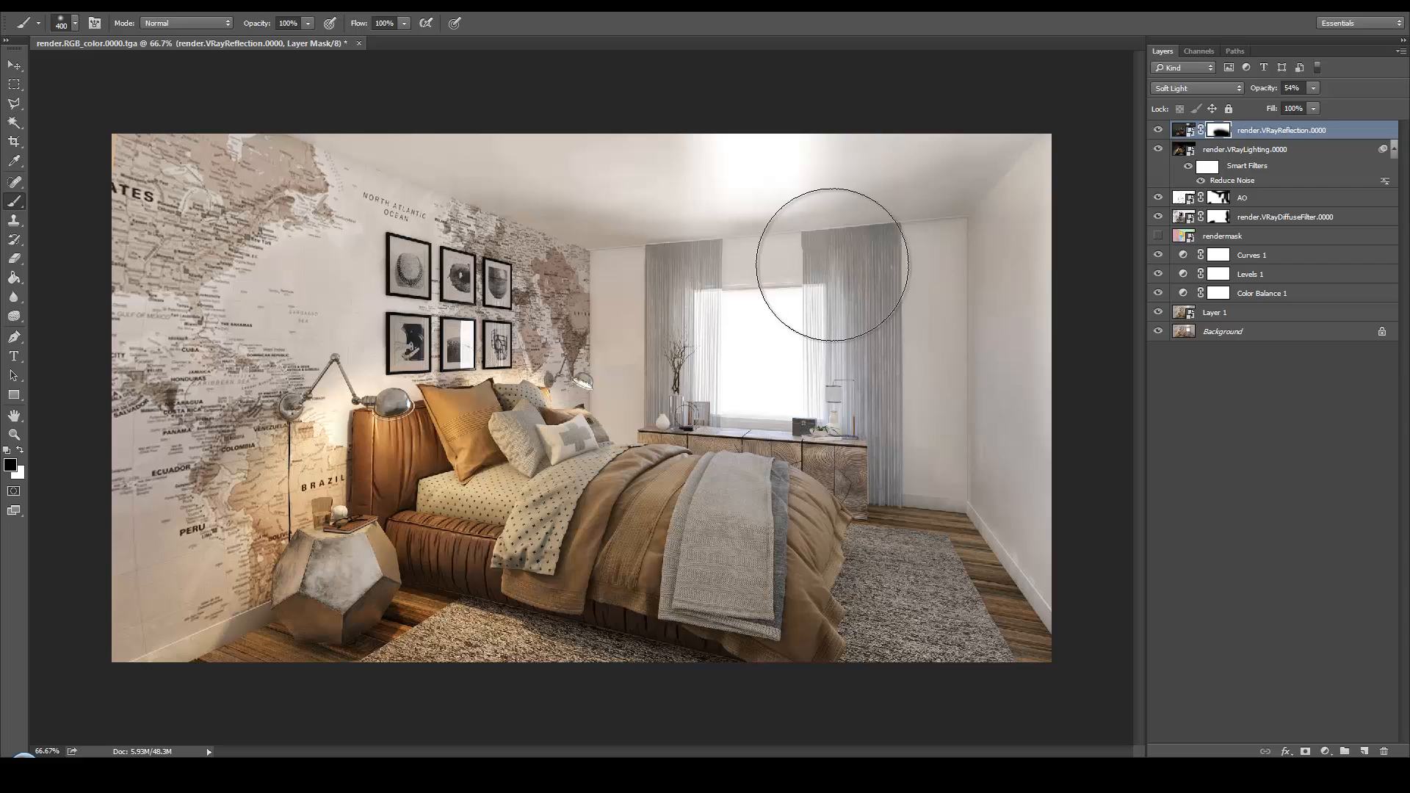
left_click_drag(689, 329, 673, 298)
left_click_drag(840, 265, 861, 316)
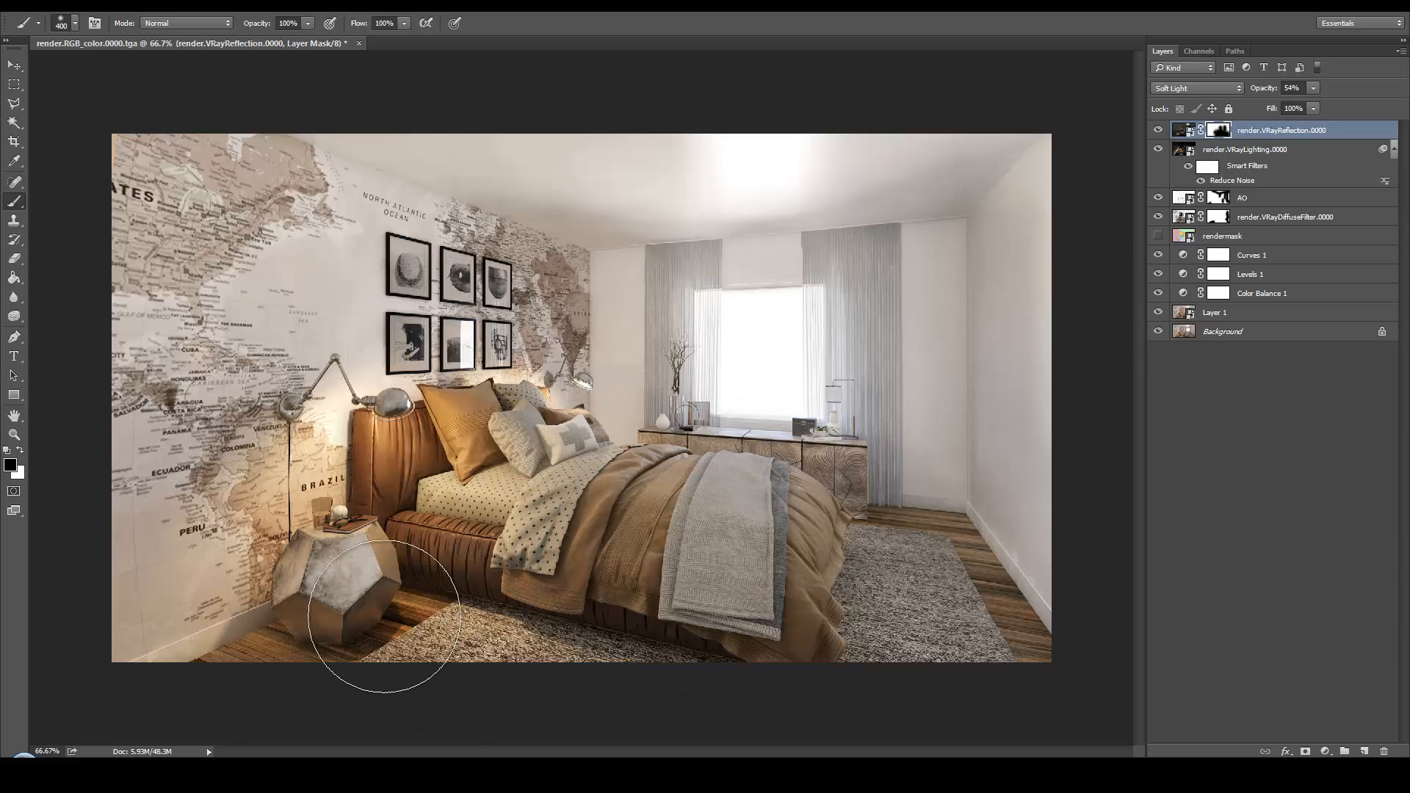
Place the render.VRaySpecular.0000 file from the Render folder as the top layer
key("alt+Tab")
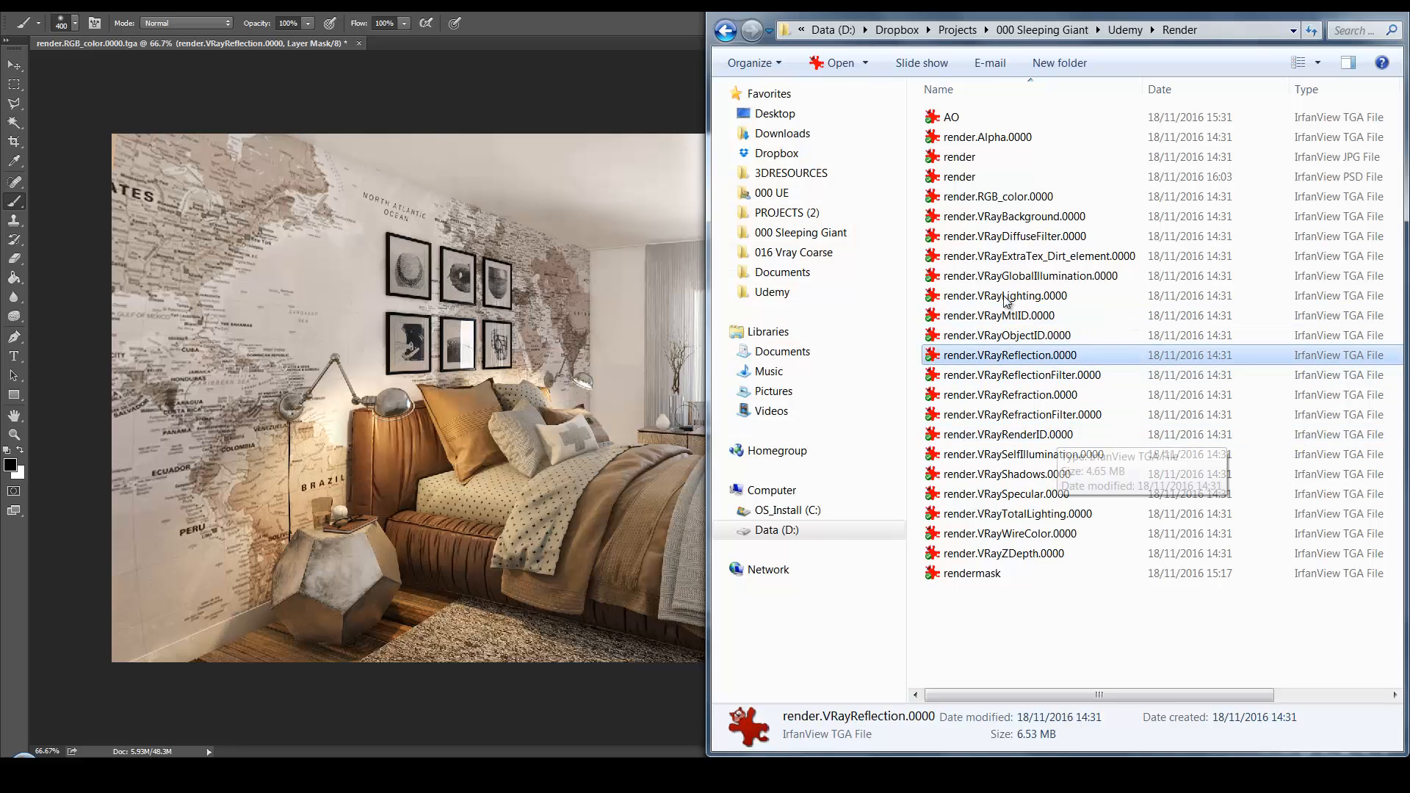
left_click(1048, 495)
left_click_drag(1048, 495, 574, 487)
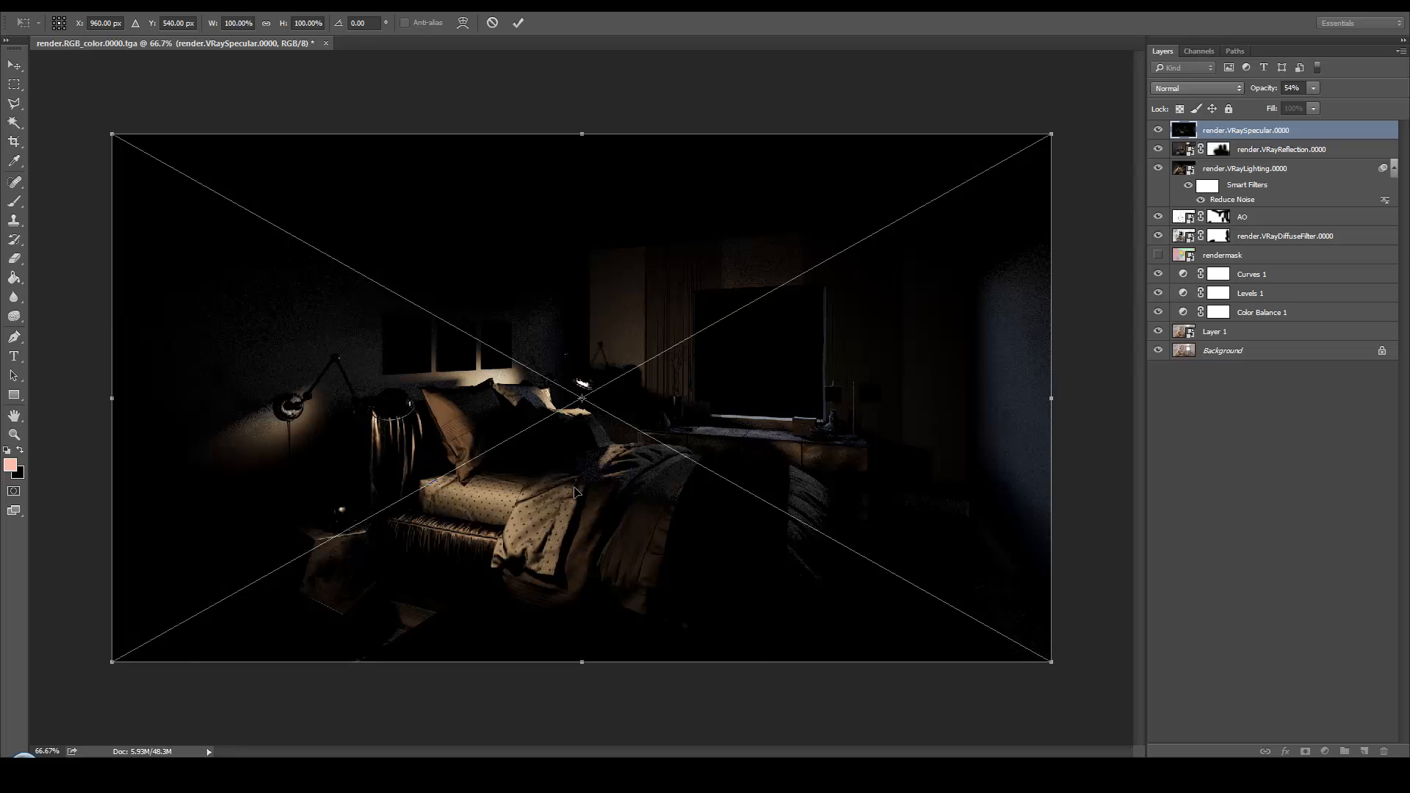
key("Return")
key("b")
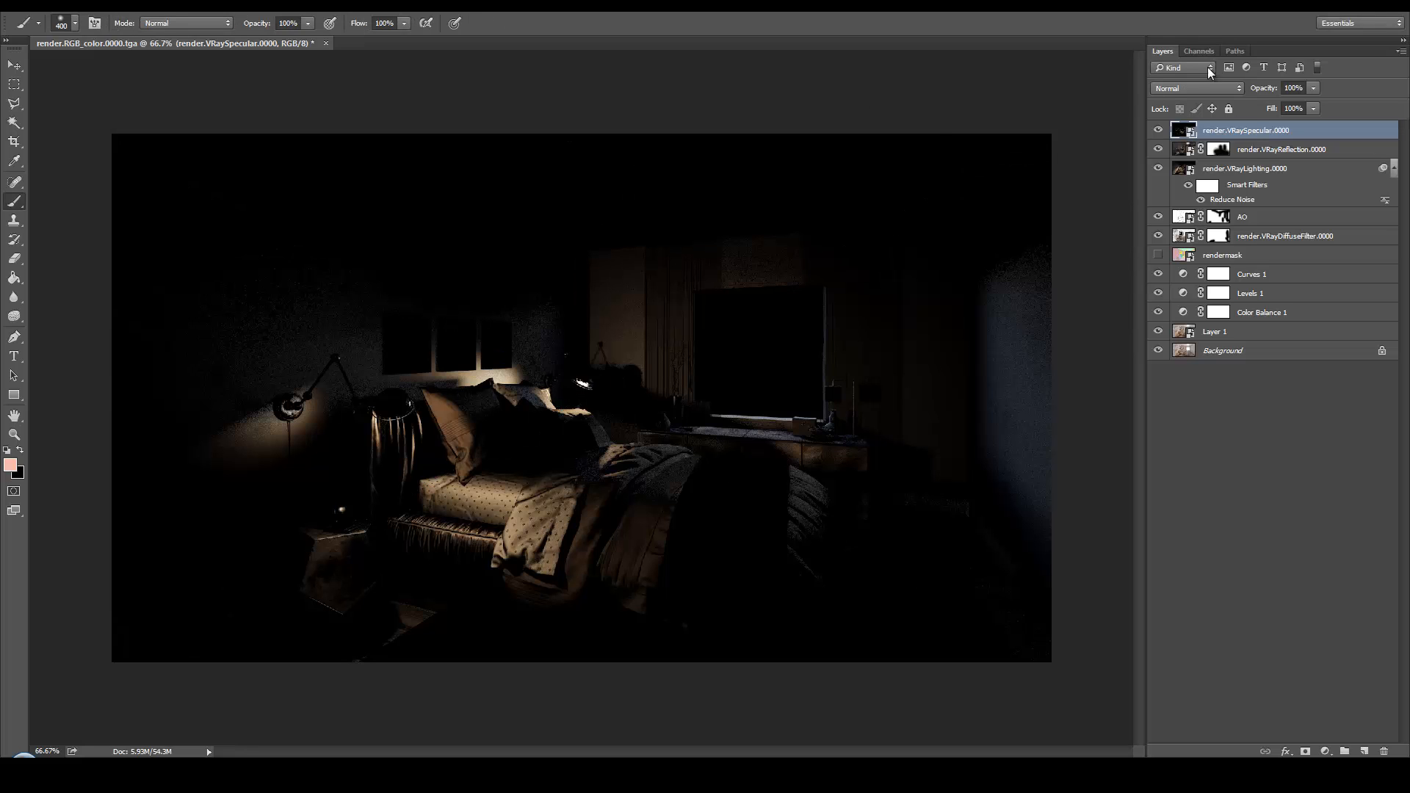
Set the specular layer to Screen at 58% opacity and compare the image with and without it
left_click(1198, 88)
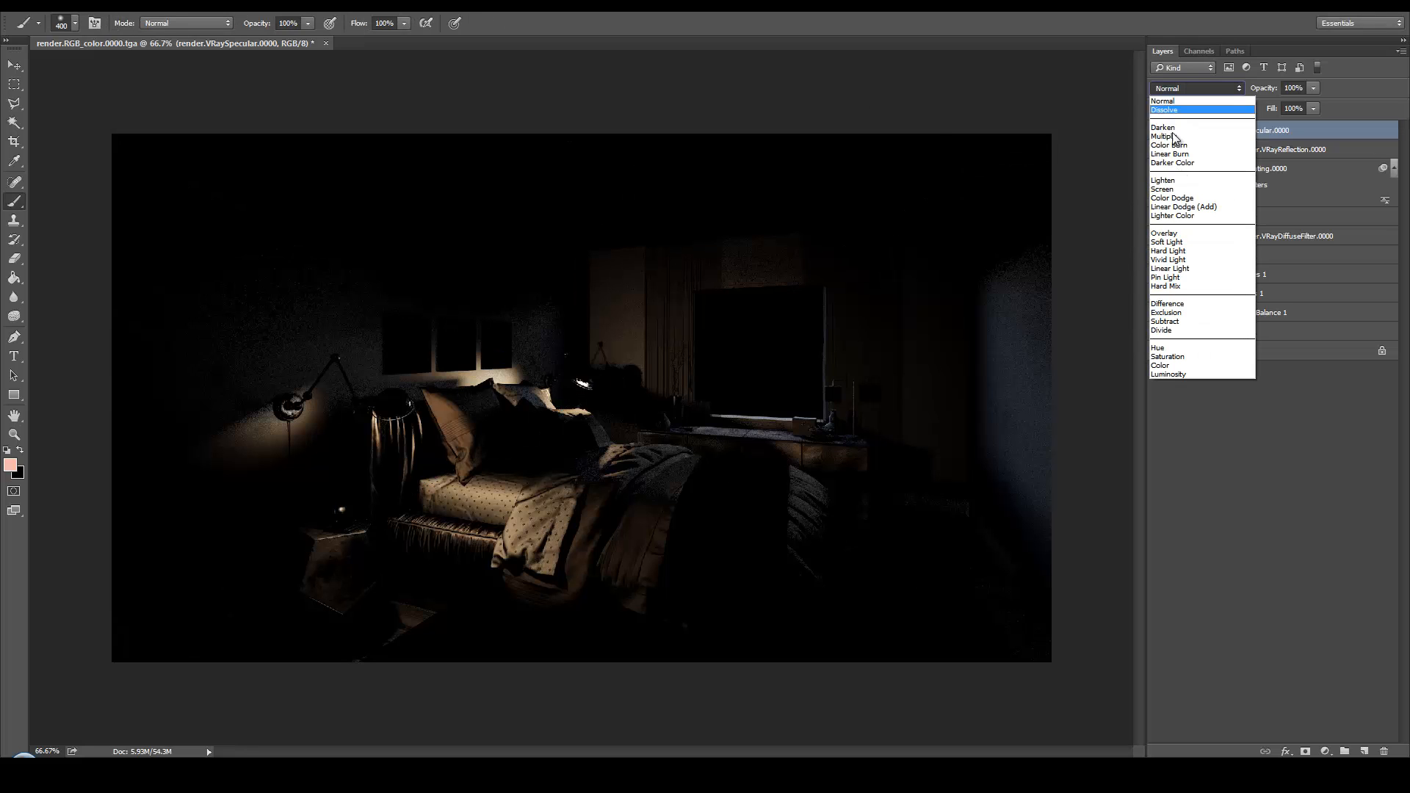
left_click(1175, 189)
left_click(1295, 87)
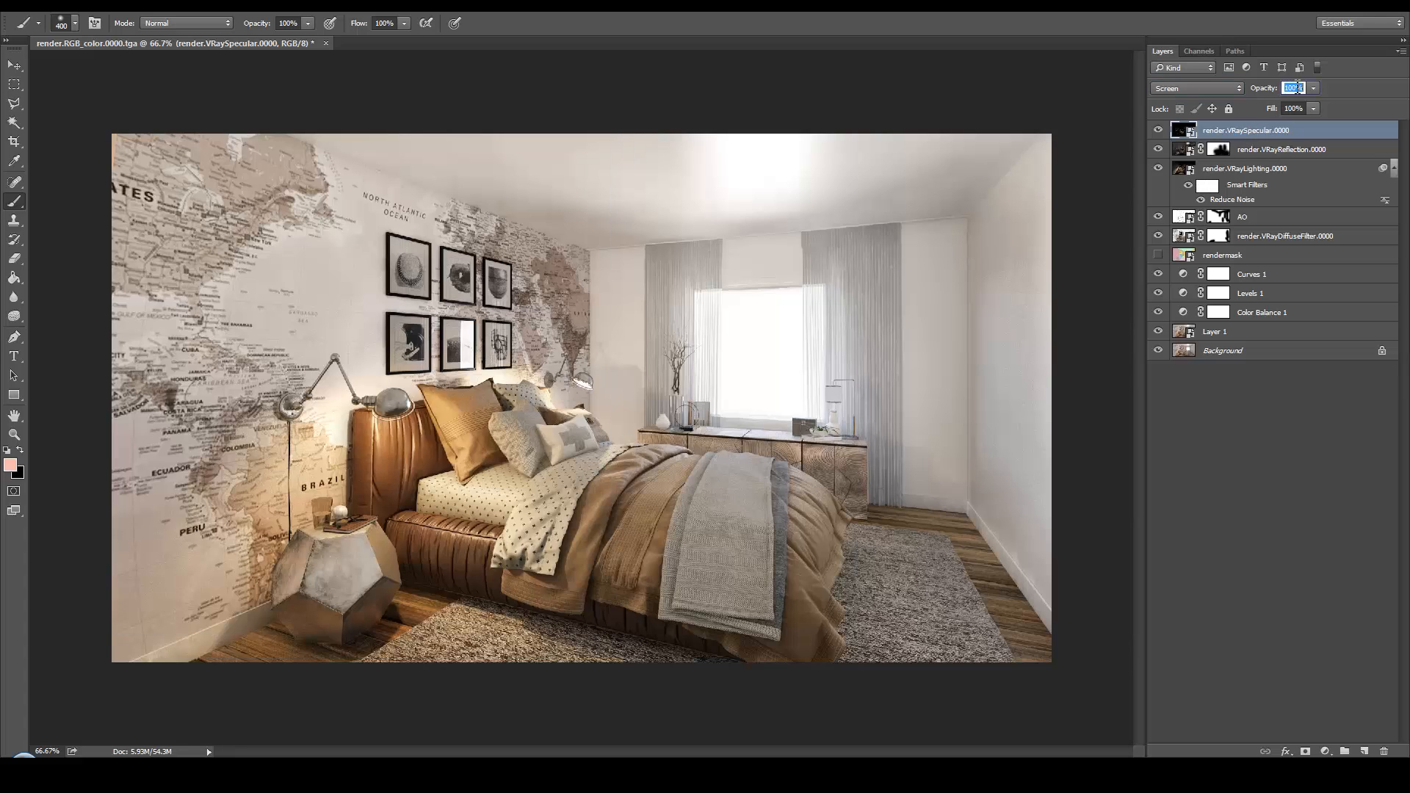
type("58")
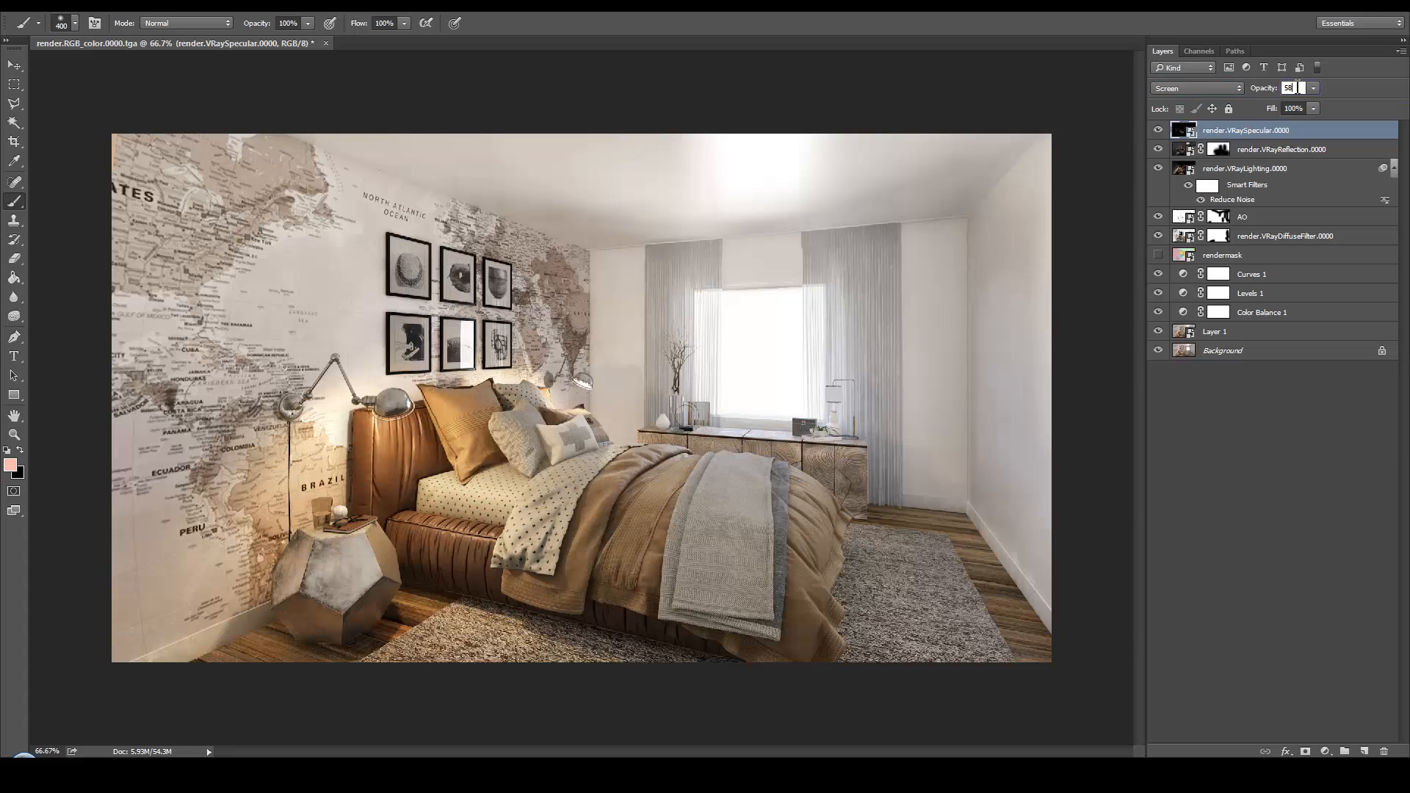
key("Return")
left_click(1160, 130)
left_click(1160, 130)
left_click(1160, 130)
left_click(1160, 130)
Add a Color Lookup adjustment layer above the specular layer
left_click(1325, 750)
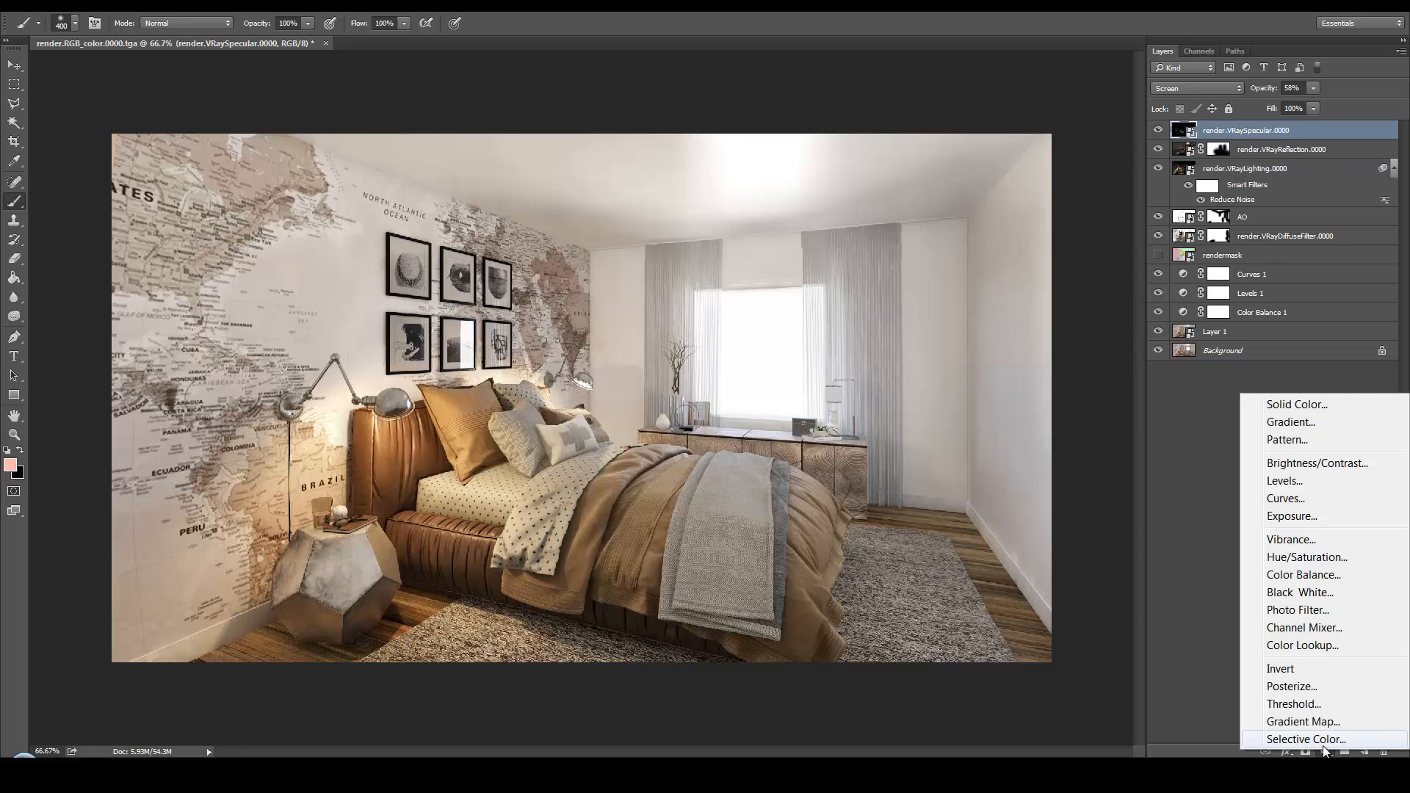
left_click(1334, 646)
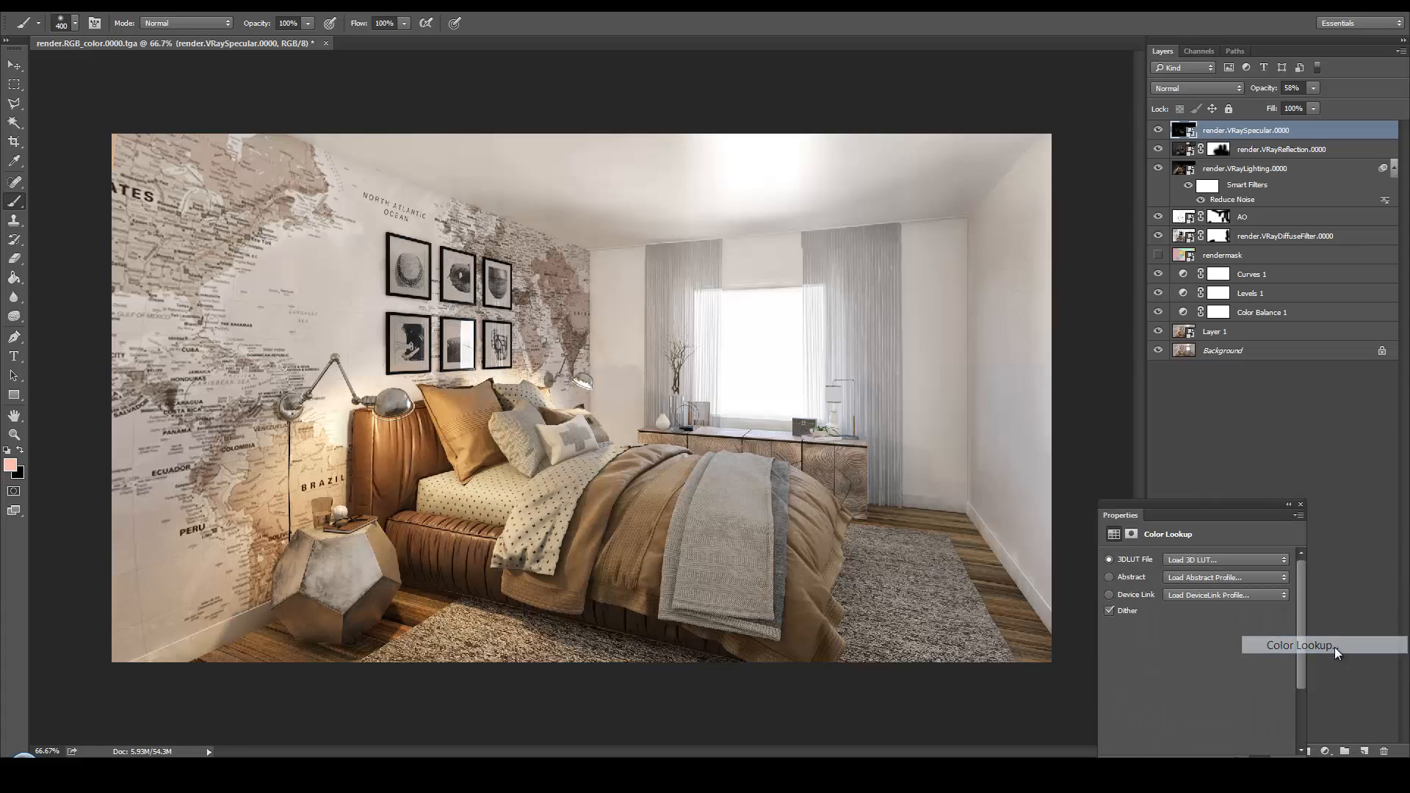
Try several 3D LUT files on the colour lookup layer, including 3Strip.look, DropBlues.3DL, filmstock_50.3dl and Fuji ETERNA 250D Fuji 3510
left_click(1203, 566)
key("Down")
key("Down")
key("Down")
key("Return")
left_click(1203, 566)
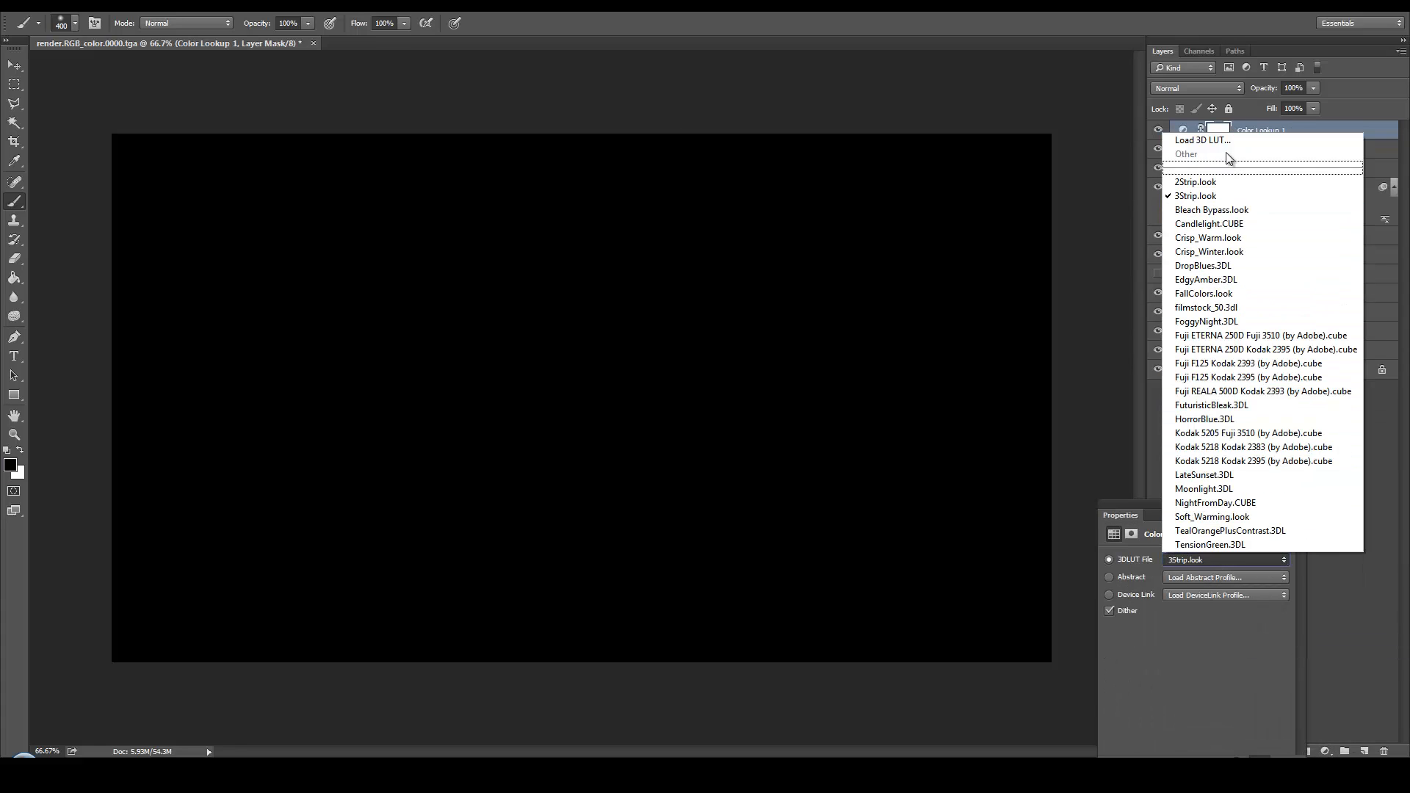
left_click(1247, 237)
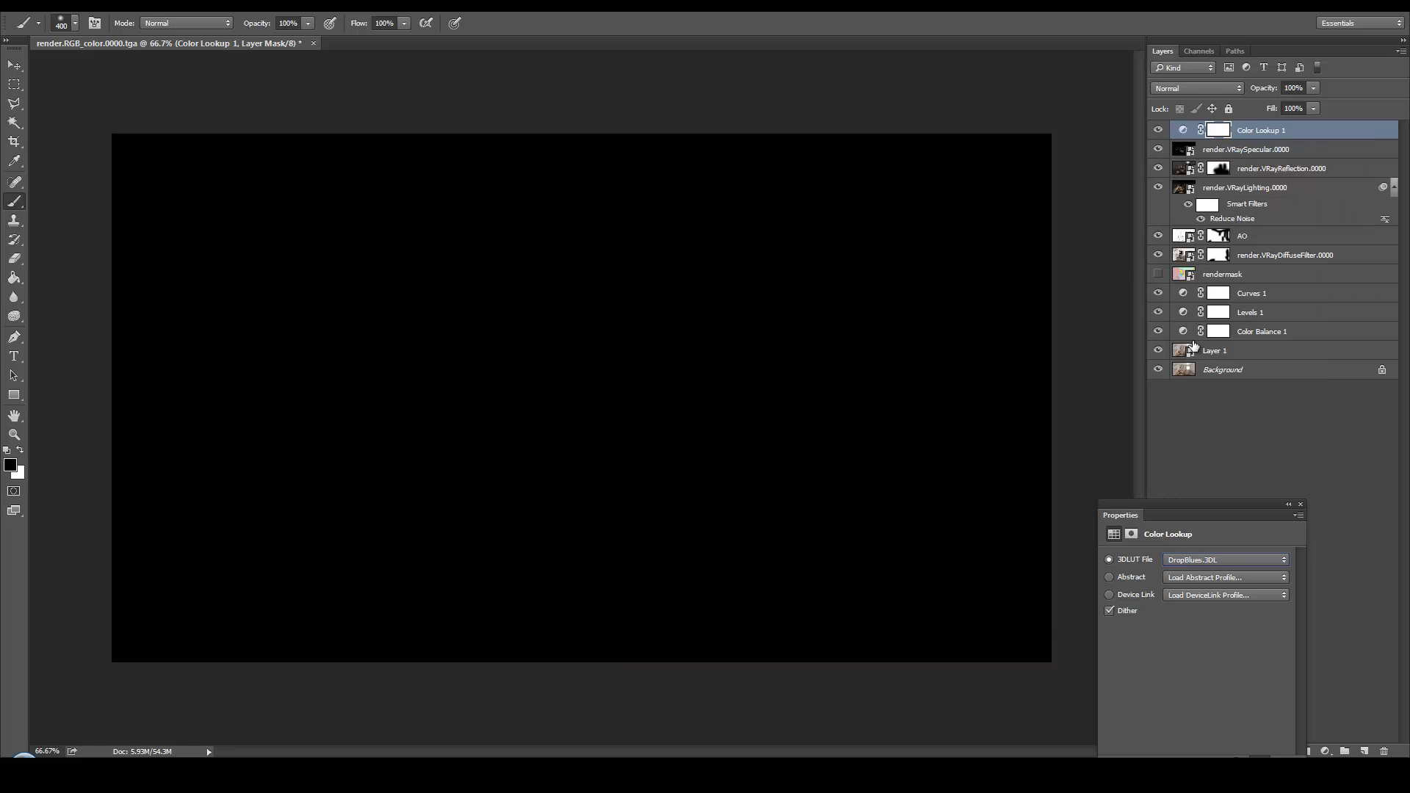
key("Down")
key("Down")
key("Down")
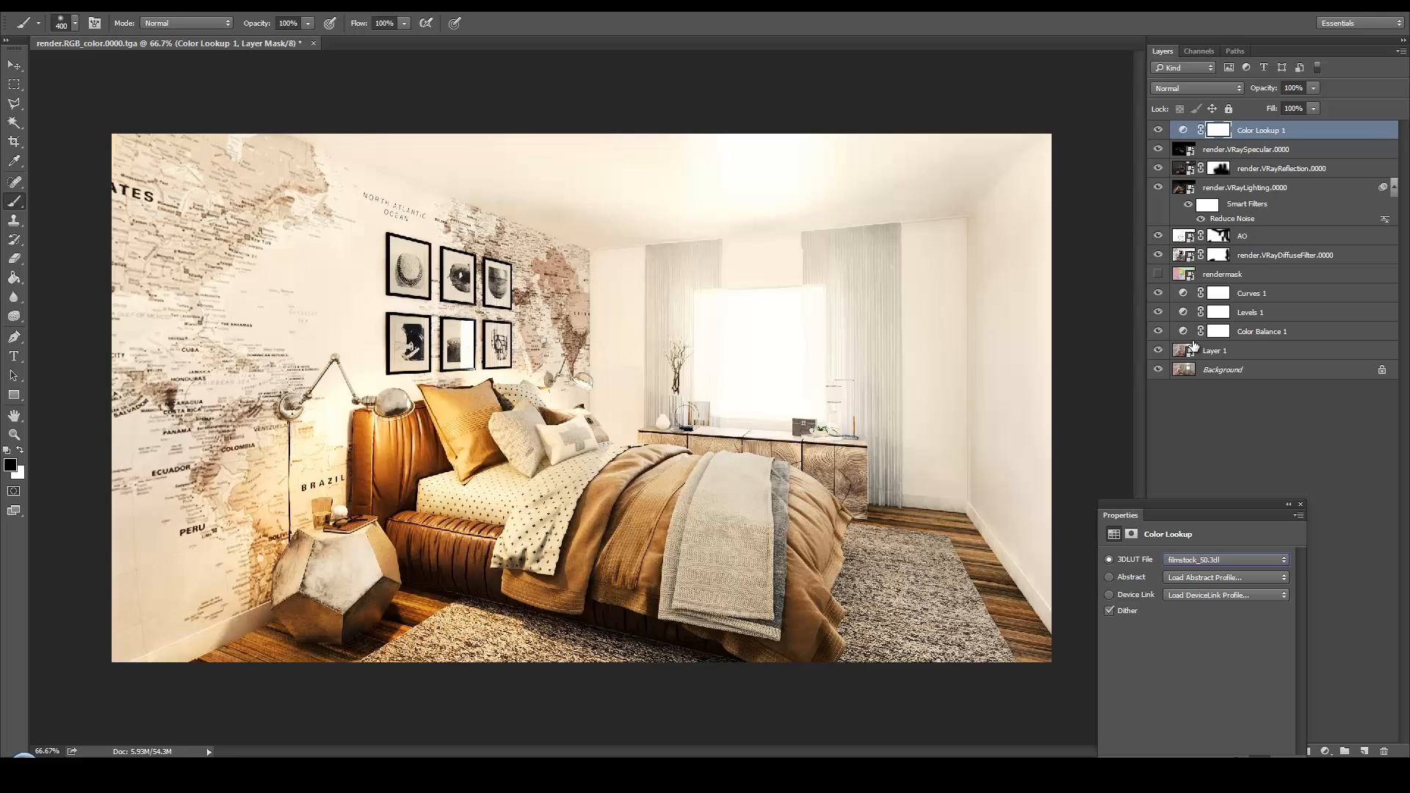
key("Down")
key("Down")
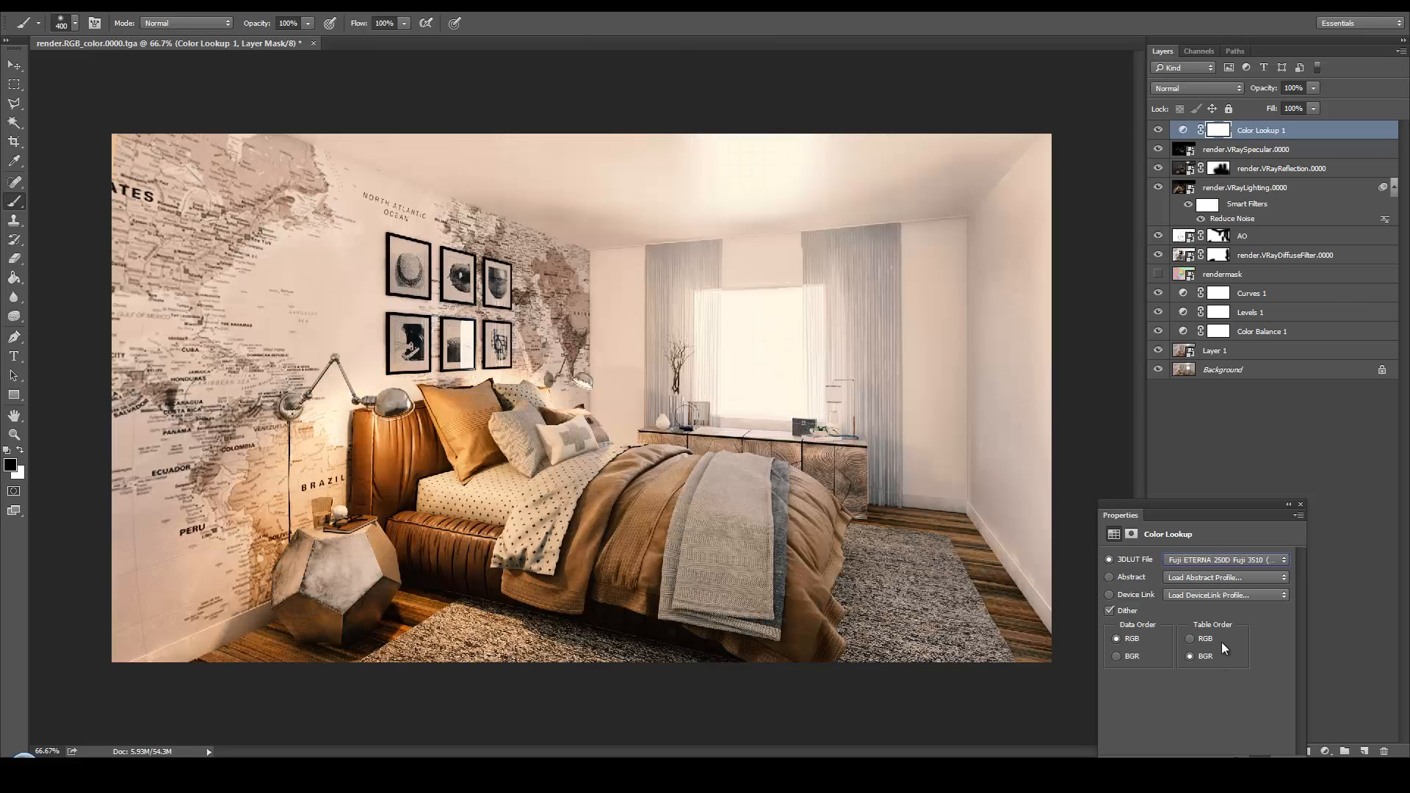
Apply the filmstock_50.3dl LUT to the colour lookup layer and set the layer's opacity to 50%
left_click(1236, 559)
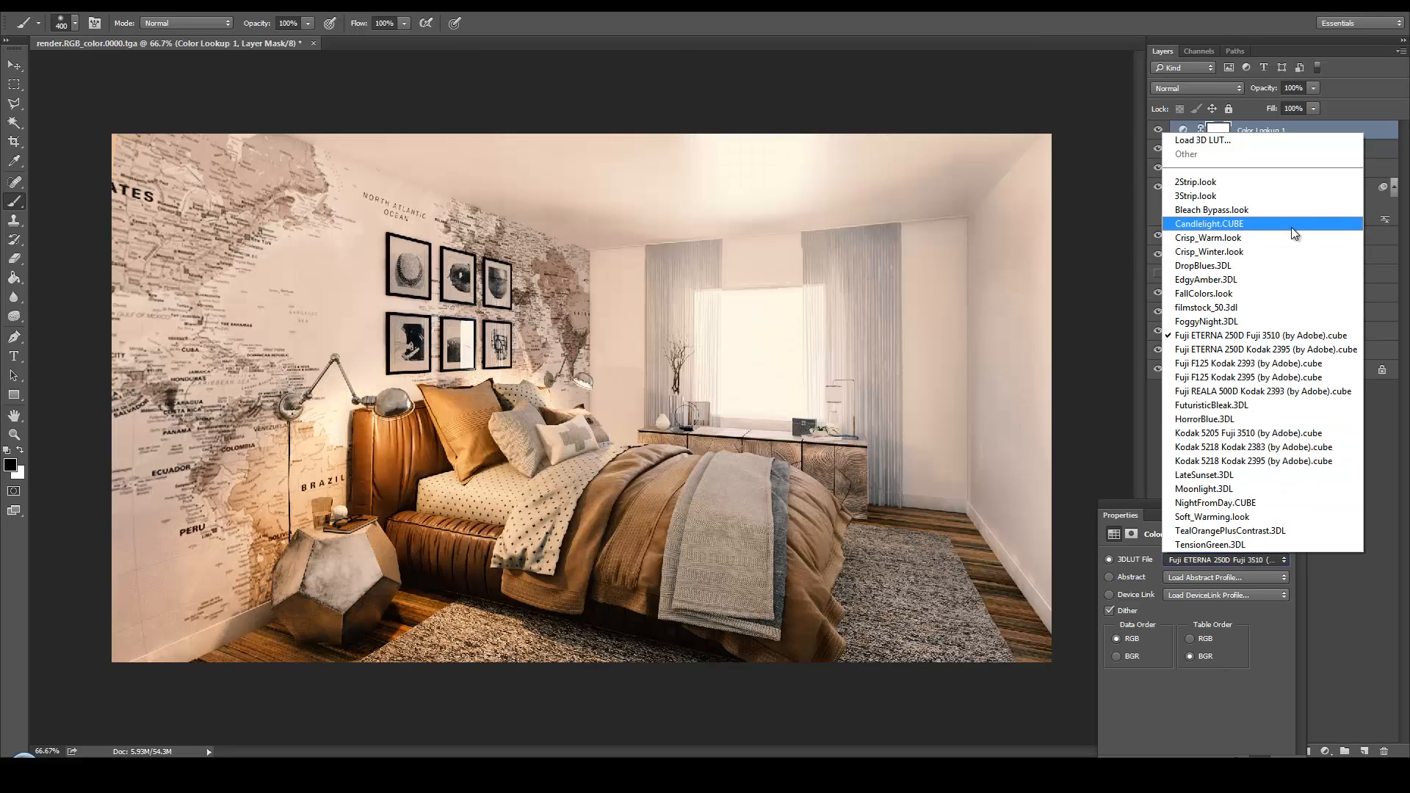
left_click(1287, 307)
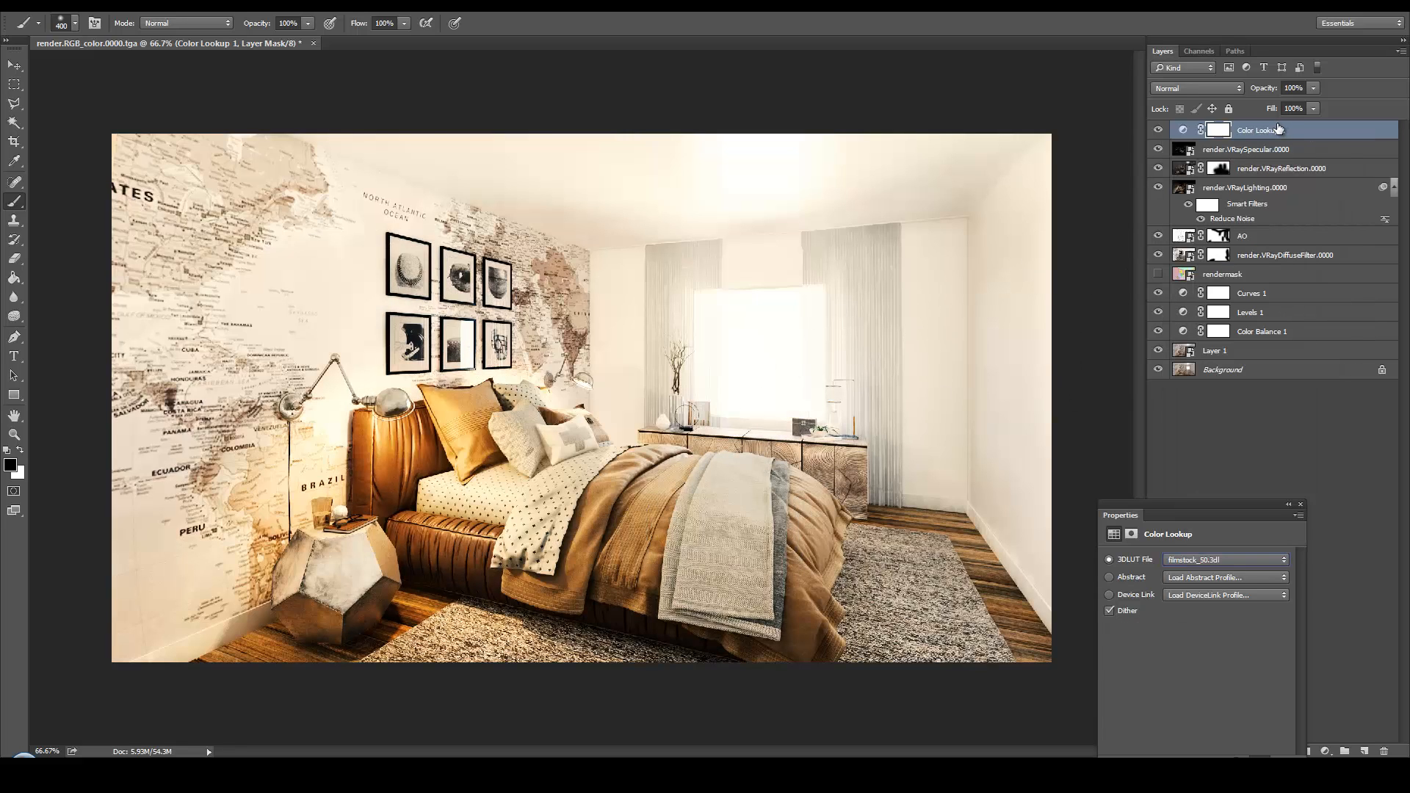
left_click(1313, 88)
left_click_drag(1272, 104, 1276, 105)
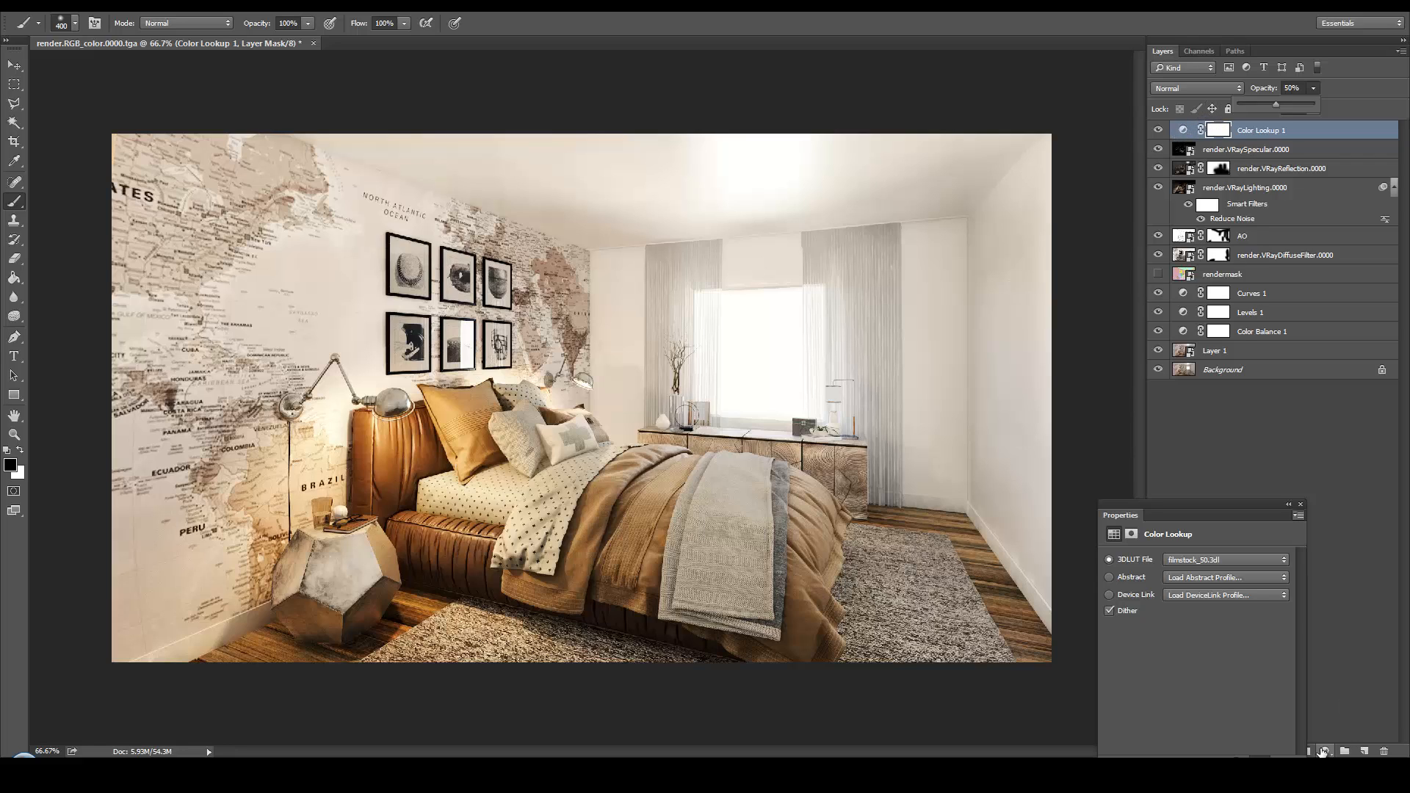
Add a second Color Lookup adjustment layer using the FoggyNight.3DL LUT
left_click(1322, 752)
left_click(1315, 648)
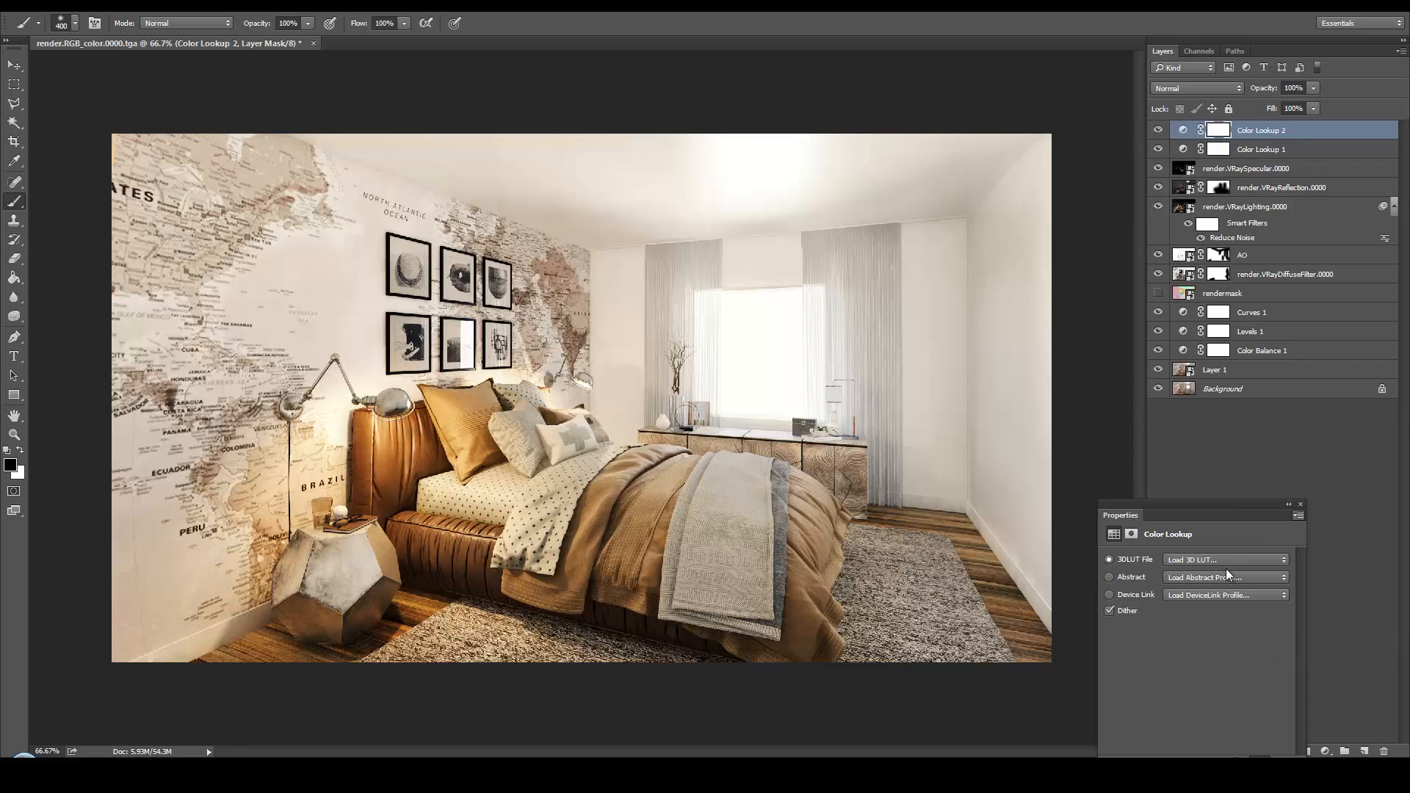
left_click(1225, 561)
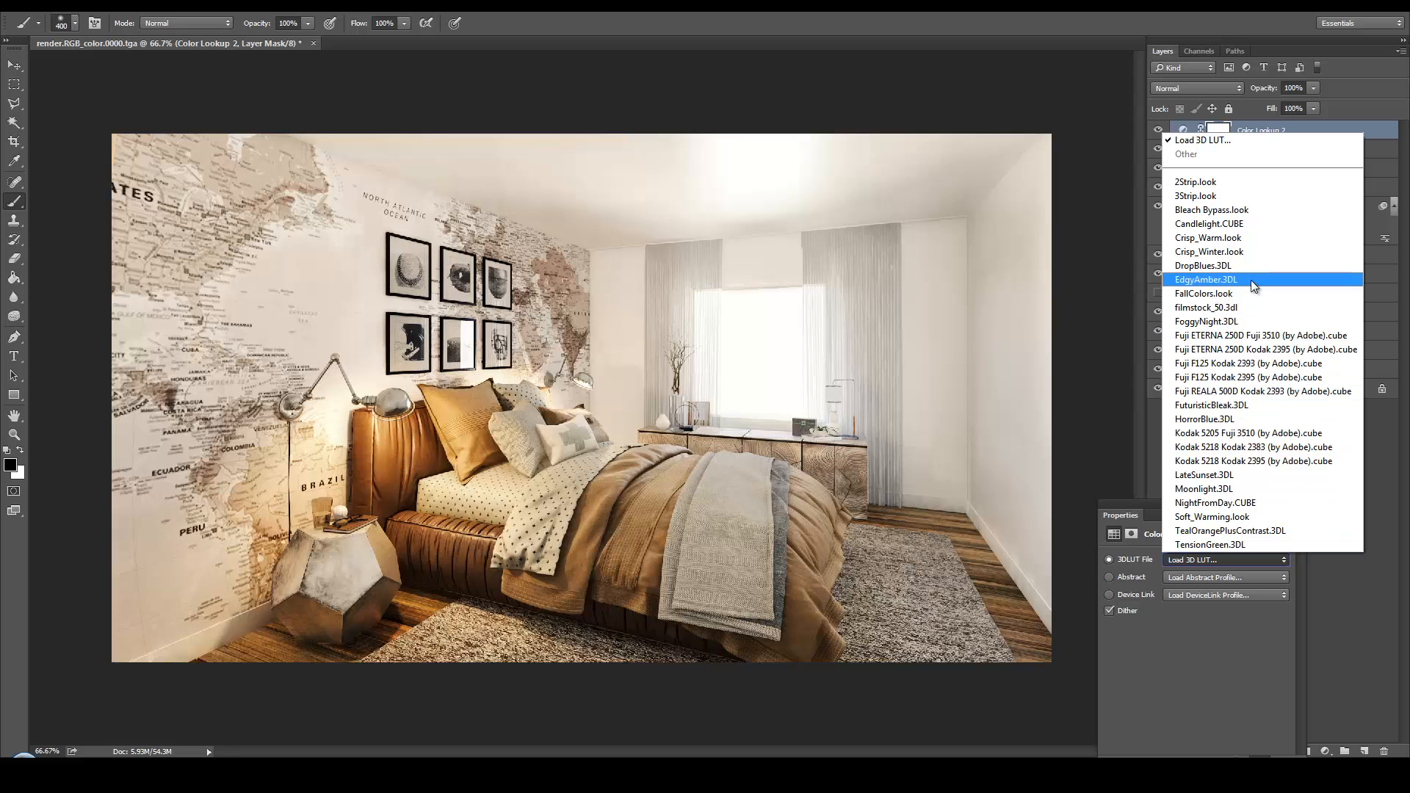
left_click(1265, 321)
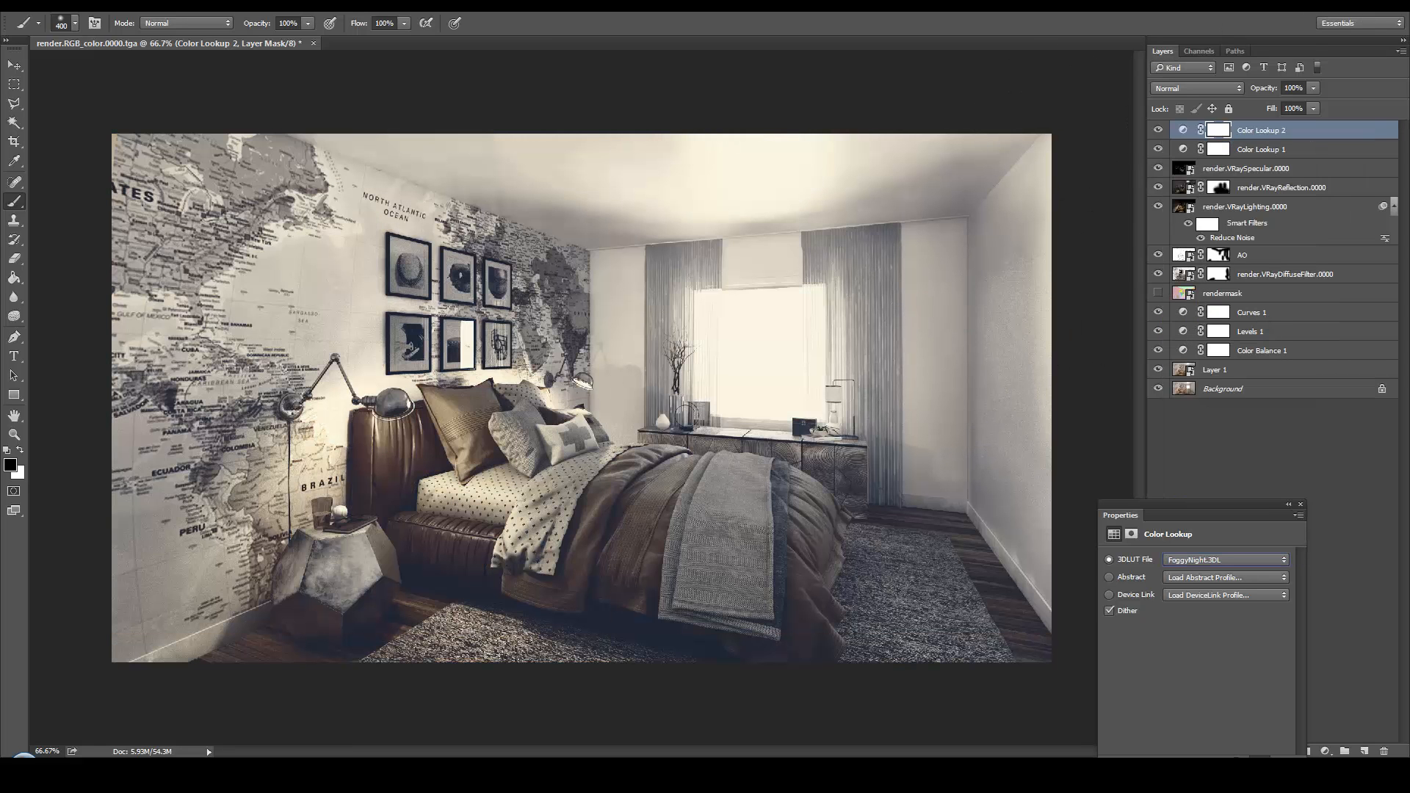
Set the FoggyNight lookup layer's opacity to 25% and compare the image with and without it
left_click(1313, 88)
left_click_drag(1254, 111, 1258, 115)
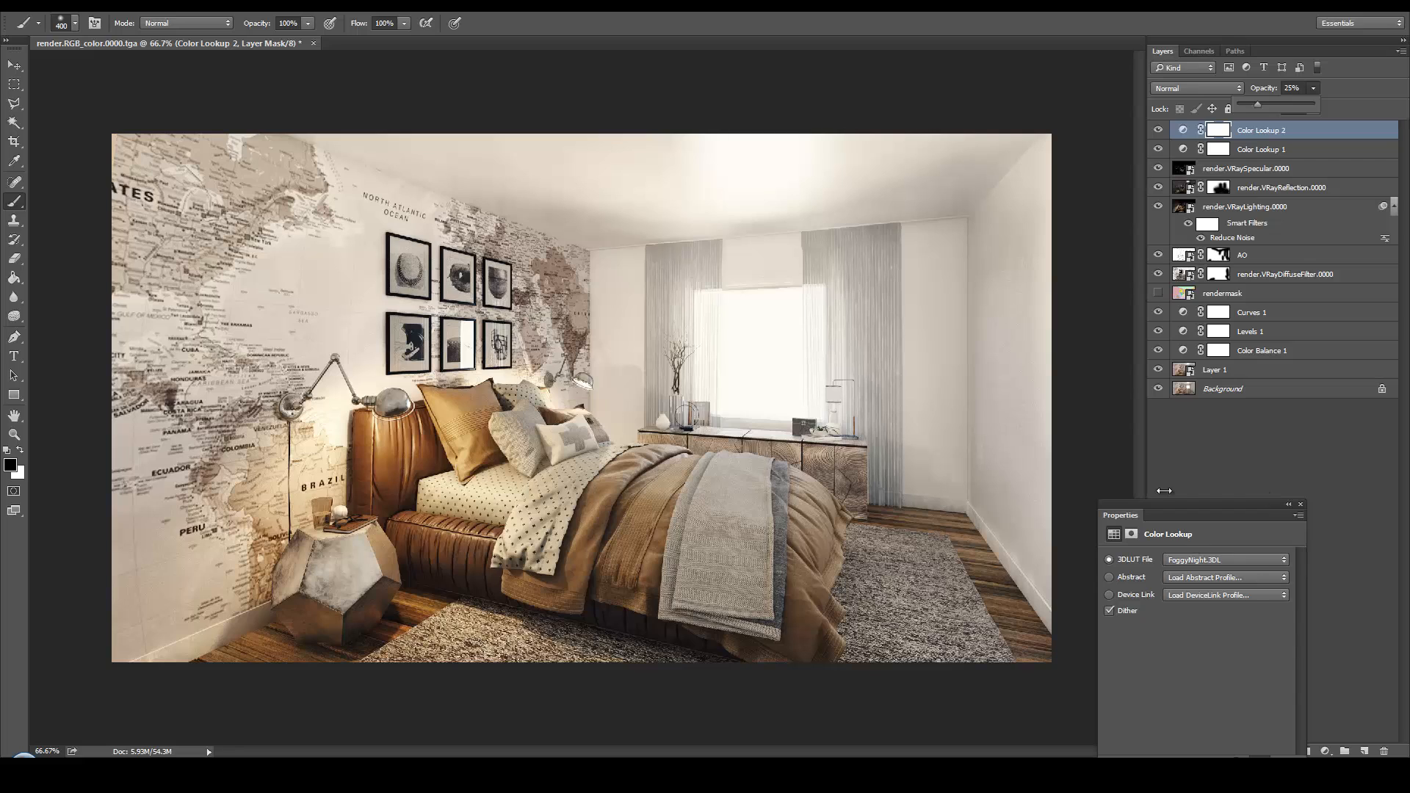
left_click(1159, 130)
left_click(1160, 130)
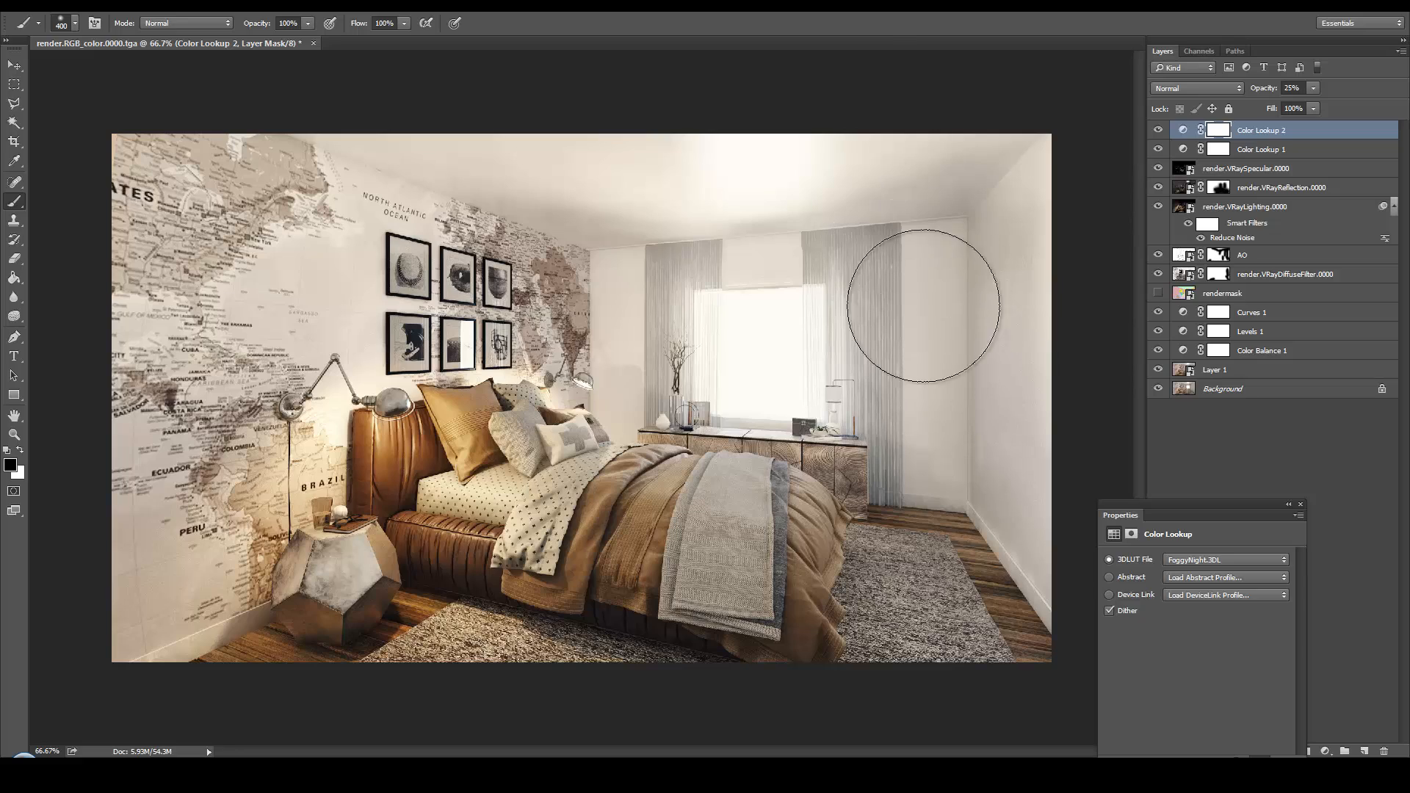
left_click(1301, 505)
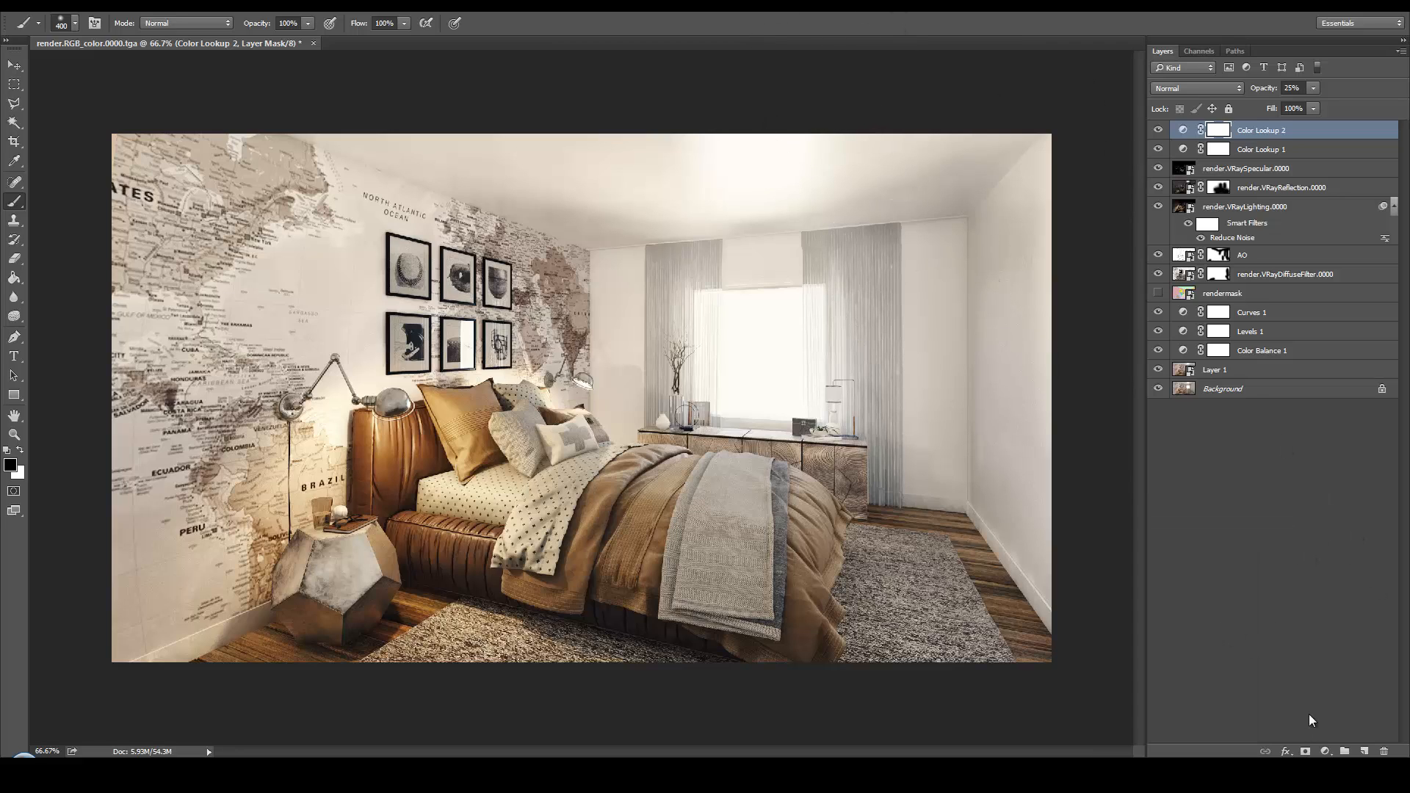
Add an Exposure adjustment layer on top with exposure set to +0.33
left_click(1331, 750)
left_click(1311, 517)
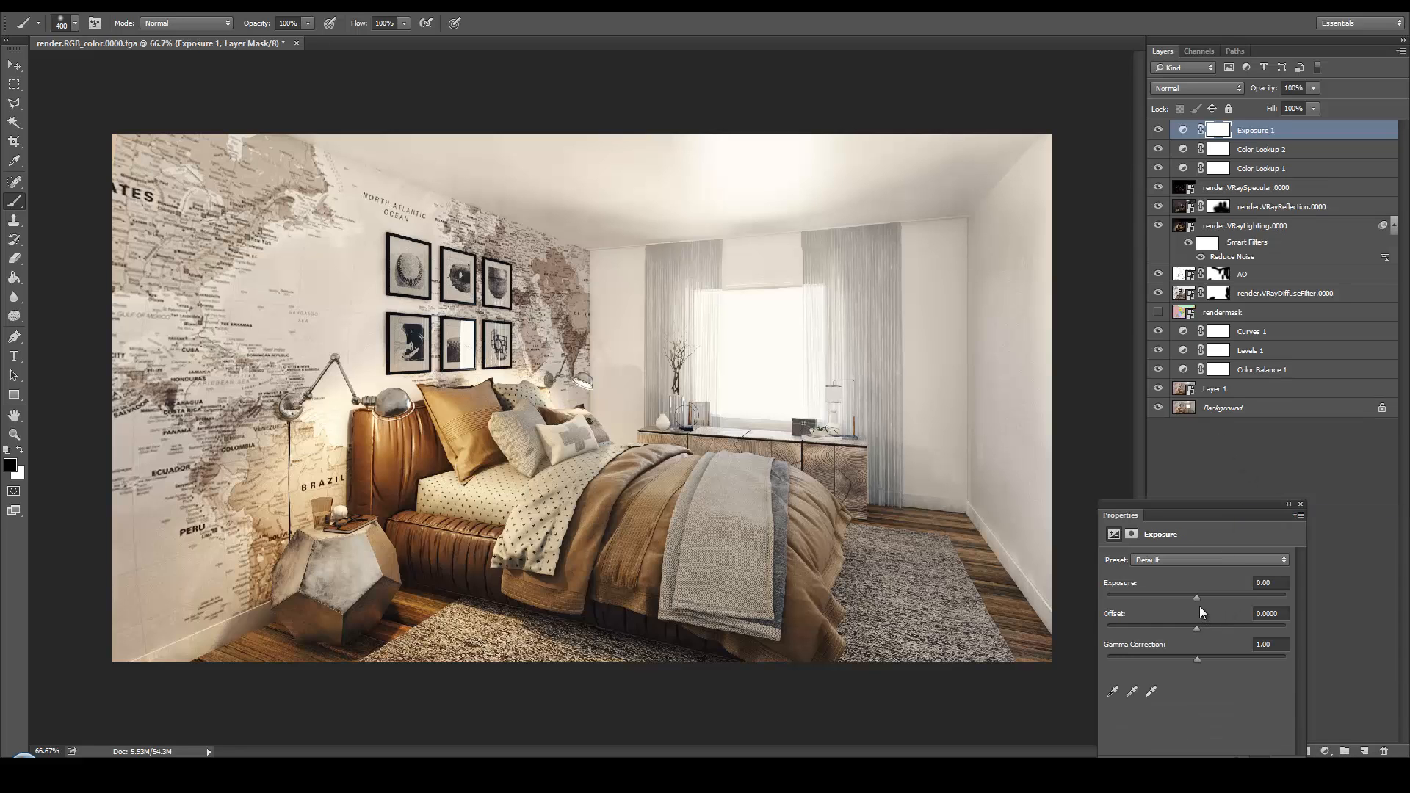
left_click_drag(1197, 603, 1204, 607)
left_click_drag(1203, 607, 1201, 599)
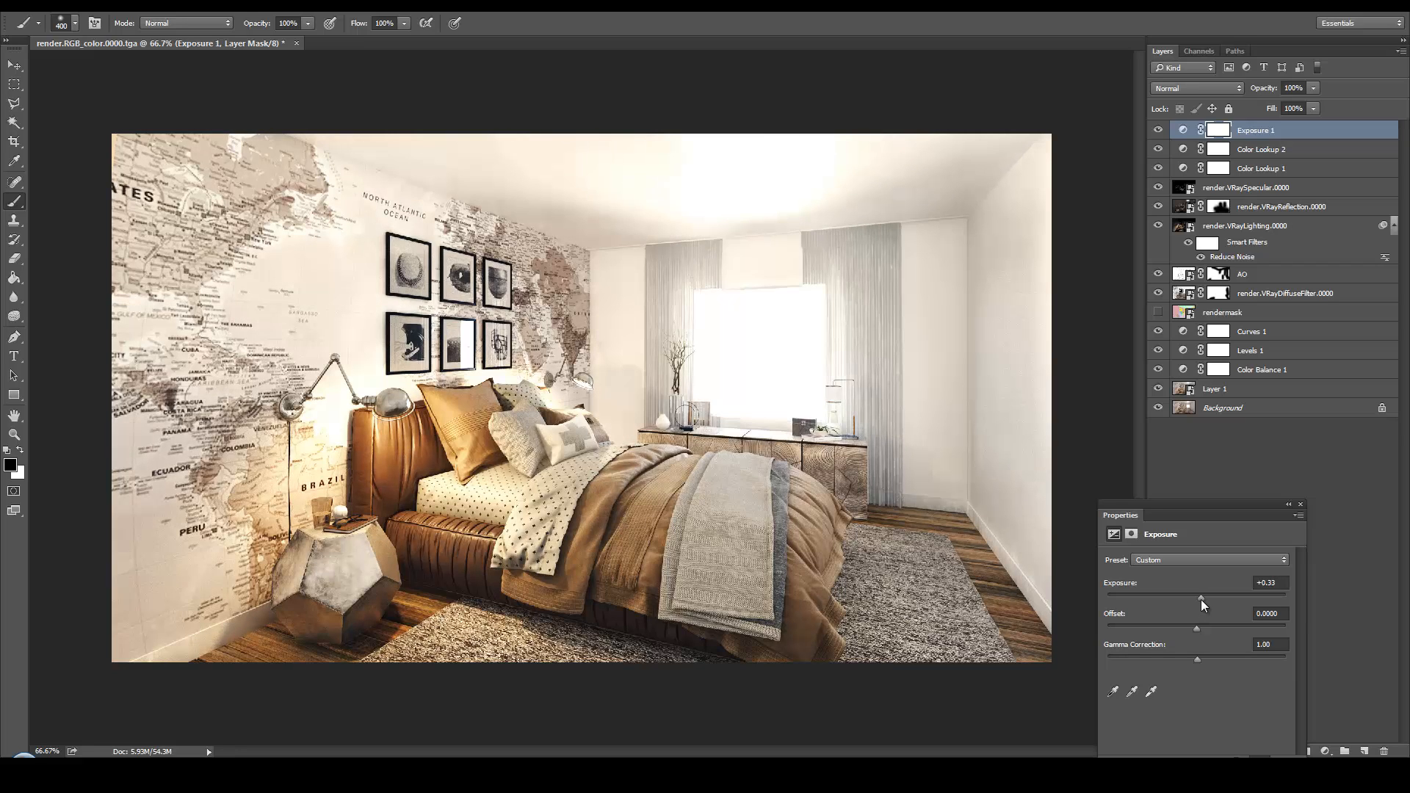
left_click(1301, 505)
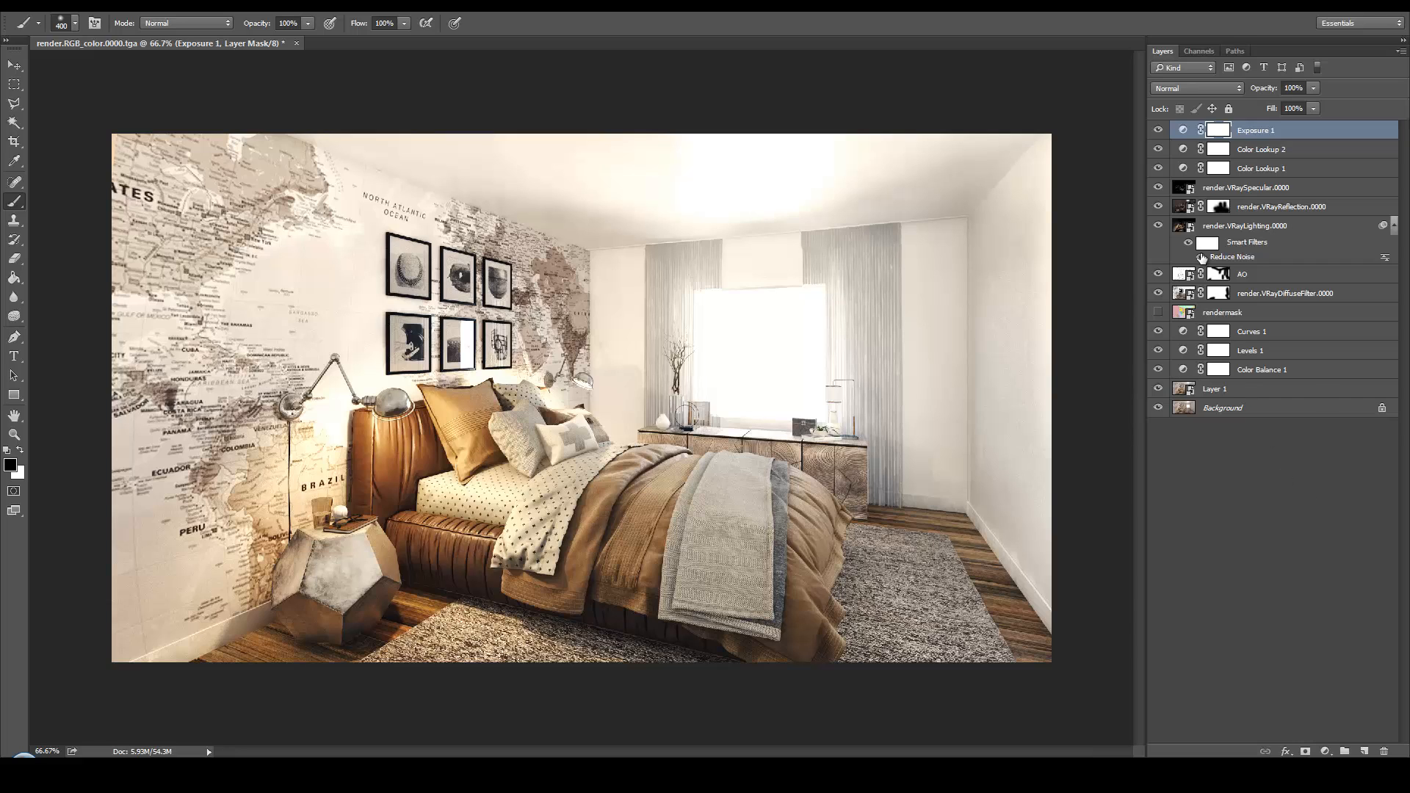
Add a second mask to the Exposure layer, paint the effect out over the window on the original mask and compare with the layer hidden
left_click(1309, 752)
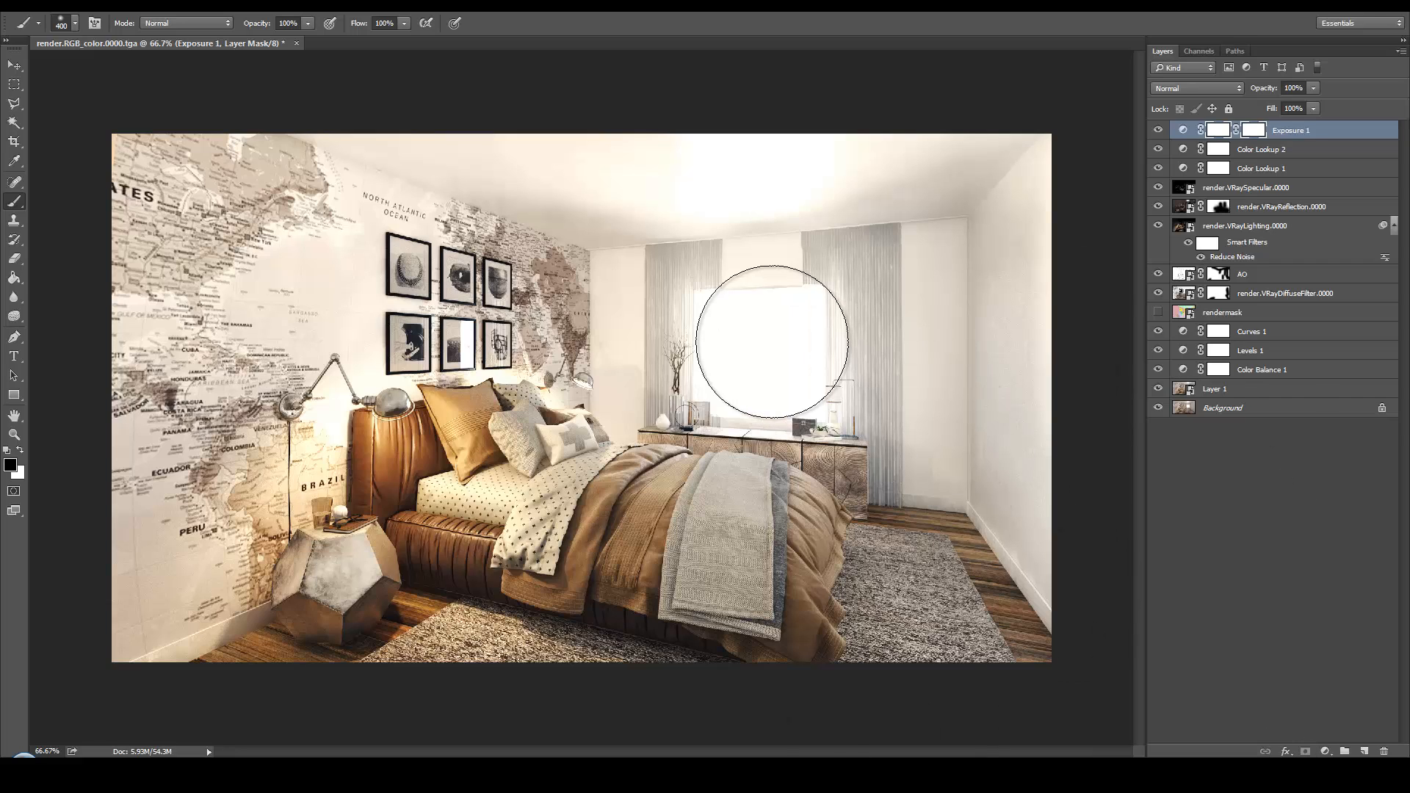
left_click(736, 328)
mouse_move(735, 323)
left_mouse_down()
mouse_move(756, 379)
mouse_move(705, 292)
mouse_move(694, 400)
mouse_move(802, 231)
mouse_move(829, 423)
mouse_move(877, 409)
mouse_move(872, 425)
mouse_move(883, 341)
mouse_move(877, 534)
mouse_move(764, 355)
left_mouse_up()
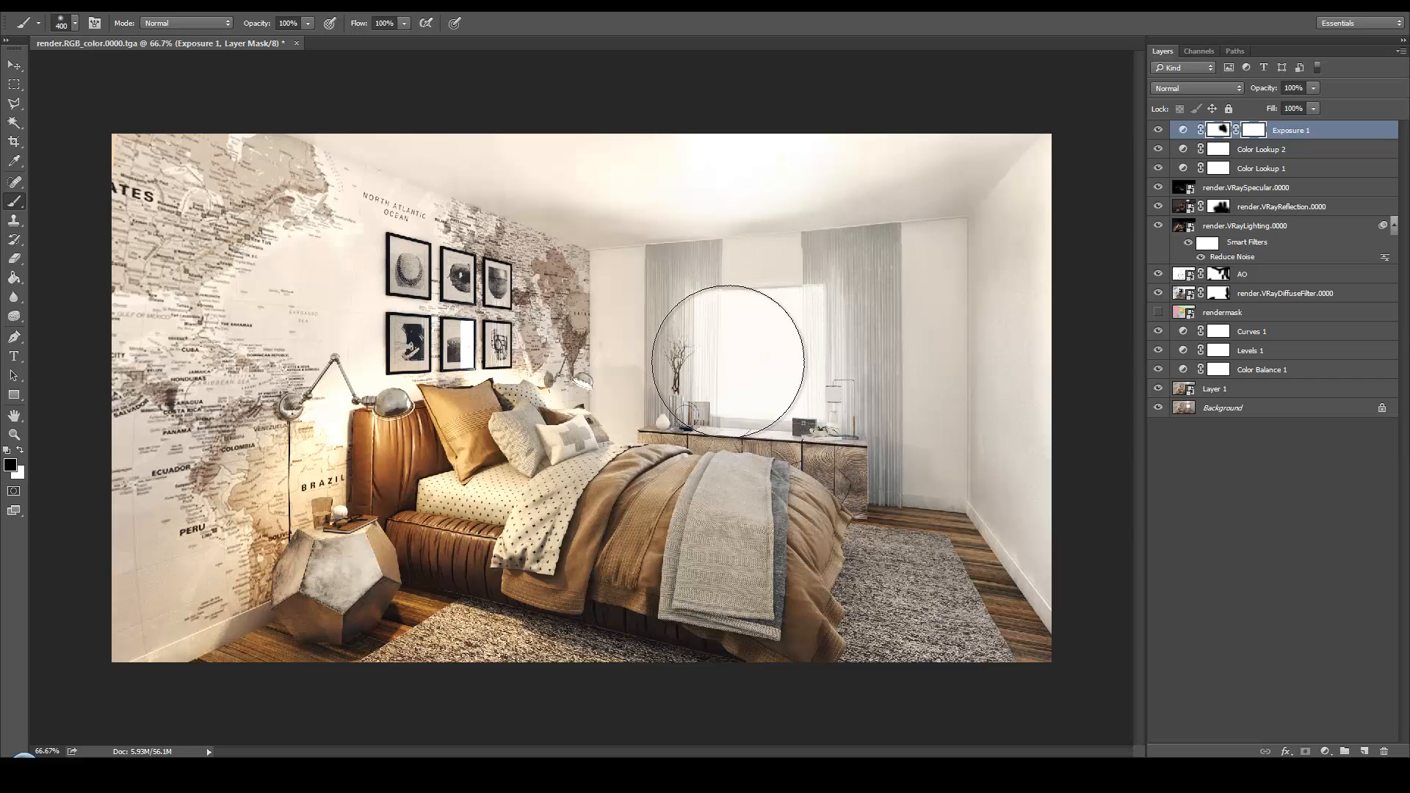
left_click(1158, 130)
left_click(1159, 130)
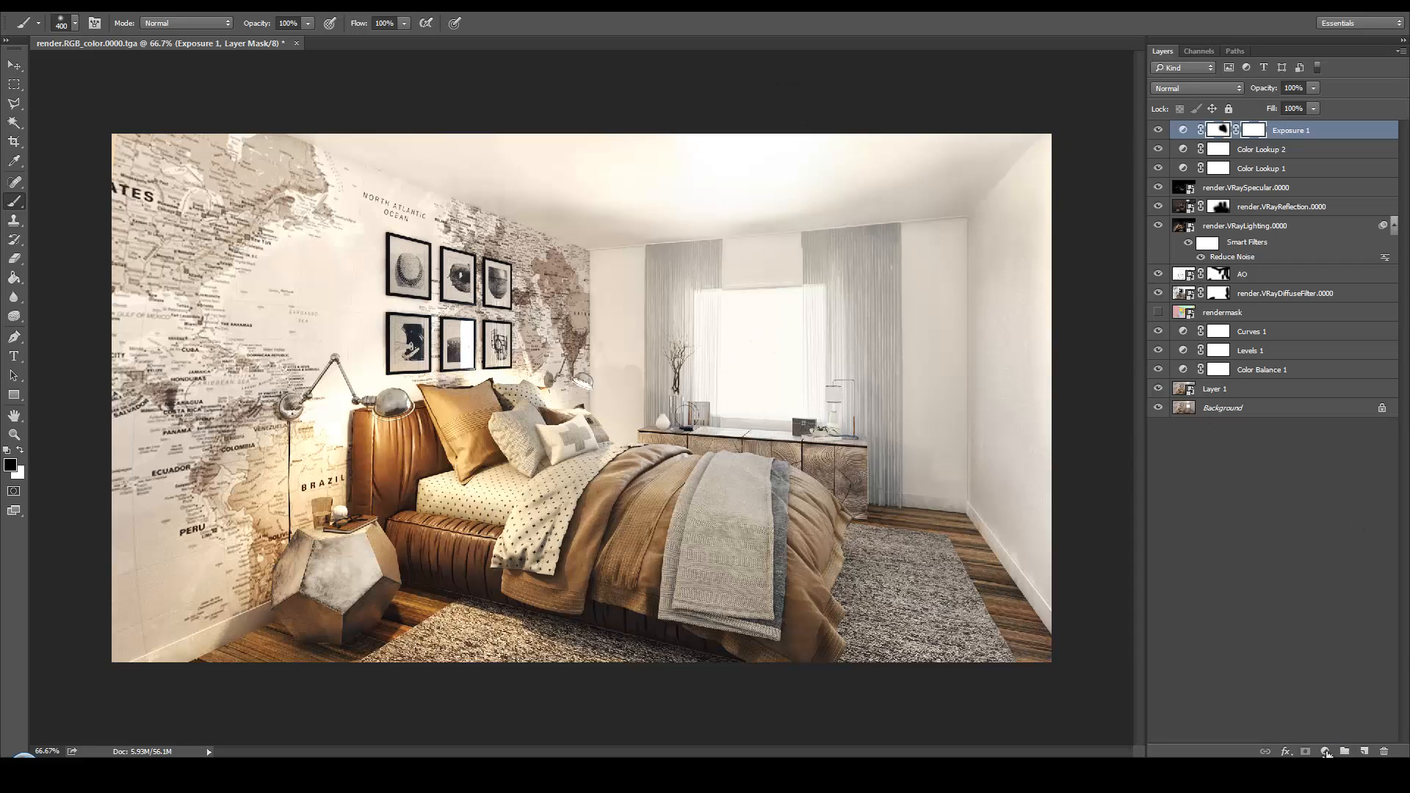
Select both window curtains by colour on the rendermask layer with the Magic Wand
left_click(1281, 315)
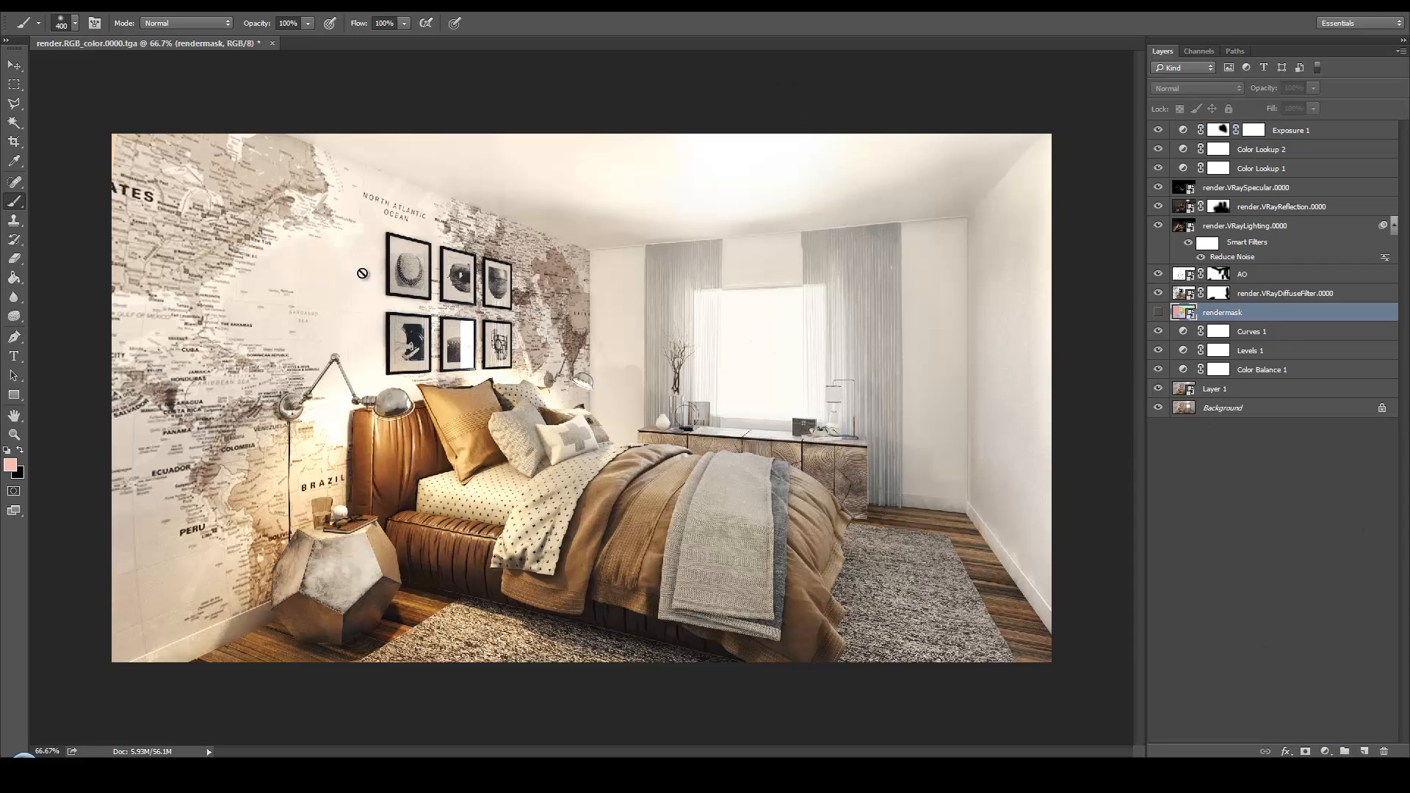
left_click(13, 123)
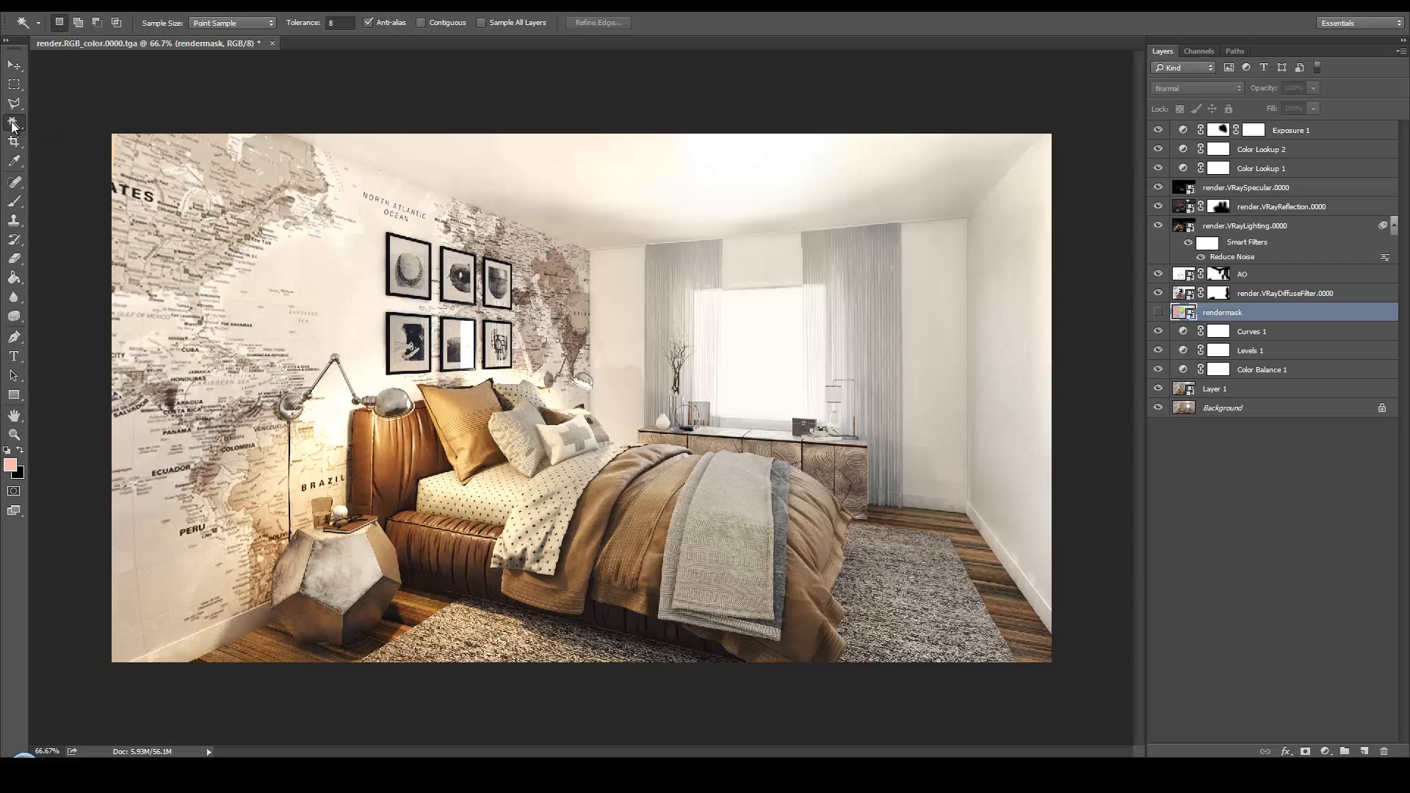
left_click(659, 275)
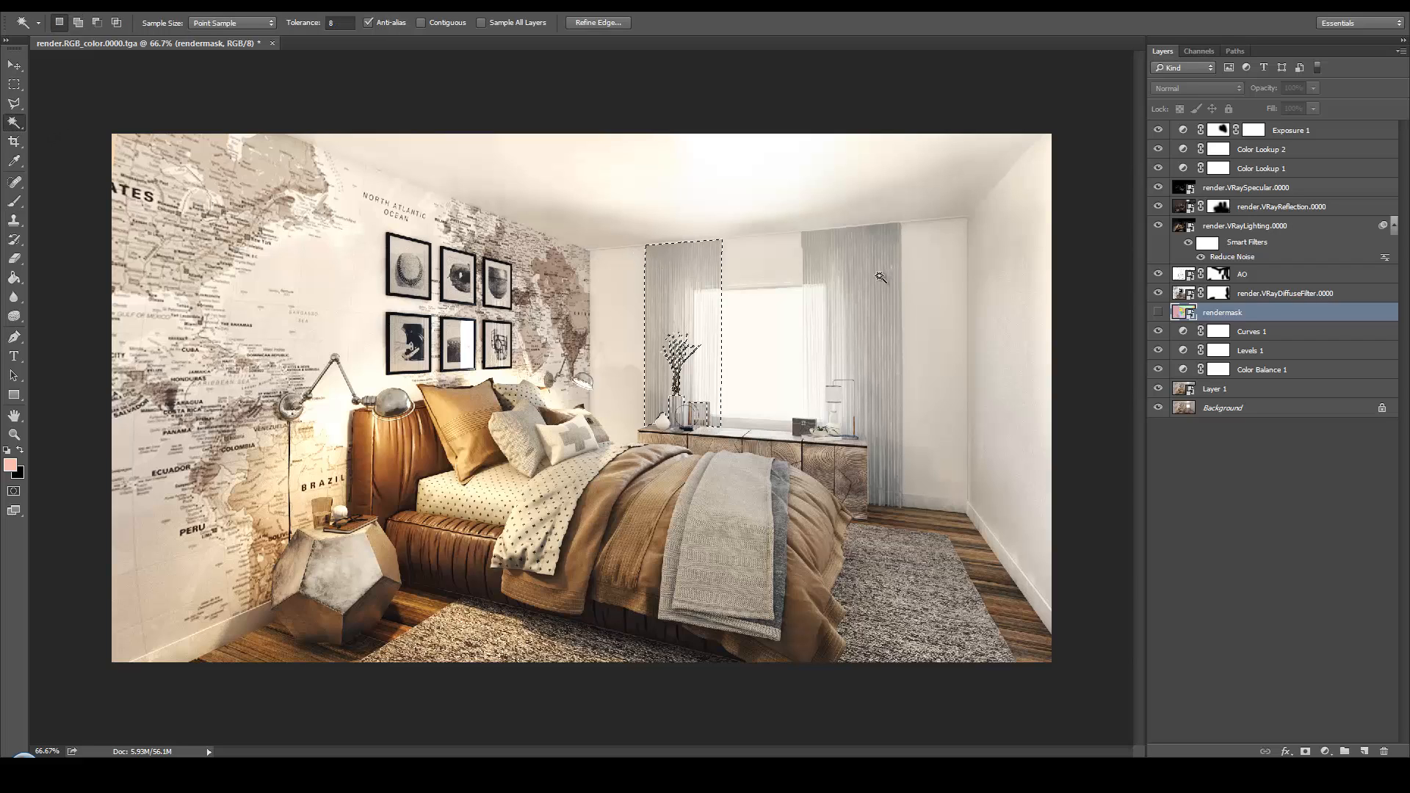
left_click(879, 275, "shift")
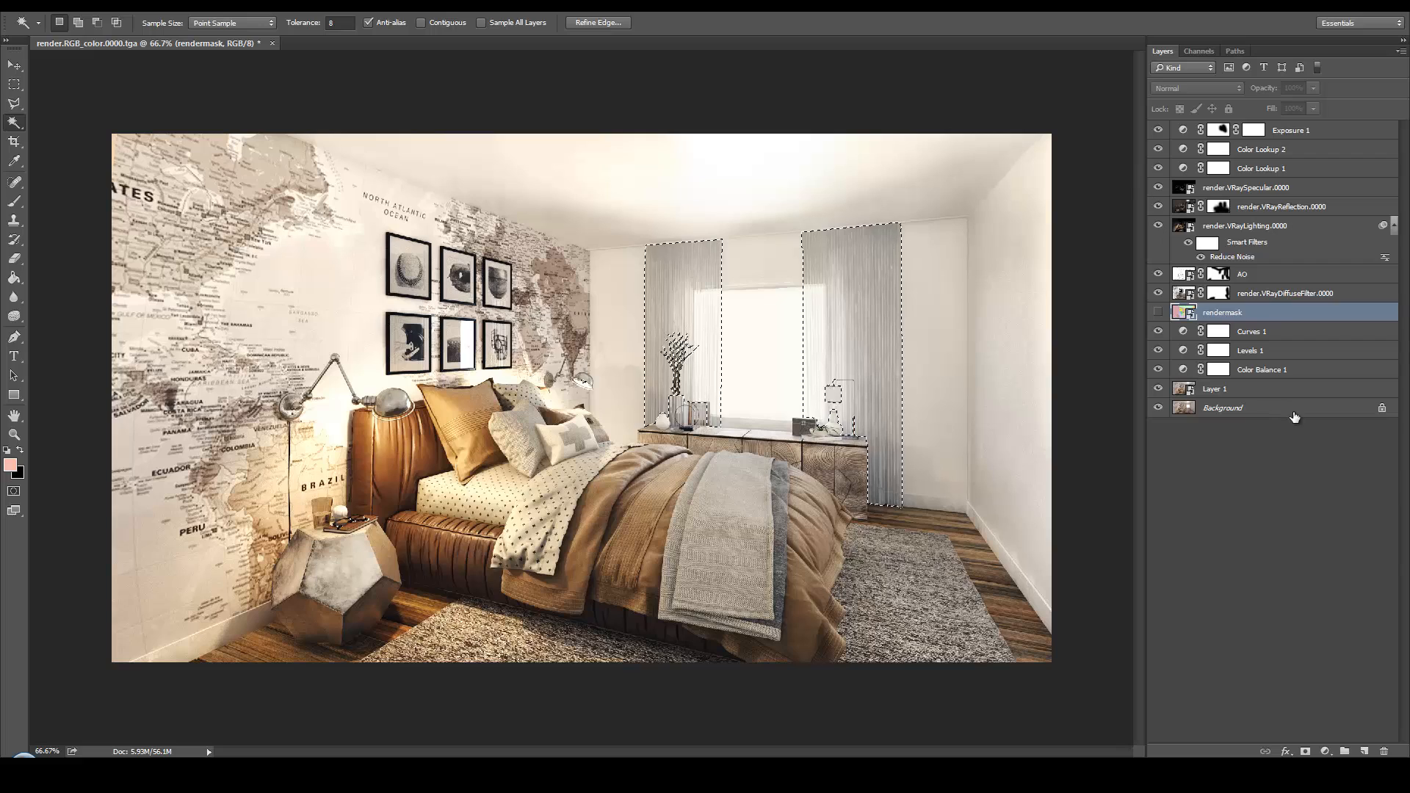
Add a Levels adjustment layer above Exposure 1 for the selected curtains, with the midtones set to 1.59
left_click(1298, 146)
left_click(1293, 131)
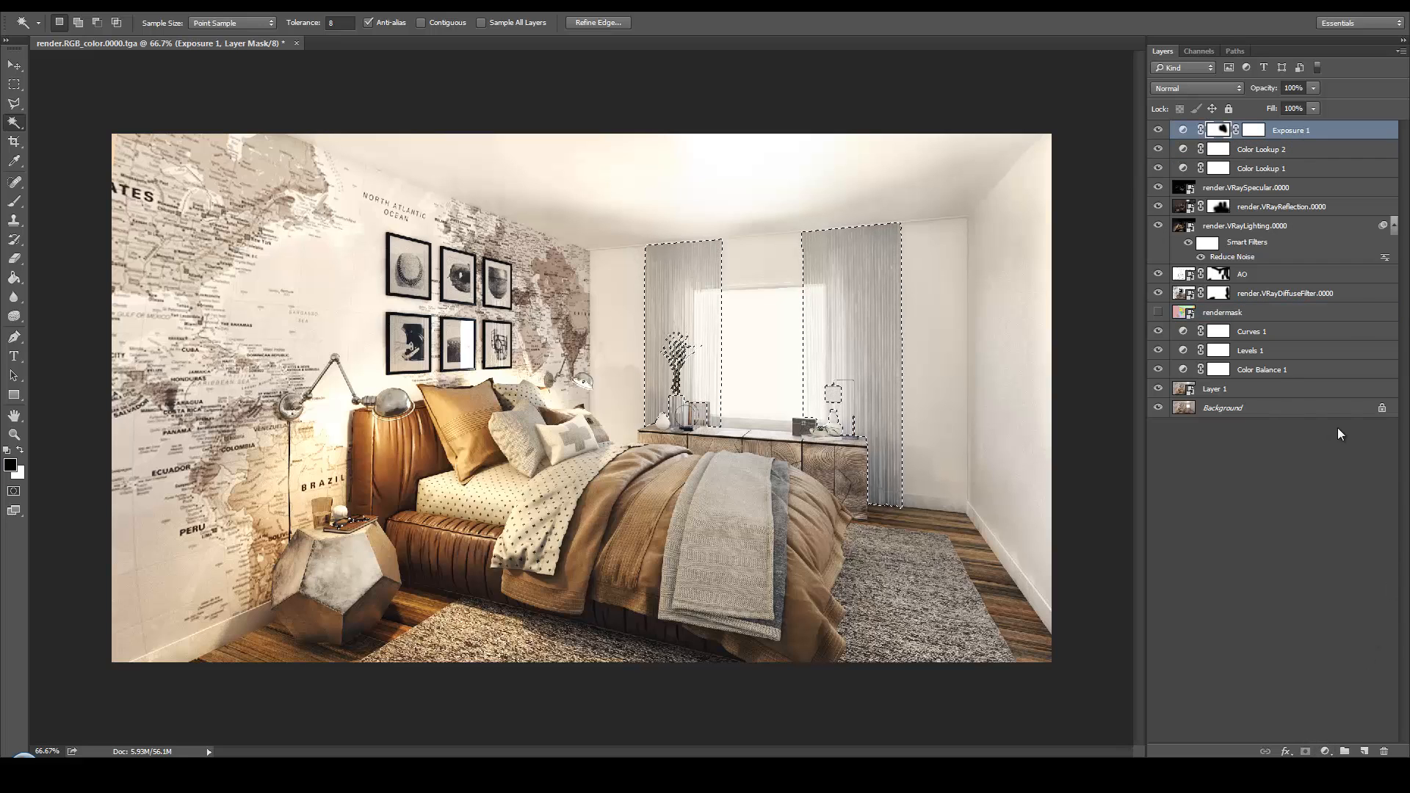
left_click(1328, 750)
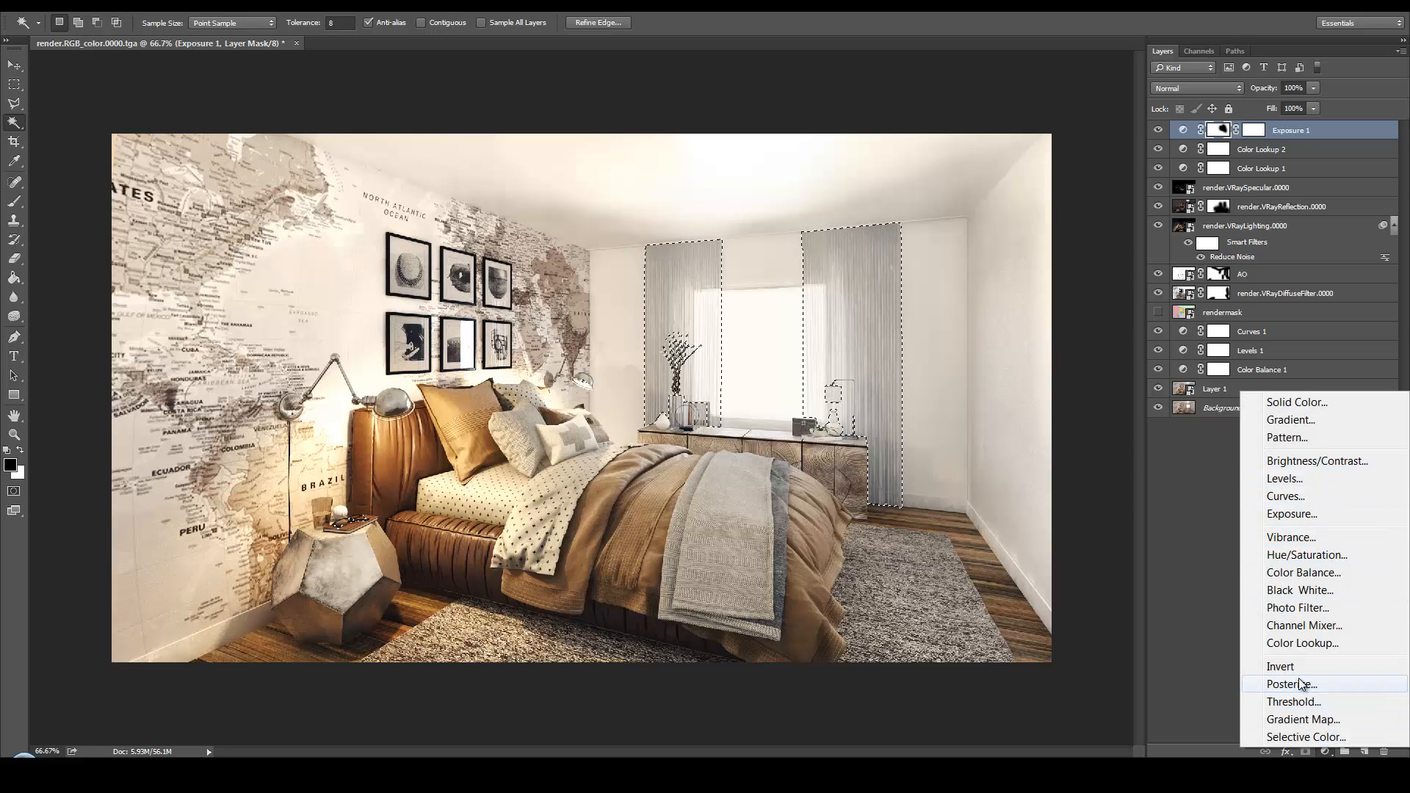
left_click(1300, 479)
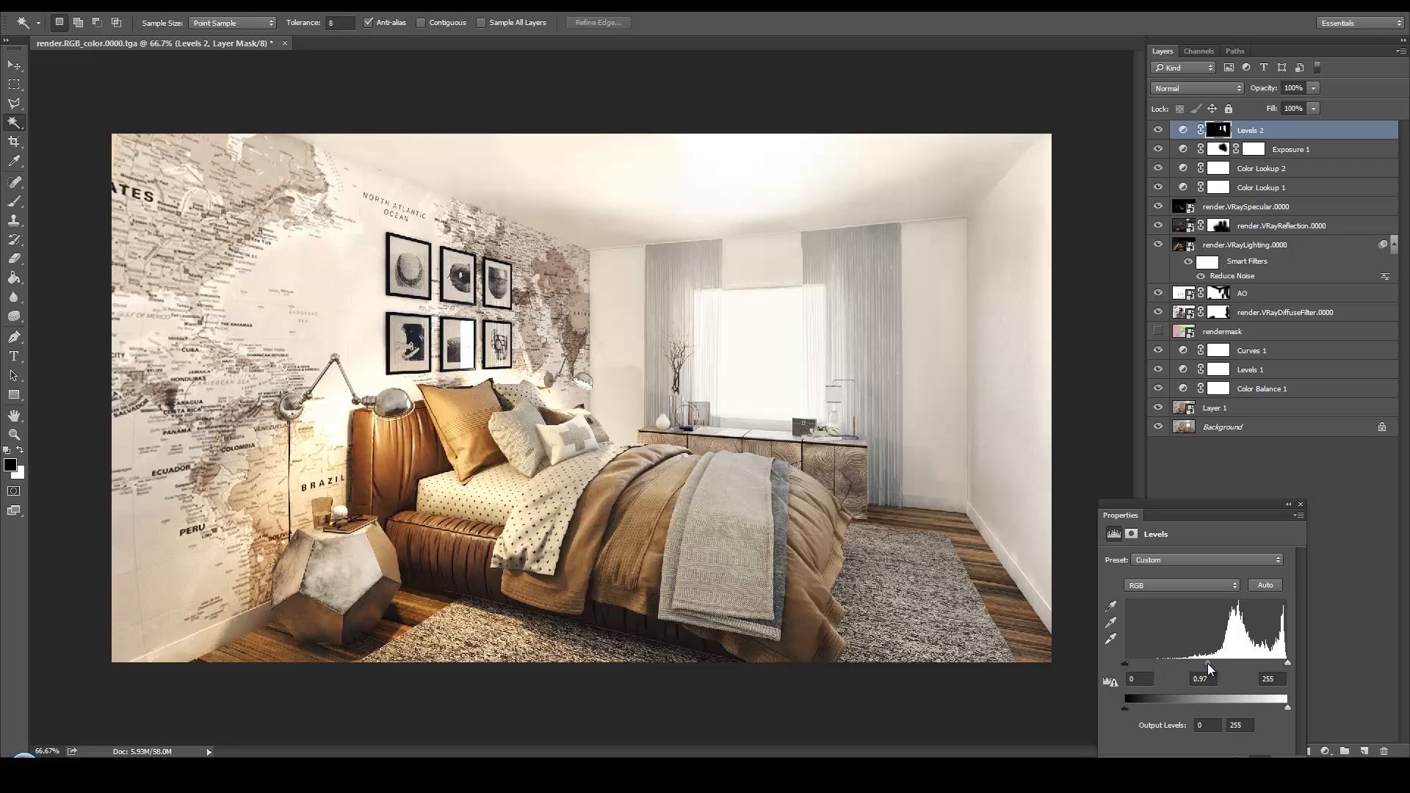
left_click_drag(1209, 667, 1188, 664)
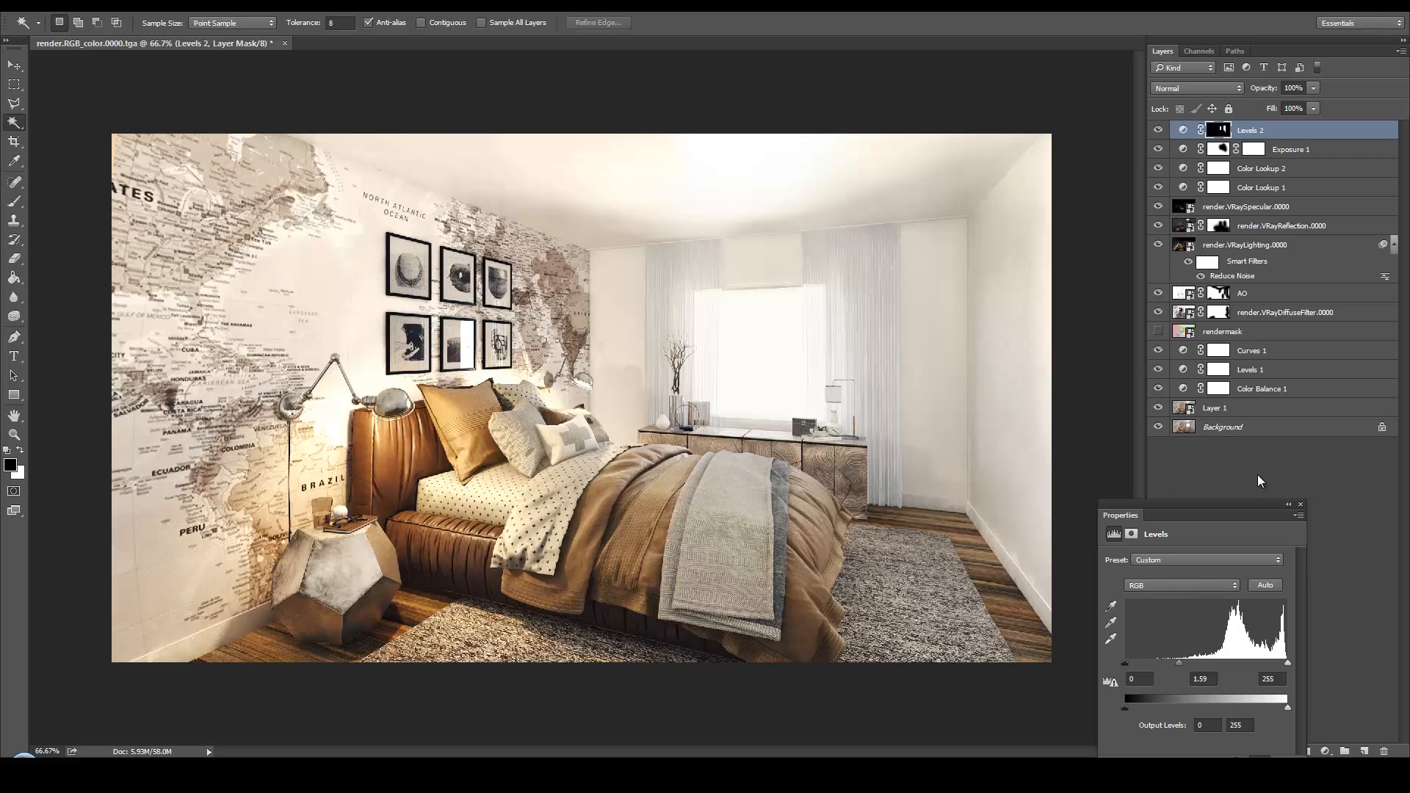
left_click(1301, 506)
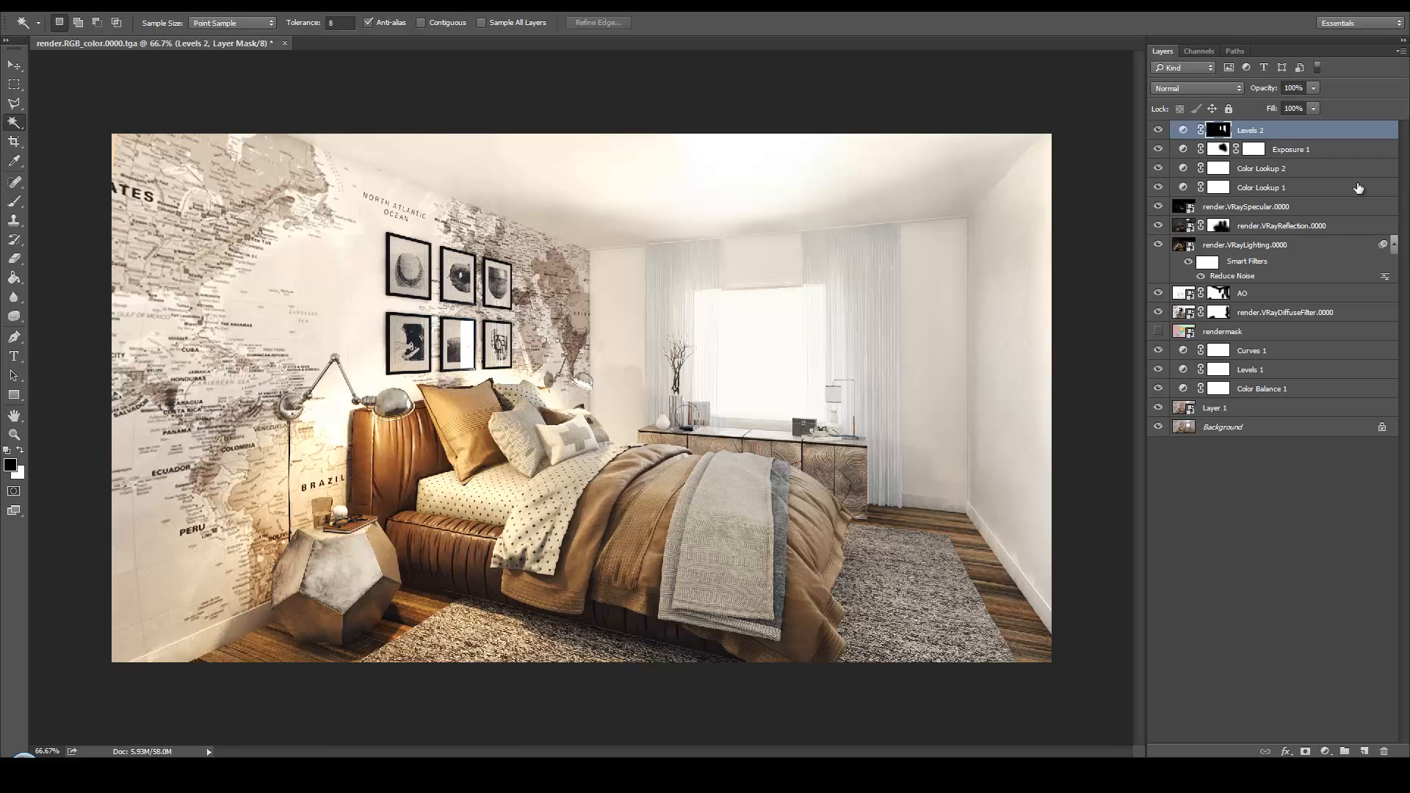
Select the window pane on the temporarily shown rendermask layer, then make Levels 2 active and hide rendermask again
left_click(1161, 330)
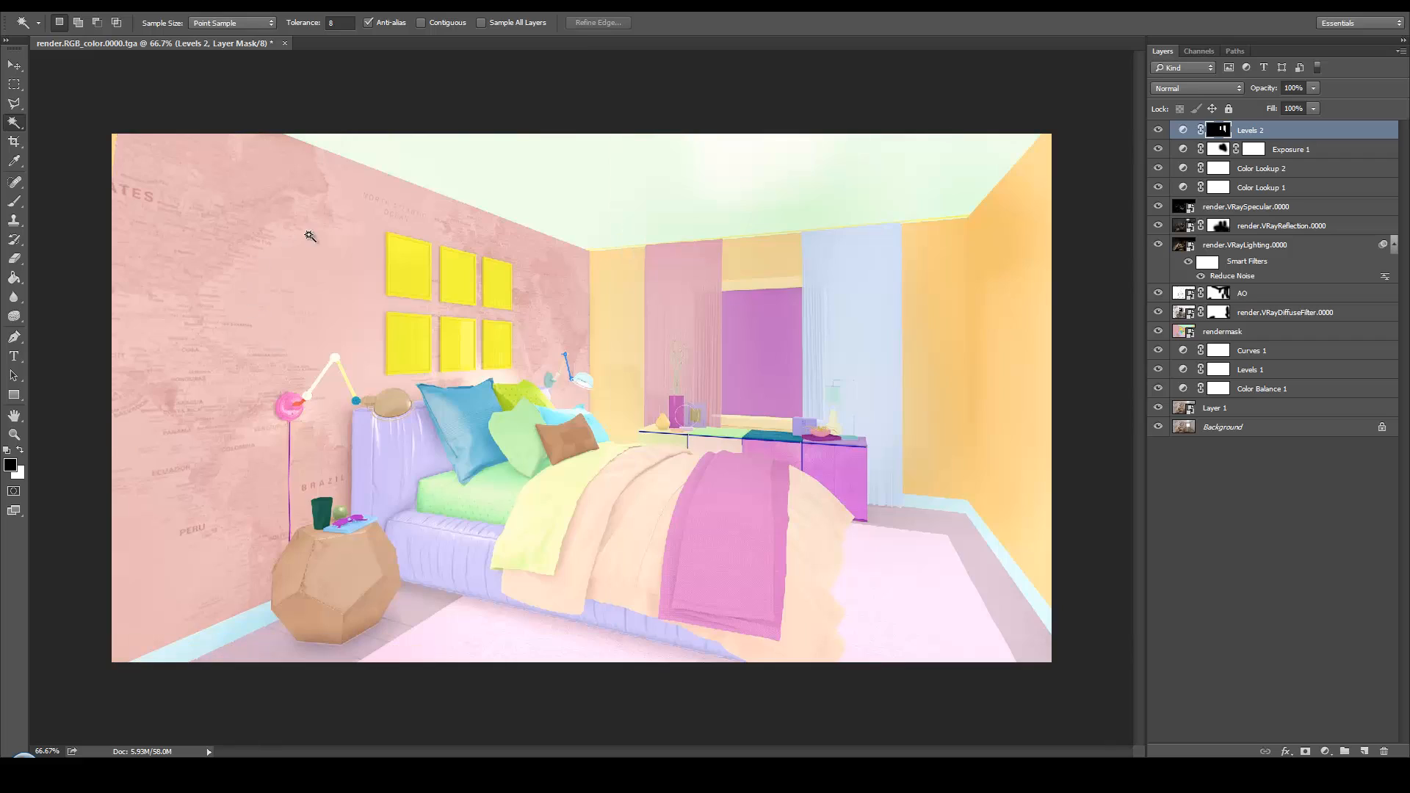
left_click(786, 335)
left_click(1219, 332)
left_click(762, 329)
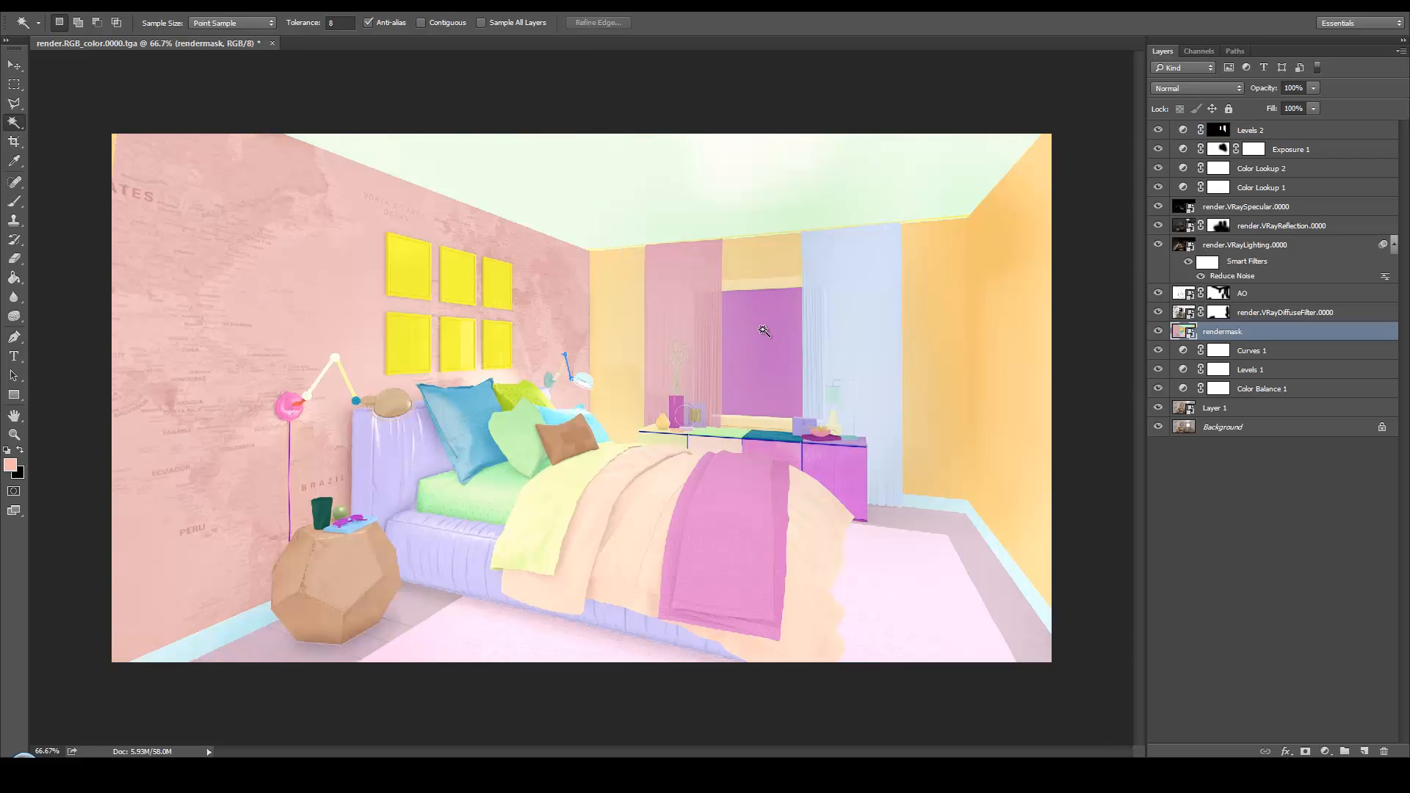
left_click(1279, 135)
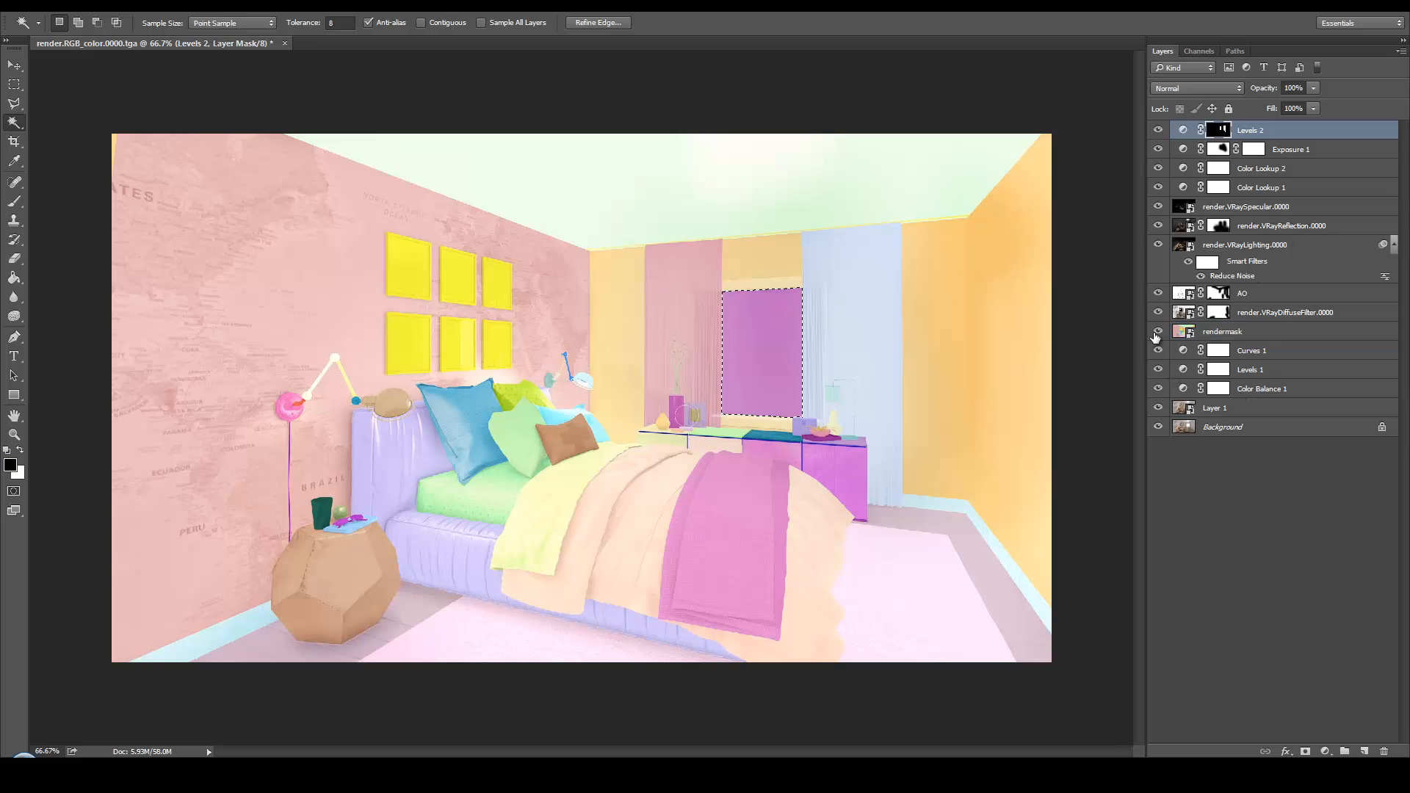
left_click(1159, 332)
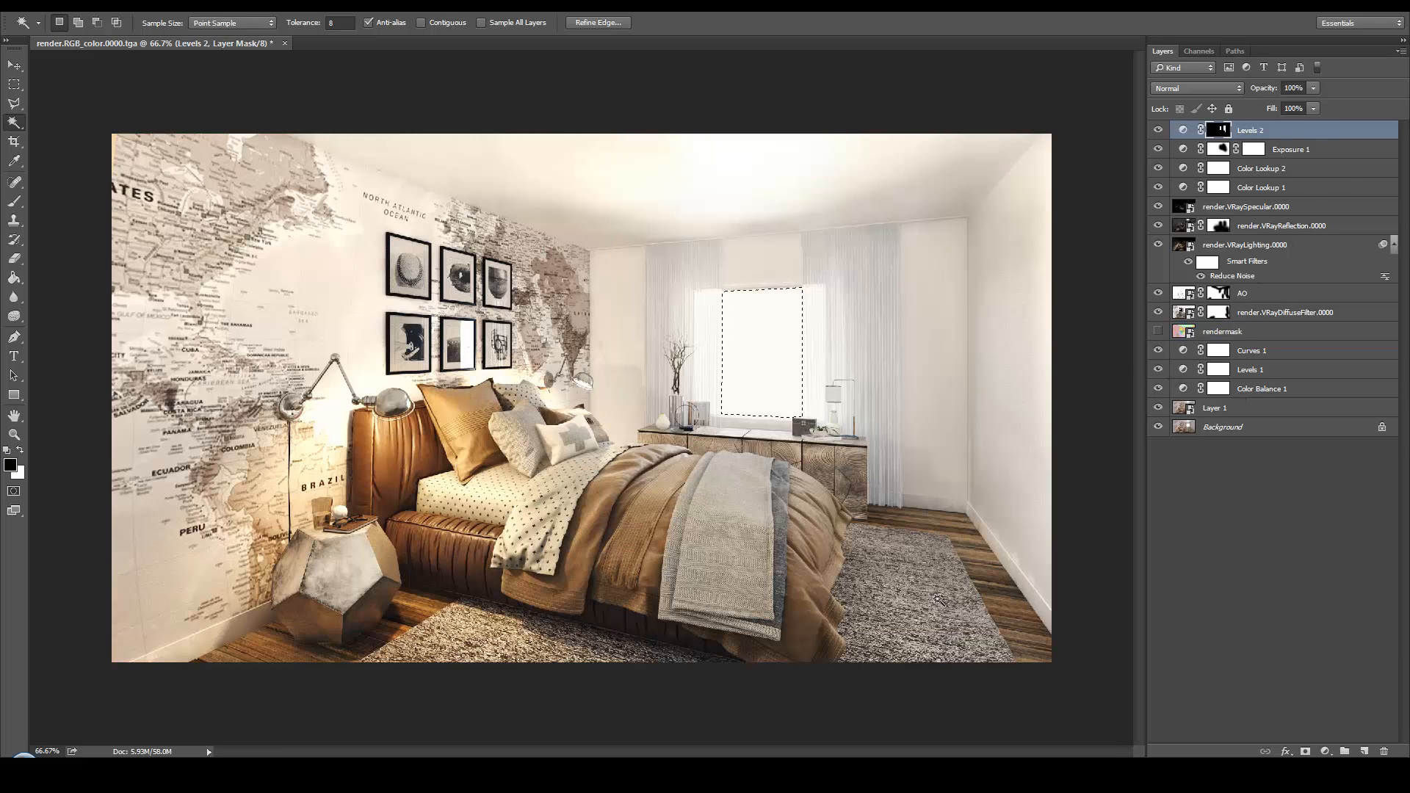
Create a new layer above Levels 2 and set the foreground colour to light blue #add3f9
left_click(1364, 751)
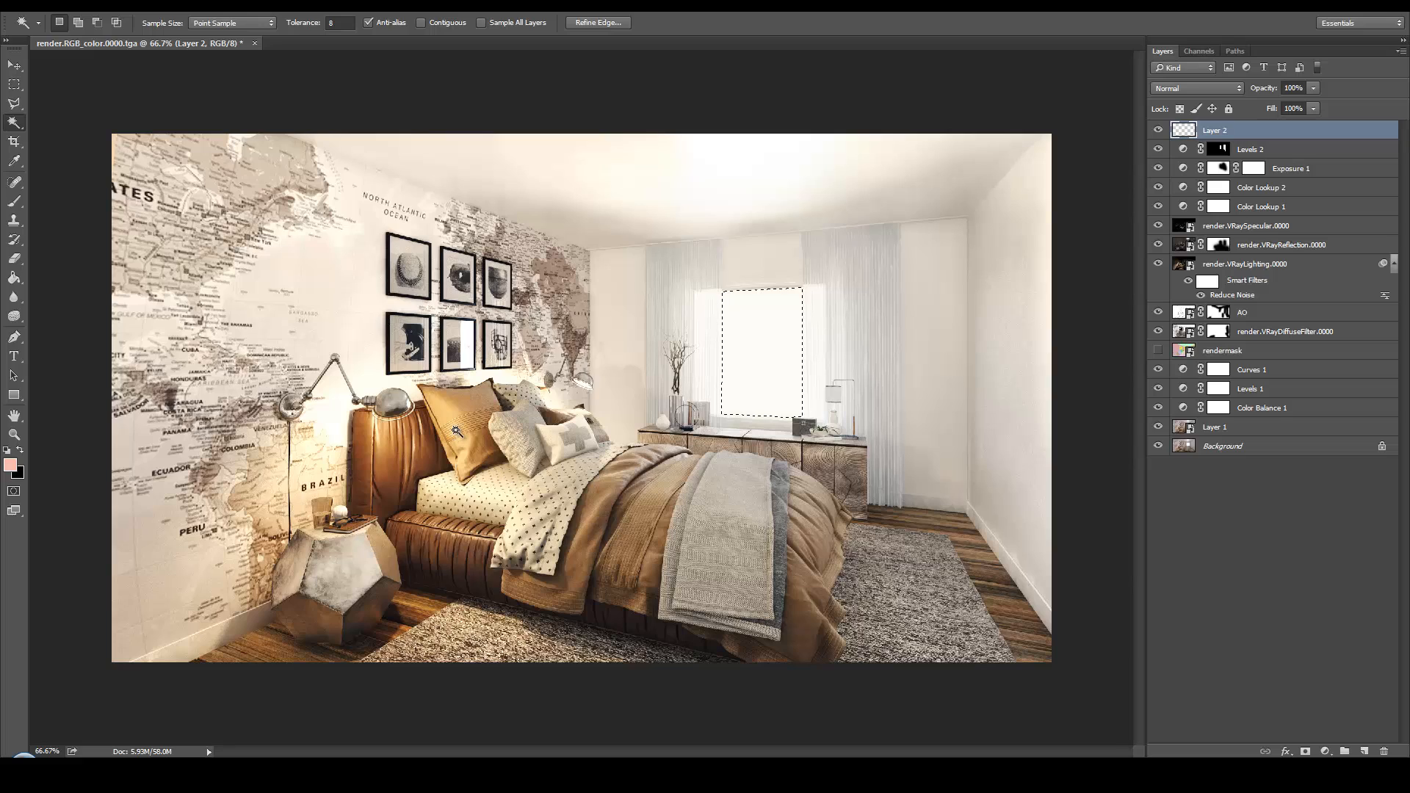
left_click(21, 451)
left_click(20, 451)
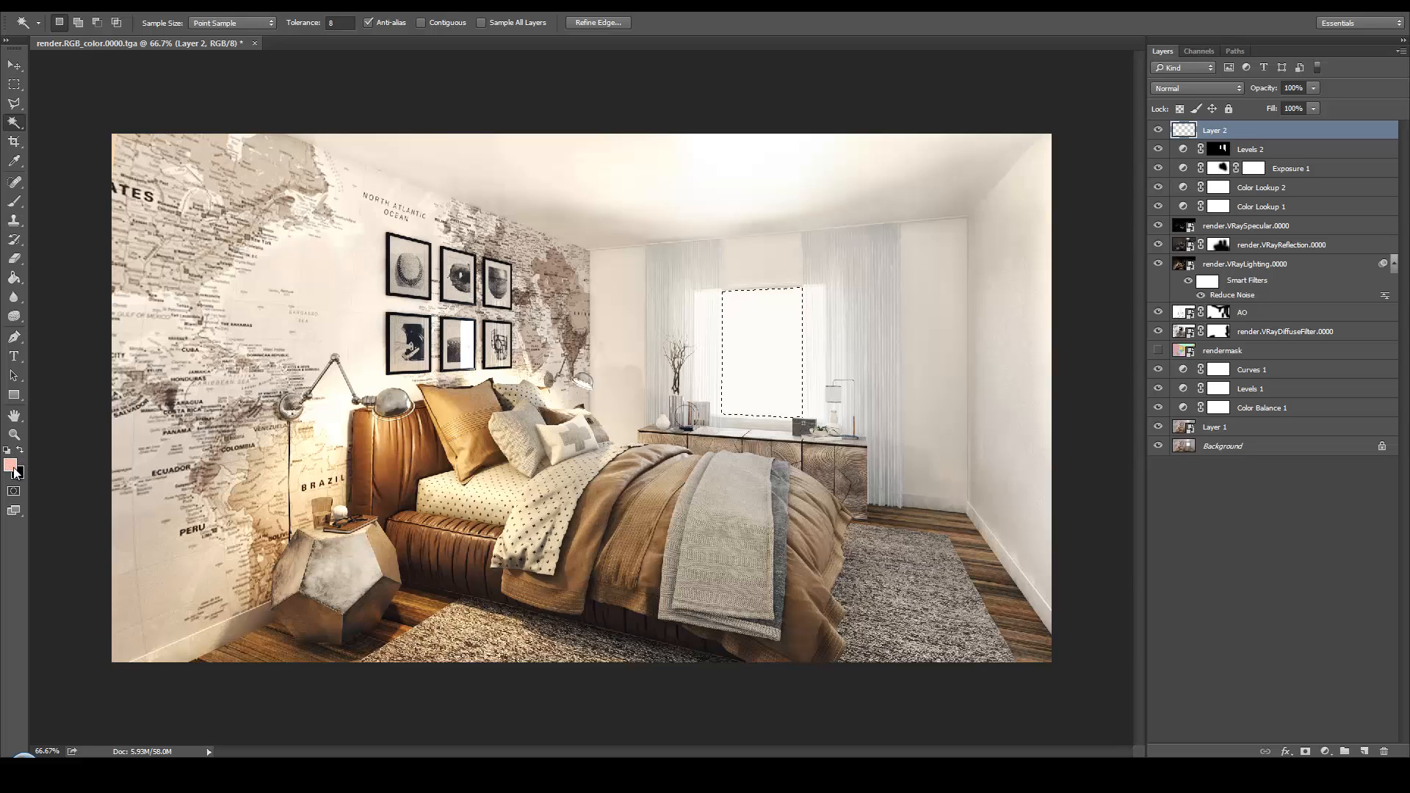
left_click(10, 464)
left_click_drag(577, 460, 571, 475)
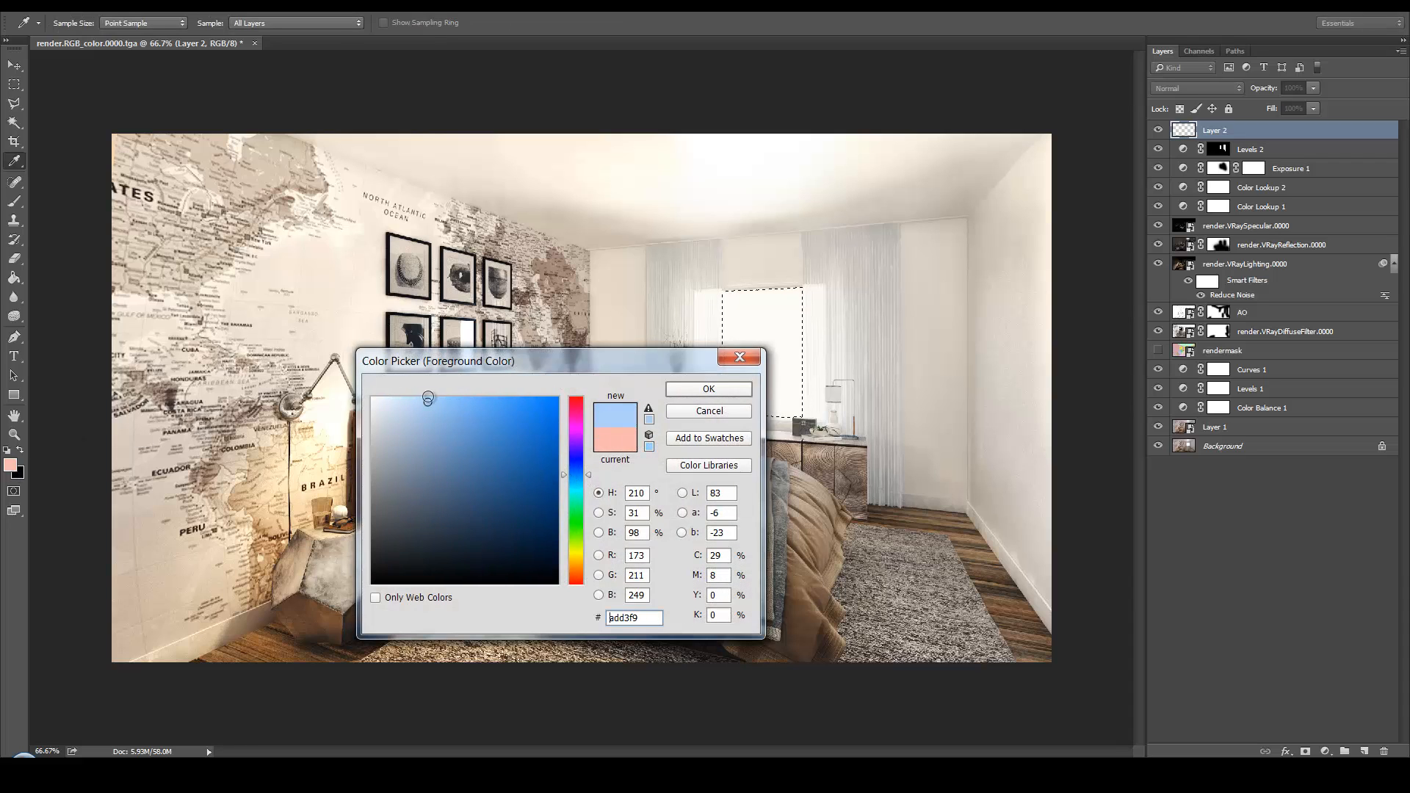
left_click(708, 388)
Fill the window selection with a linear foreground-to-transparent gradient, blue at its upper edge, and clear the selection
key("w")
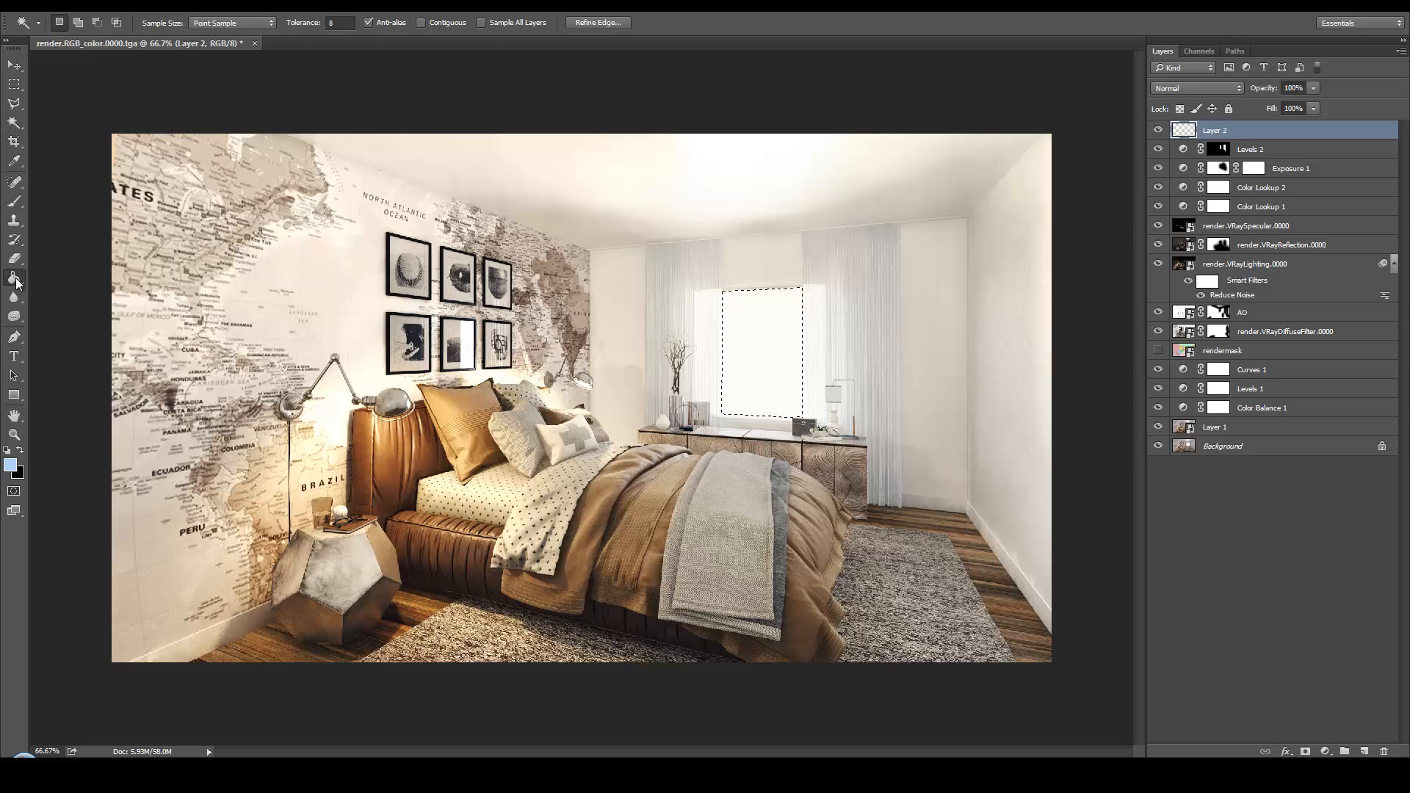
left_click(21, 276)
left_click(63, 277)
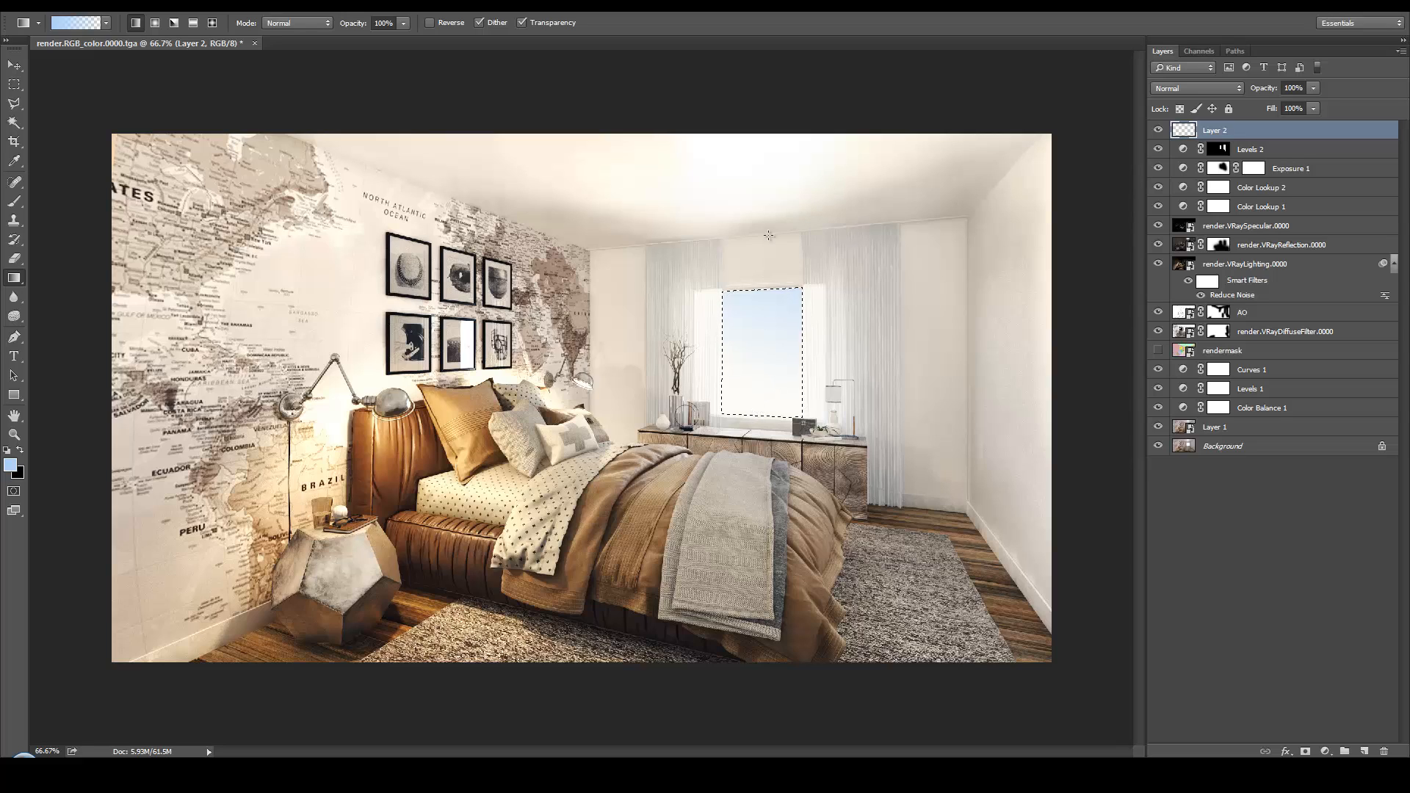
left_click_drag(713, 450, 713, 450)
key("ctrl+d")
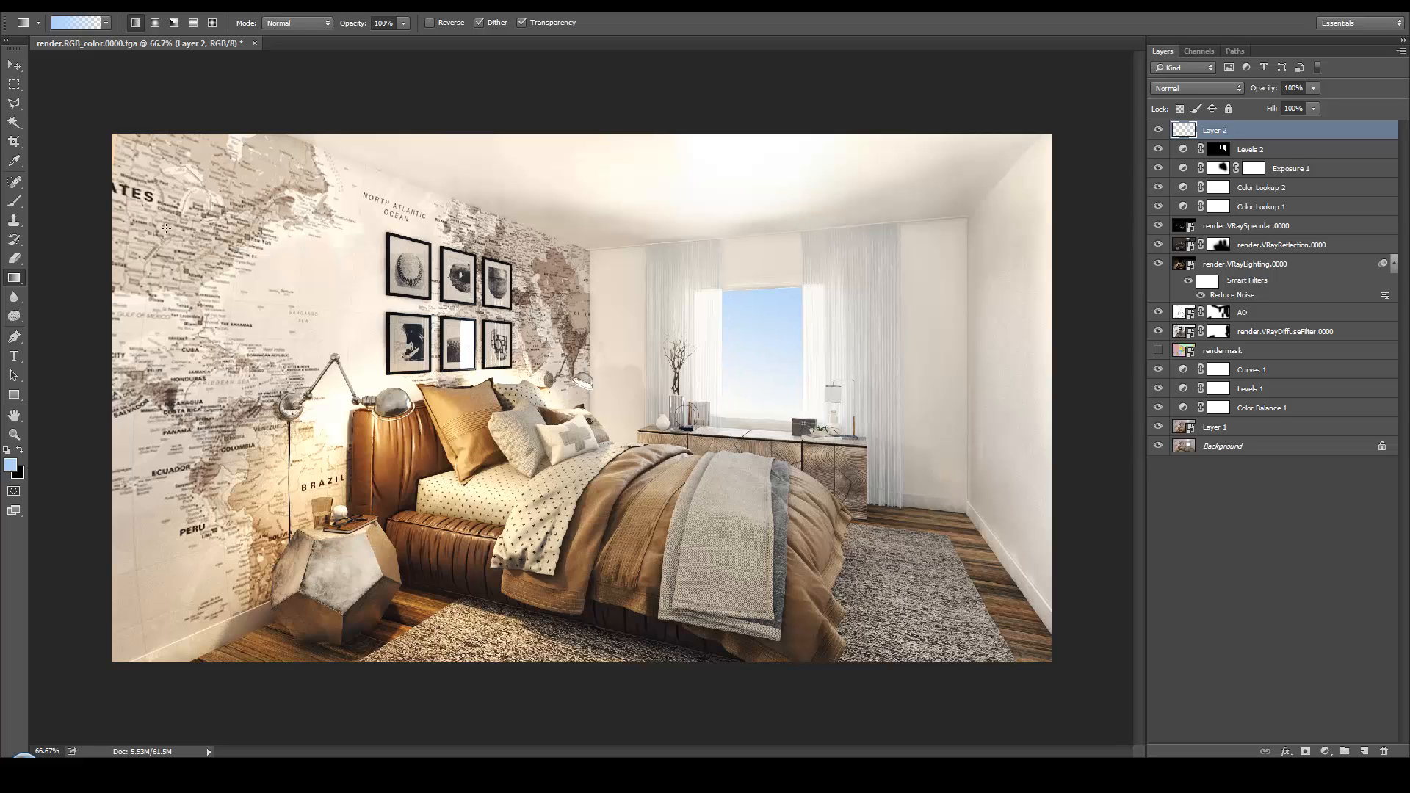
Enlarge the sky gradient with Free Transform so it extends past the window opening over the inner curtain edges
left_click(14, 66)
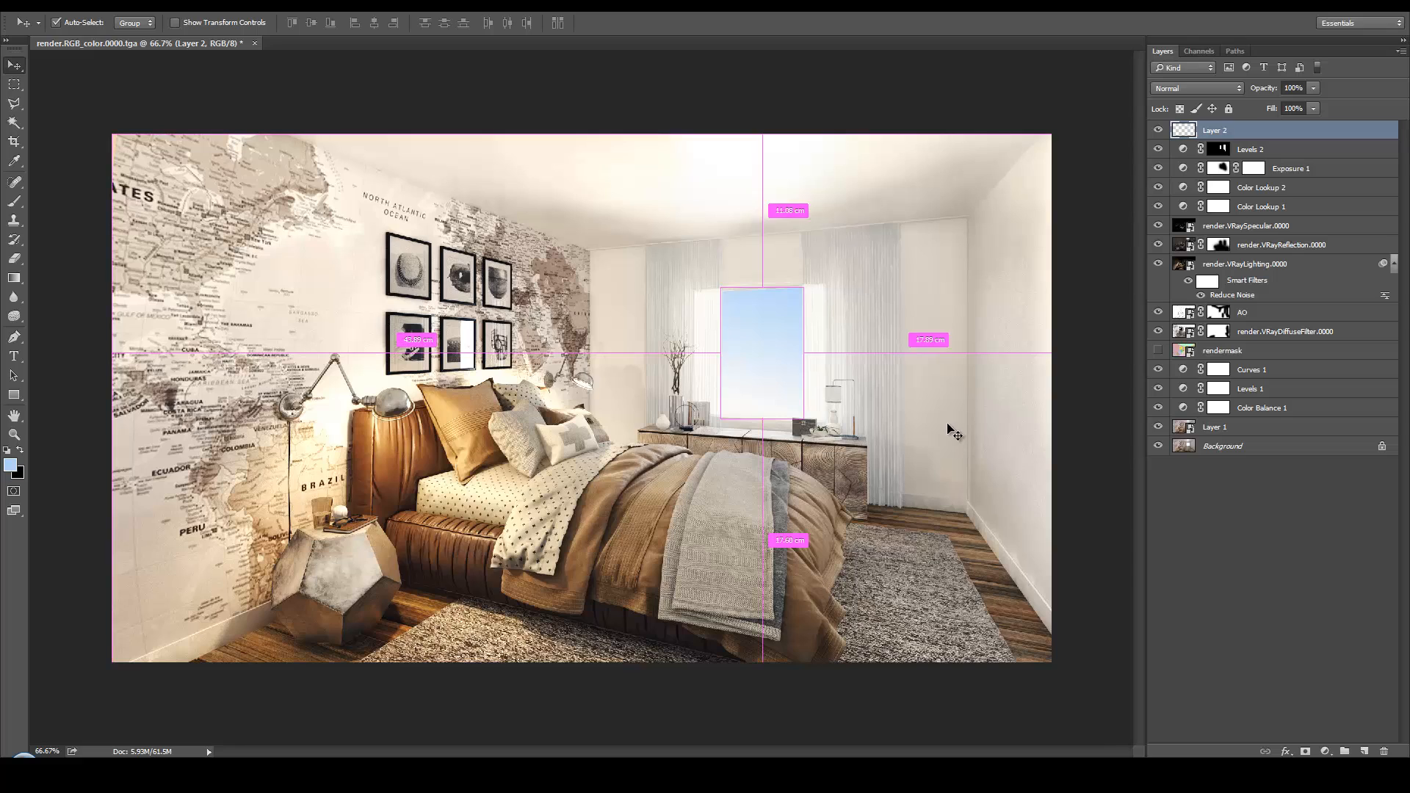
key("ctrl+t")
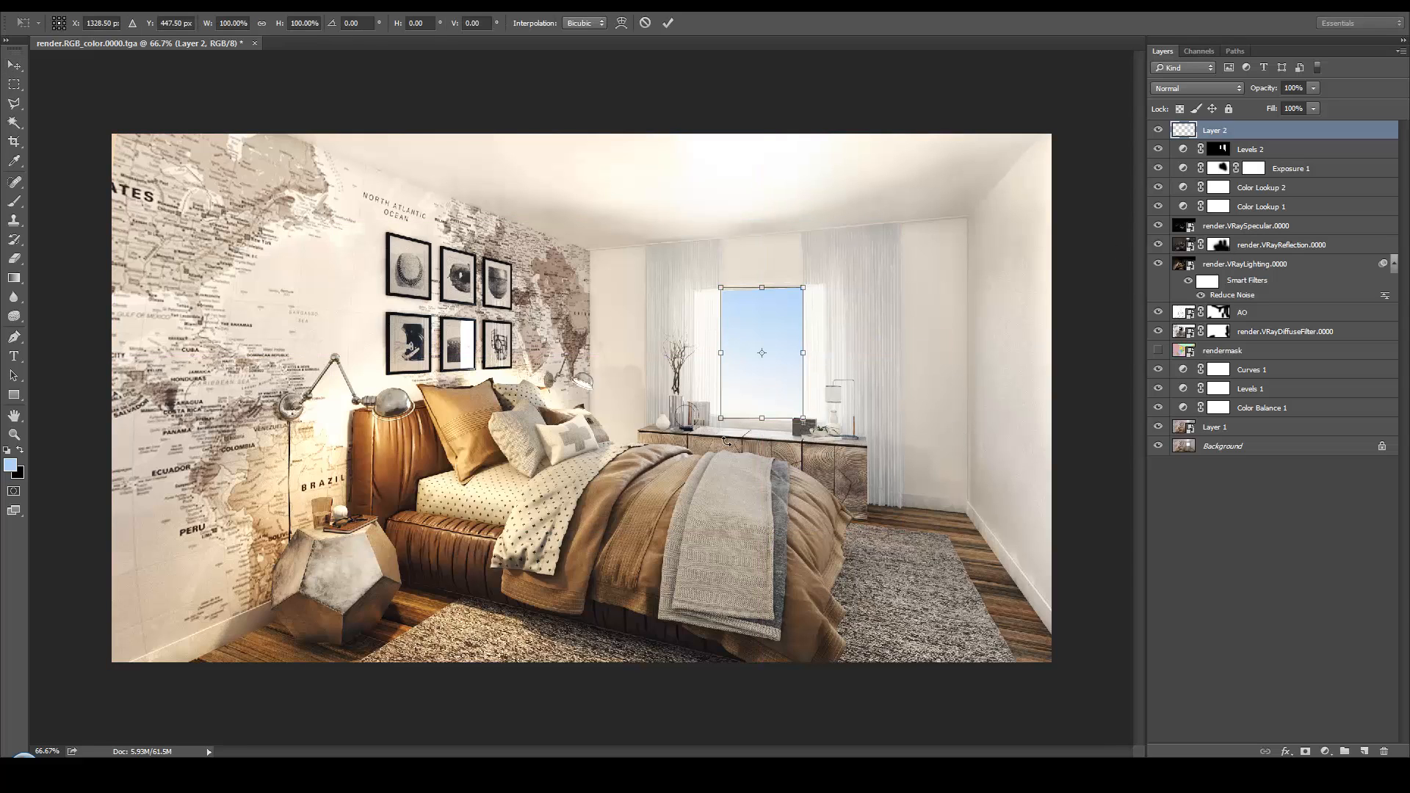
left_click_drag(719, 418, 700, 451)
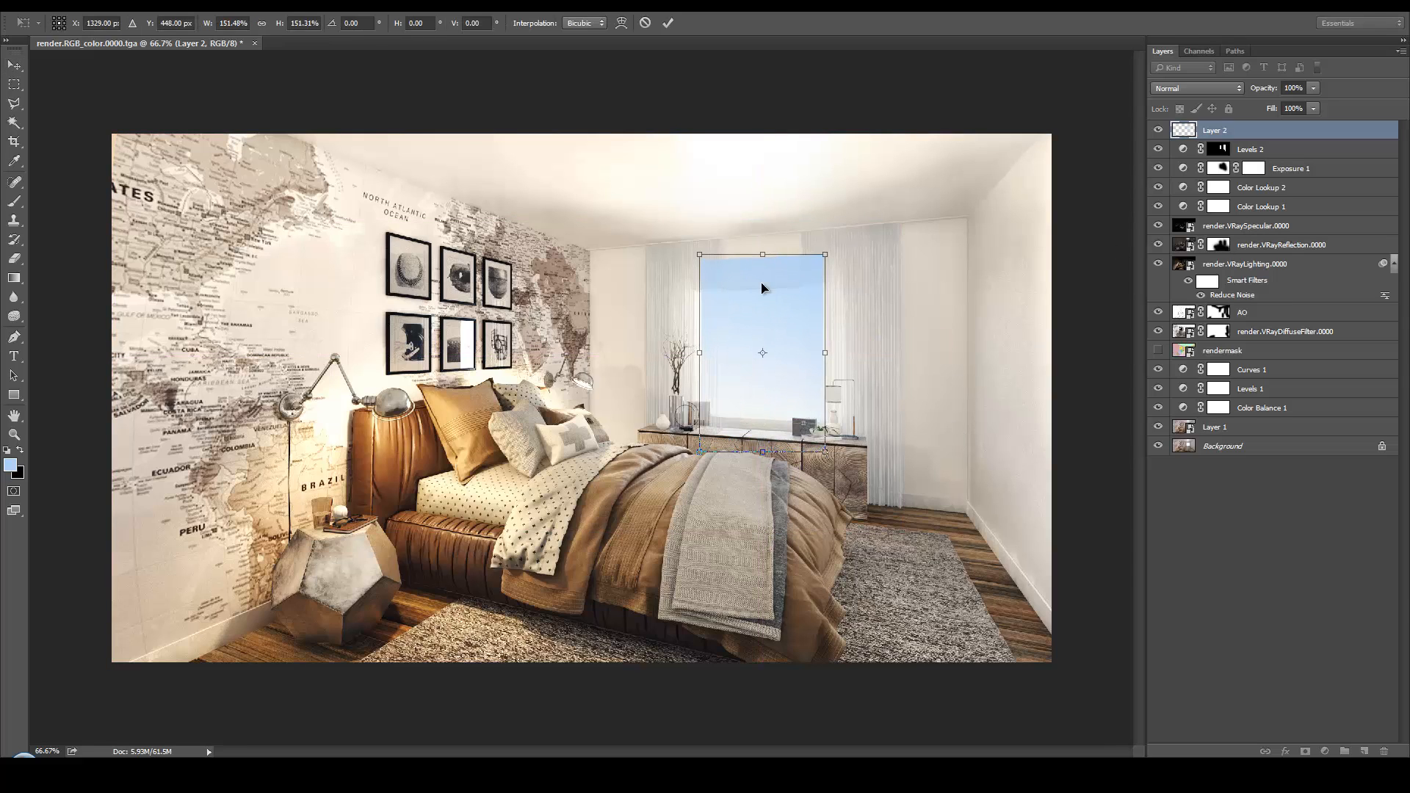
left_click_drag(779, 285, 841, 237)
key("Return")
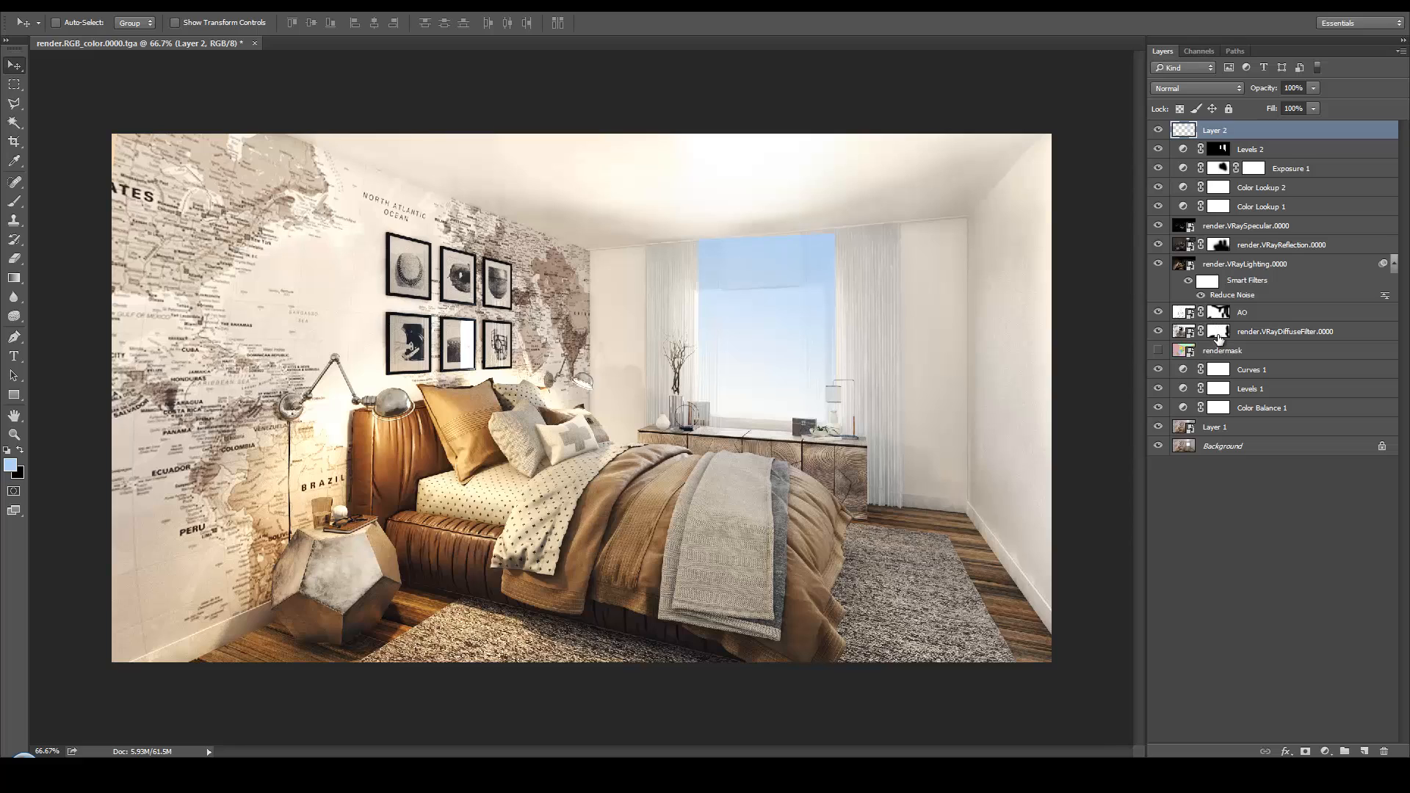
Select the window pane and both curtains on the rendermask layer and turn the selection into a mask on Layer 2
left_click(1233, 355)
key("w")
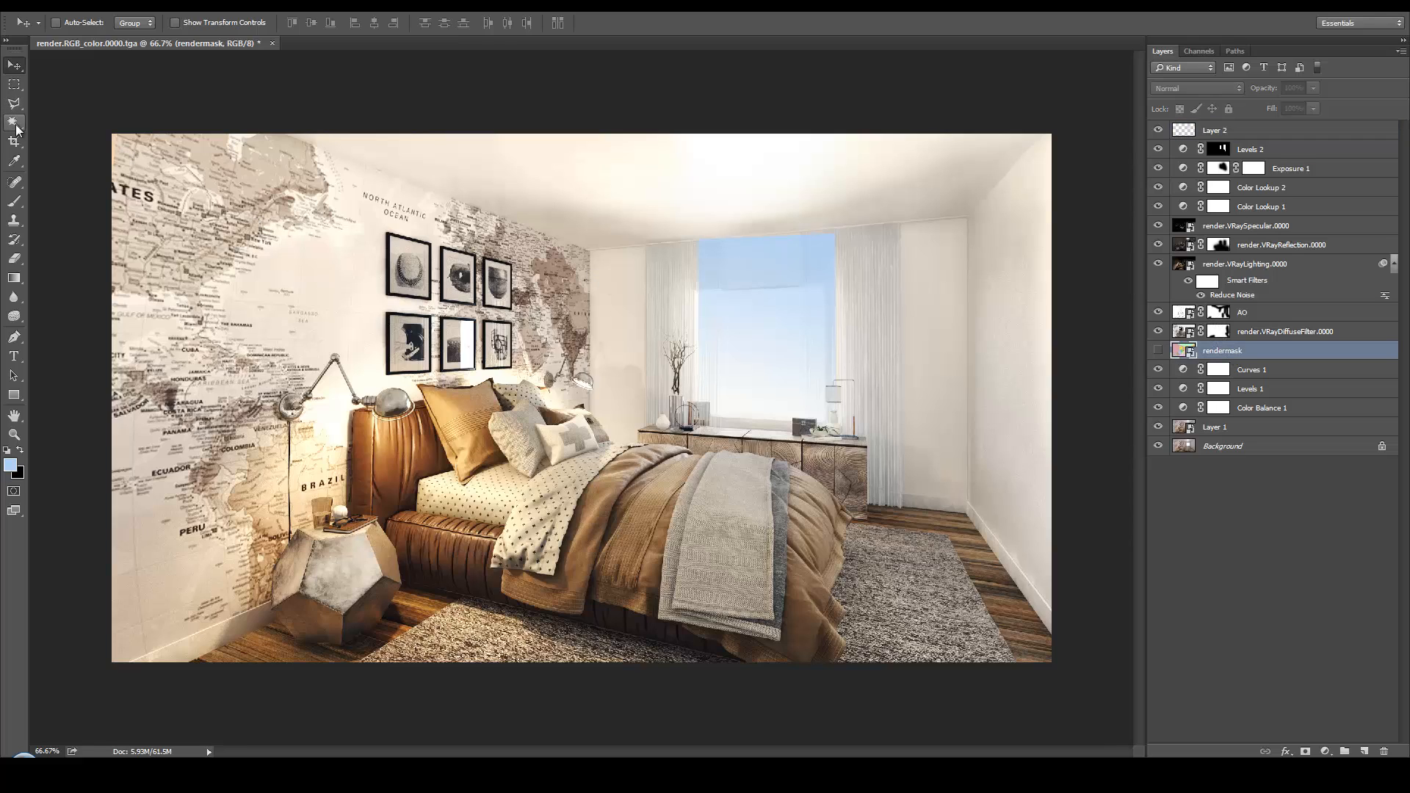
left_click(788, 345)
left_click(812, 336, "shift")
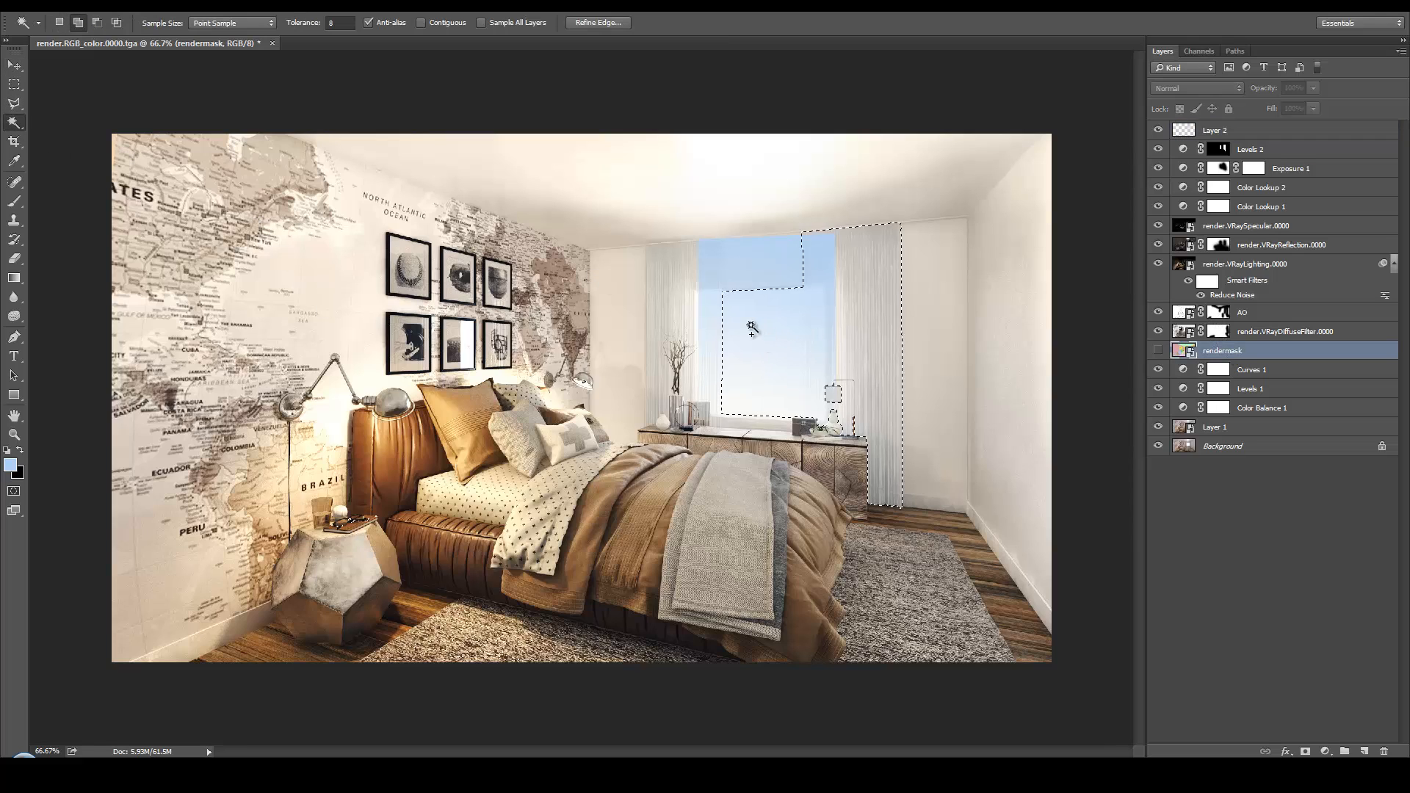
left_click(710, 331, "shift")
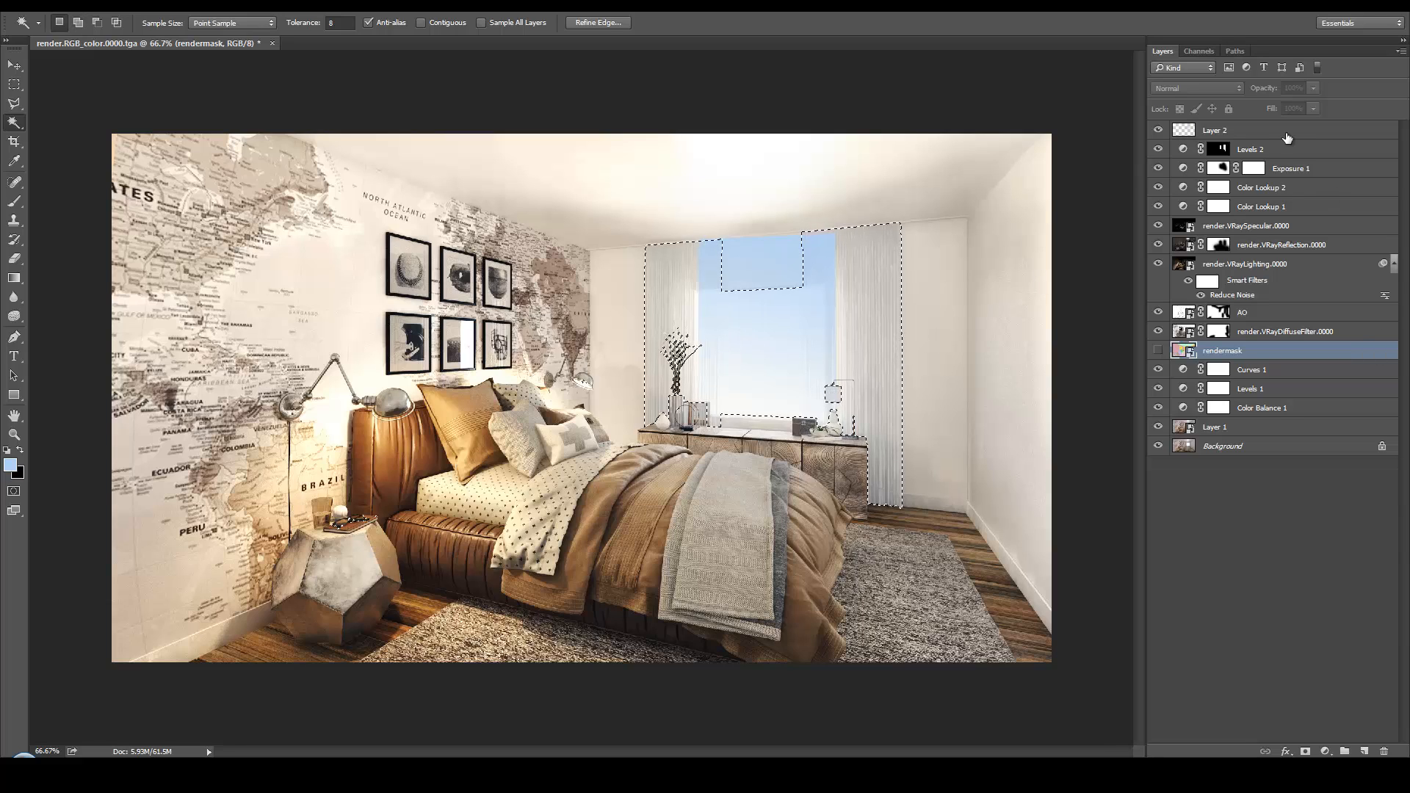
left_click(1286, 133)
left_click(1305, 752)
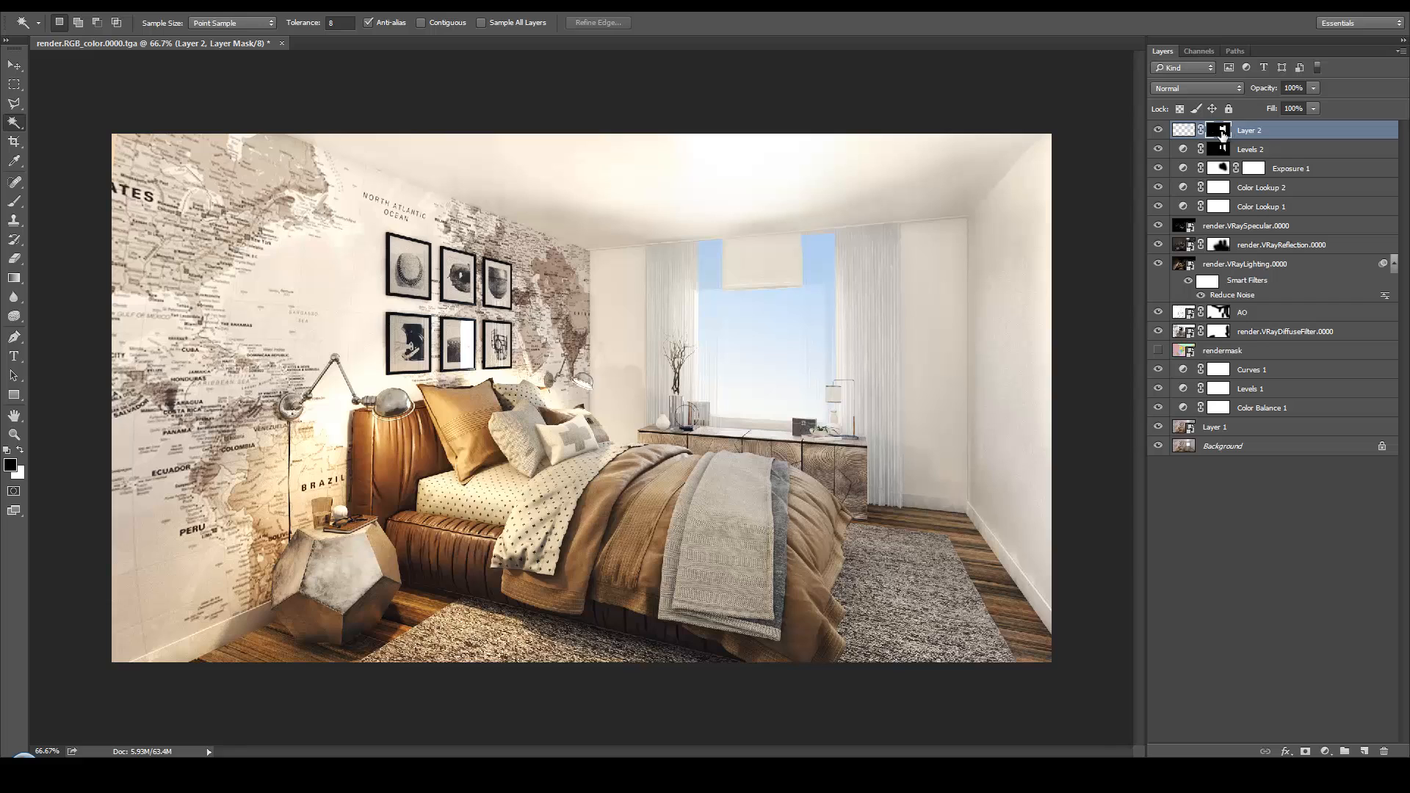
Paint black on Layer 2's mask with a 57 px hard round brush to hide the sky above the window opening
left_click(14, 201)
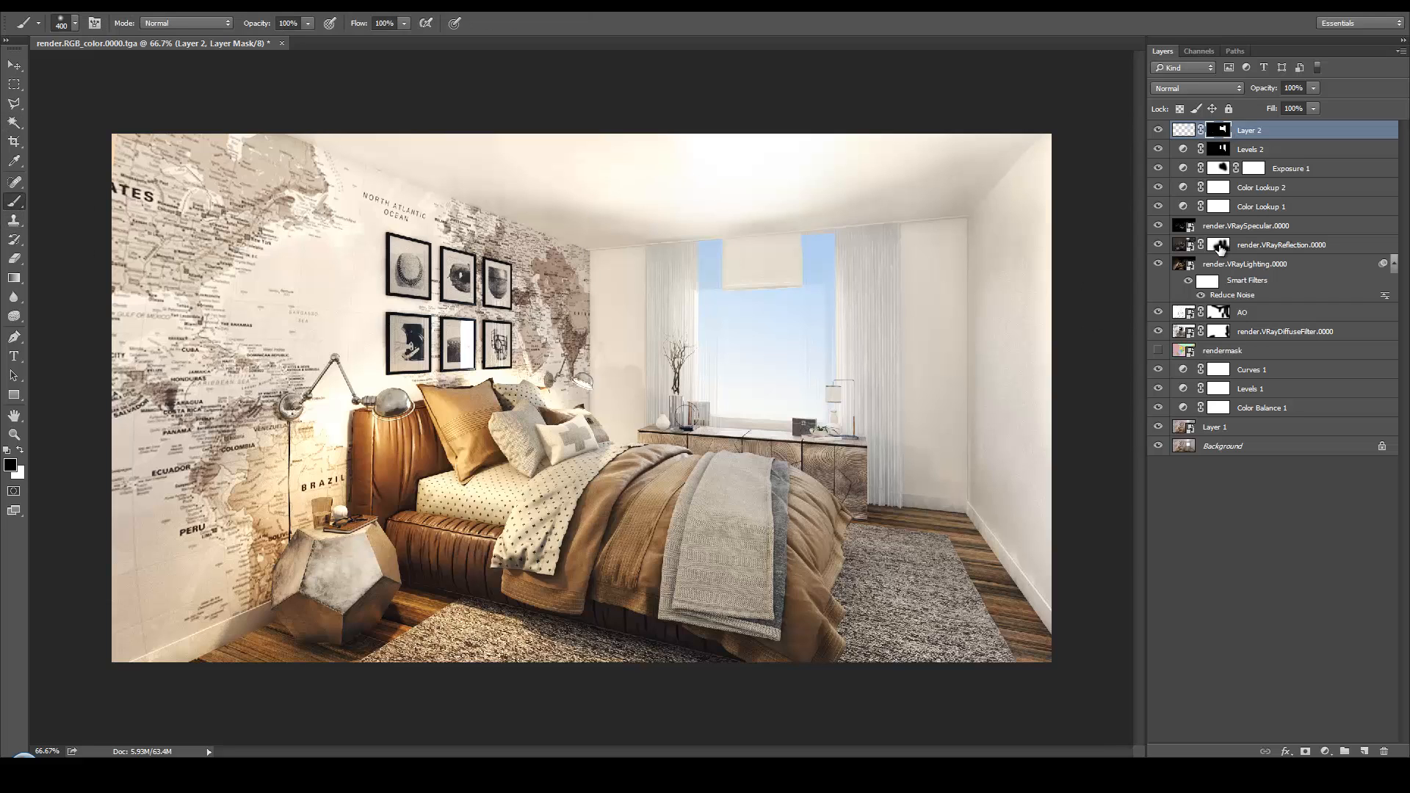
right_click(768, 207)
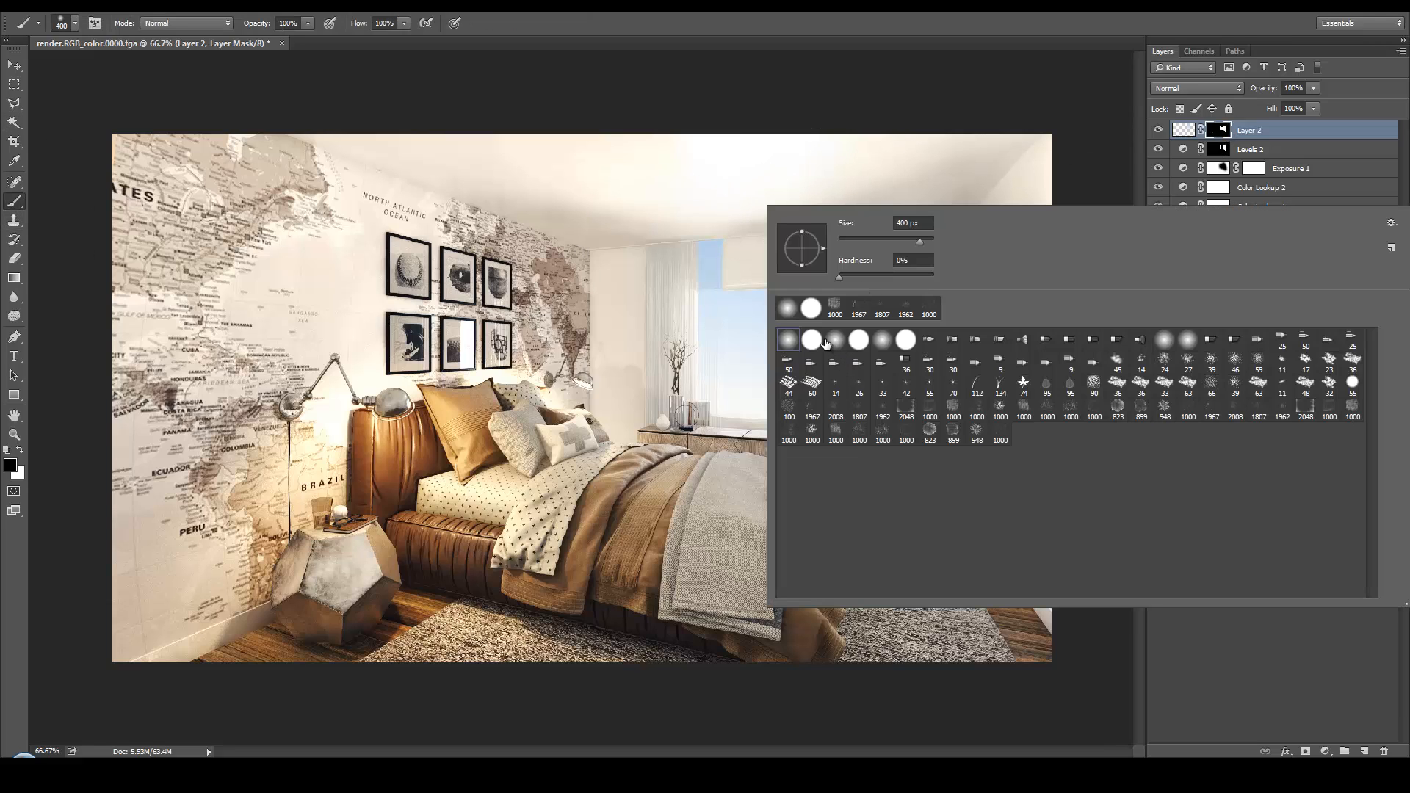
left_click(811, 339)
left_click_drag(917, 242, 866, 242)
key("Return")
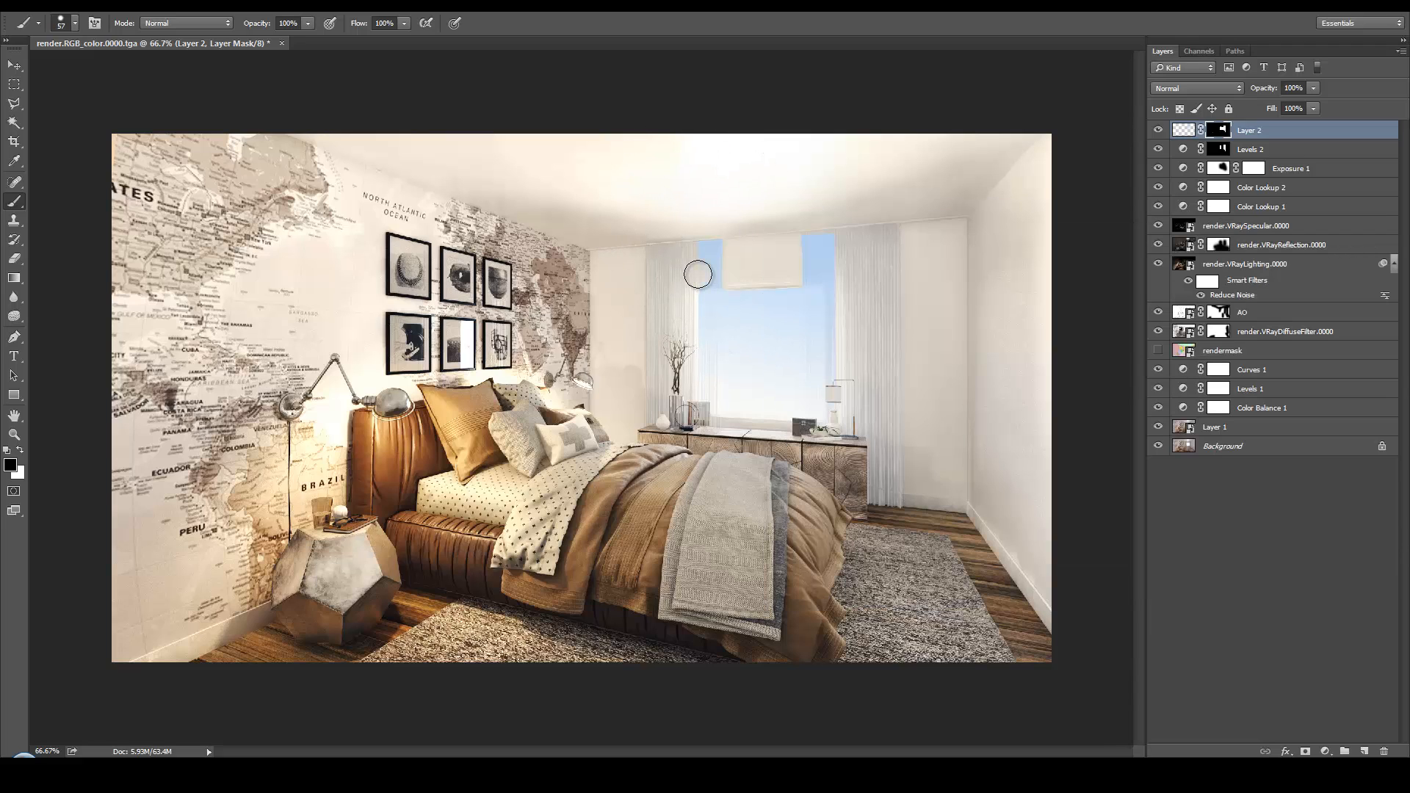
left_click(697, 274)
mouse_move(850, 272)
left_mouse_down()
mouse_move(877, 225)
mouse_move(791, 237)
mouse_move(668, 221)
mouse_move(678, 247)
mouse_move(772, 254)
mouse_move(689, 245)
left_mouse_up()
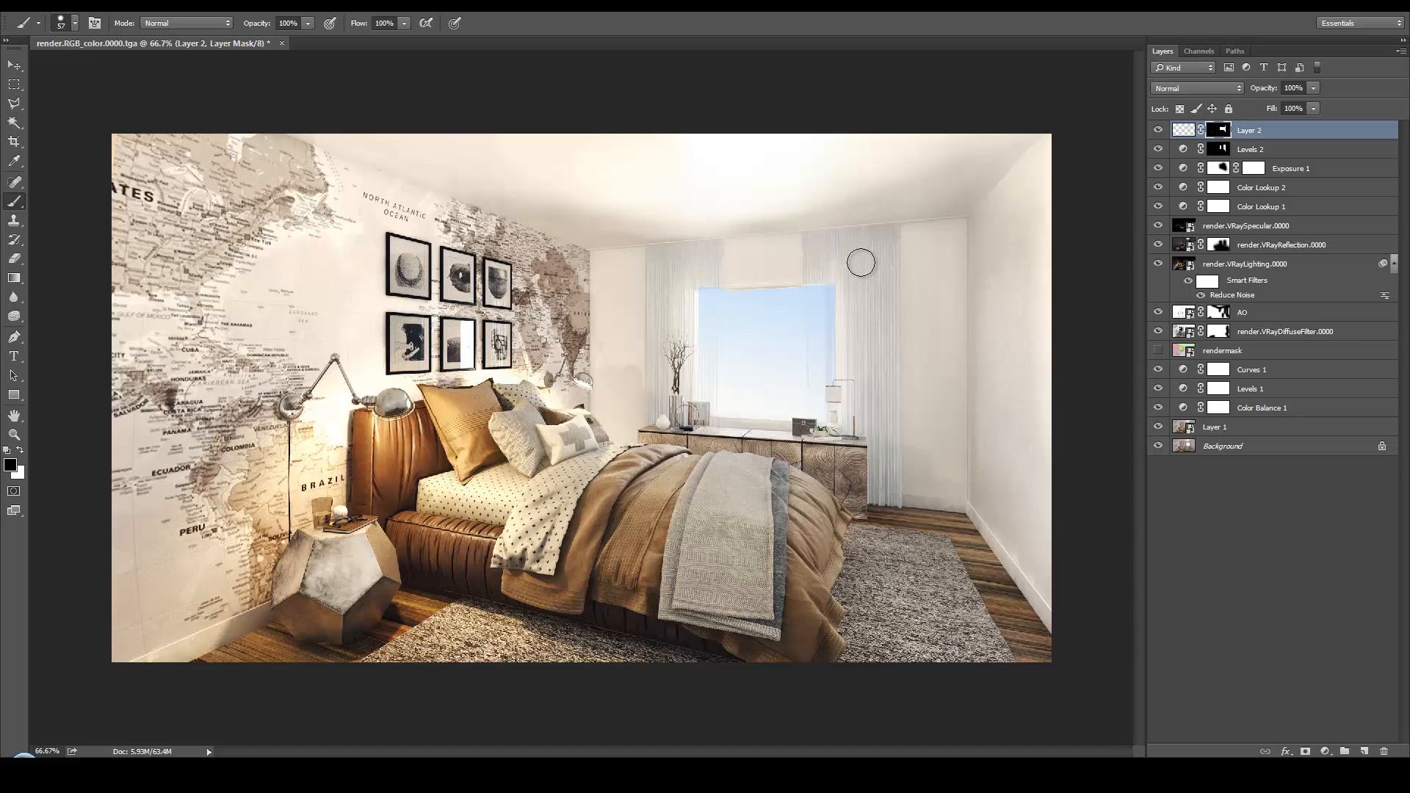
Soften the sky's edges over the curtains with a 150 px soft round black brush on Layer 2's mask and set the layer opacity to 60%
right_click(856, 286)
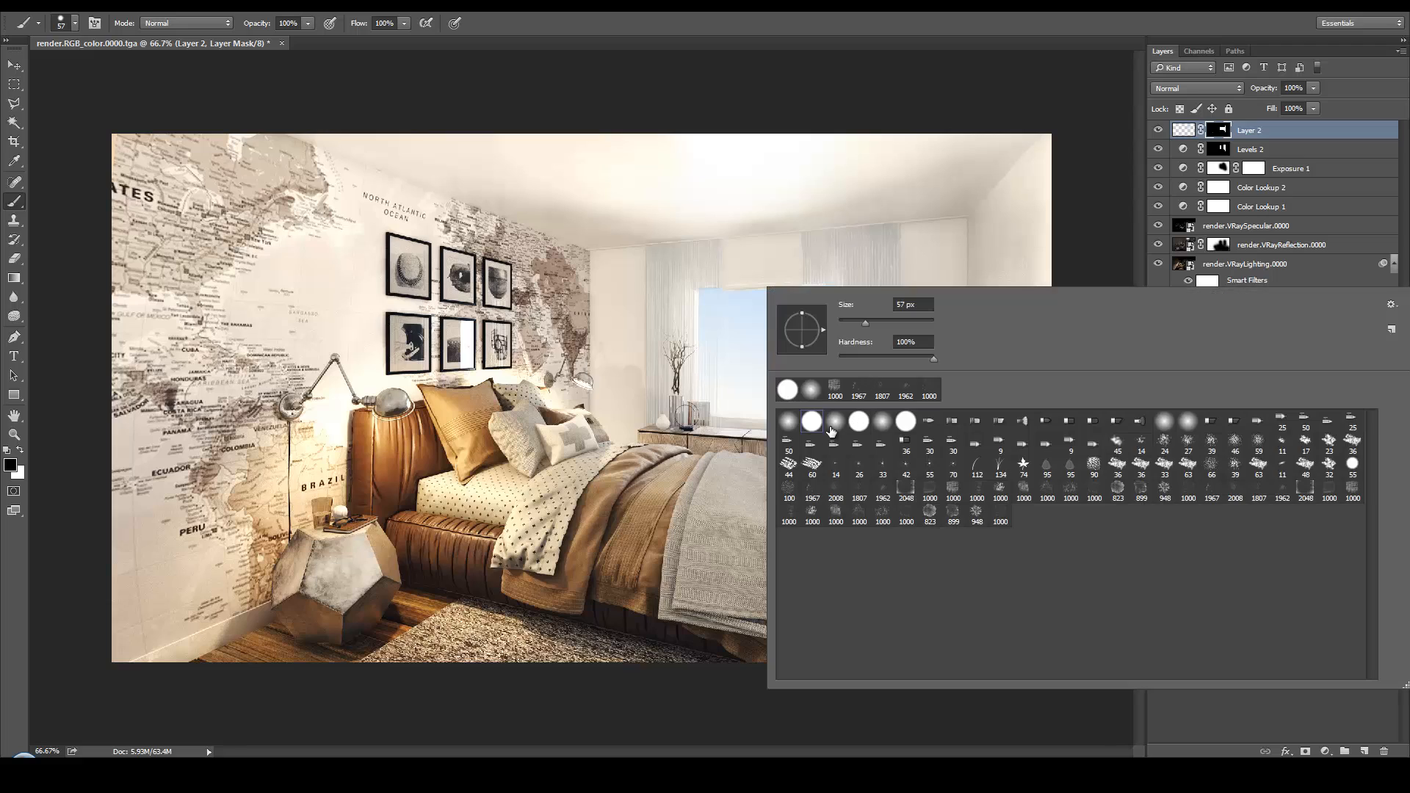
left_click(792, 428)
left_click(862, 224)
key("bracketright")
key("bracketright")
key("bracketright")
key("bracketright")
key("bracketright")
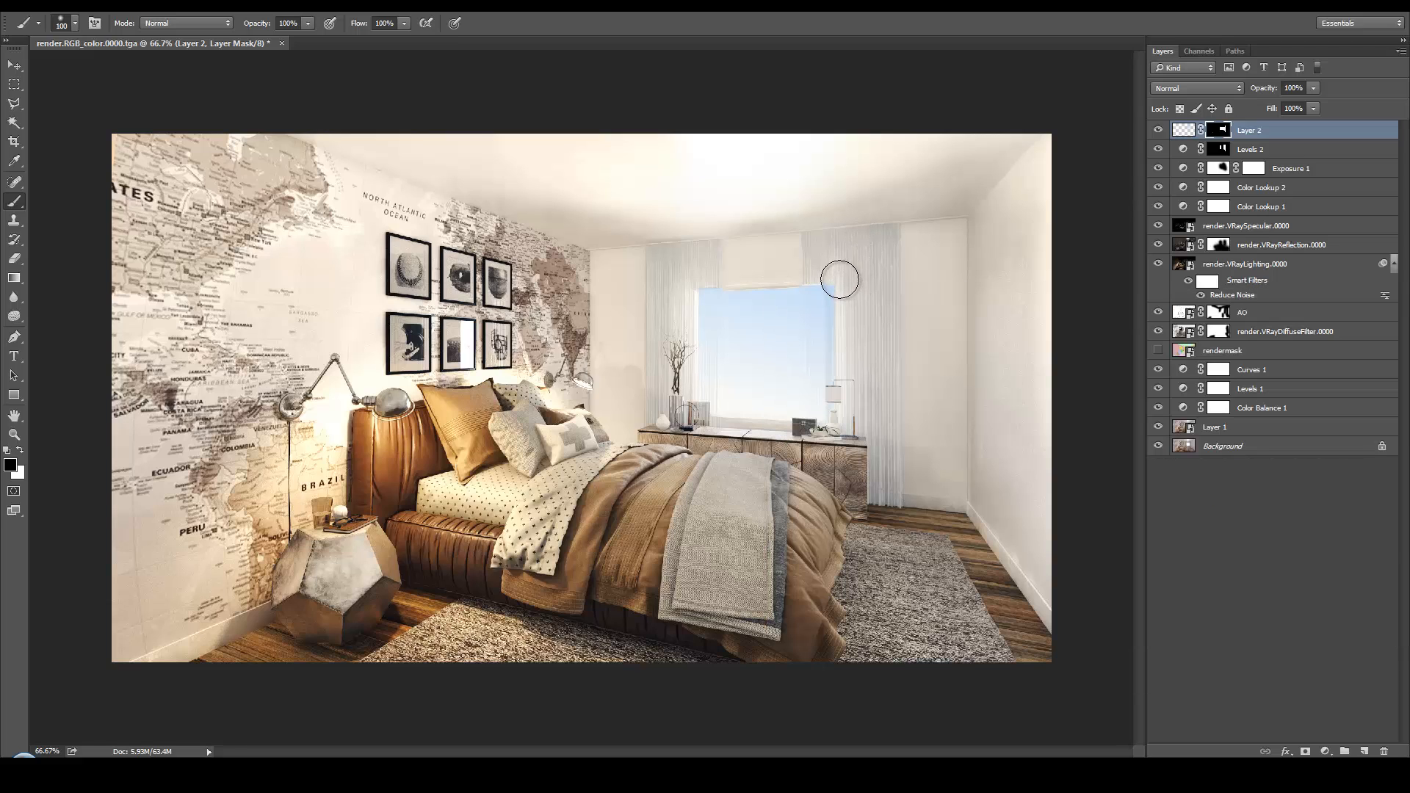
key("bracketright")
key("bracketright")
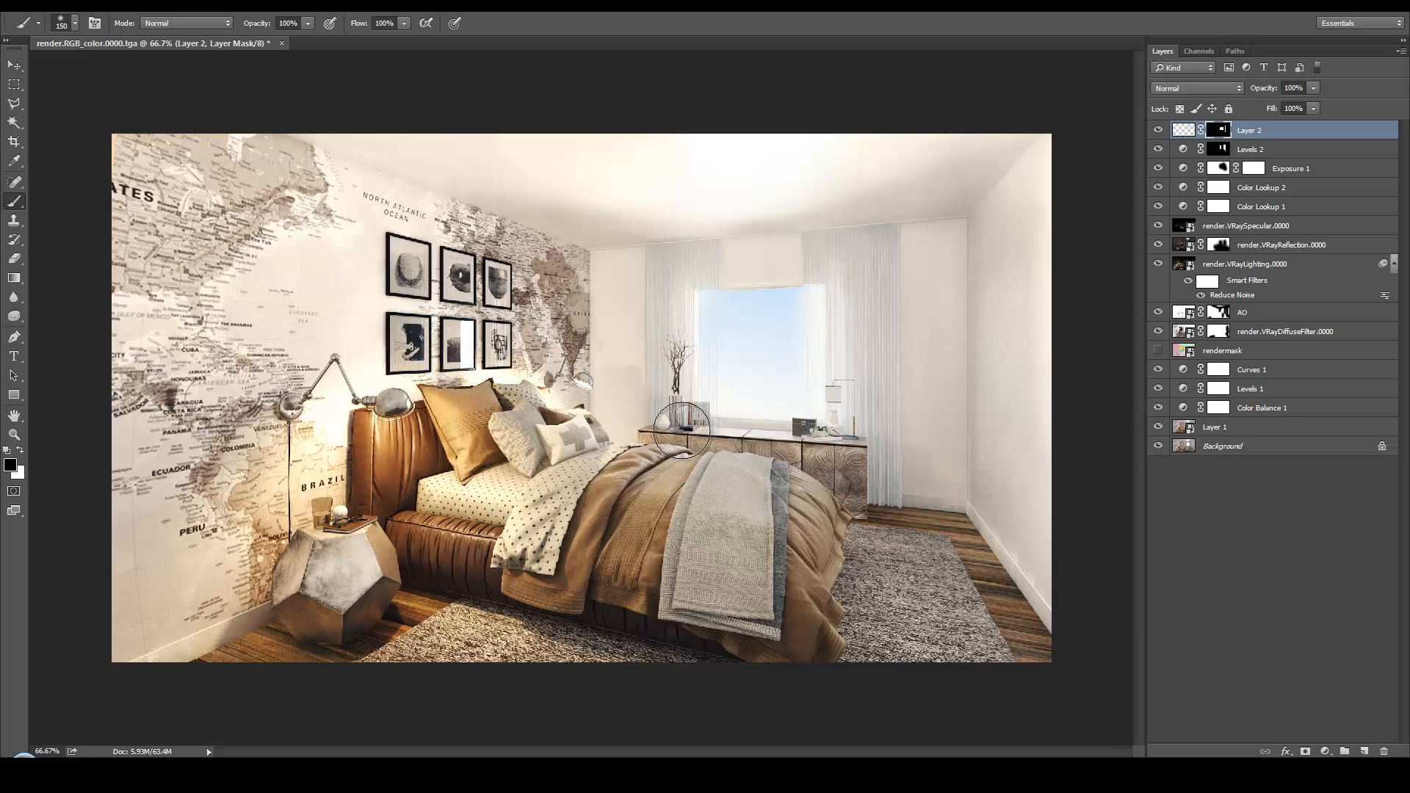
left_click(1313, 88)
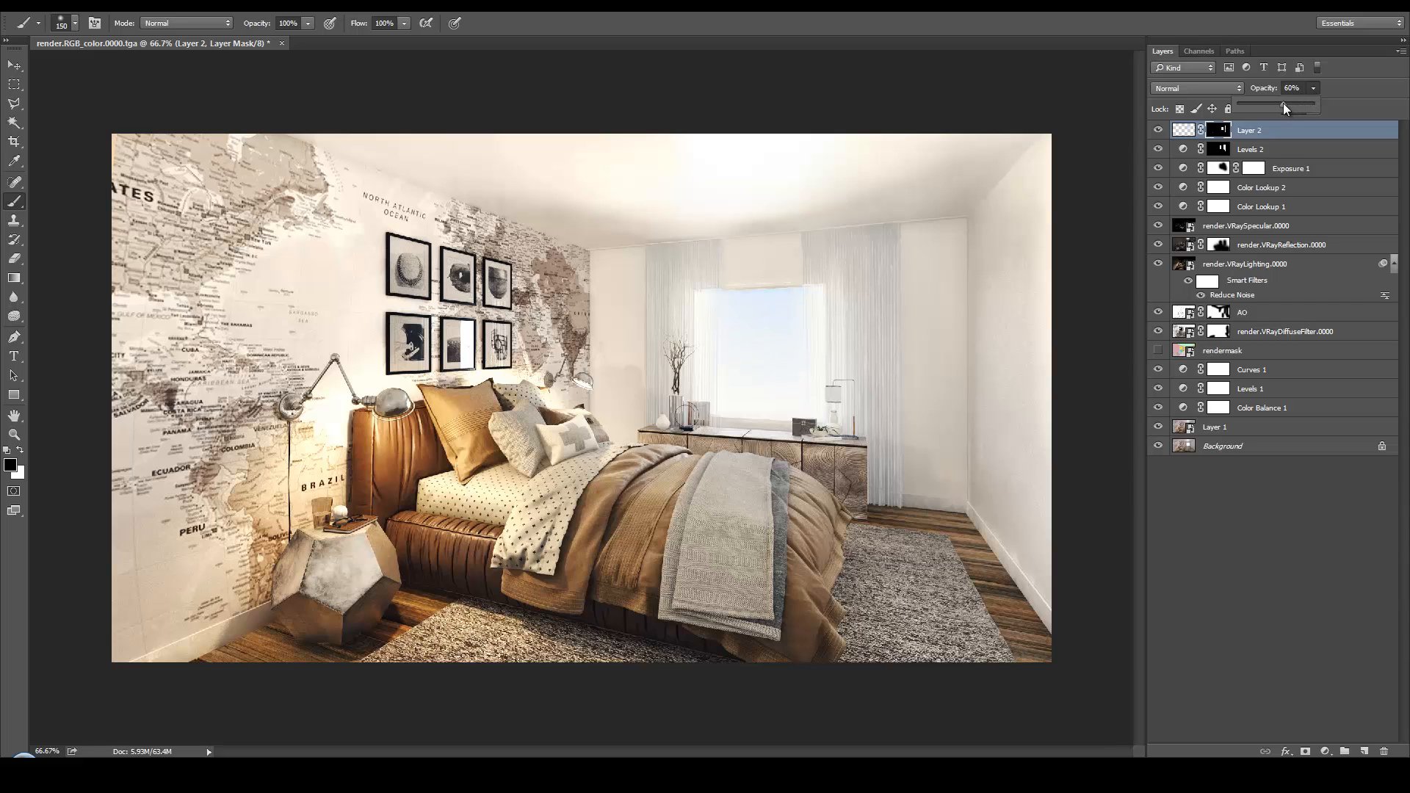
Refine Layer 2's mask along both curtains with the 150 px soft brush, alternating between black and white
left_click(1185, 131)
key("v")
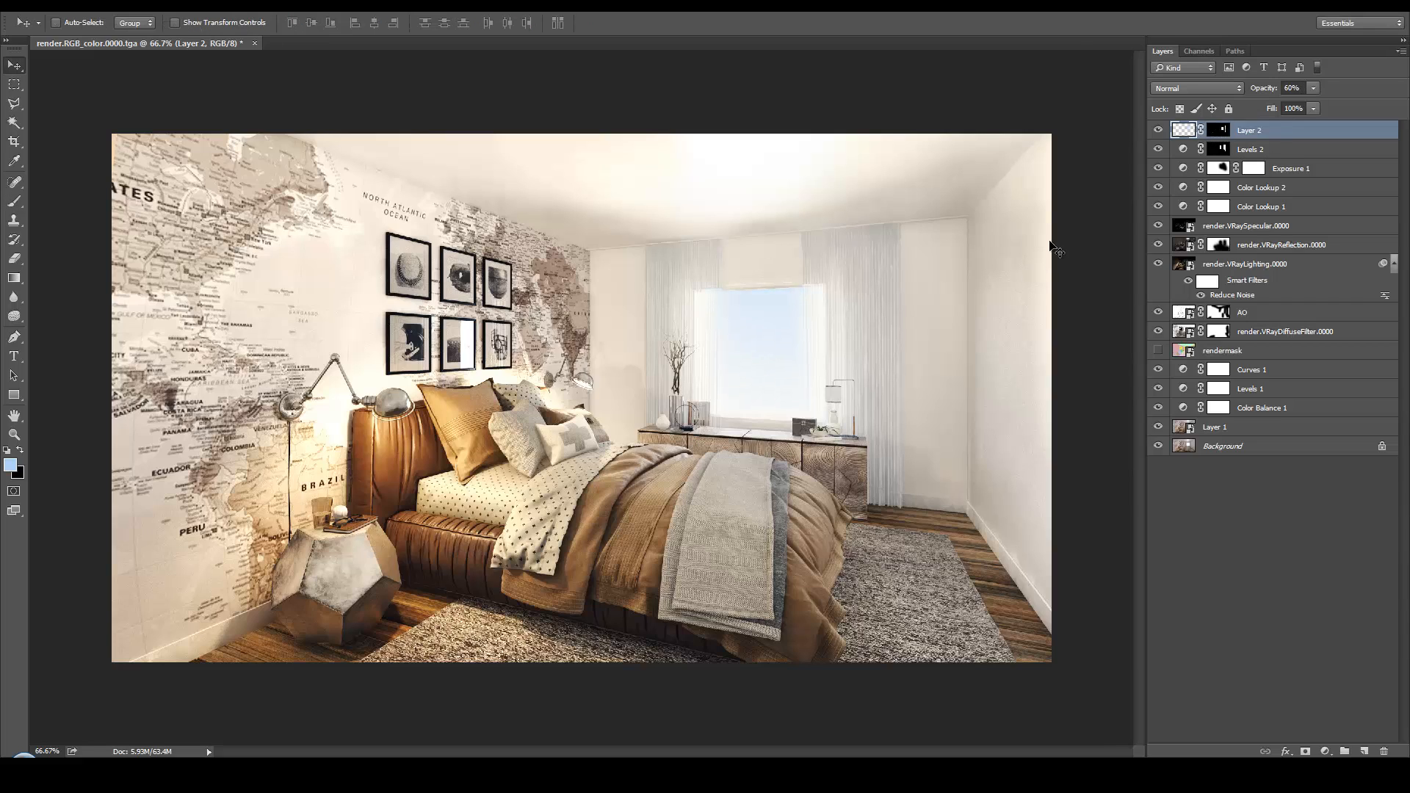
left_click(1208, 137)
key("d")
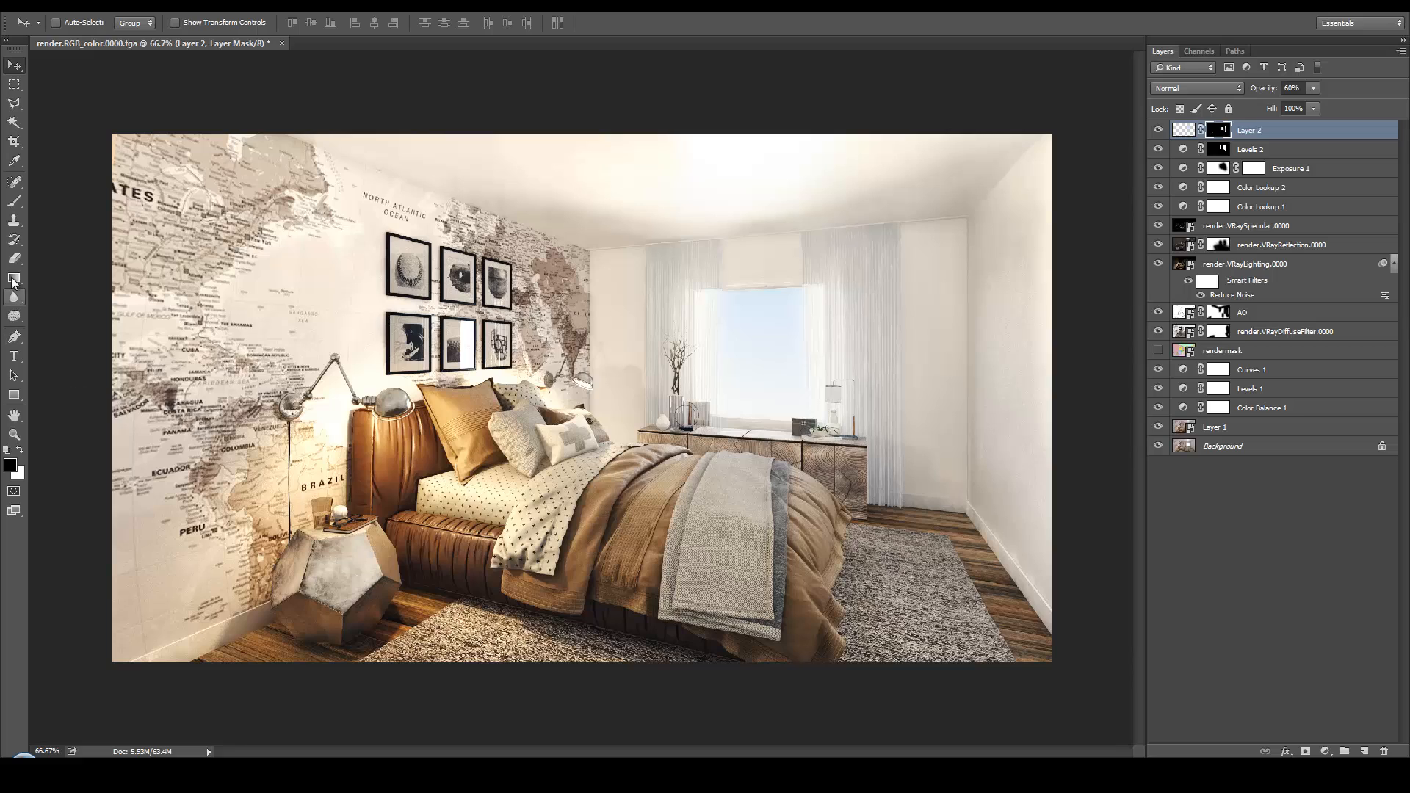
left_click(14, 201)
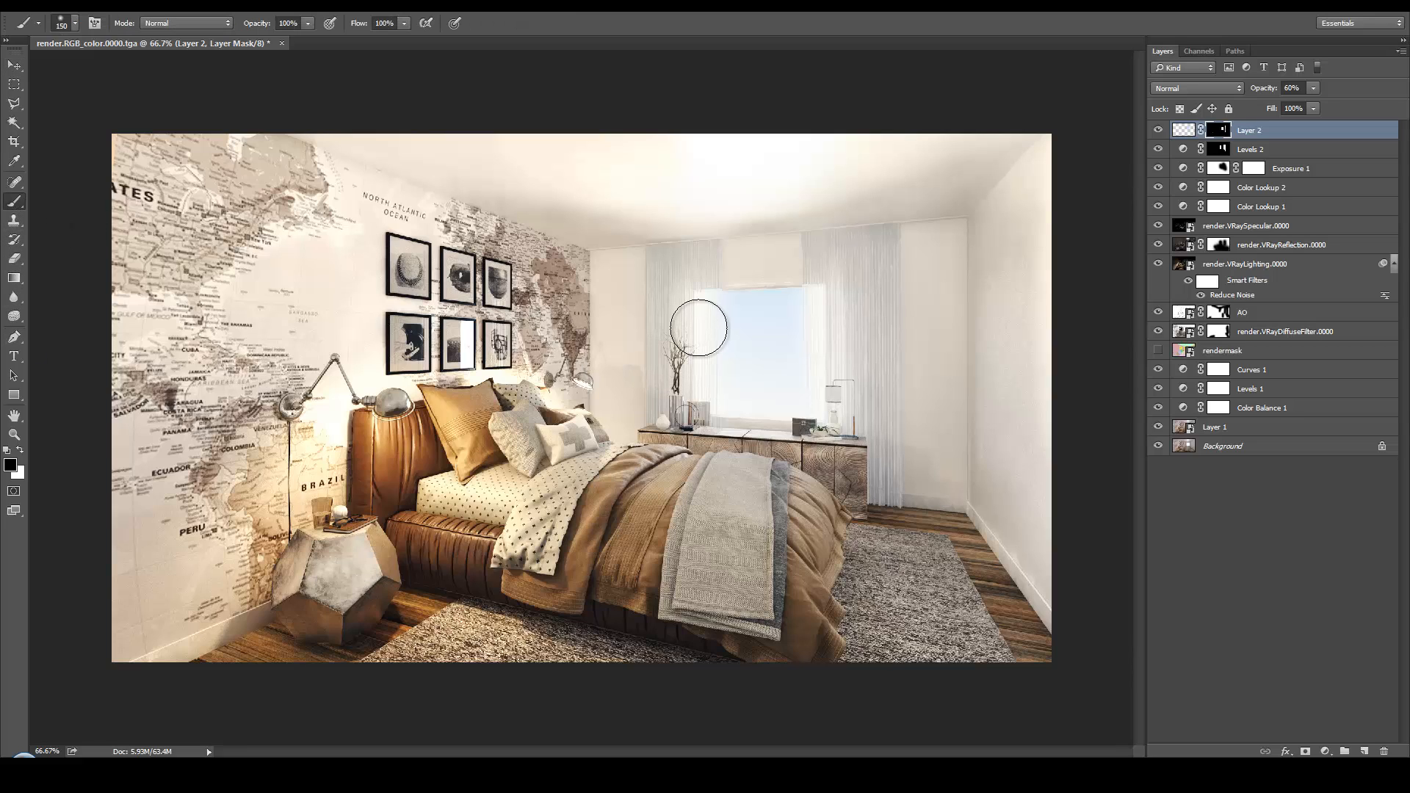
left_click_drag(695, 324, 676, 315)
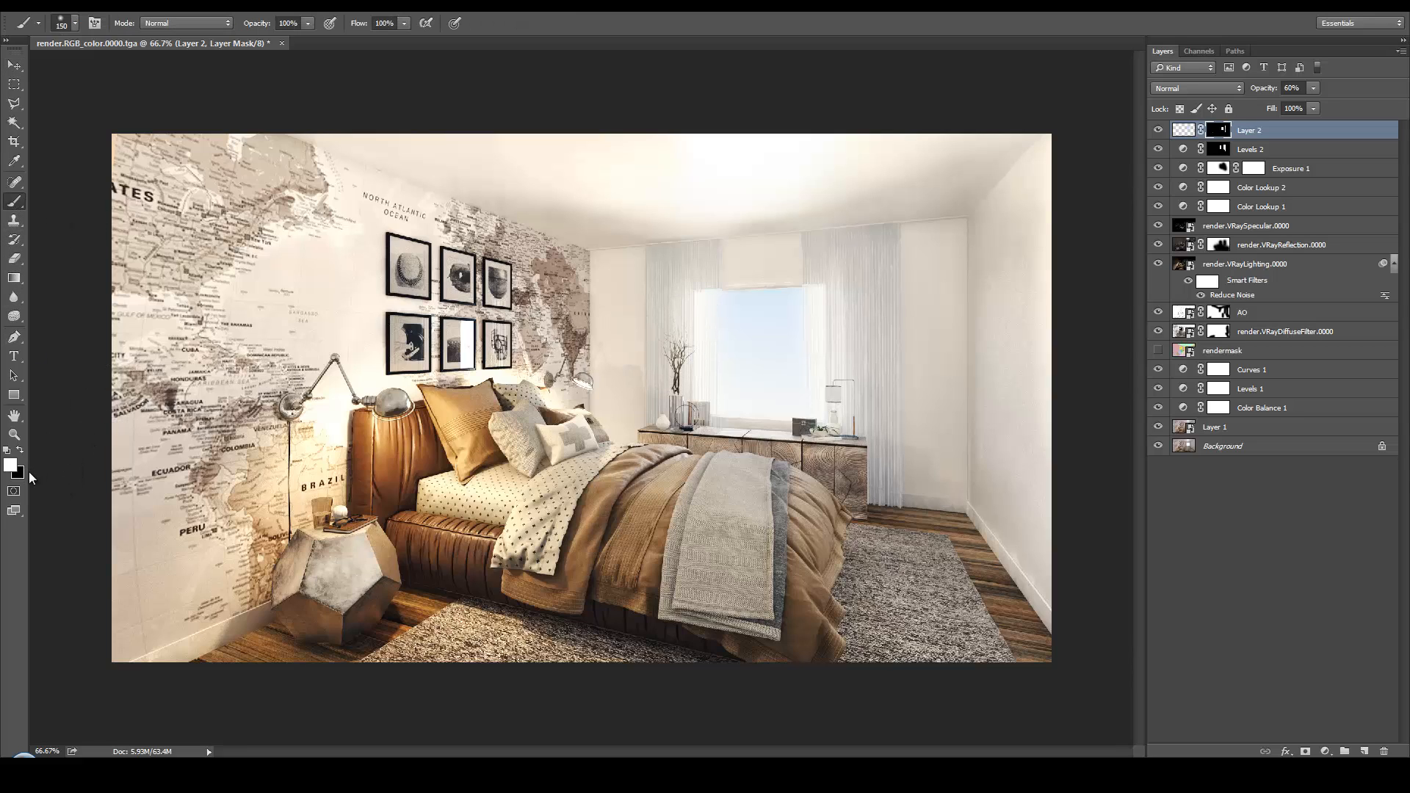
key("x")
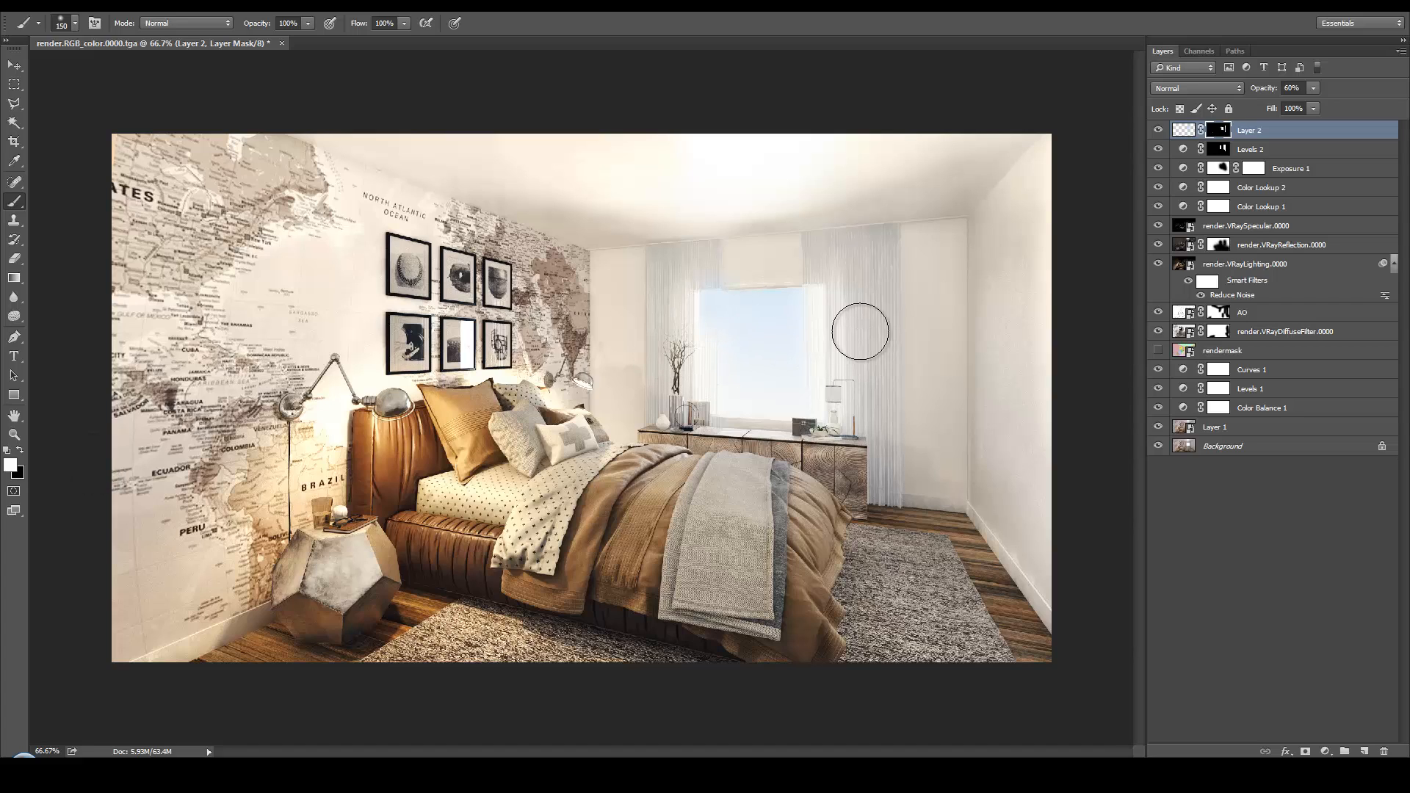
key("x")
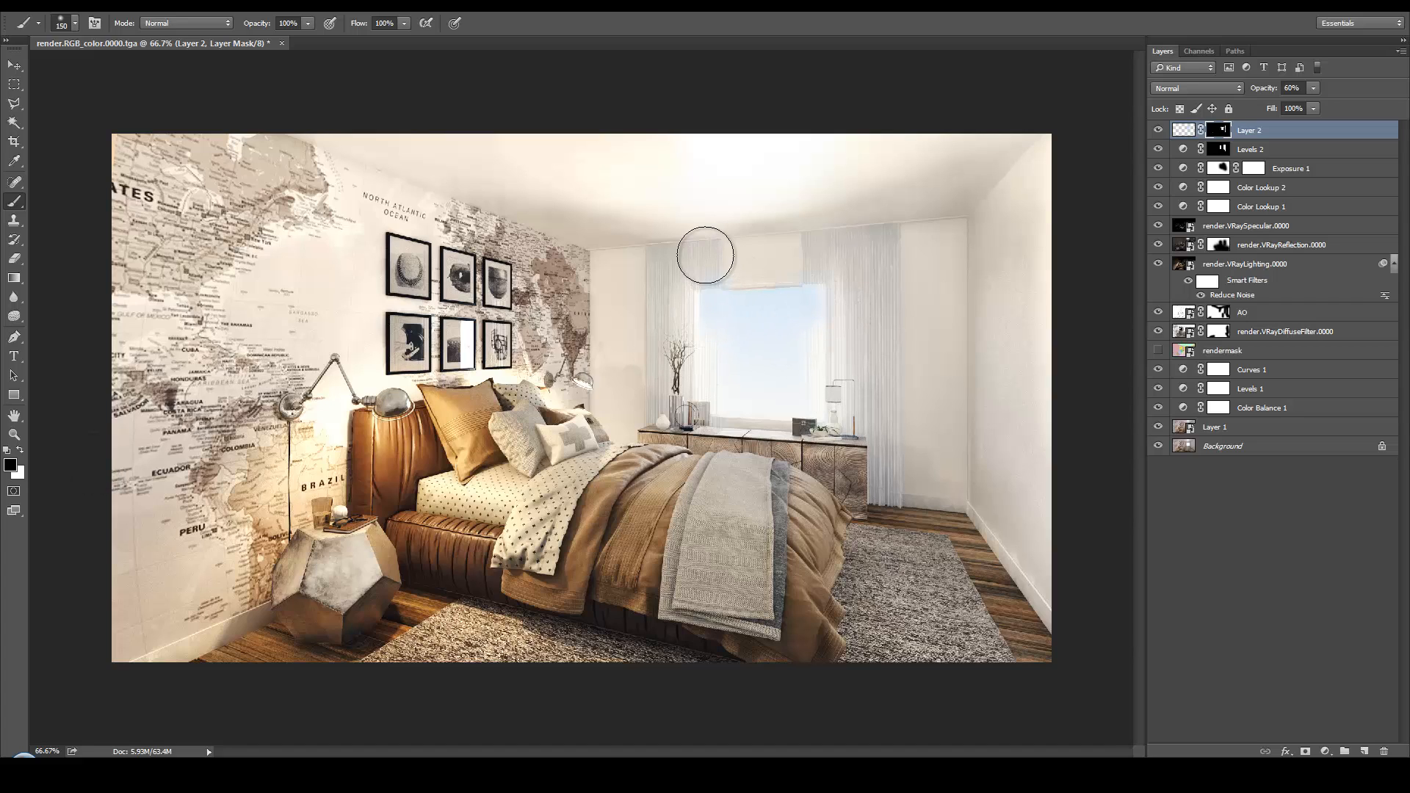
Touch up Layer 2's mask with the brush reduced to 80 px and set the layer's opacity to 38%
key("bracketleft")
key("bracketleft")
key("bracketleft")
key("bracketleft")
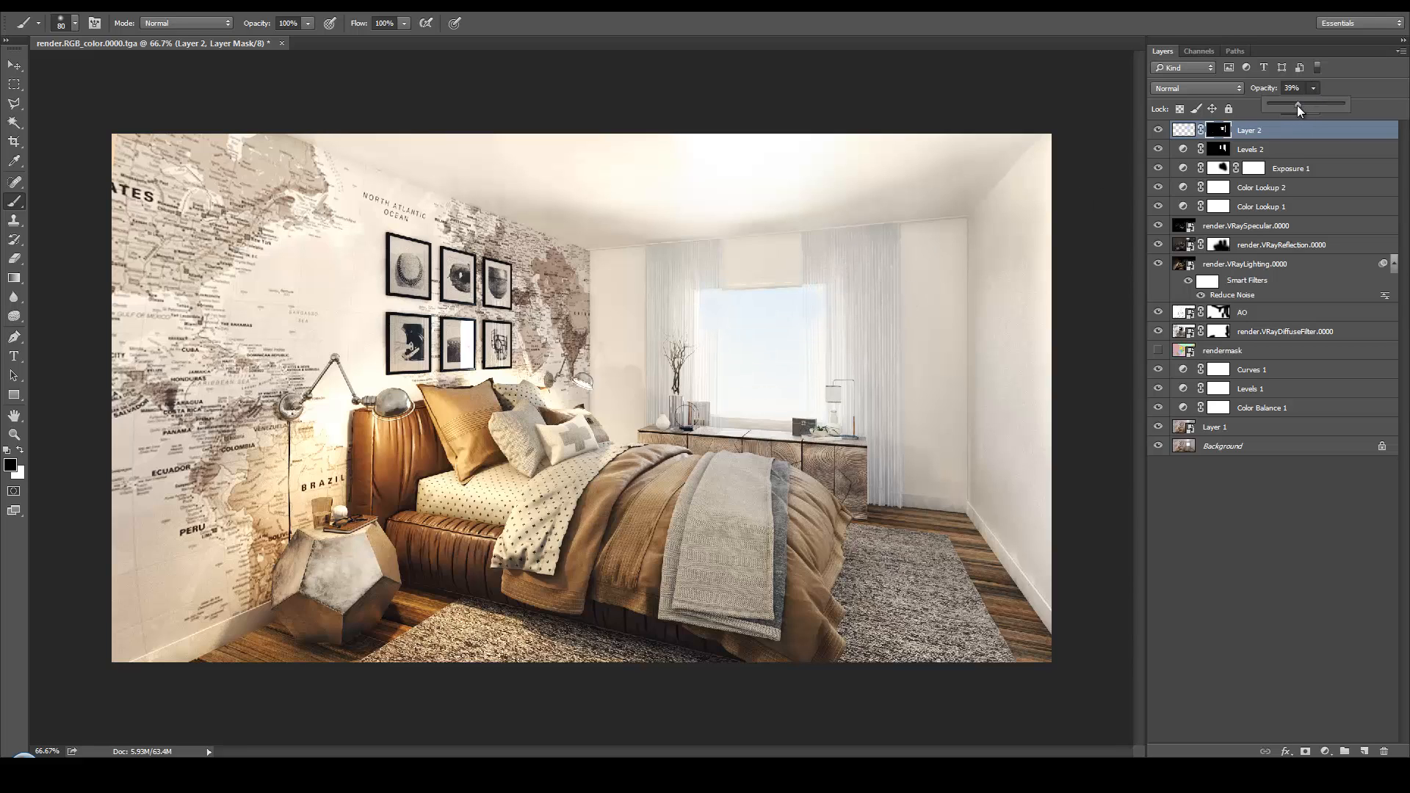
key("v")
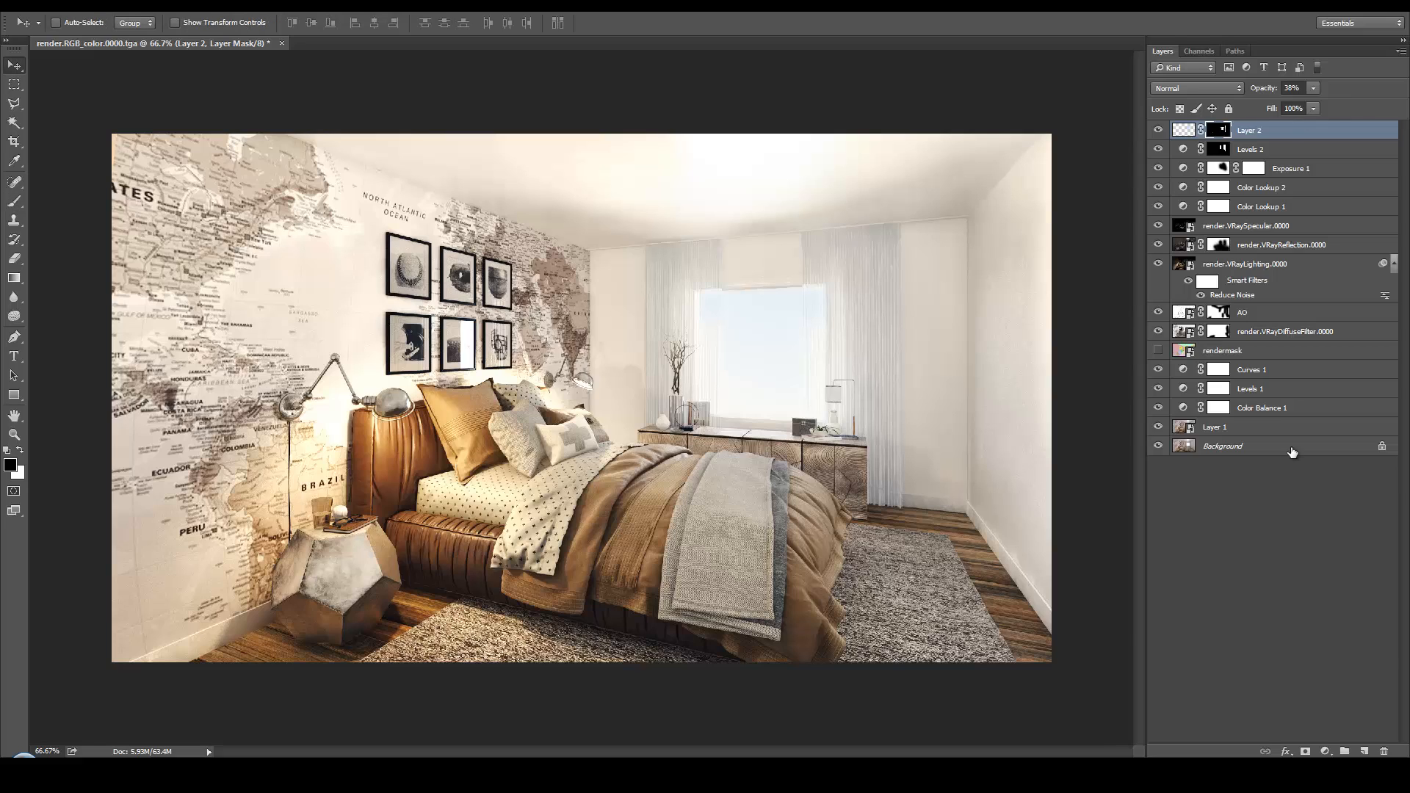
Duplicate all layers from Layer 2 down to Background and merge the copies into a single layer on top
left_click(1292, 447, "shift")
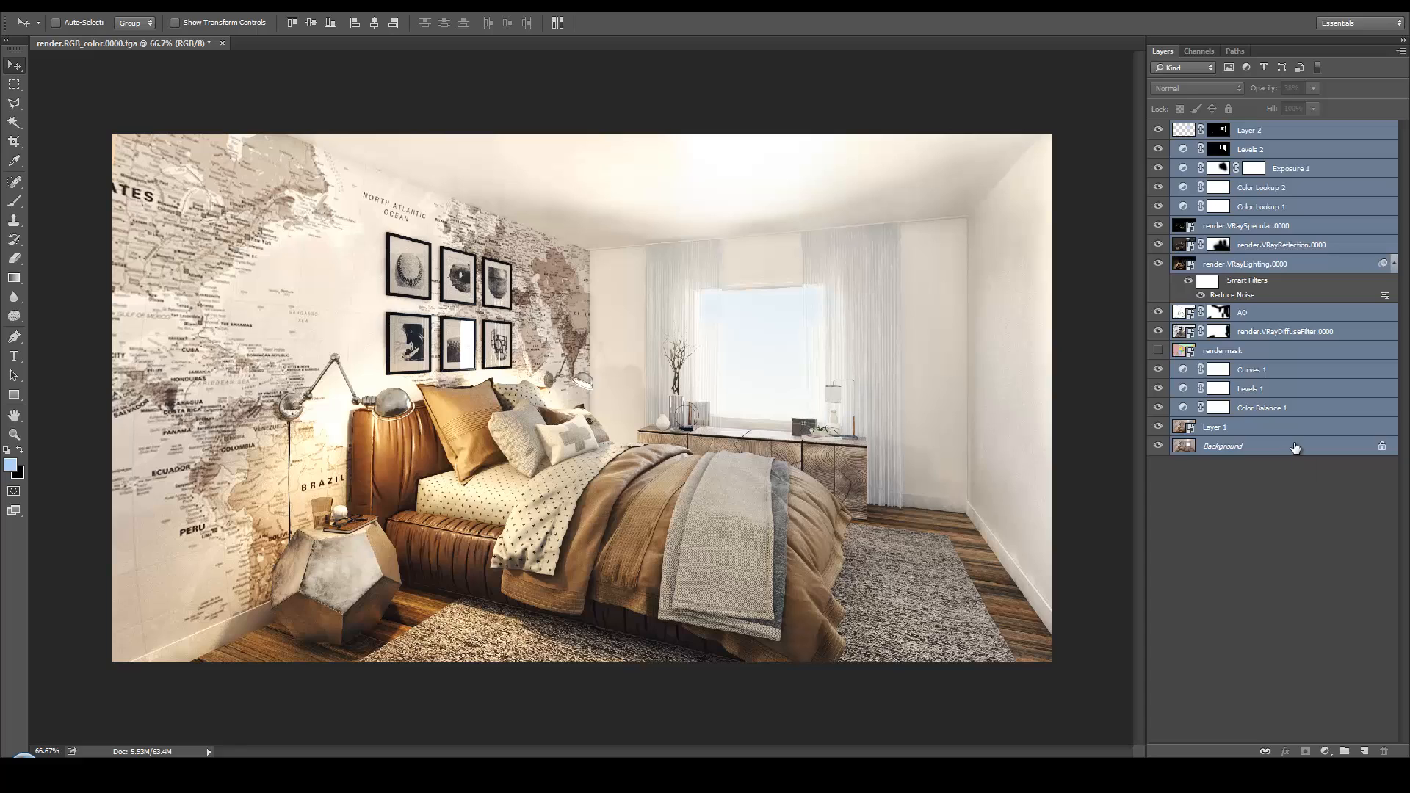
key("ctrl+j")
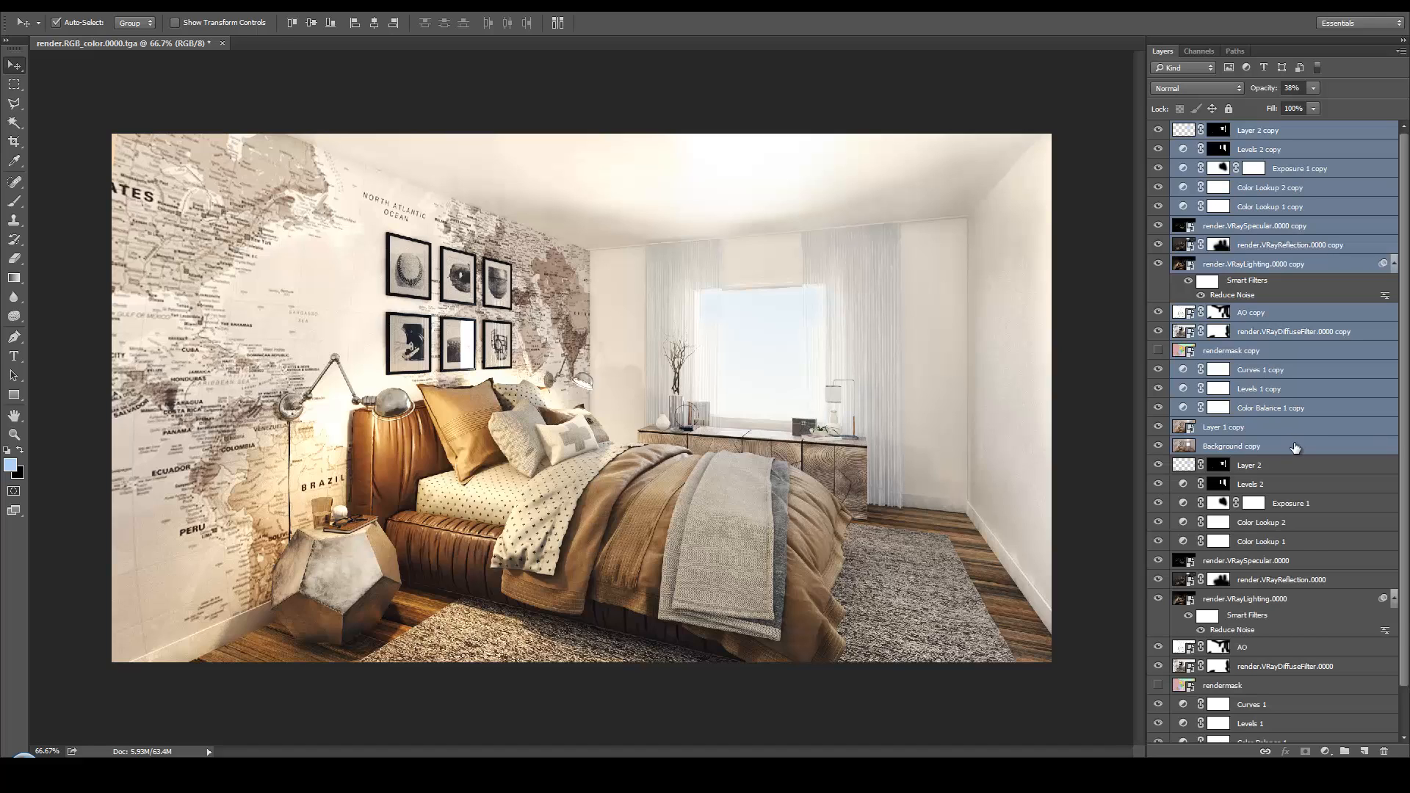
key("ctrl+e")
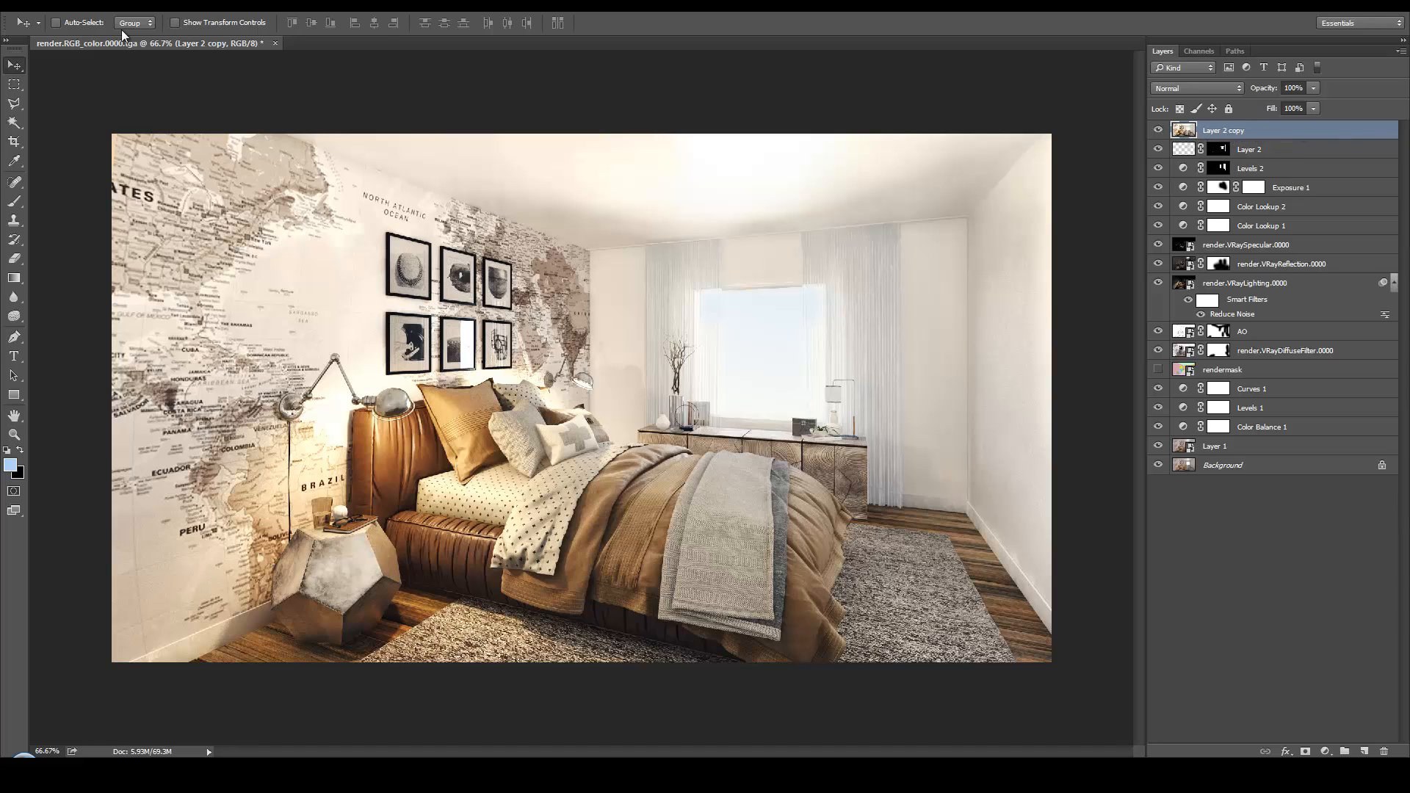
Apply Auto Color to the merged Layer 2 copy and fade the correction to a lower opacity in Normal mode
left_click(107, 10)
left_click(121, 105)
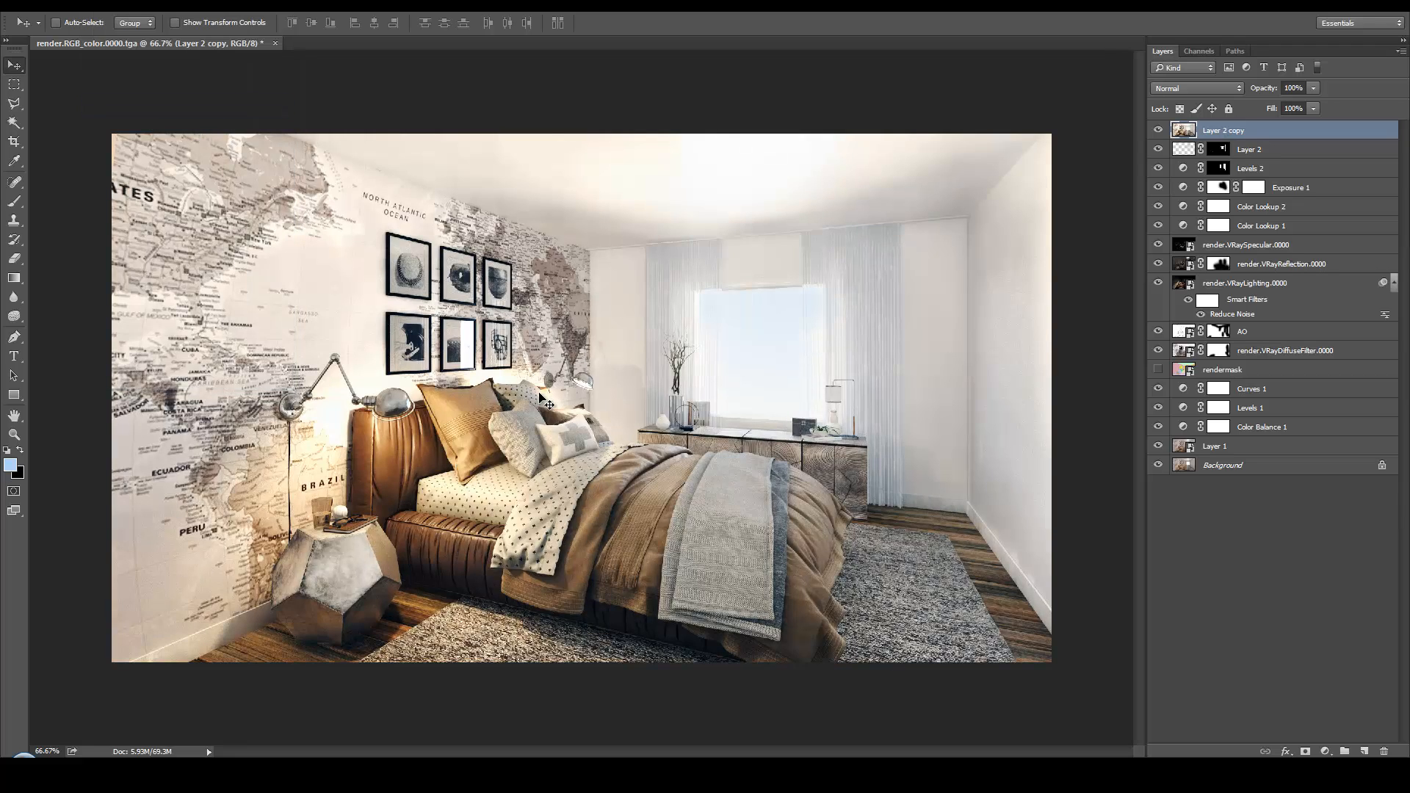
key("ctrl+shift+f")
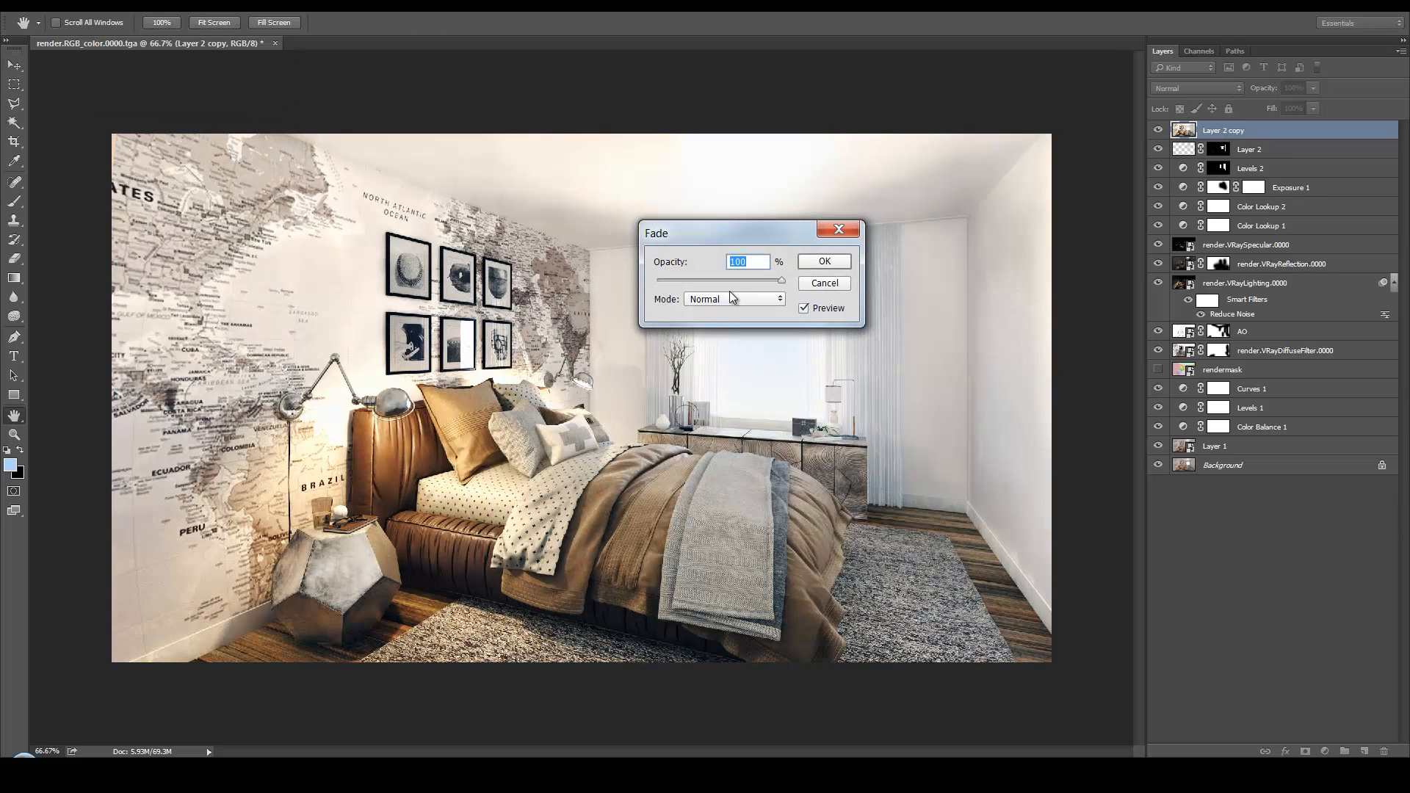
left_click_drag(728, 278, 693, 283)
left_click(825, 262)
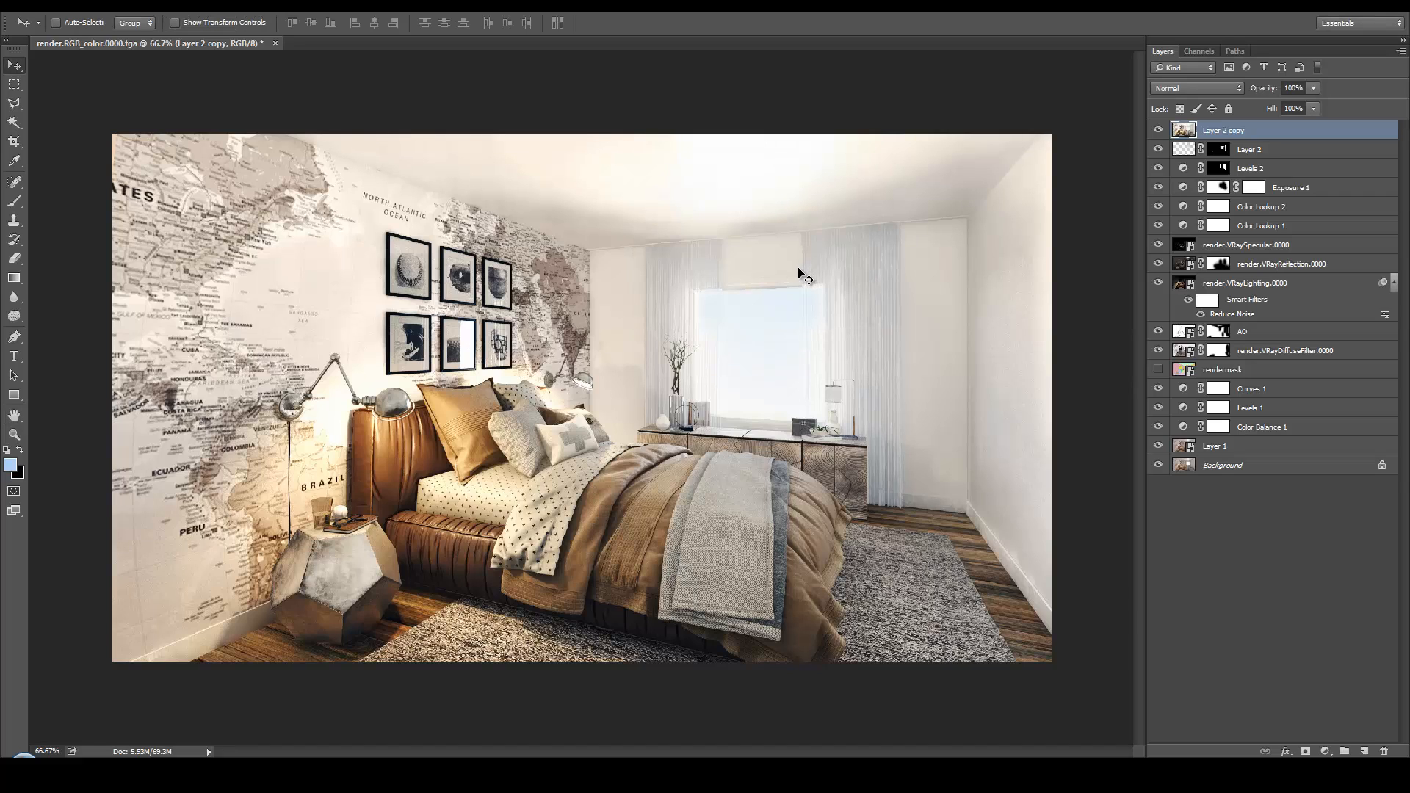
Apply Auto Contrast to Layer 2 copy and convert the layer to a smart object
left_click(97, 5)
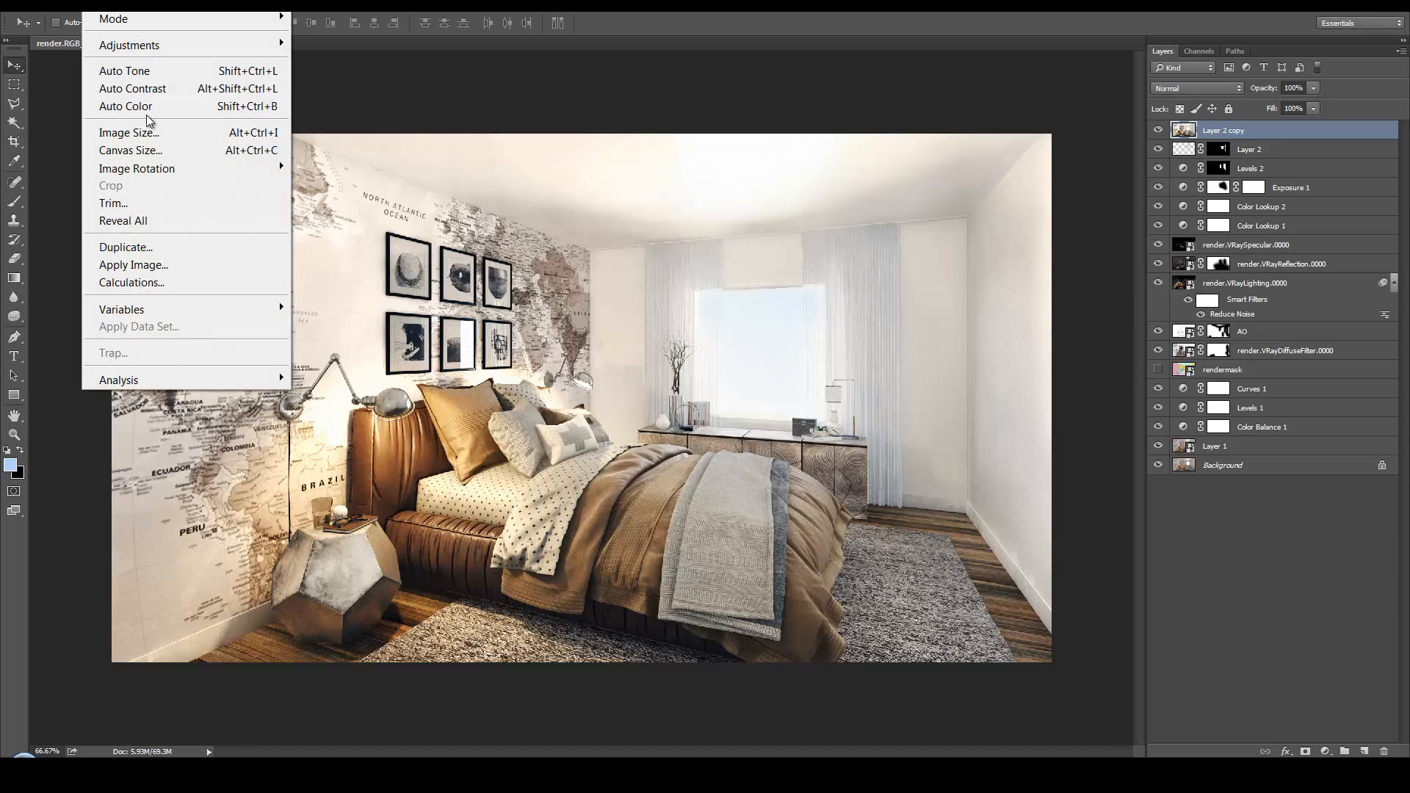
left_click(146, 94)
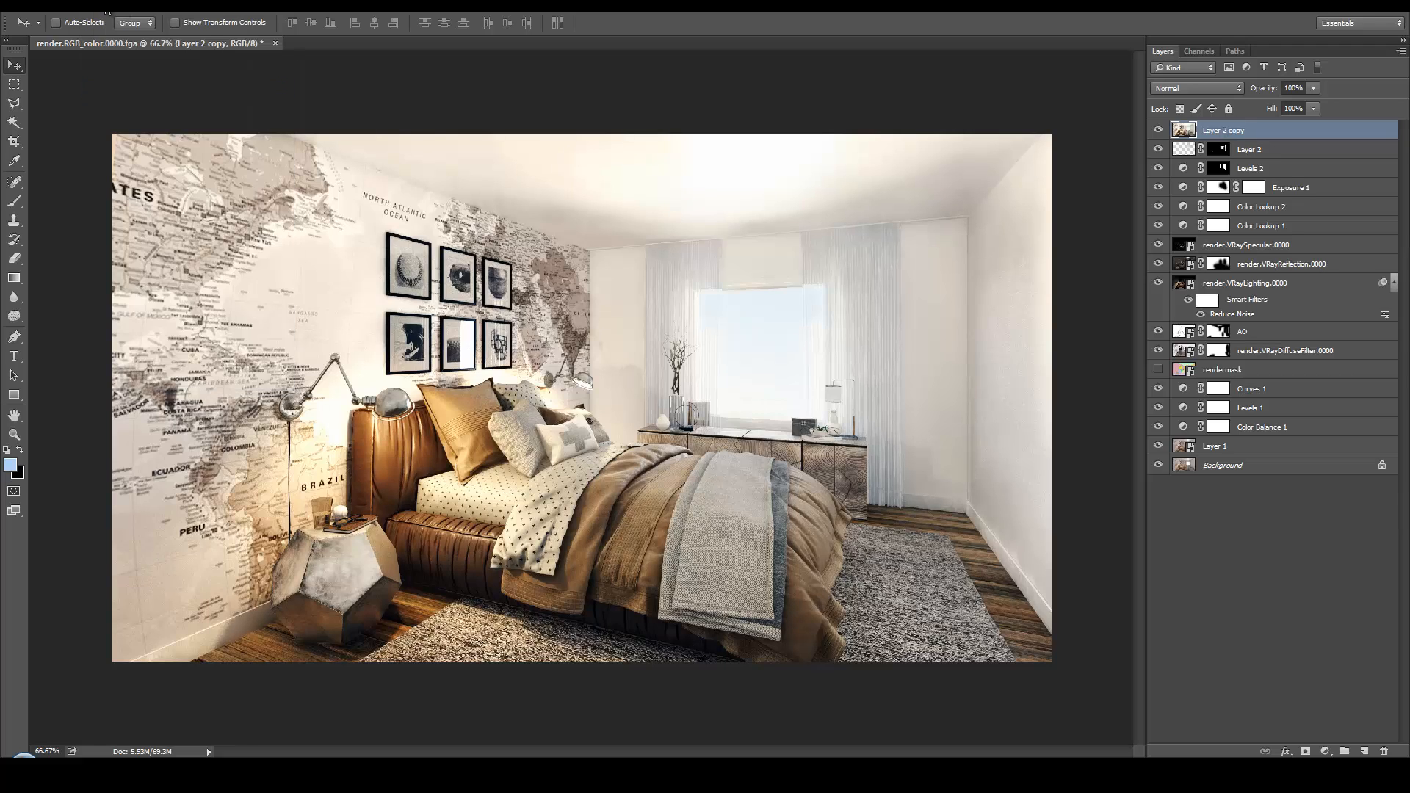
right_click(1254, 135)
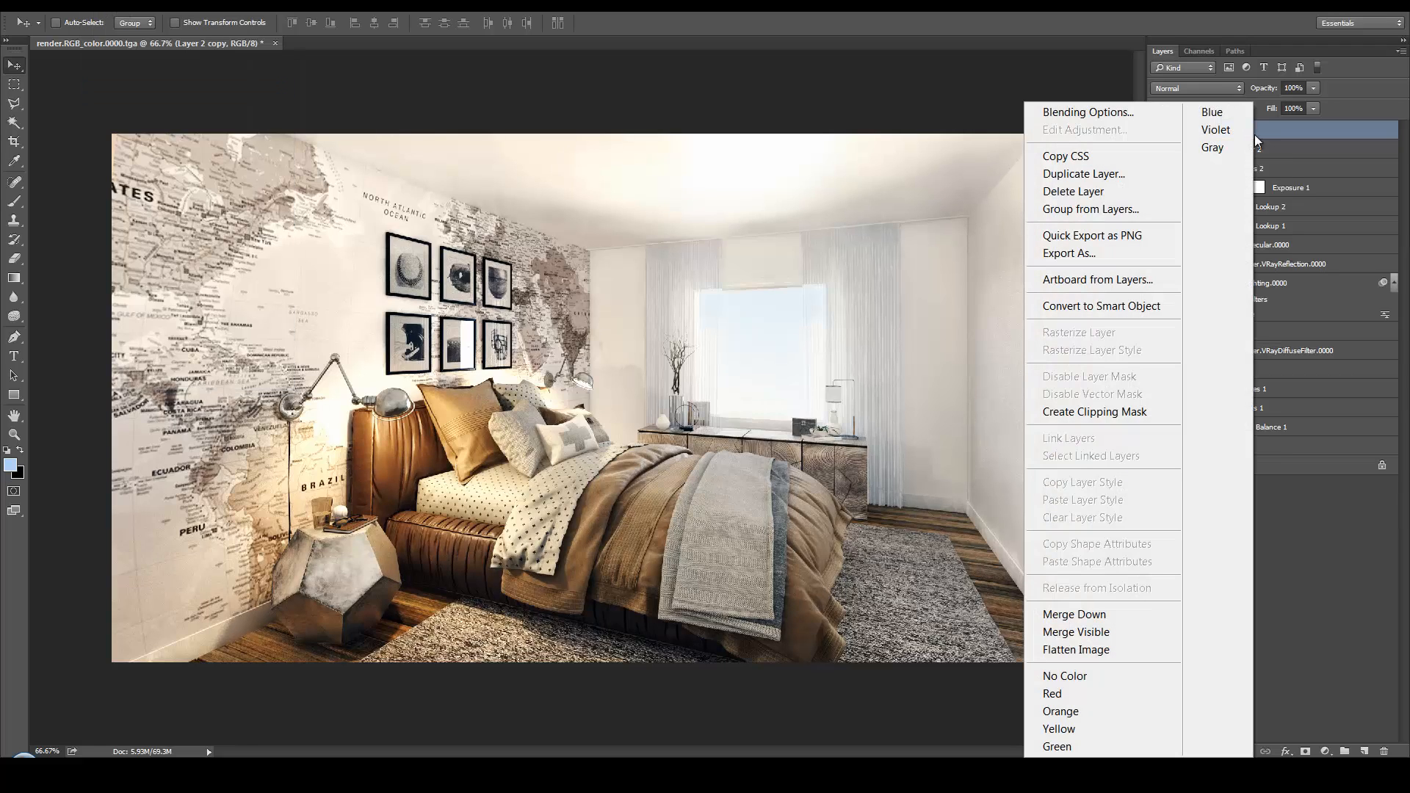
left_click(1139, 307)
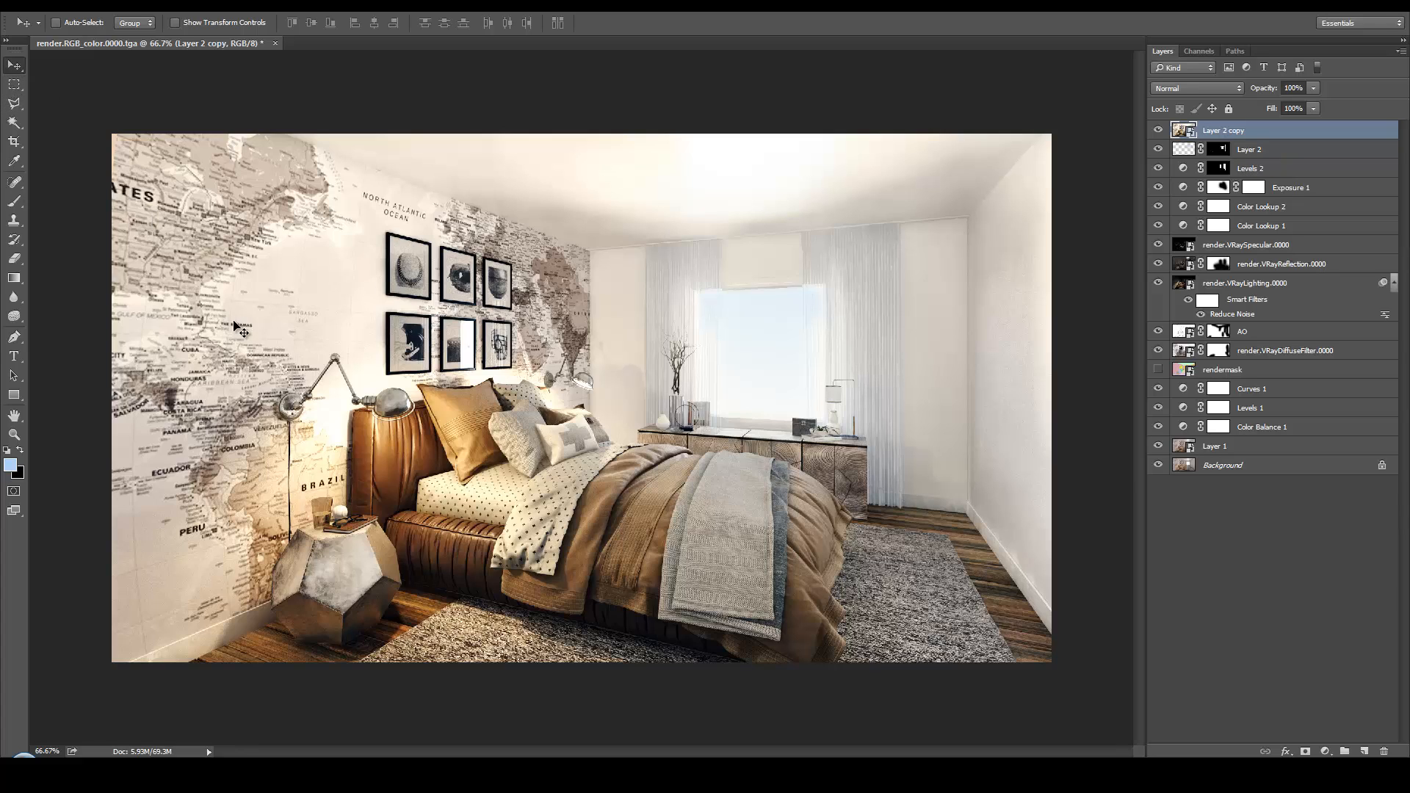
Open the Camera Raw Filter on Layer 2 copy in an enlarged window, try the automatic tone settings and restore the defaults
left_click(234, 5)
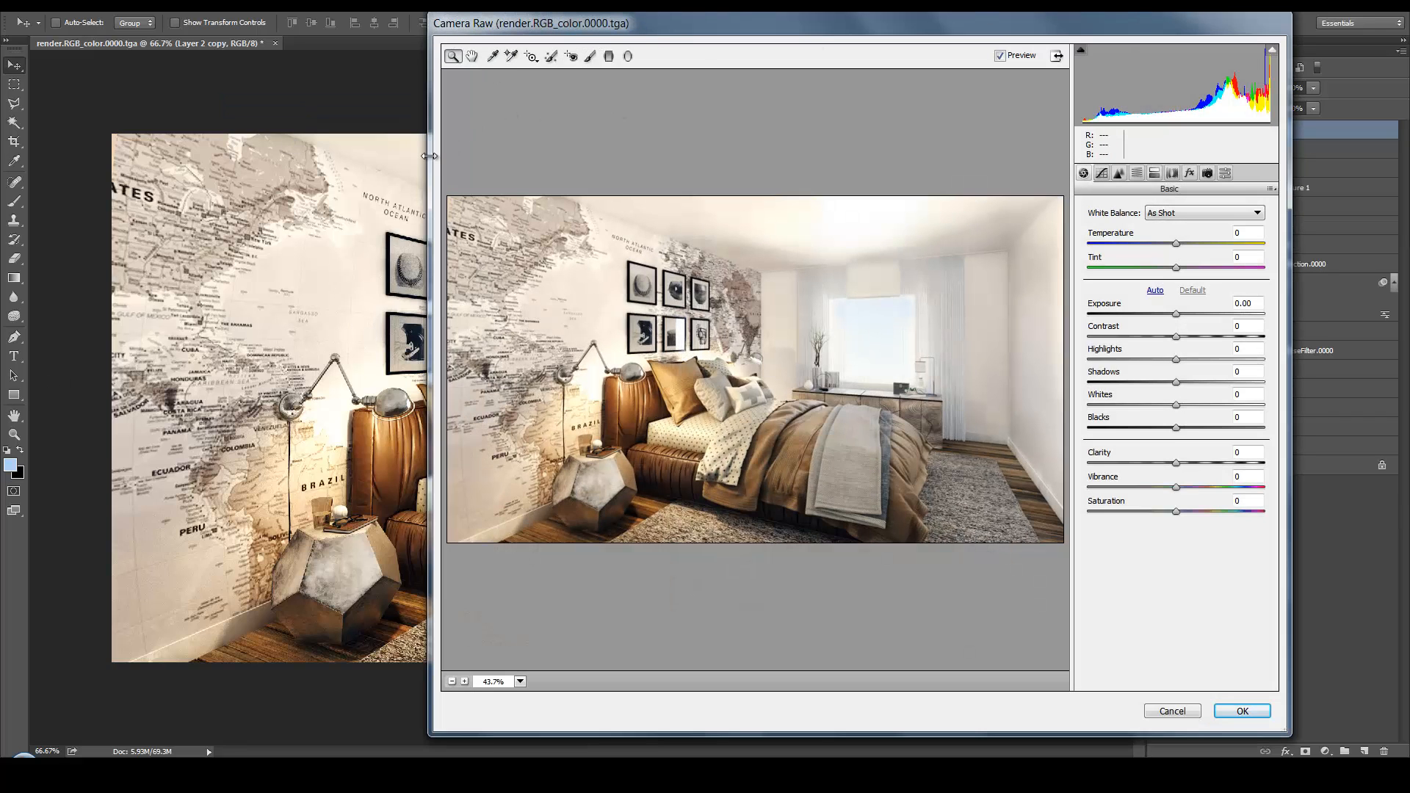
left_click_drag(430, 156, 28, 155)
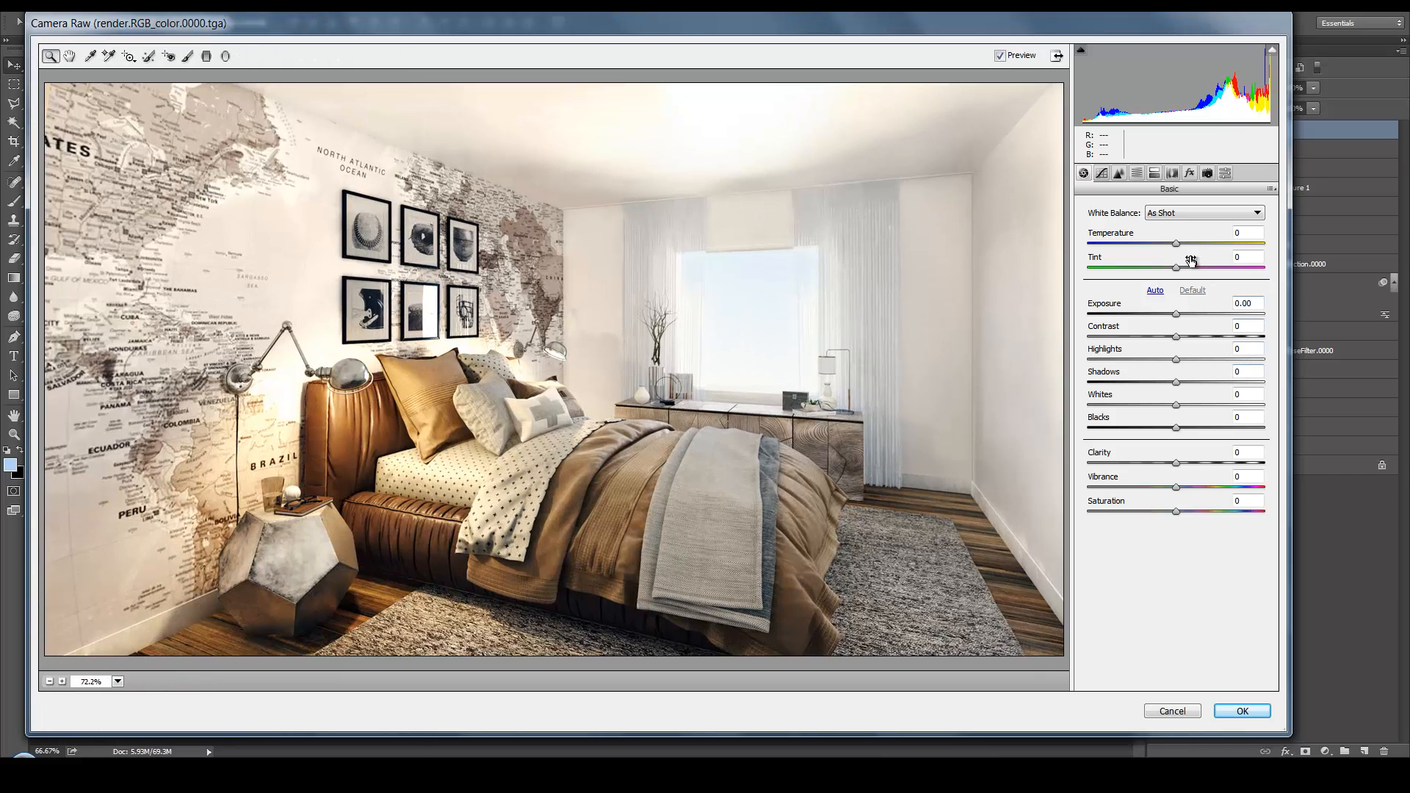
left_click(1155, 290)
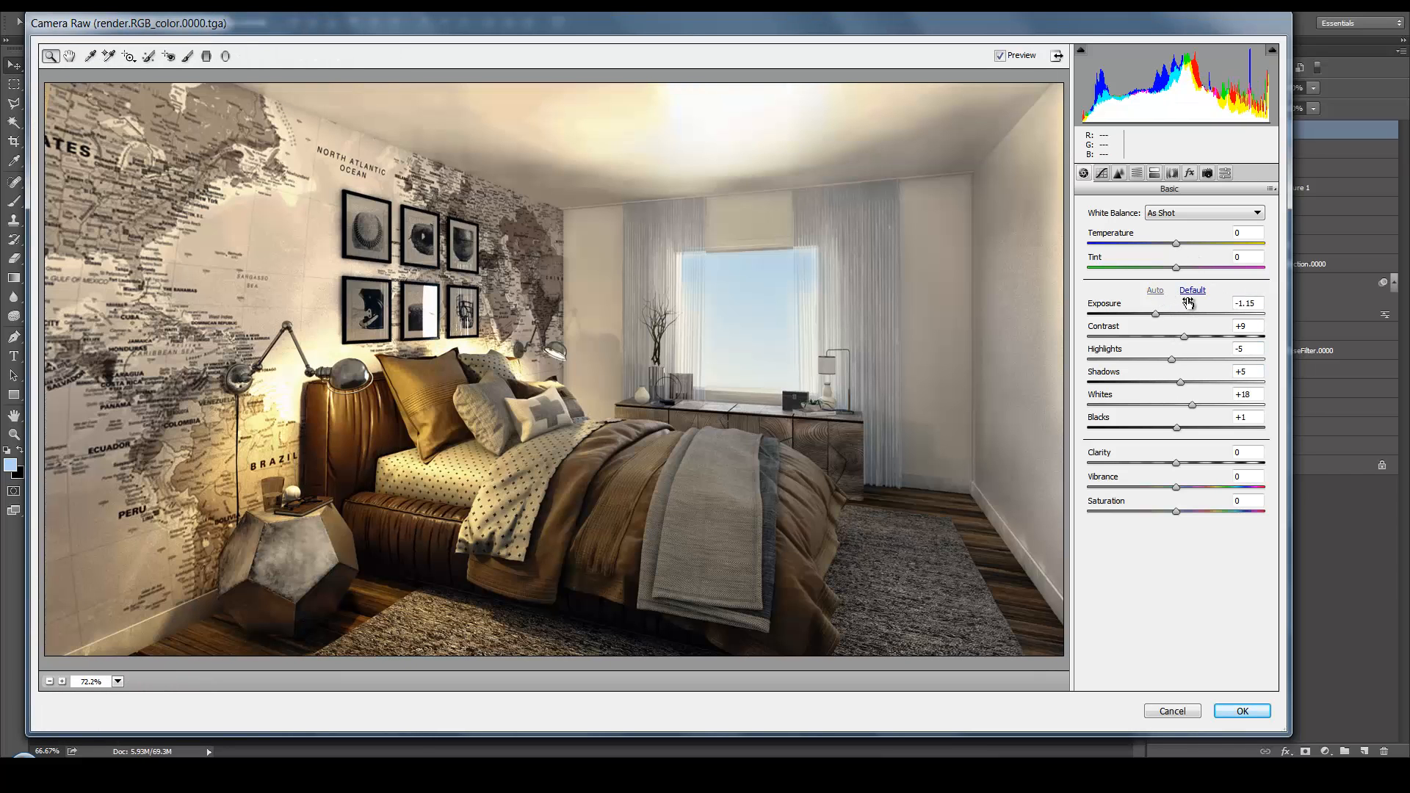
left_click(1190, 293)
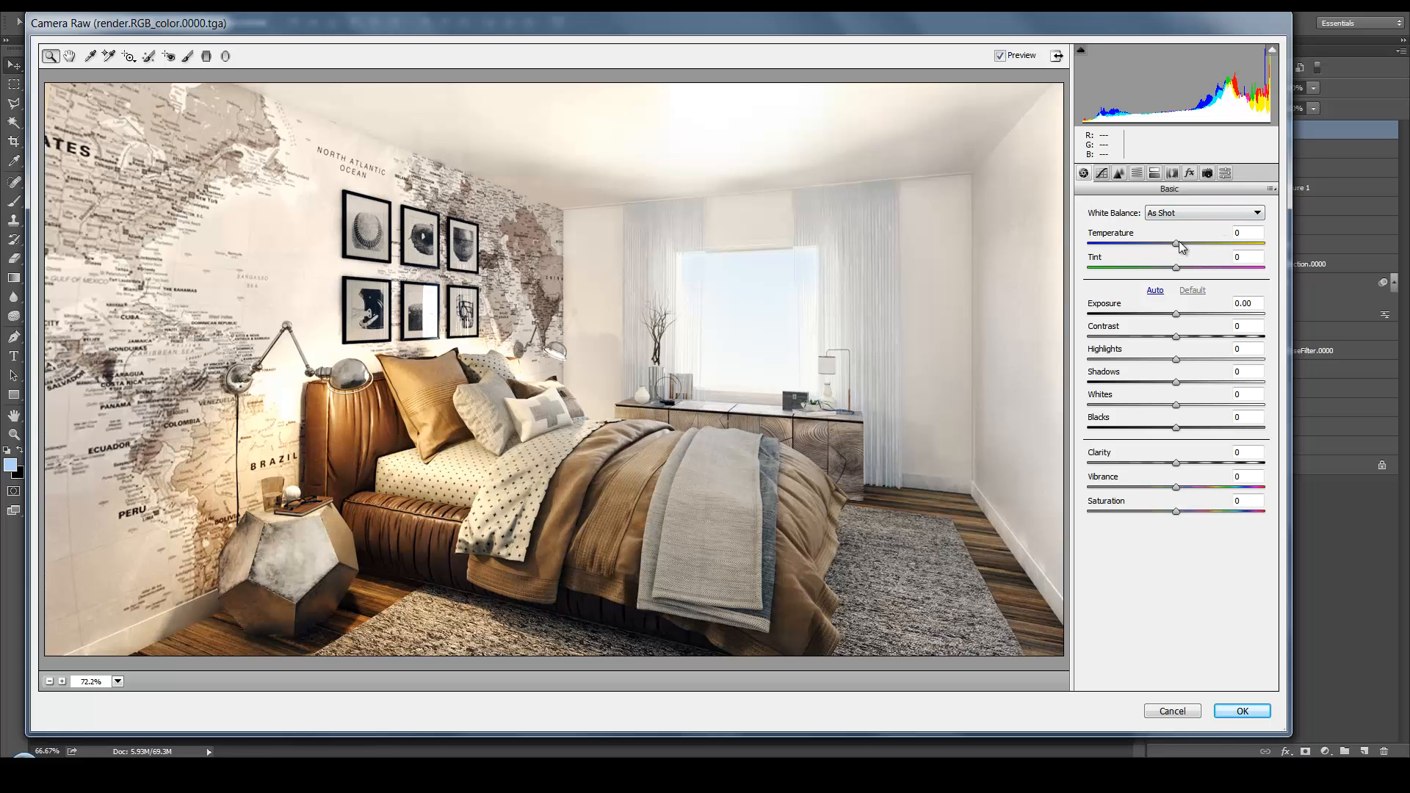
Set the Camera Raw Temperature to -2, Exposure to +0.10, Contrast to -8 and Highlights to +5
left_click_drag(1179, 240, 1178, 244)
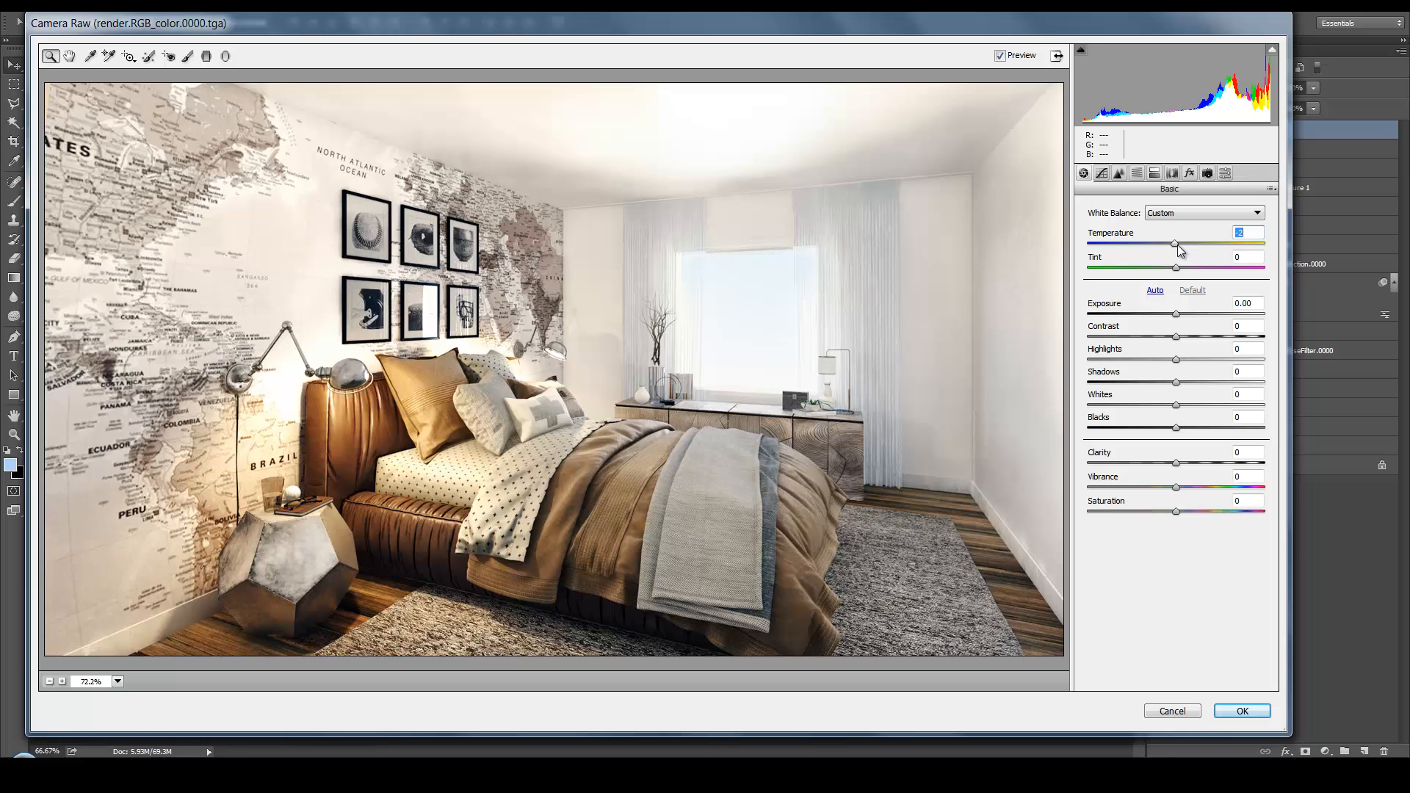
left_click_drag(1180, 318, 1181, 315)
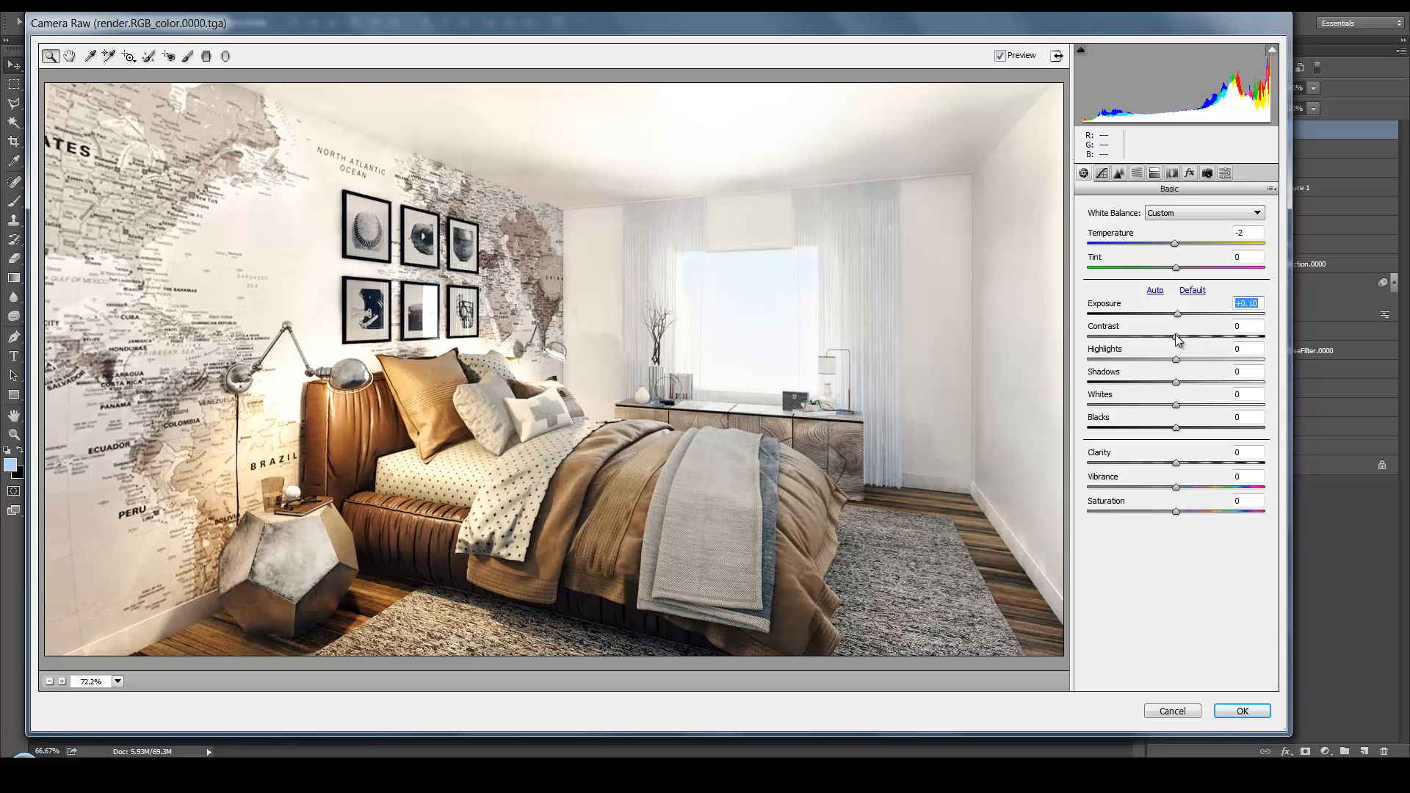
left_click_drag(1177, 339, 1171, 339)
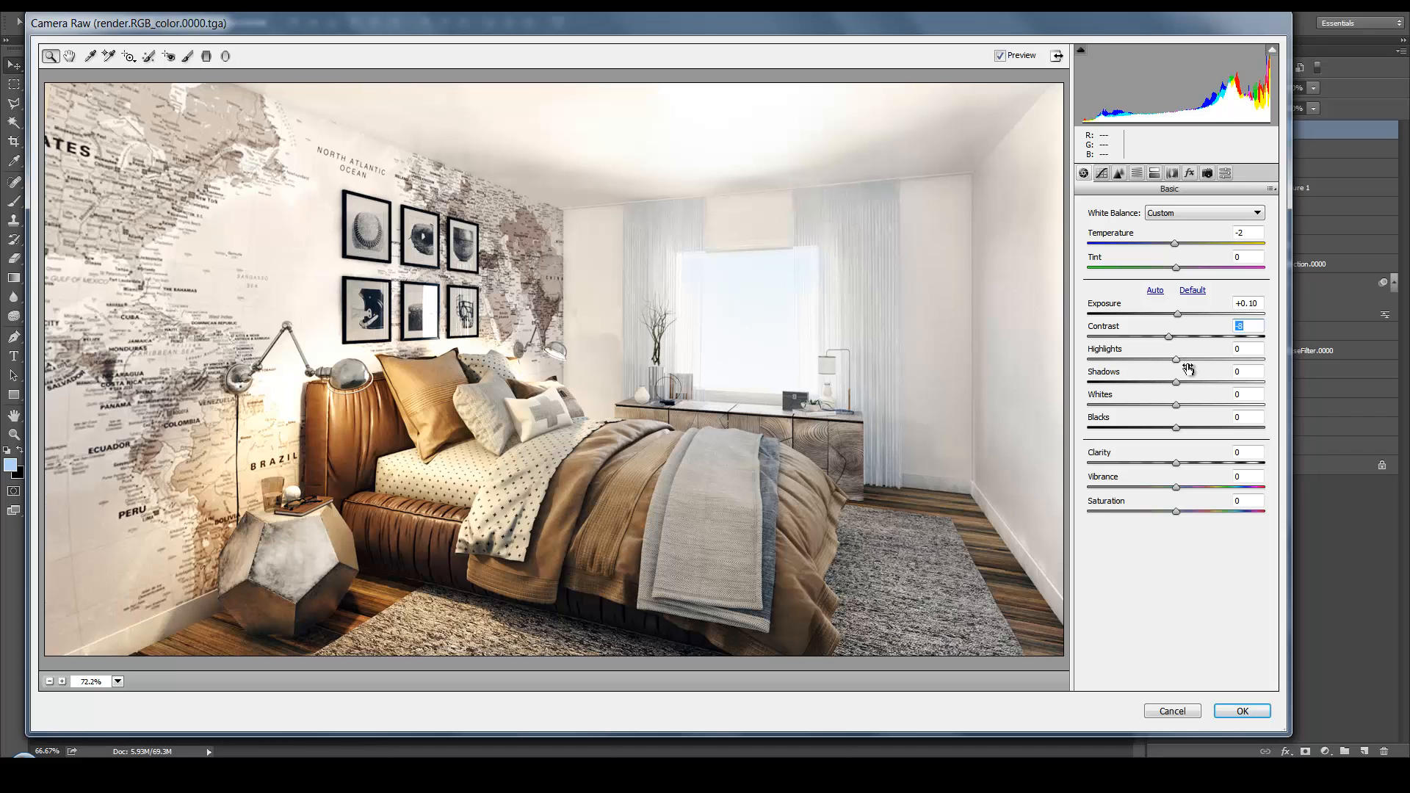
left_click_drag(1180, 361, 1185, 366)
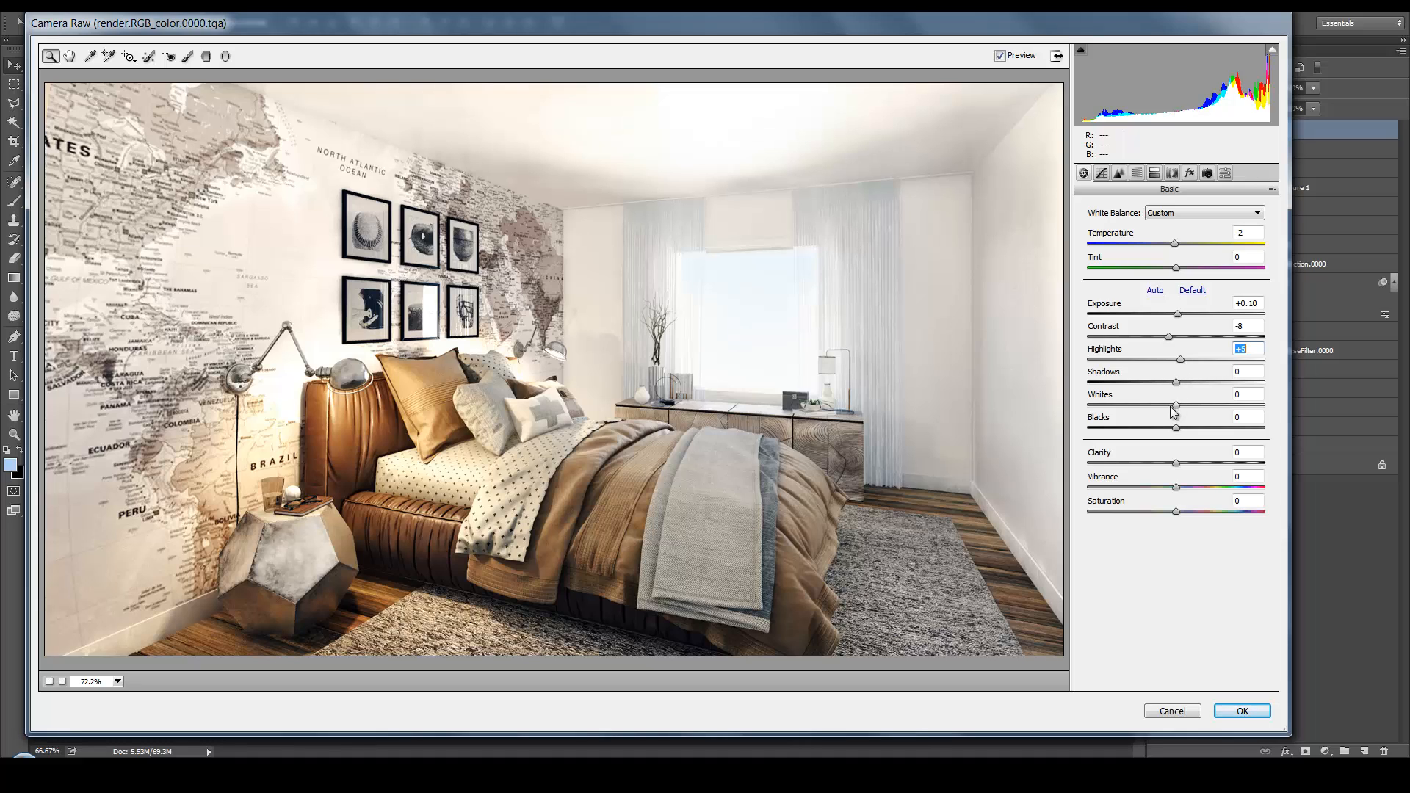
Set Shadows to +9, Whites to -10 and Blacks to +15, fine-tune Clarity, lower Vibrance slightly and apply the Camera Raw filter
left_click_drag(1176, 382, 1189, 397)
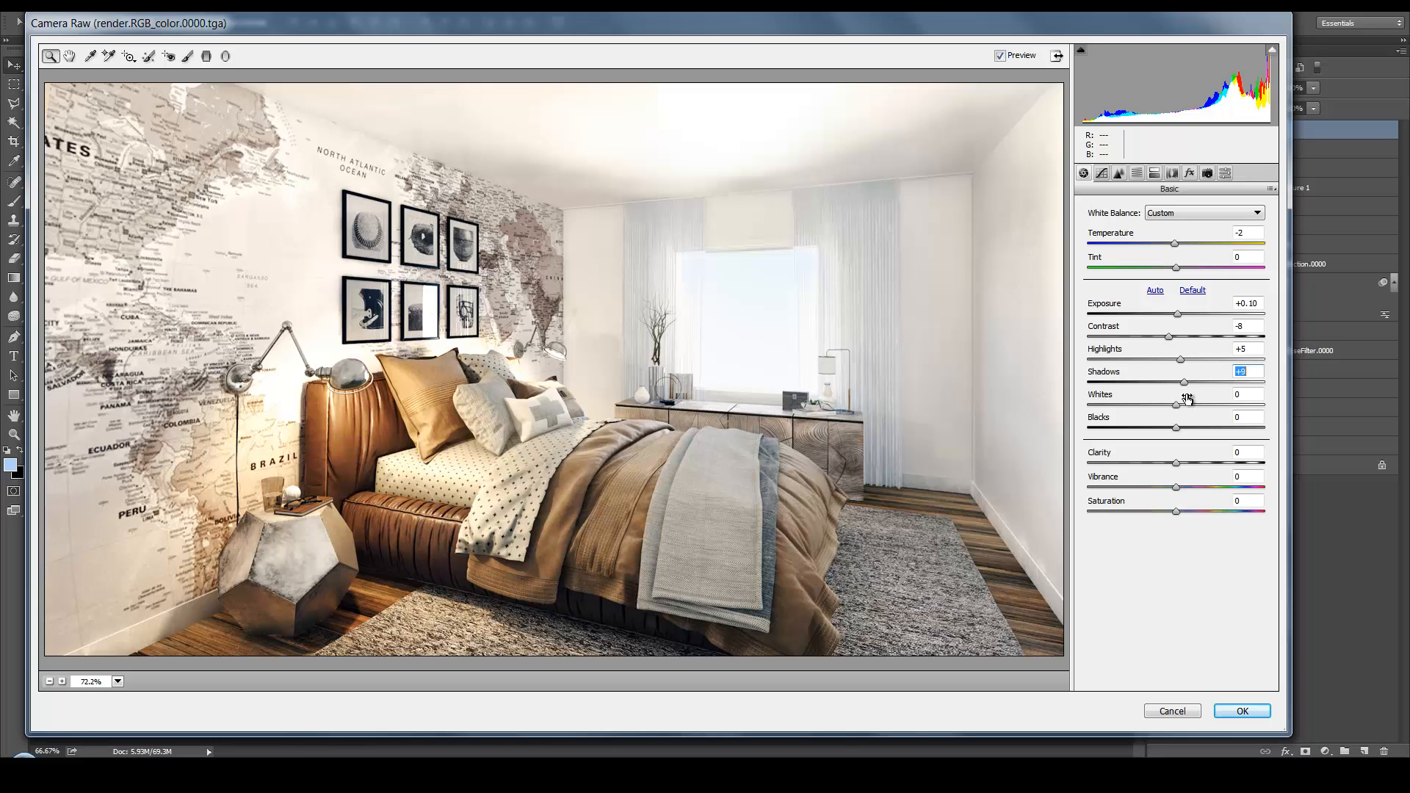
left_click_drag(1176, 405, 1191, 439)
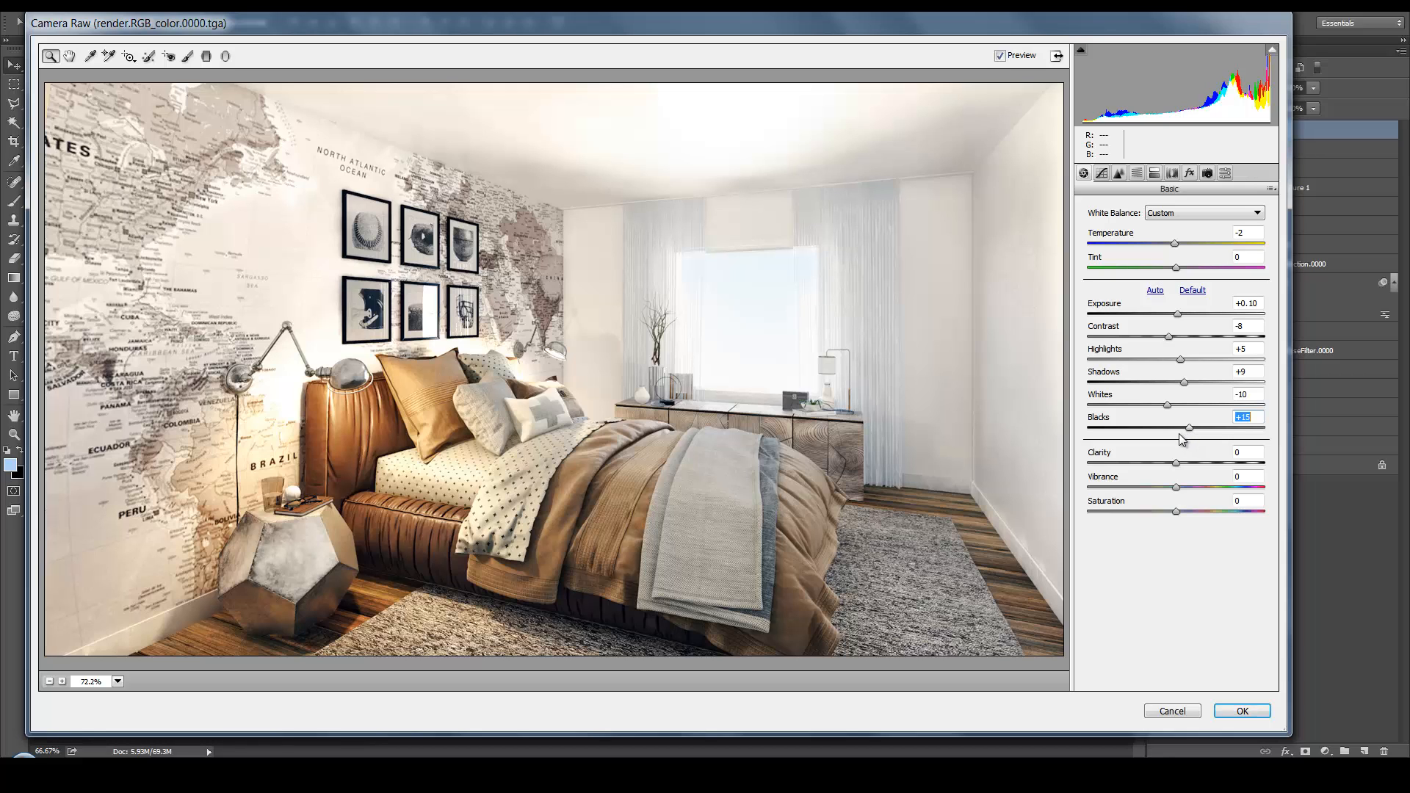
mouse_move(1177, 462)
left_mouse_down()
mouse_move(1247, 463)
mouse_move(1176, 464)
left_mouse_up()
left_click_drag(1177, 490, 1165, 487)
left_click(1241, 711)
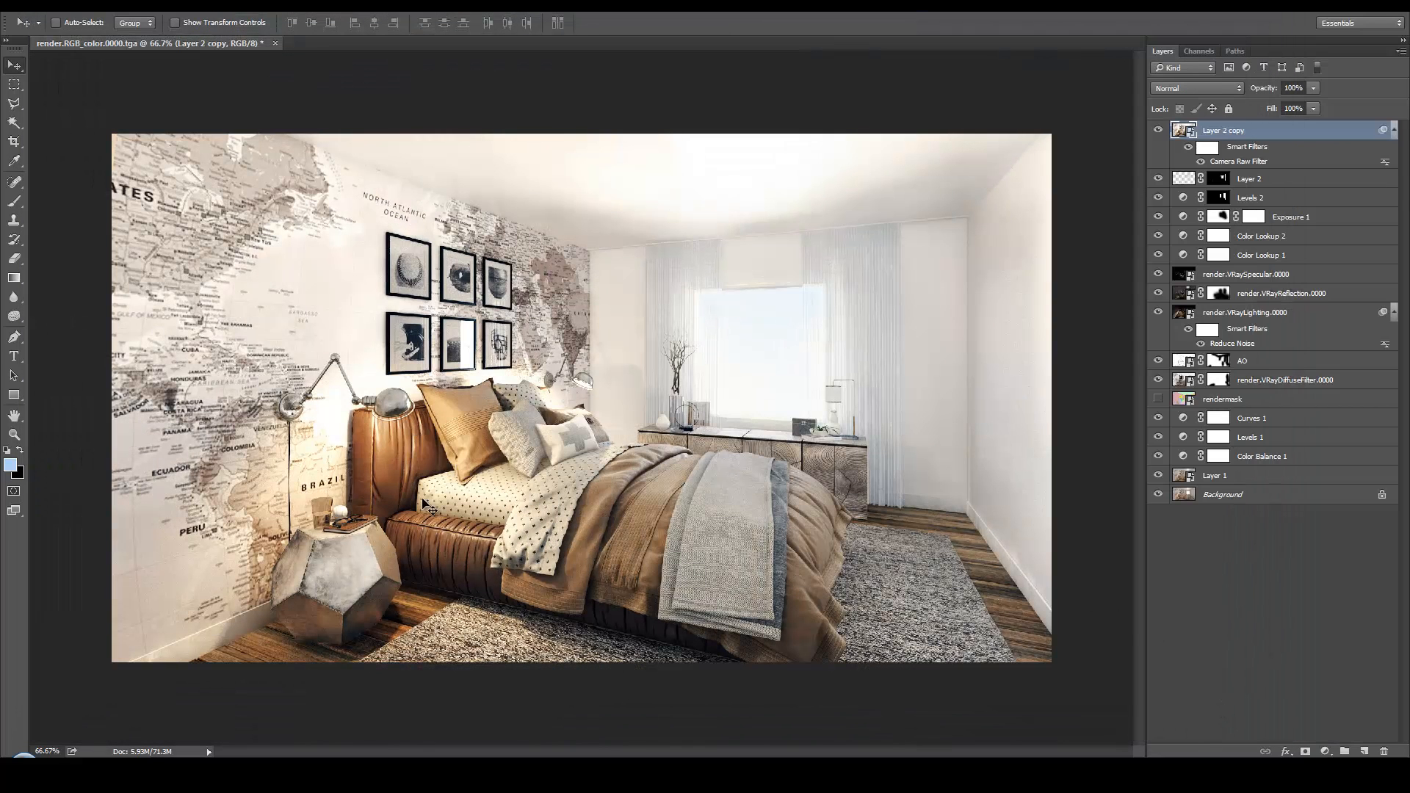
Select the leather bed frame by its colour on the rendermask layer with the Magic Wand
left_click(14, 122)
left_click(1271, 404)
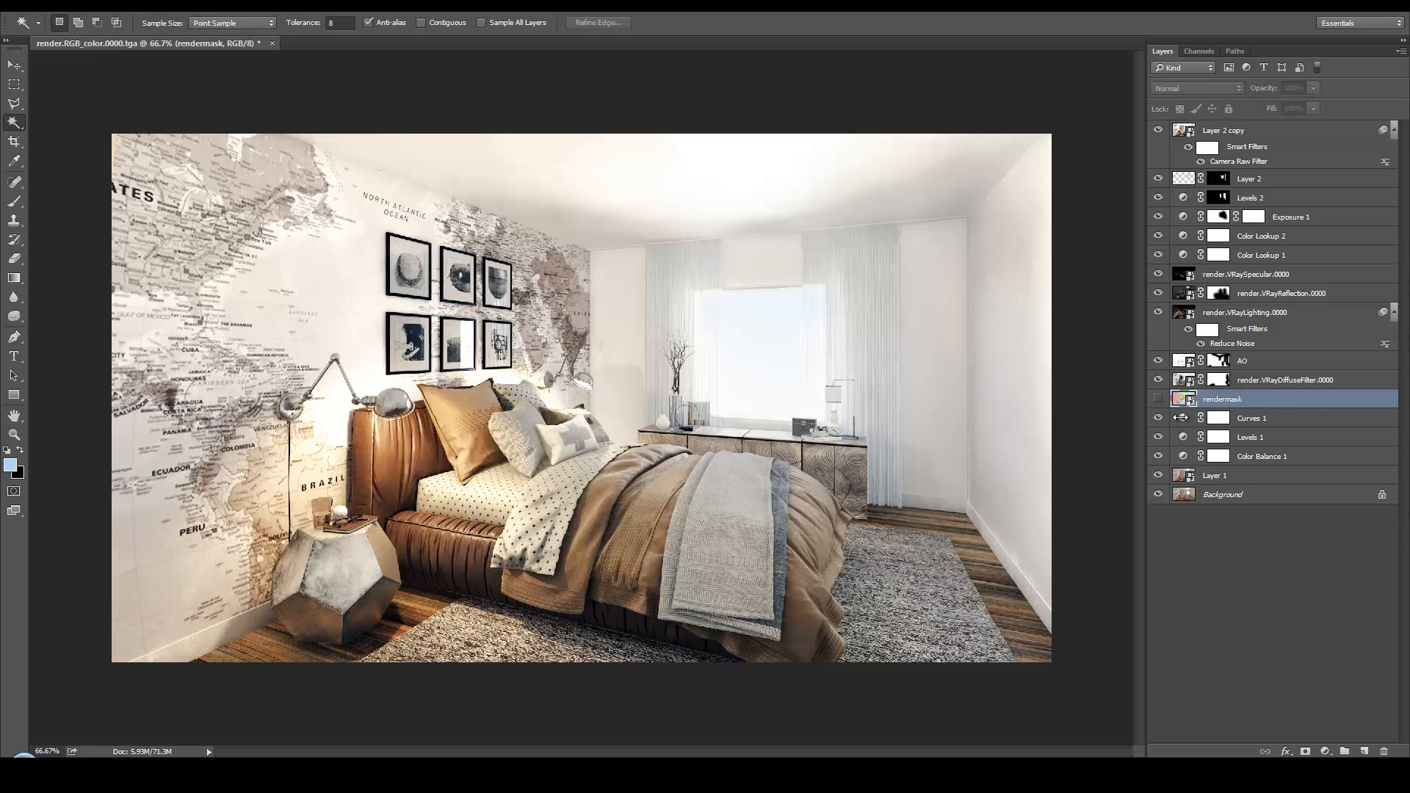
left_click(386, 464)
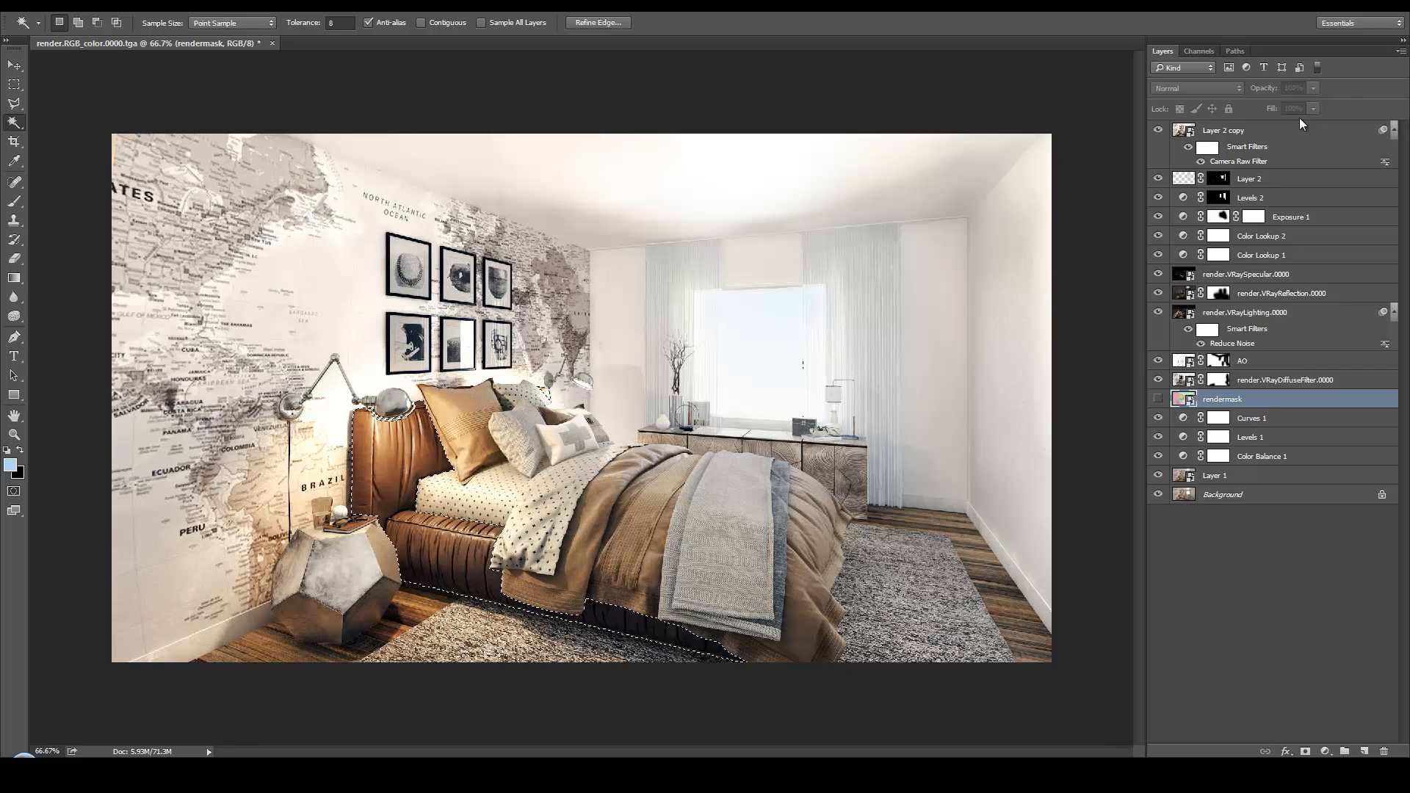
Add a Color Balance adjustment masked to the bed frame above Layer 2 copy, shifting the midtones slightly towards cyan
left_click(1286, 157)
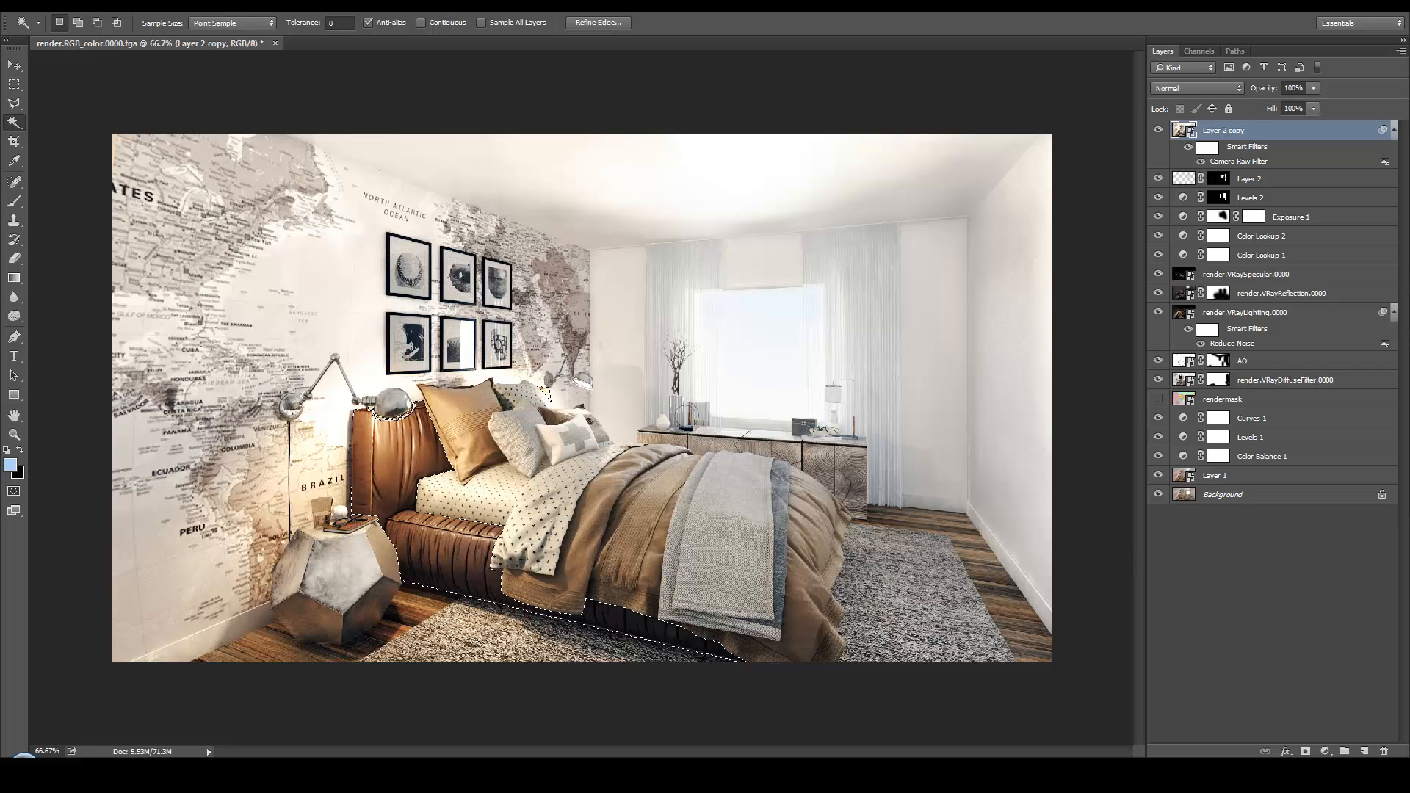
left_click(1325, 752)
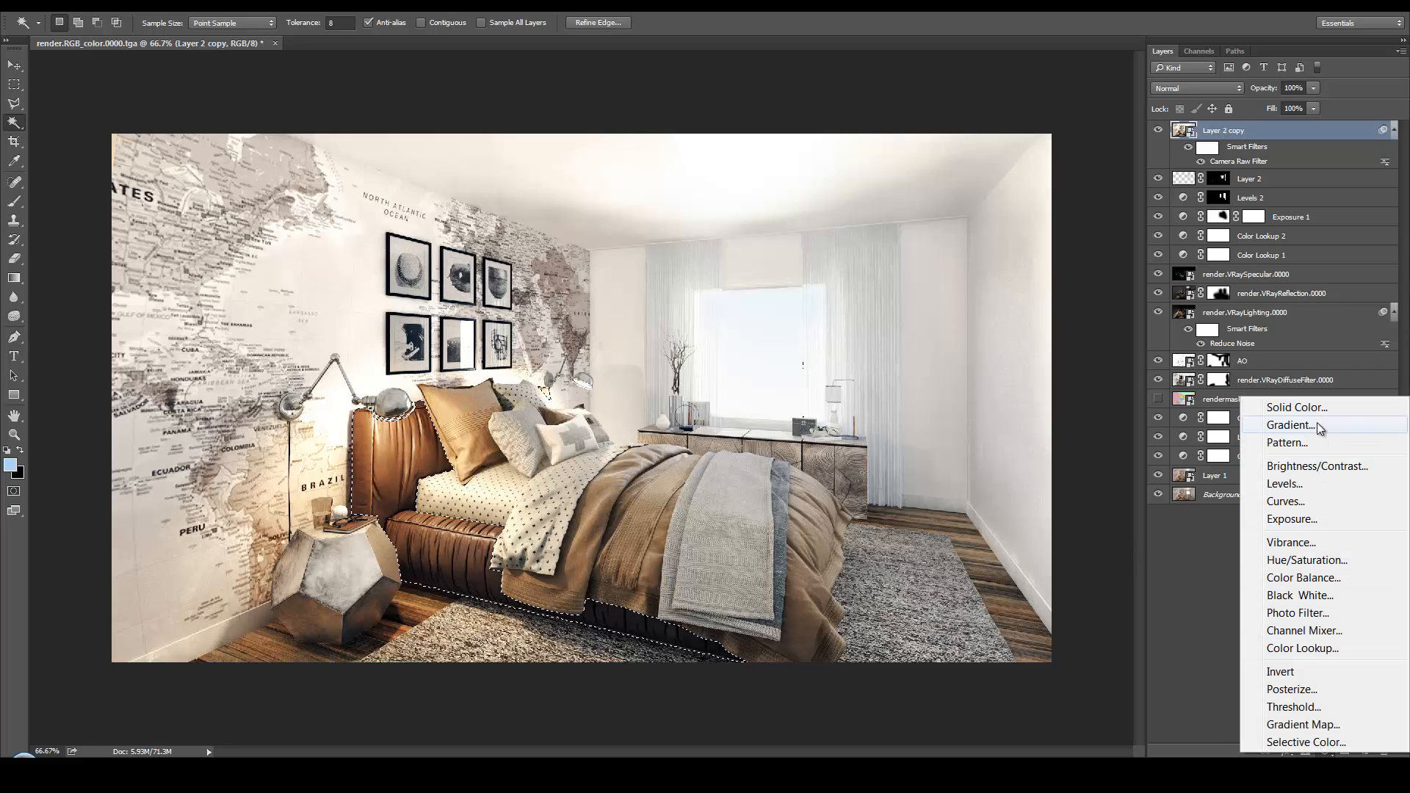
left_click(1324, 580)
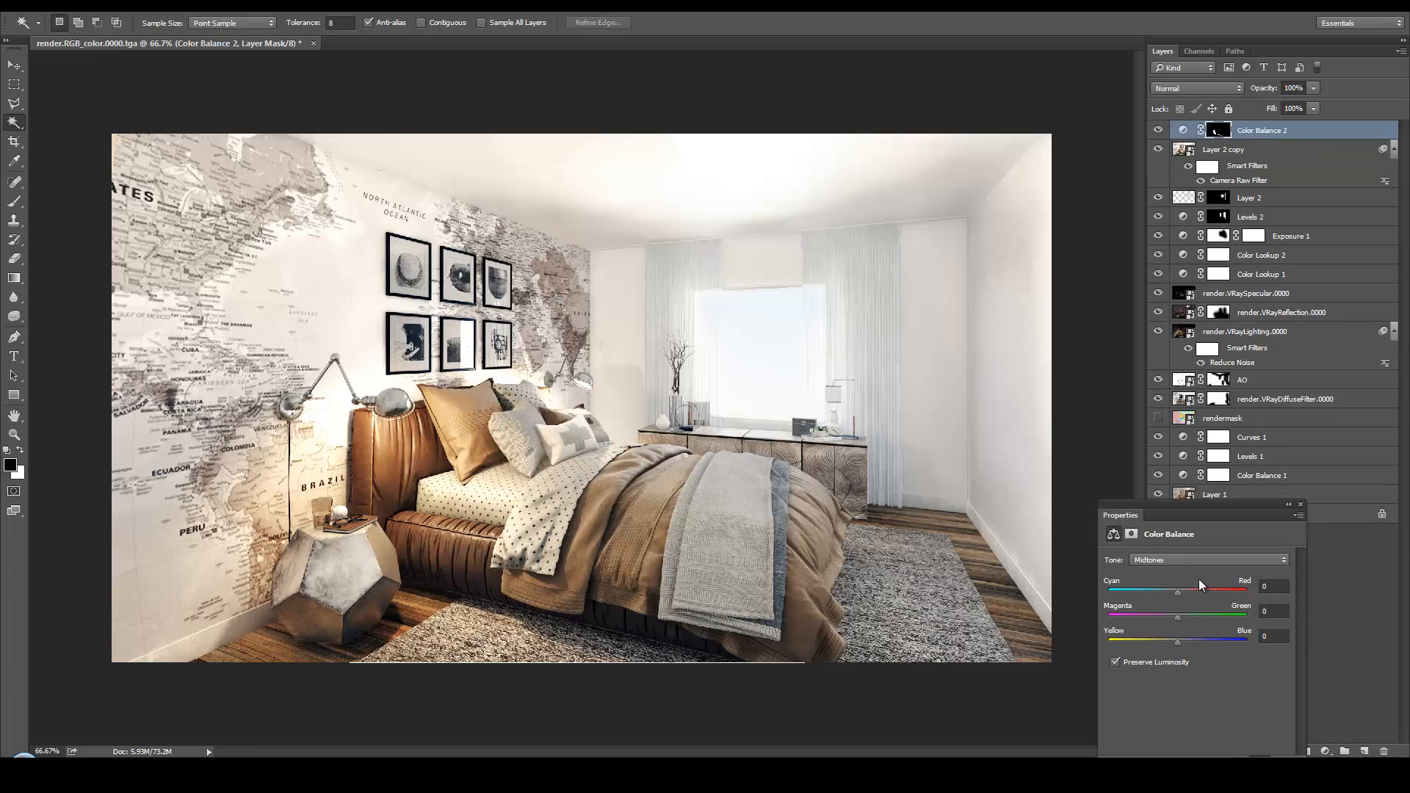
left_click(1169, 593)
left_click(1300, 504)
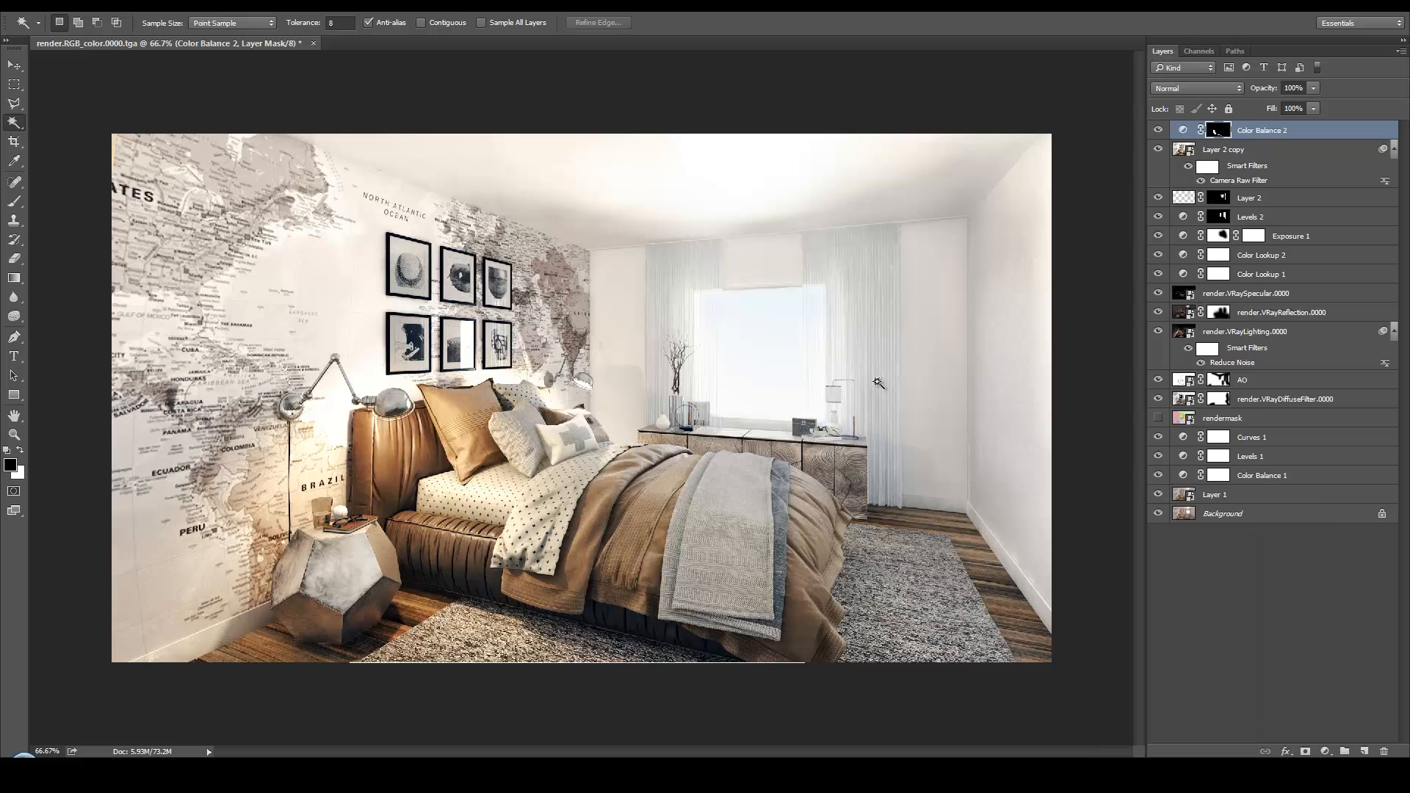
Compare the original Background render with the finished composite by hiding and restoring all other layers
left_click(1158, 514, "alt")
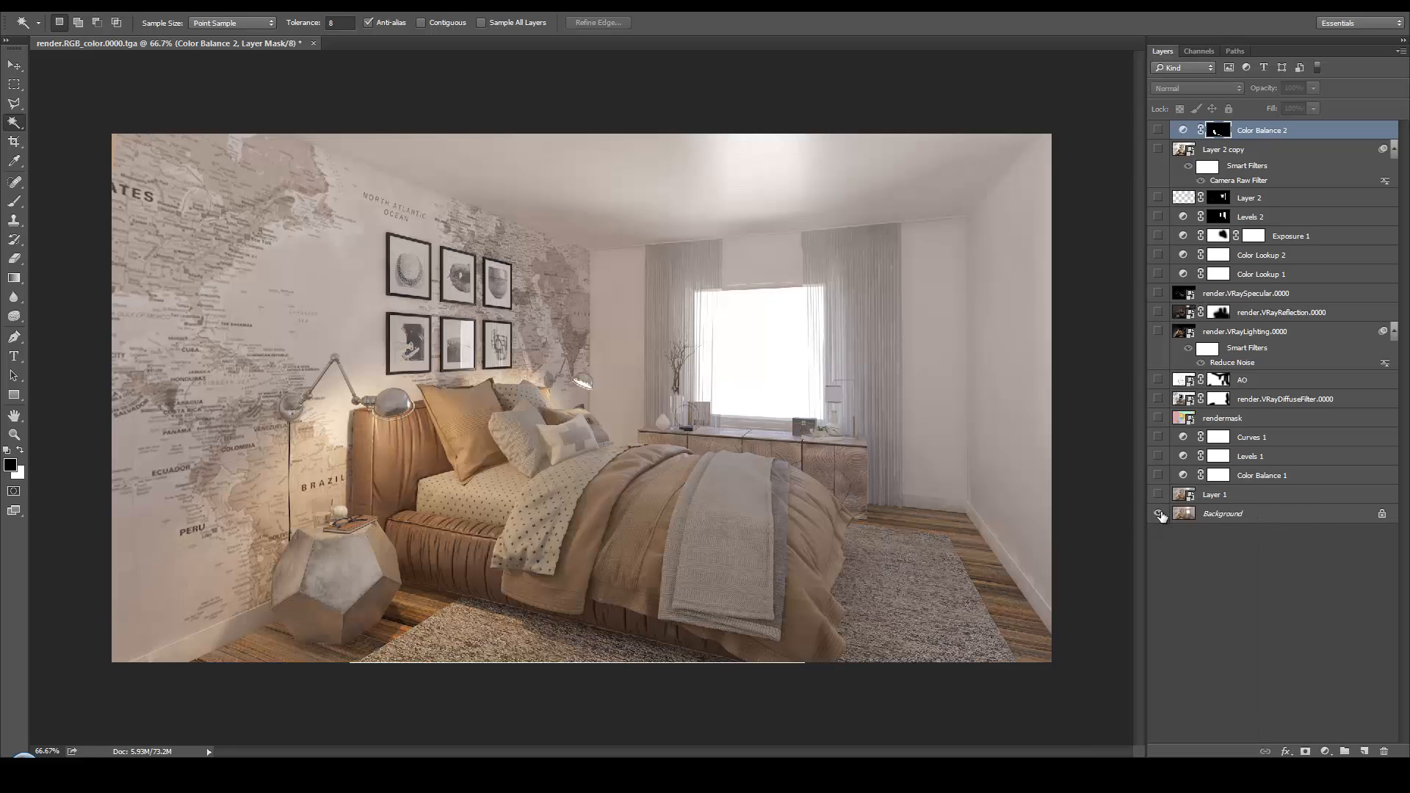
left_click(1158, 514, "alt")
left_click(1159, 514, "alt")
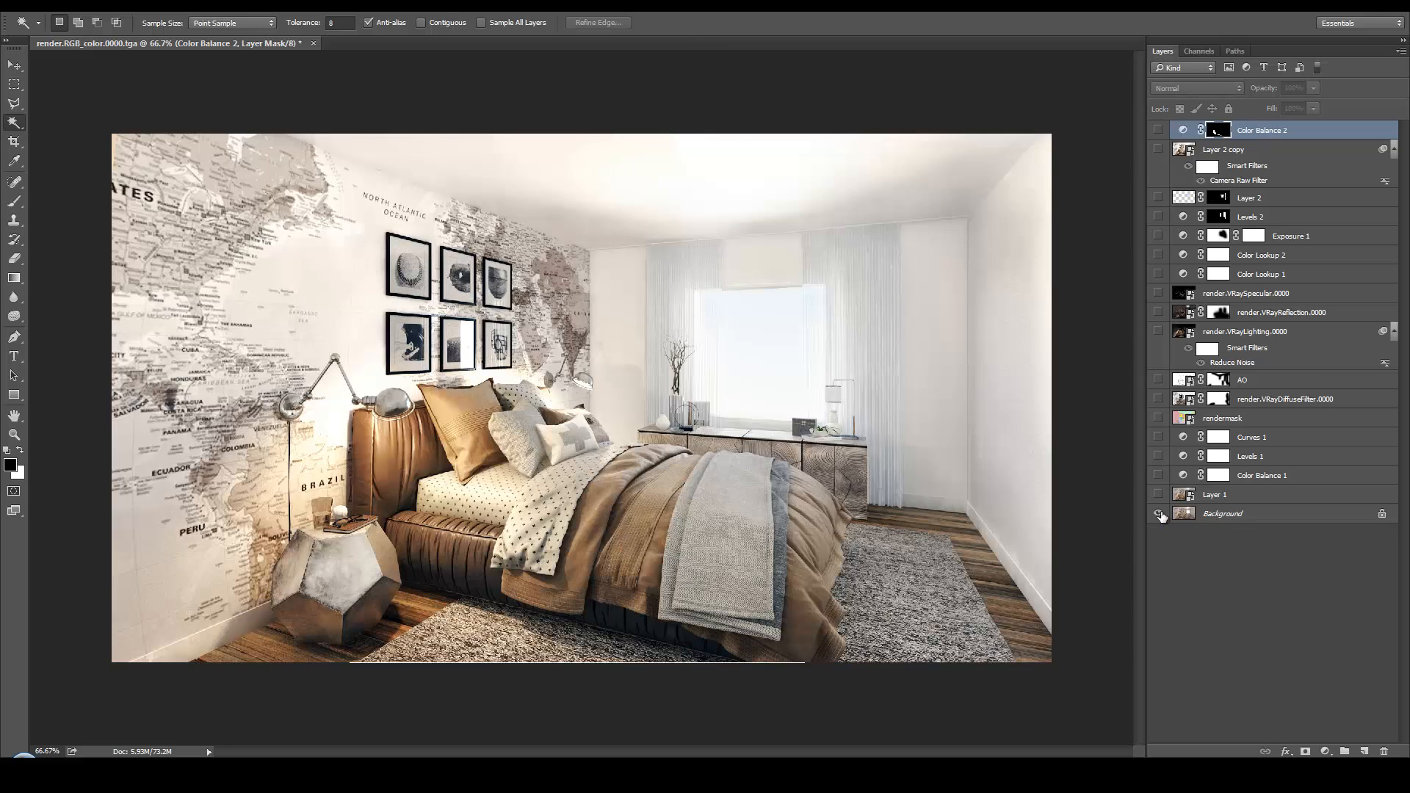
left_click(1159, 514, "alt")
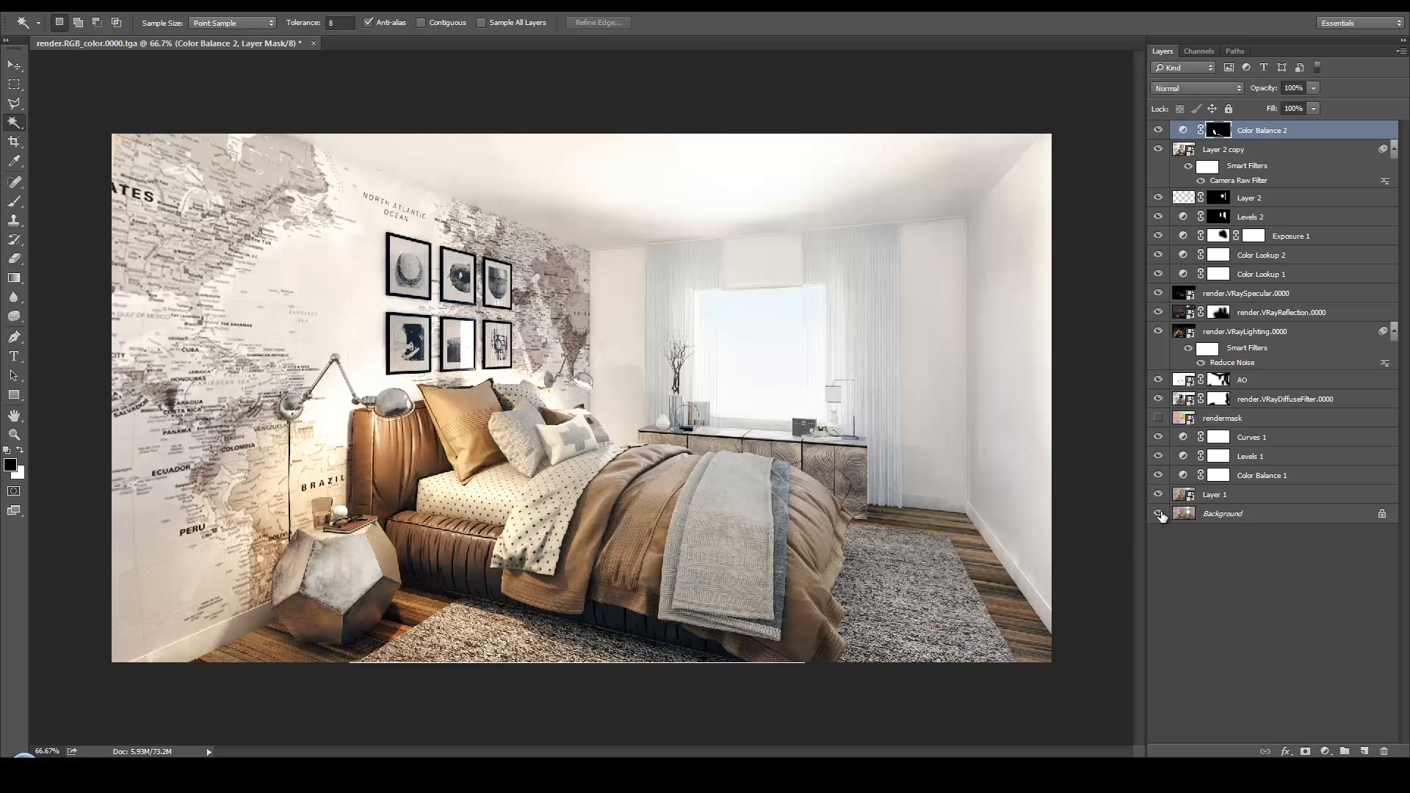
left_click(1159, 514, "alt")
left_click(1159, 514, "alt")
Save the layered document as a Photoshop file named Master Bedroom in the Master Bedroom Renders folder on the desktop
left_click(32, 9)
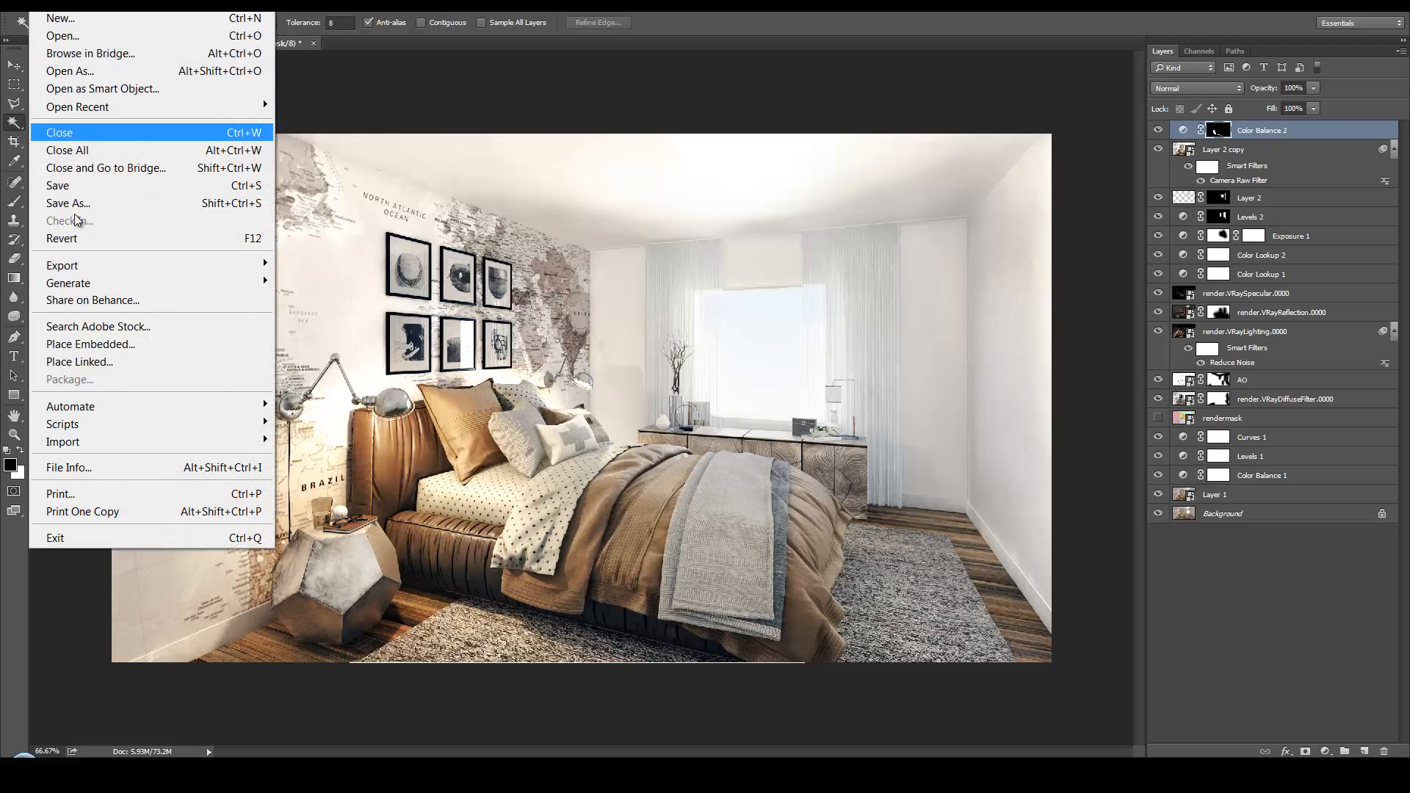
left_click(86, 206)
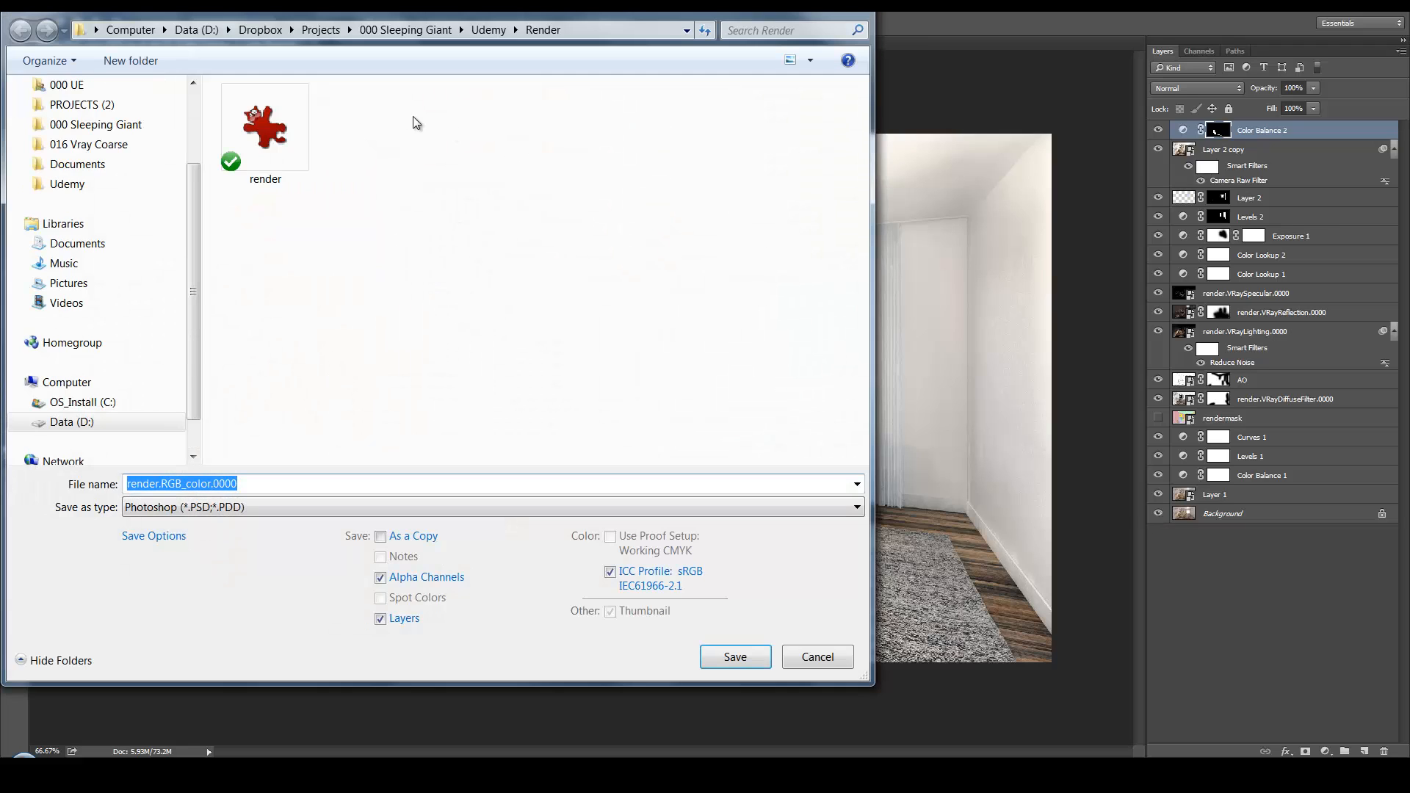
scroll(191, 186, "up", 2)
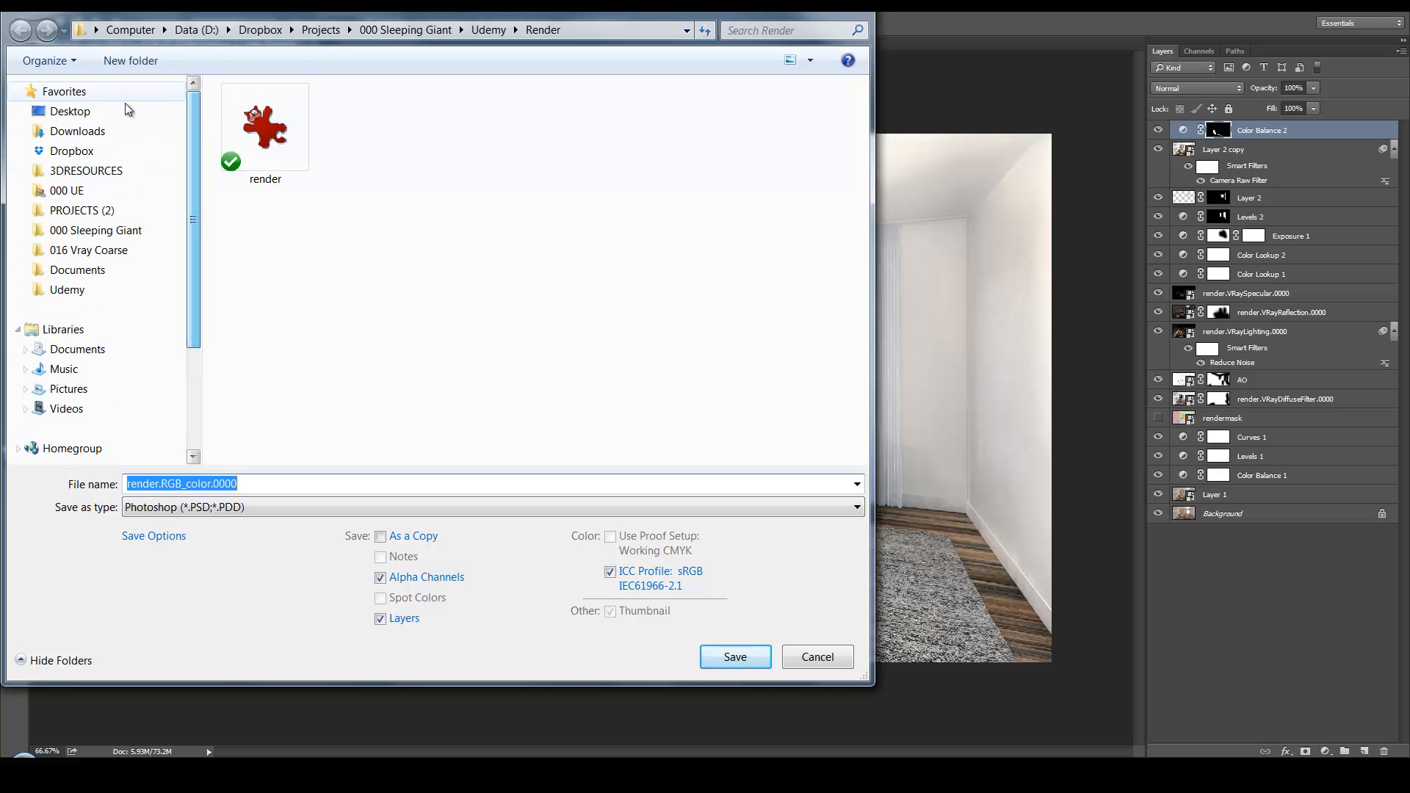
left_click(124, 112)
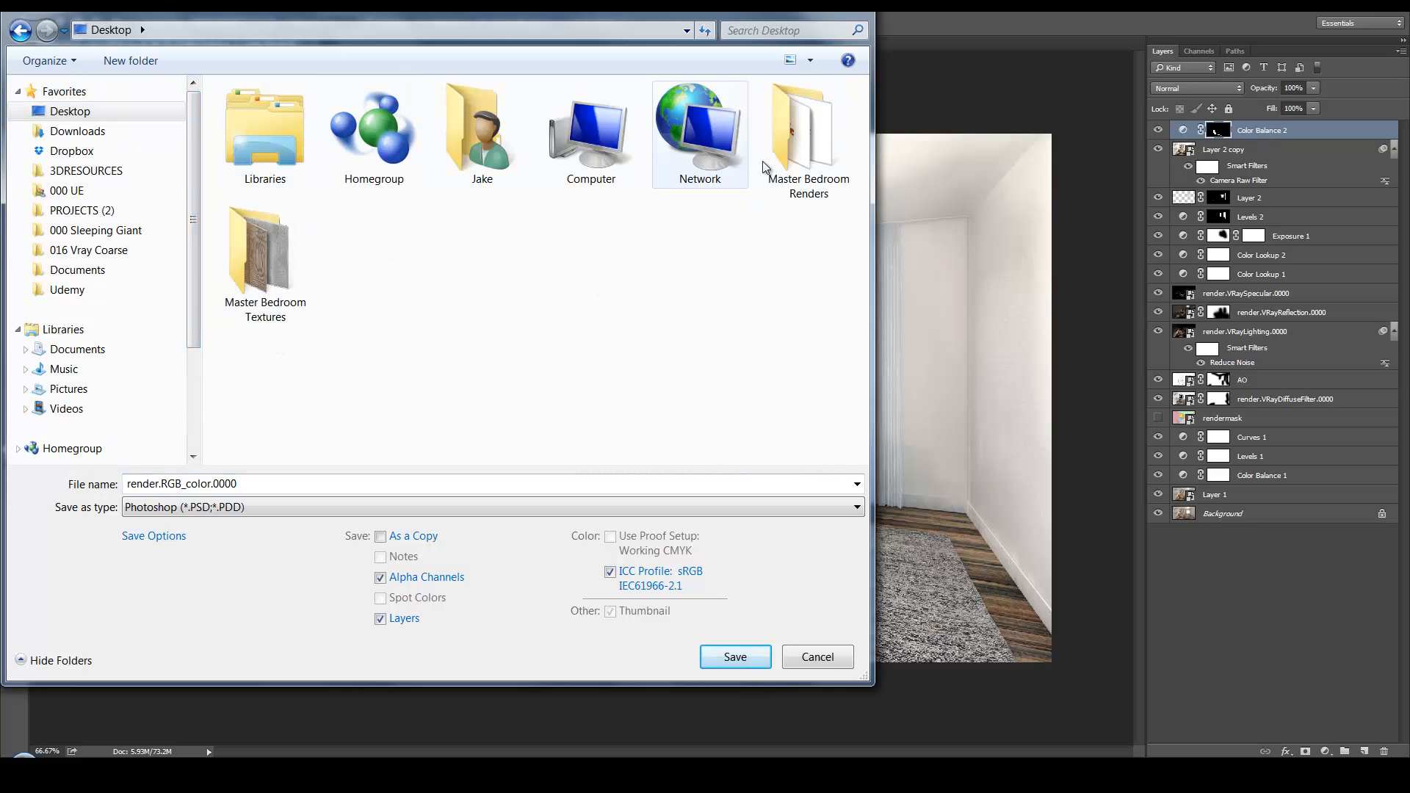
double_click(836, 122)
left_click(315, 483)
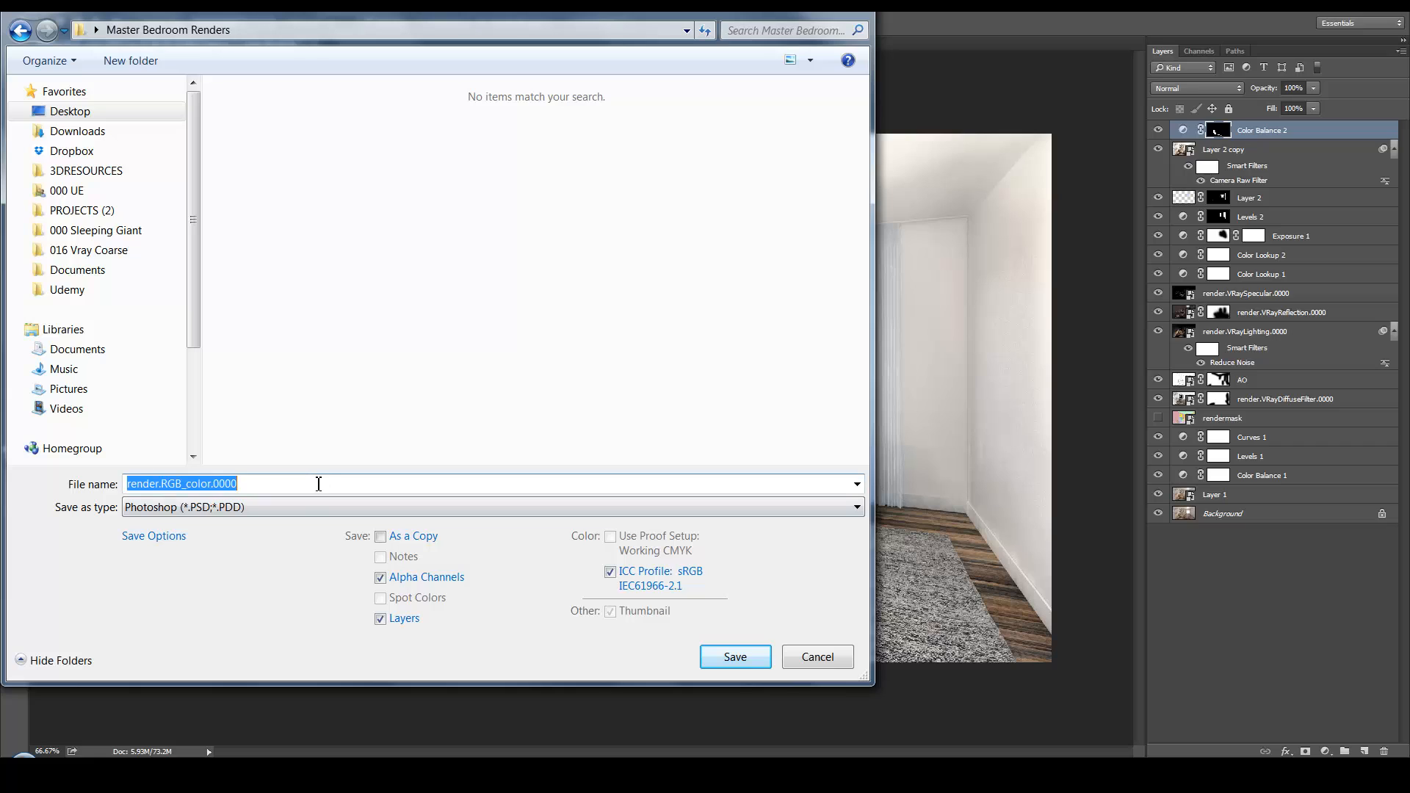
type("Master Bedroom")
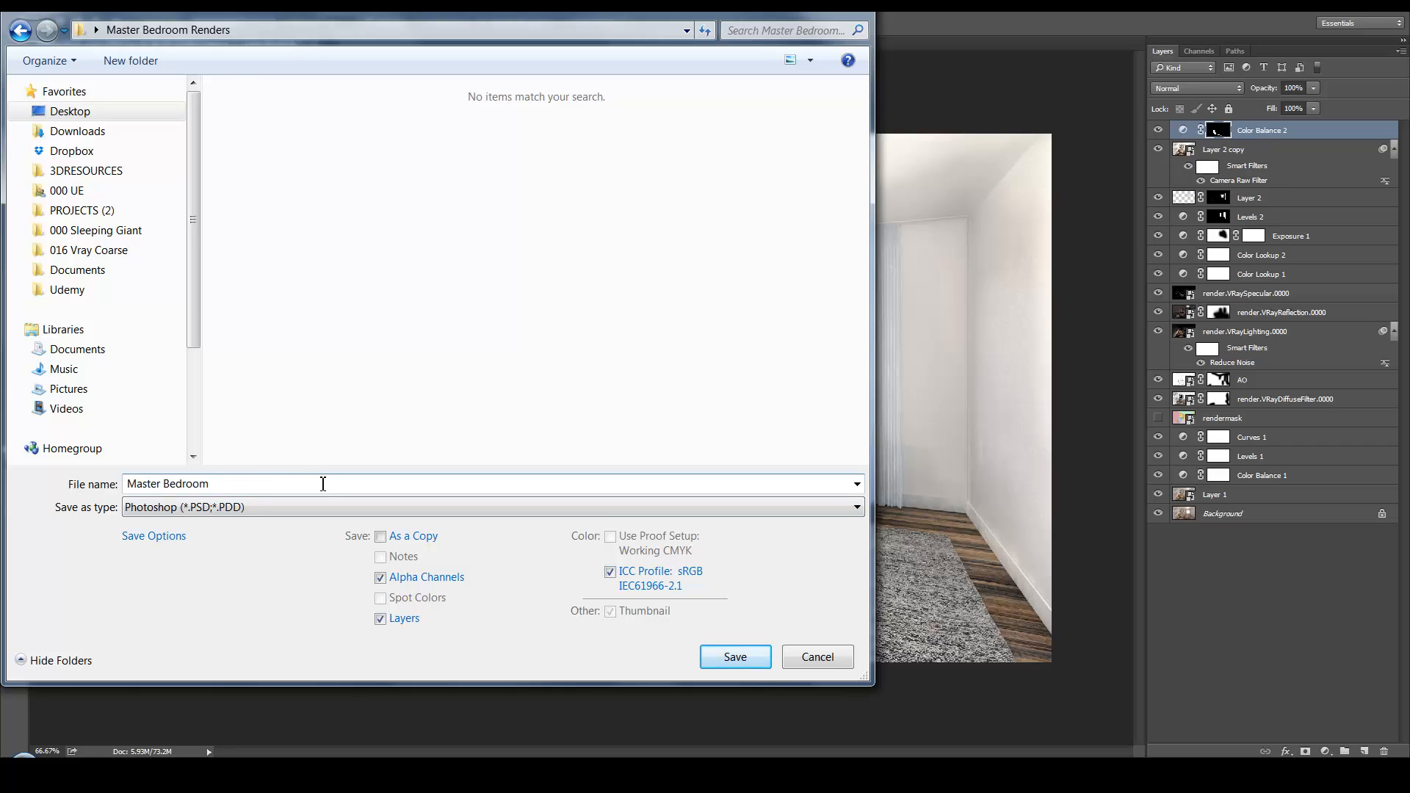
key("Return")
key("Return")
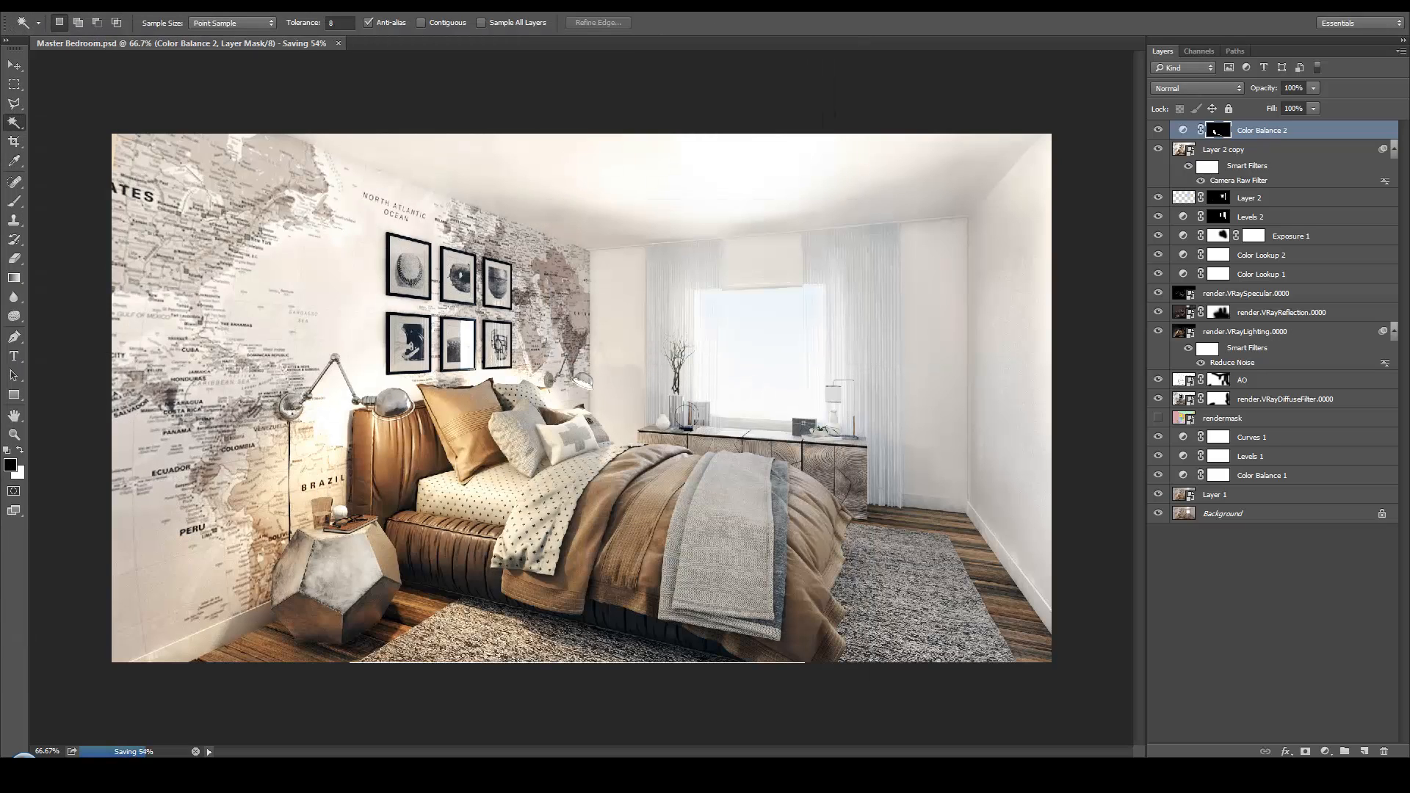
left_click(40, 5)
left_click(90, 209)
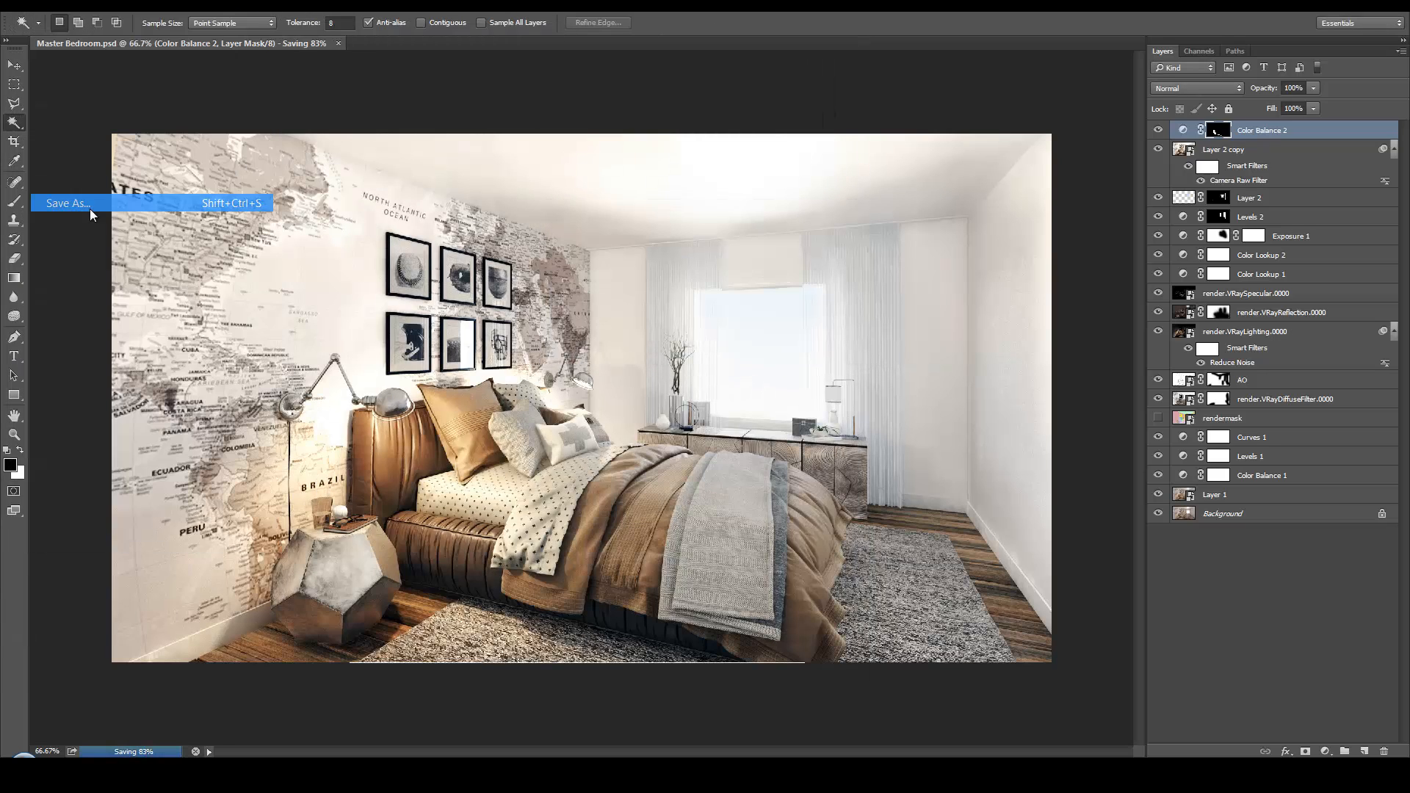
left_click(729, 310)
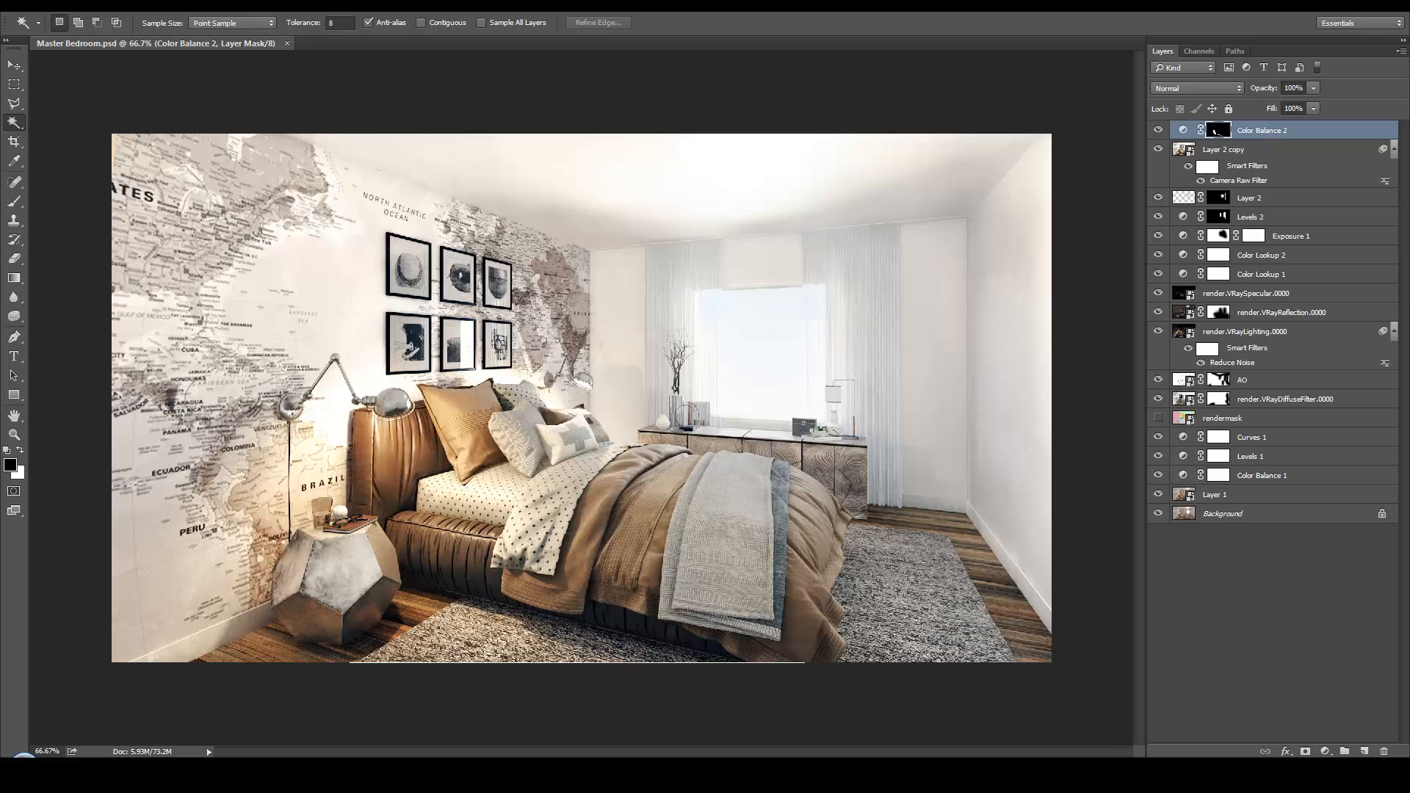
Save a JPEG copy named Master Bedroom in the Master Bedroom Renders folder at Maximum quality 12, Baseline ("Standard")
left_click(40, 5)
left_click(100, 206)
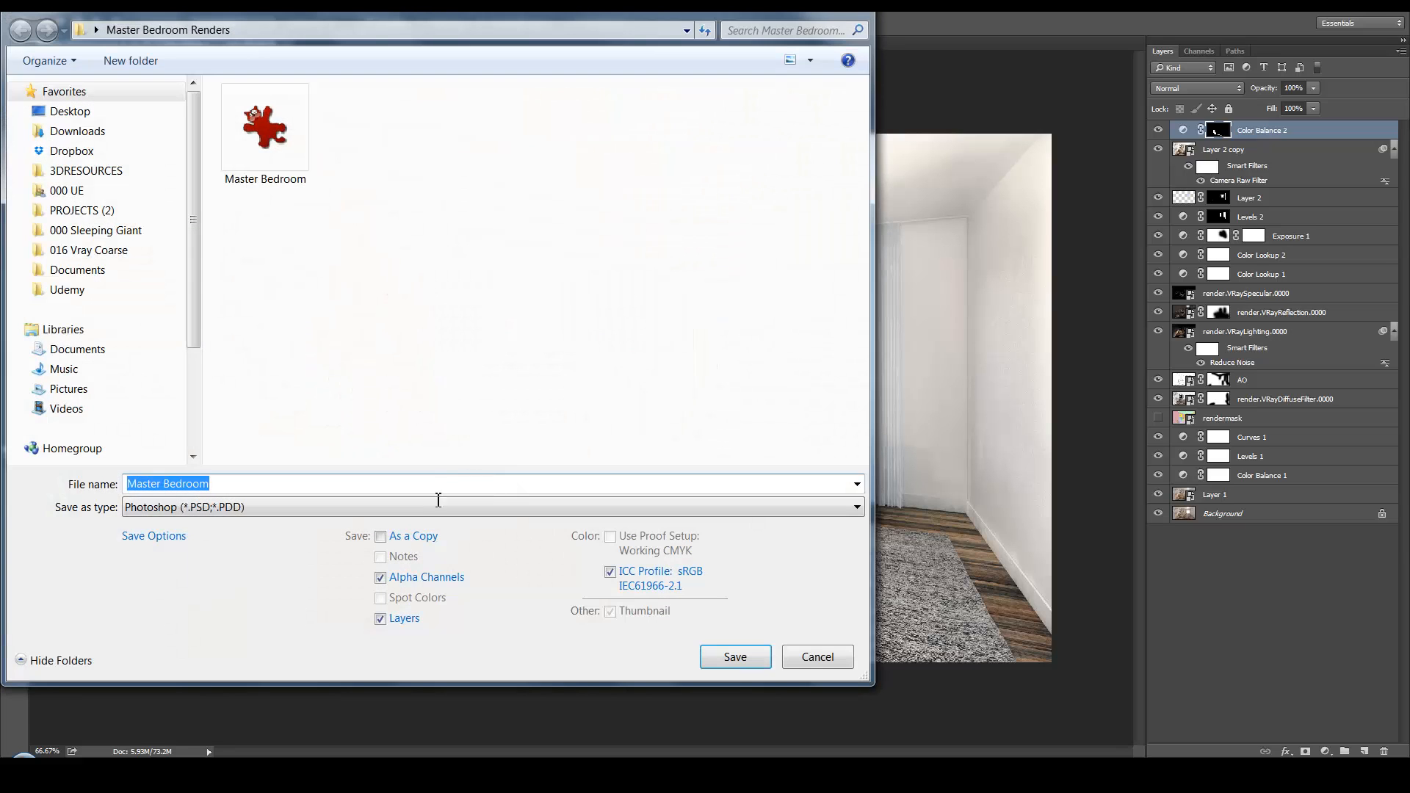
left_click(439, 507)
left_click(271, 323)
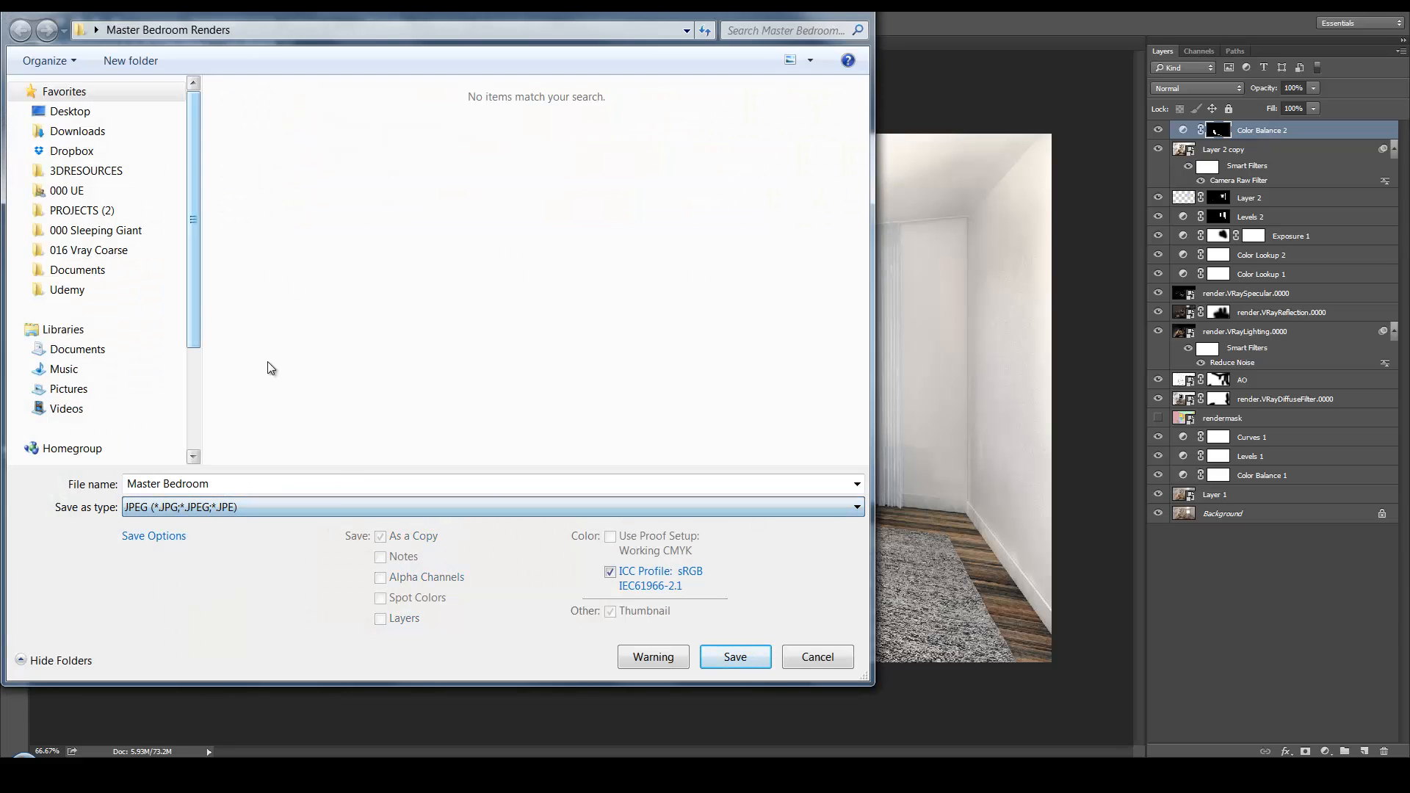
left_click(755, 664)
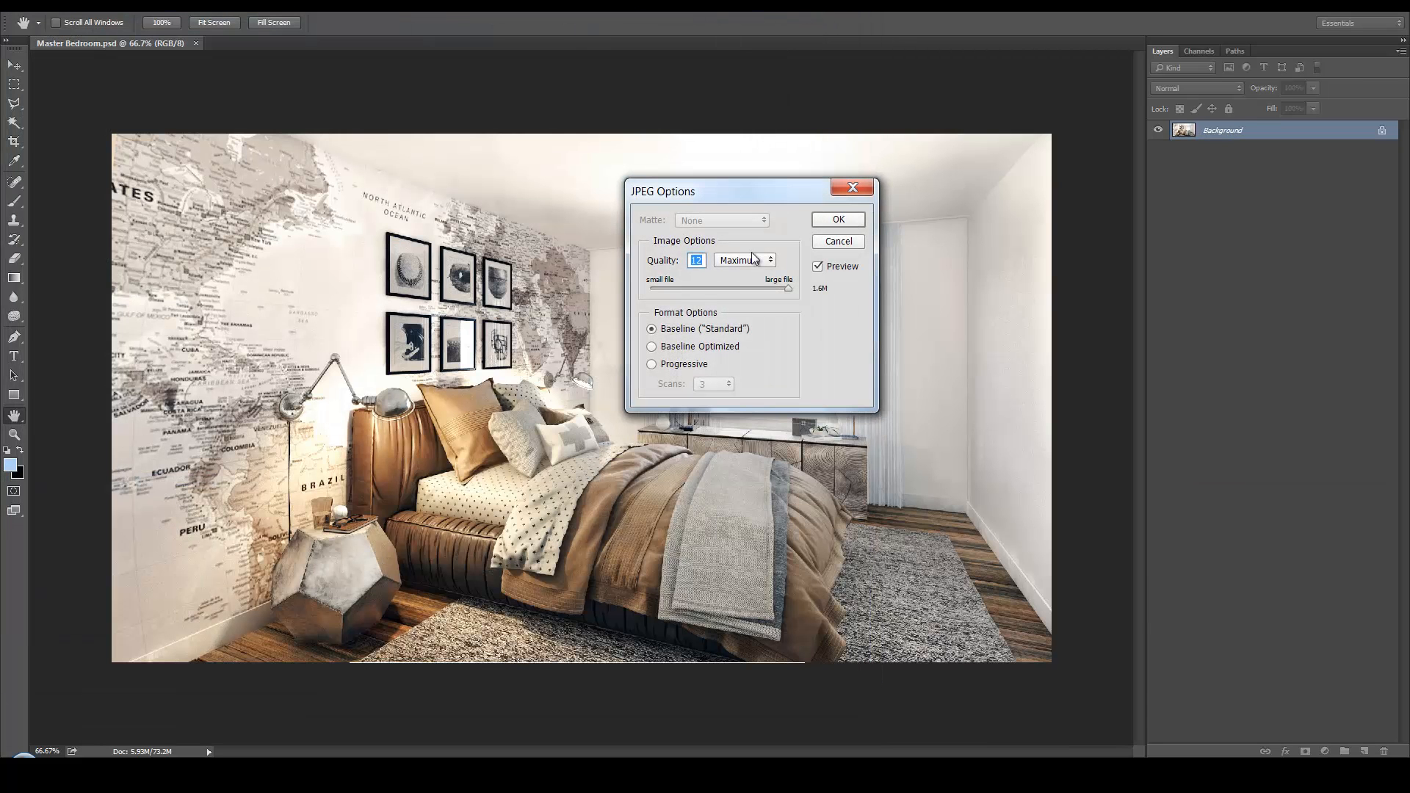
left_click(838, 219)
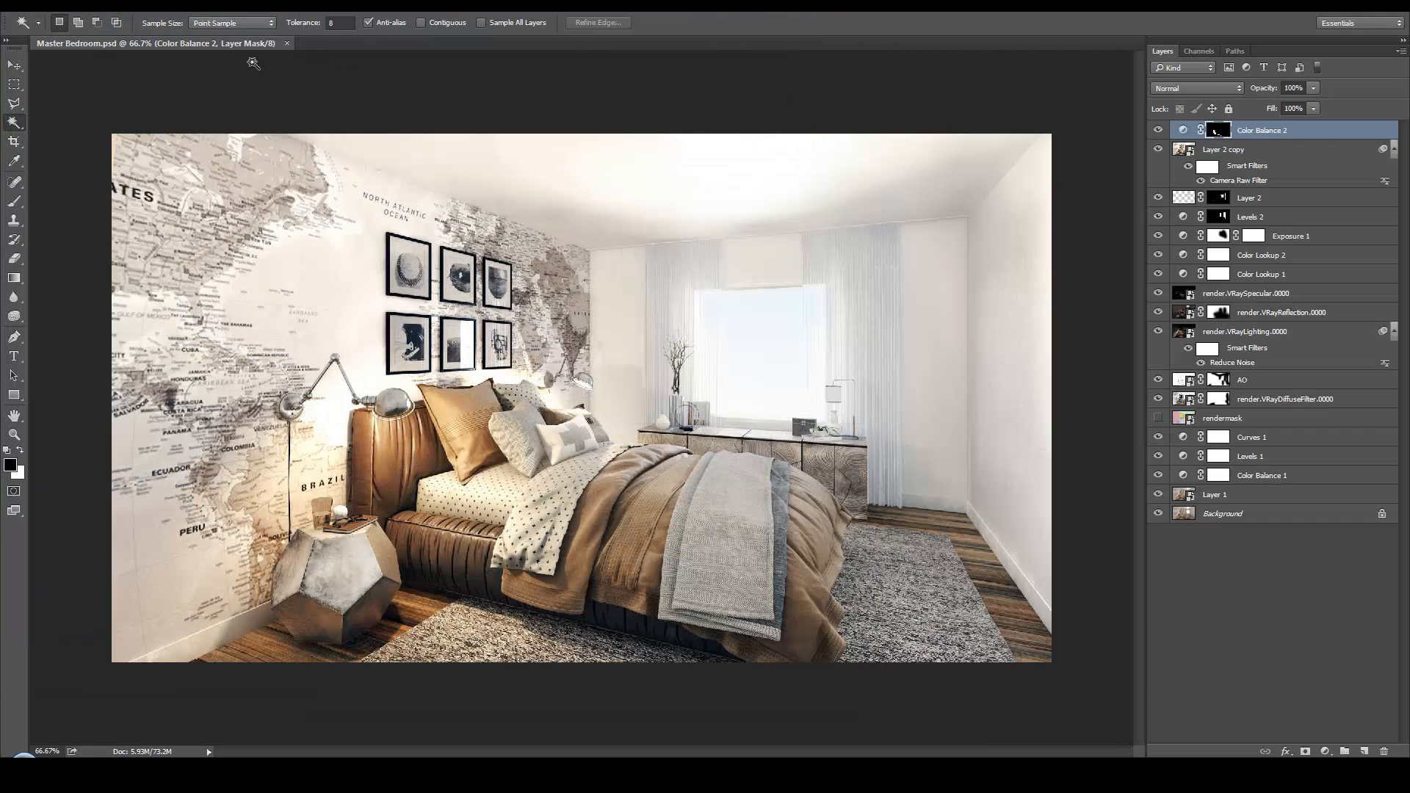